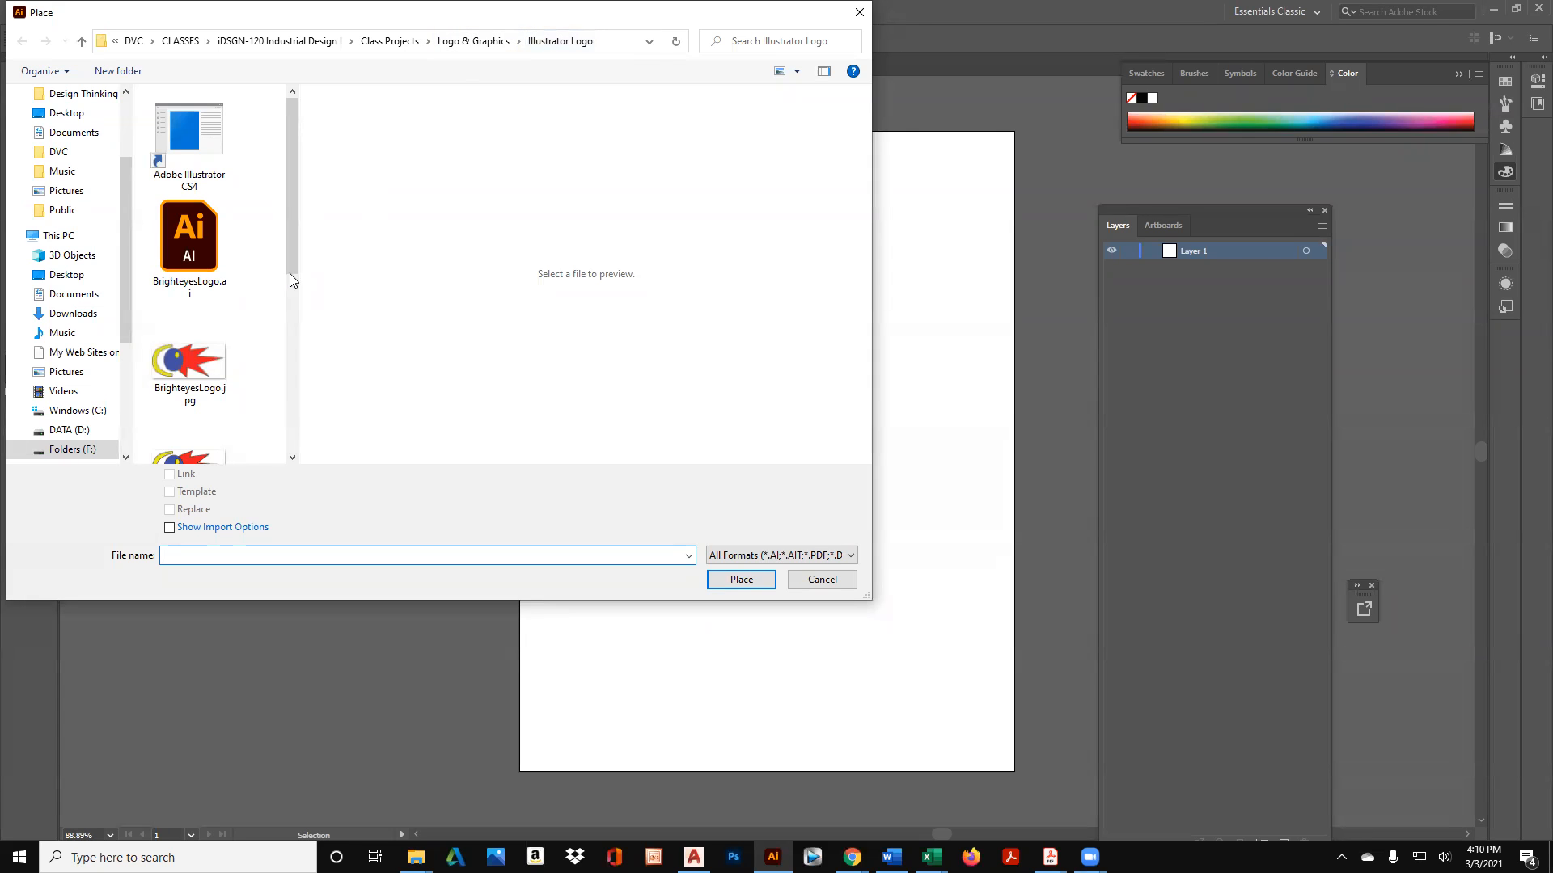
# Place the sketch image BrighteyesSketch (1).JPG on the artboard as a linked file.
pyautogui.scroll(-3, 290, 274)
pyautogui.click(204, 301)
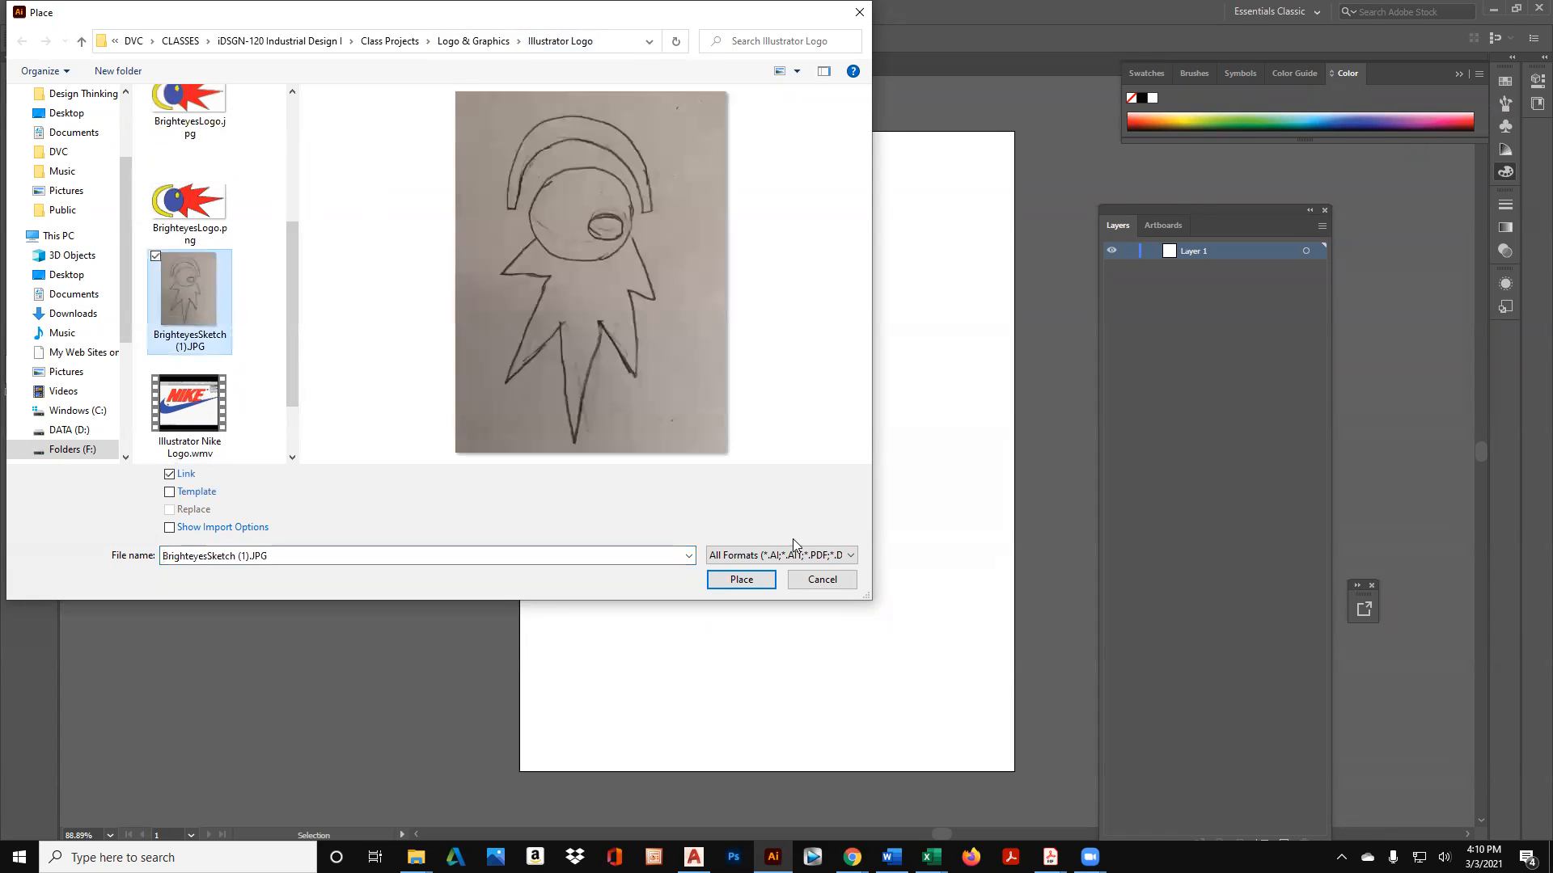
pyautogui.click(761, 583)
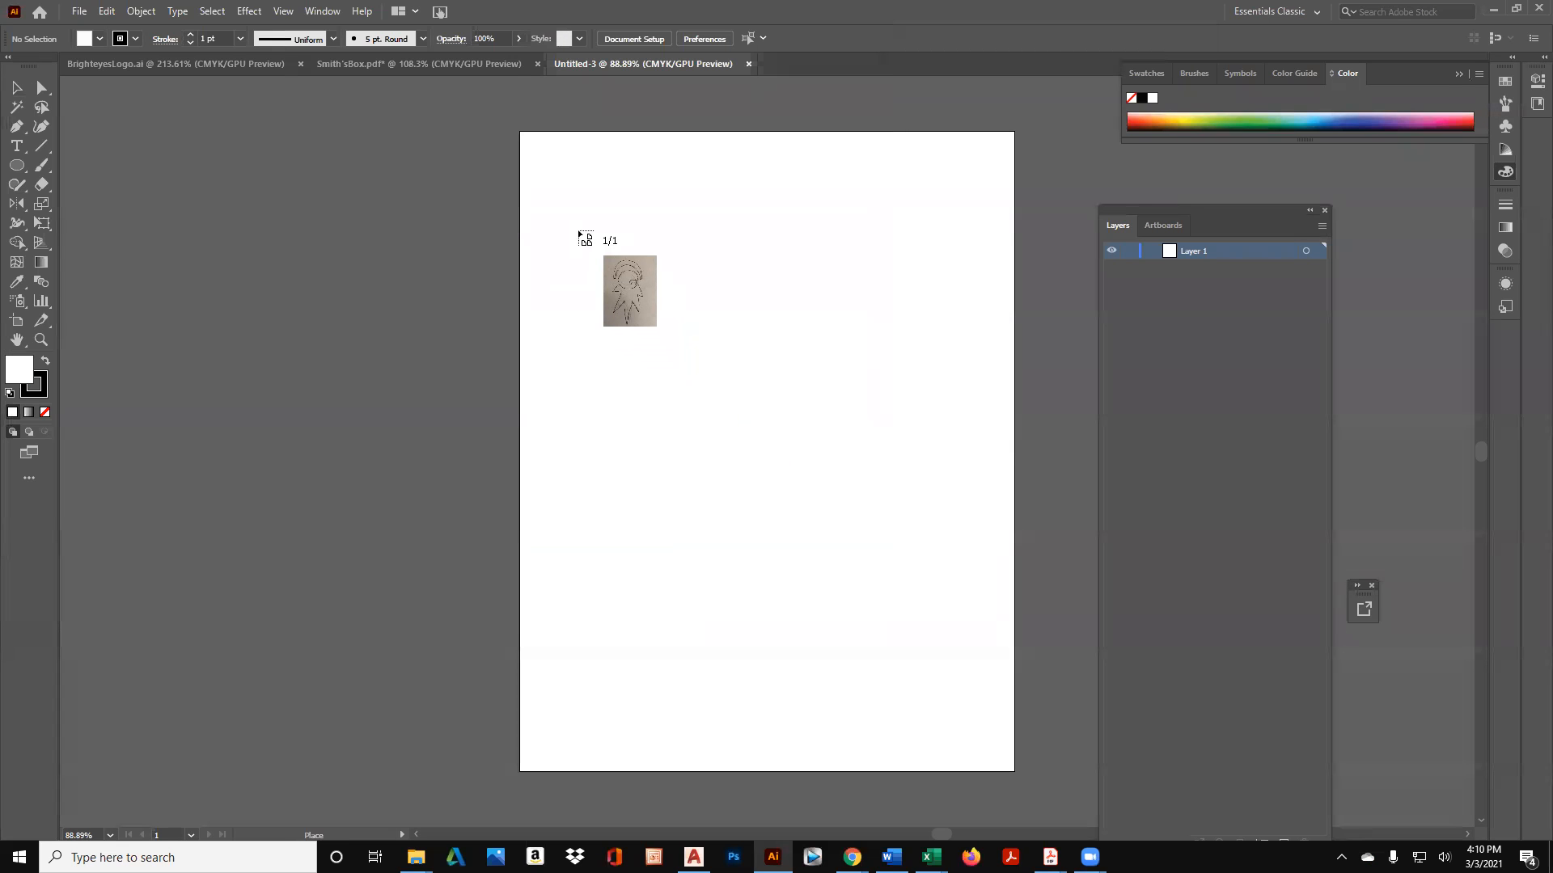
pyautogui.click(578, 231)
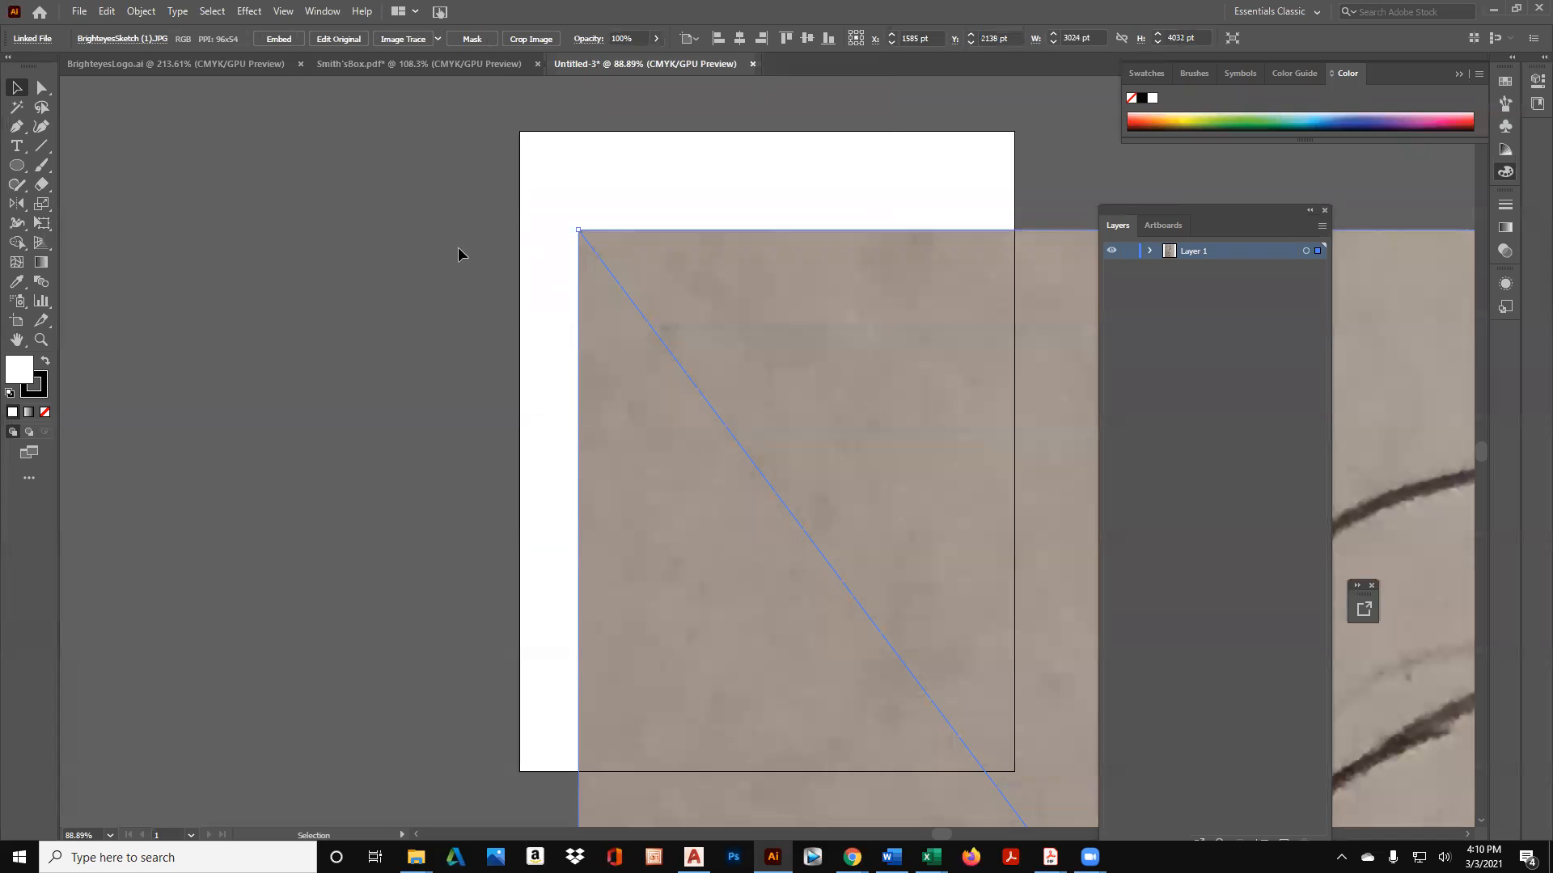
# Move the oversized sketch image up and to the left until the drawing lies over the artboard.
pyautogui.click(41, 340)
pyautogui.keyDown('alt'); pyautogui.click(837, 347); pyautogui.keyUp('alt')
pyautogui.keyDown('alt'); pyautogui.click(833, 343); pyautogui.keyUp('alt')
pyautogui.keyDown('alt'); pyautogui.click(833, 343); pyautogui.keyUp('alt')
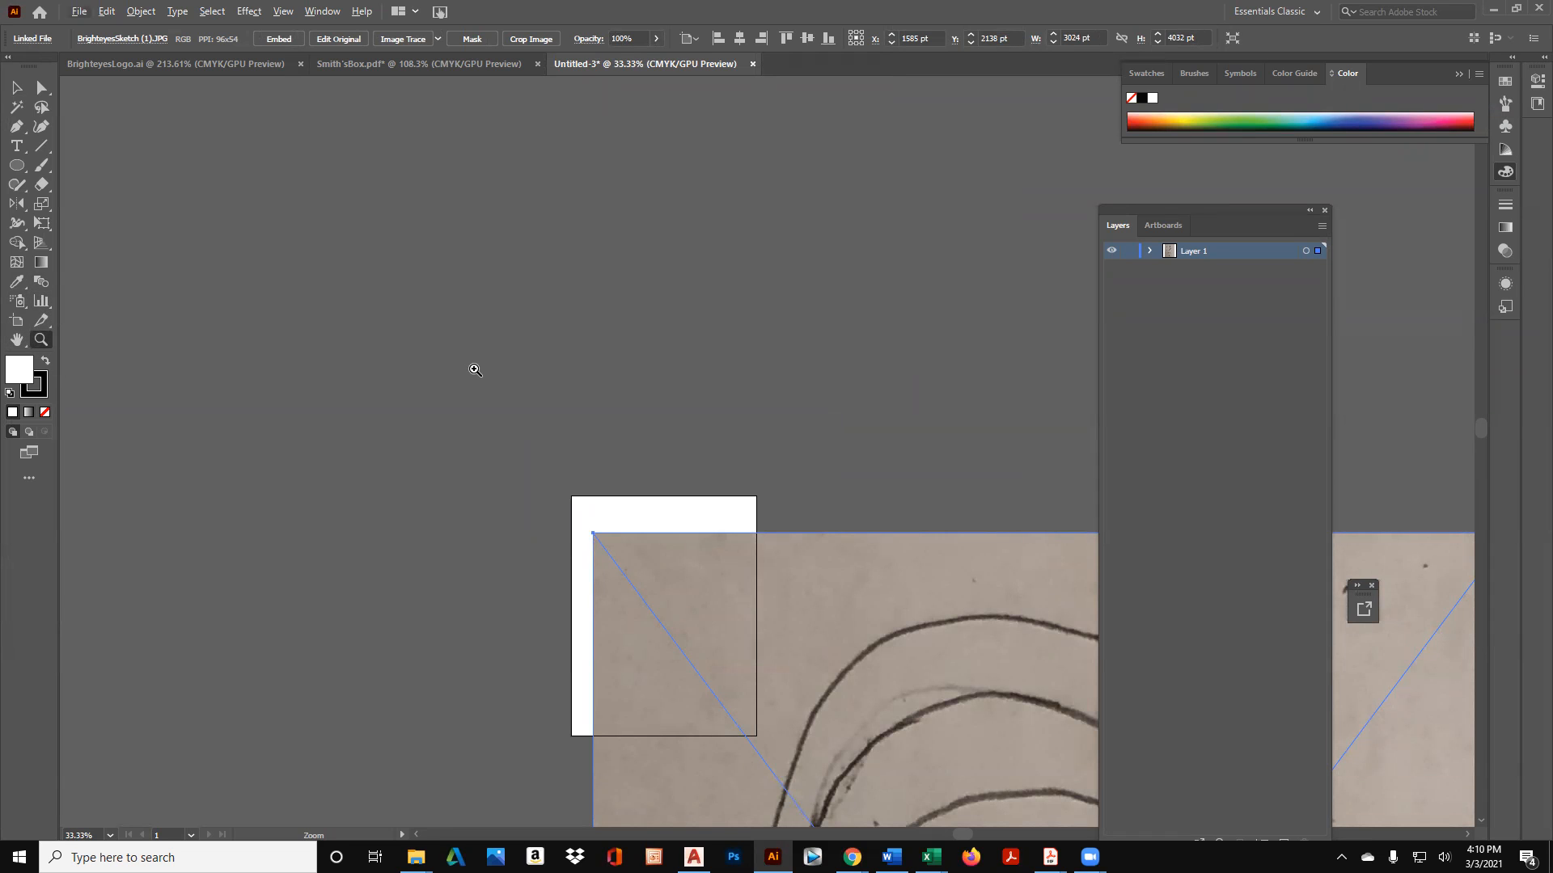
pyautogui.keyDown('alt'); pyautogui.click(655, 518); pyautogui.keyUp('alt')
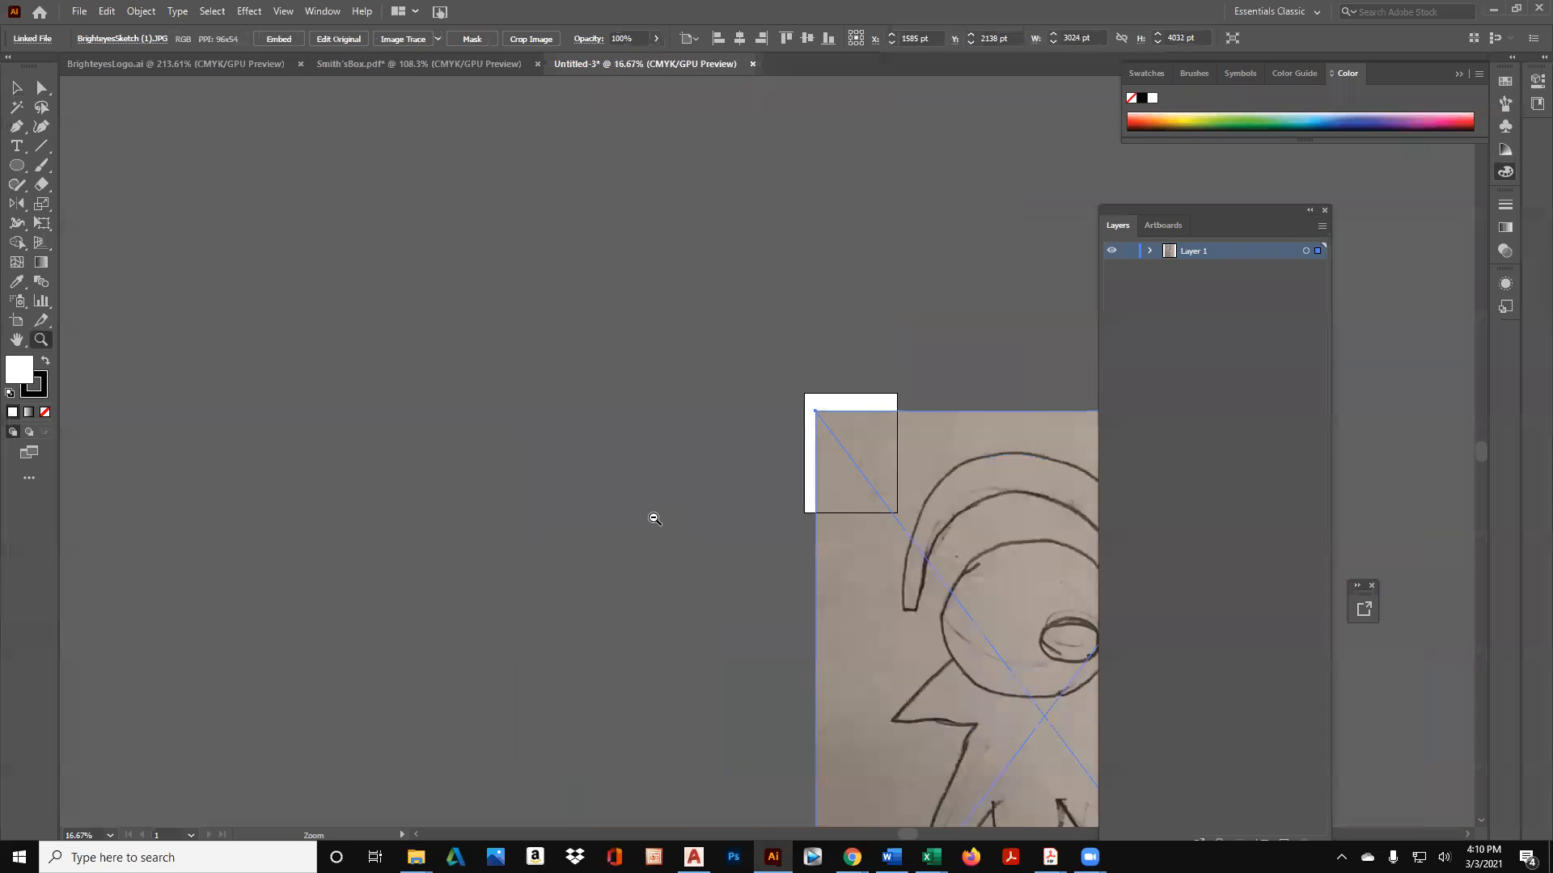
pyautogui.click(16, 86)
pyautogui.moveTo(920, 479); pyautogui.dragTo(701, 328)
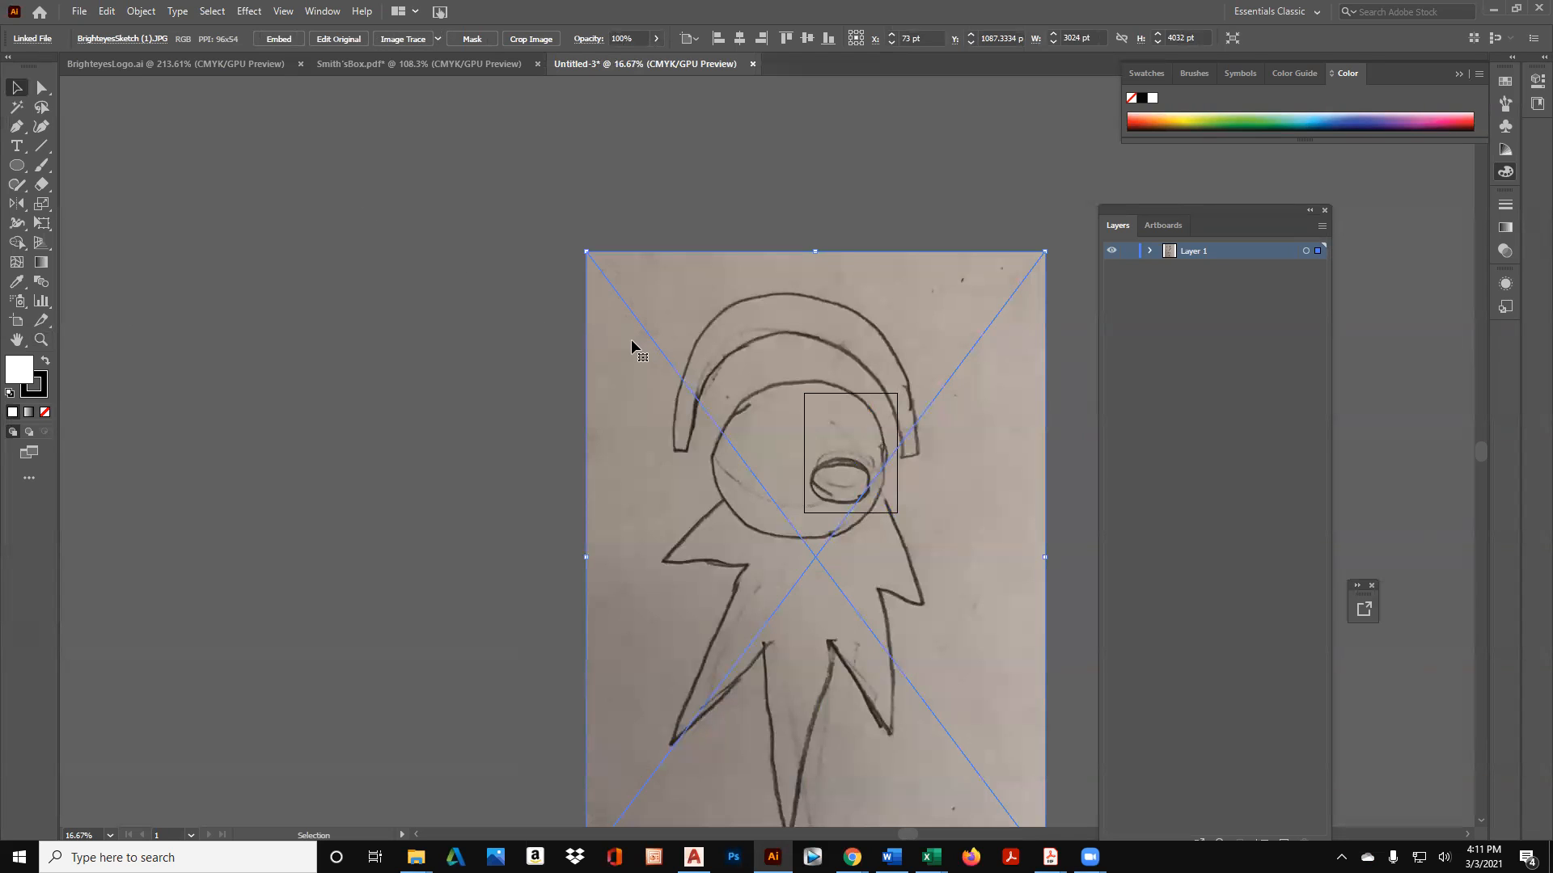
# Rotate the placed sketch image by 180°.
pyautogui.rightClick(715, 372)
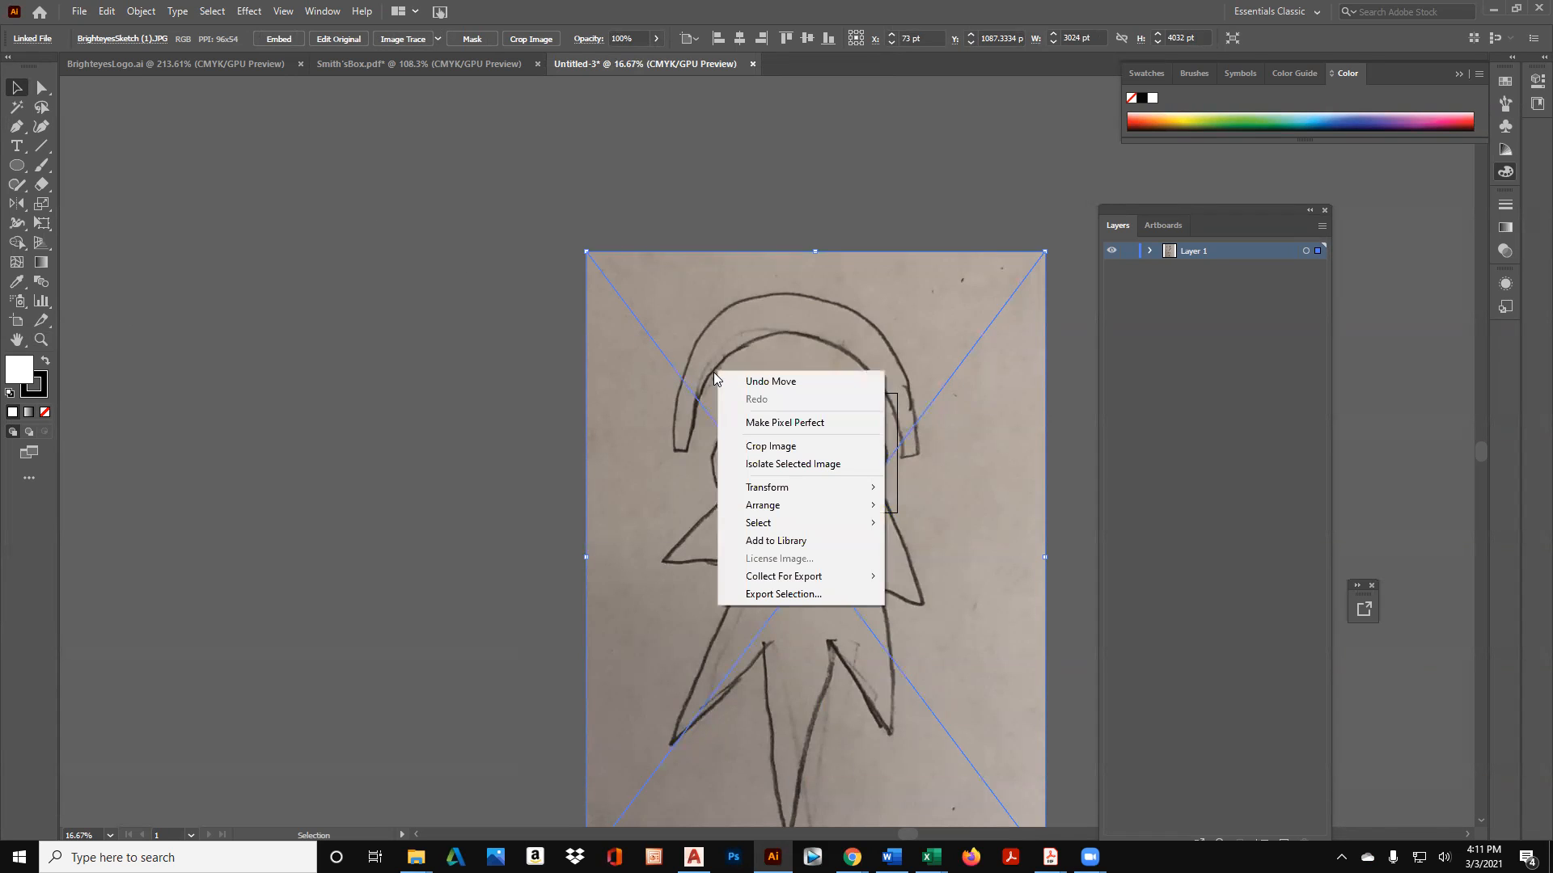
pyautogui.rightClick(682, 342)
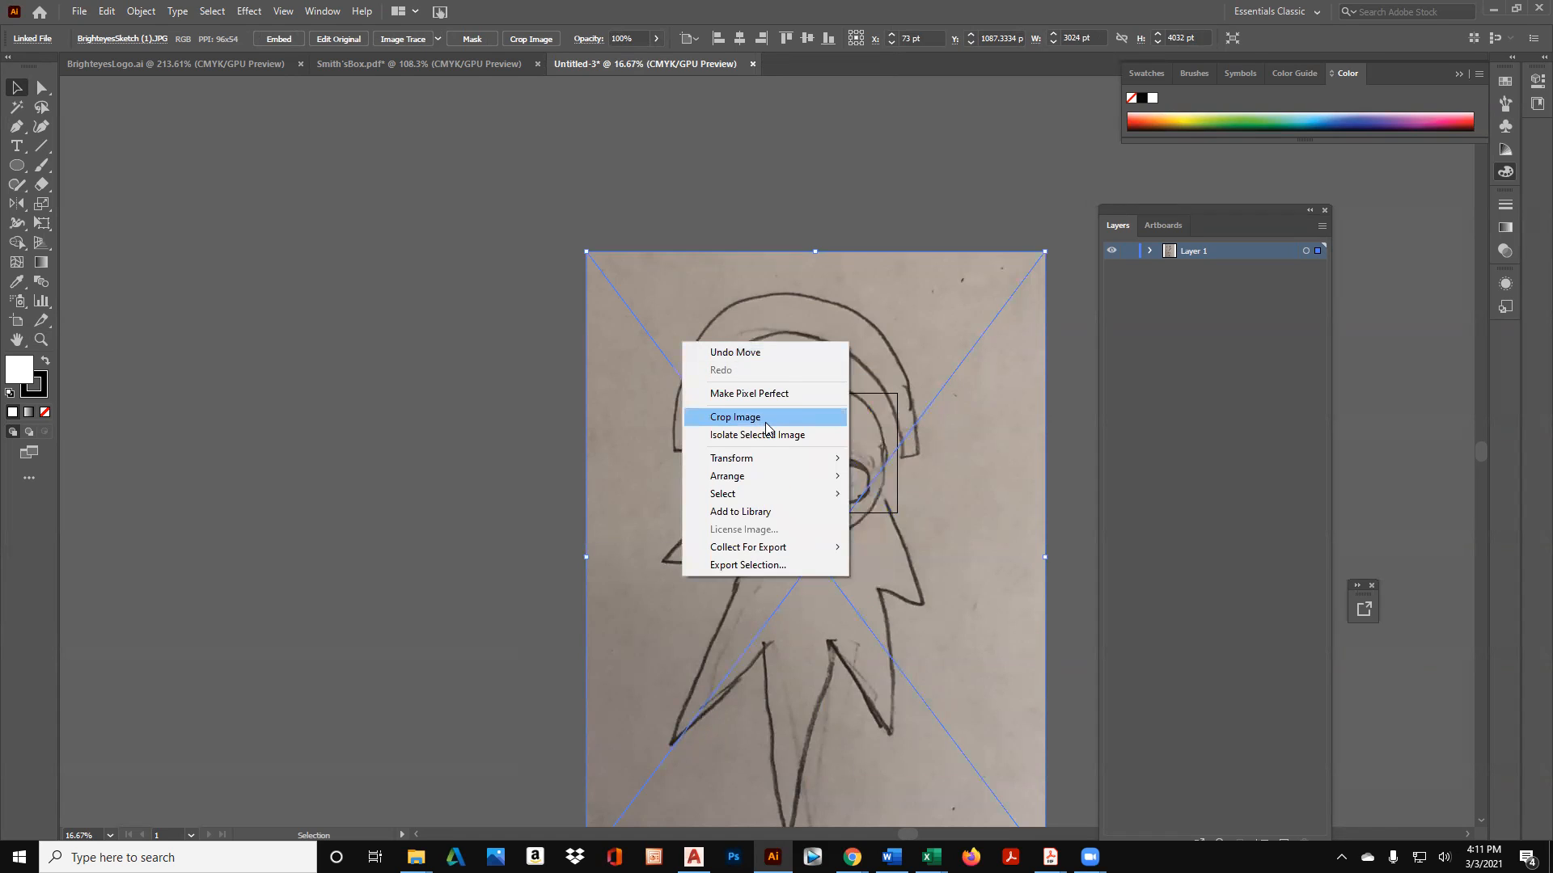
pyautogui.moveTo(765, 459)
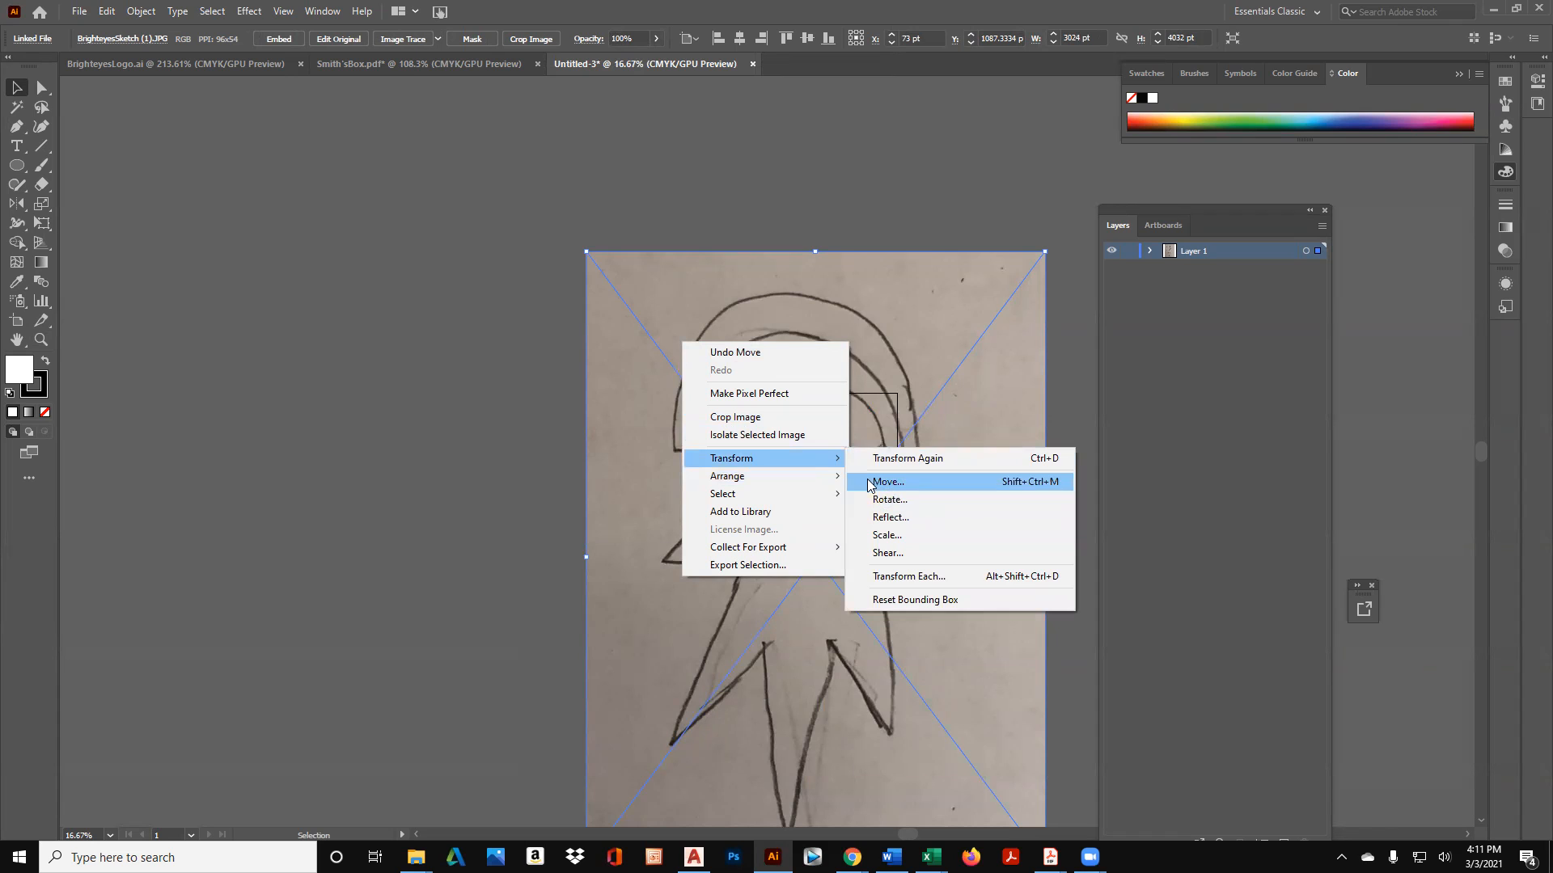
pyautogui.click(892, 503)
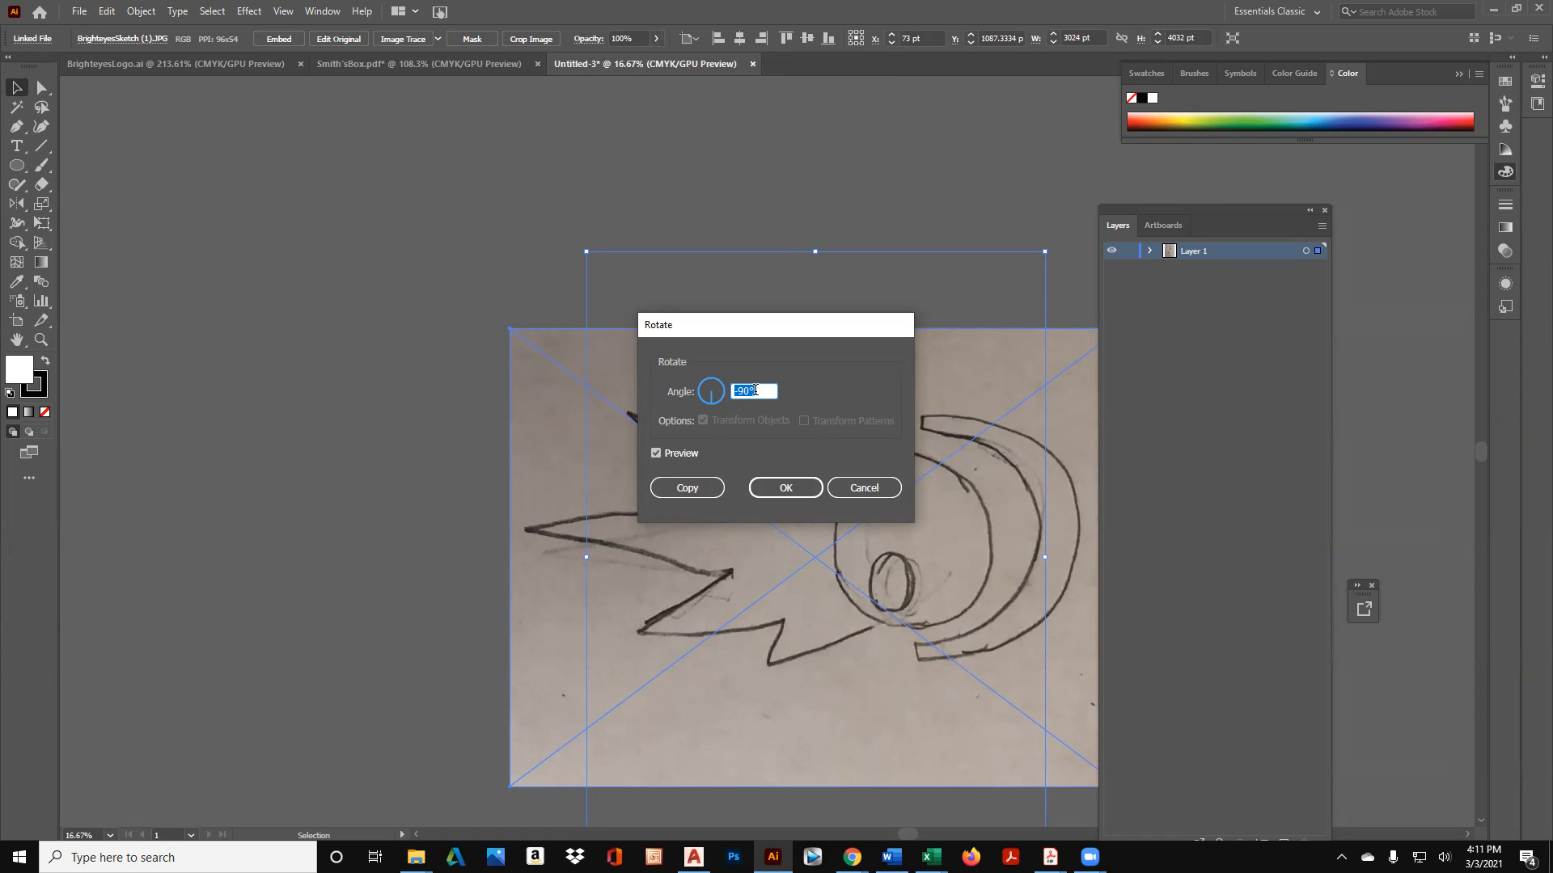
pyautogui.write('180')
pyautogui.click(786, 488)
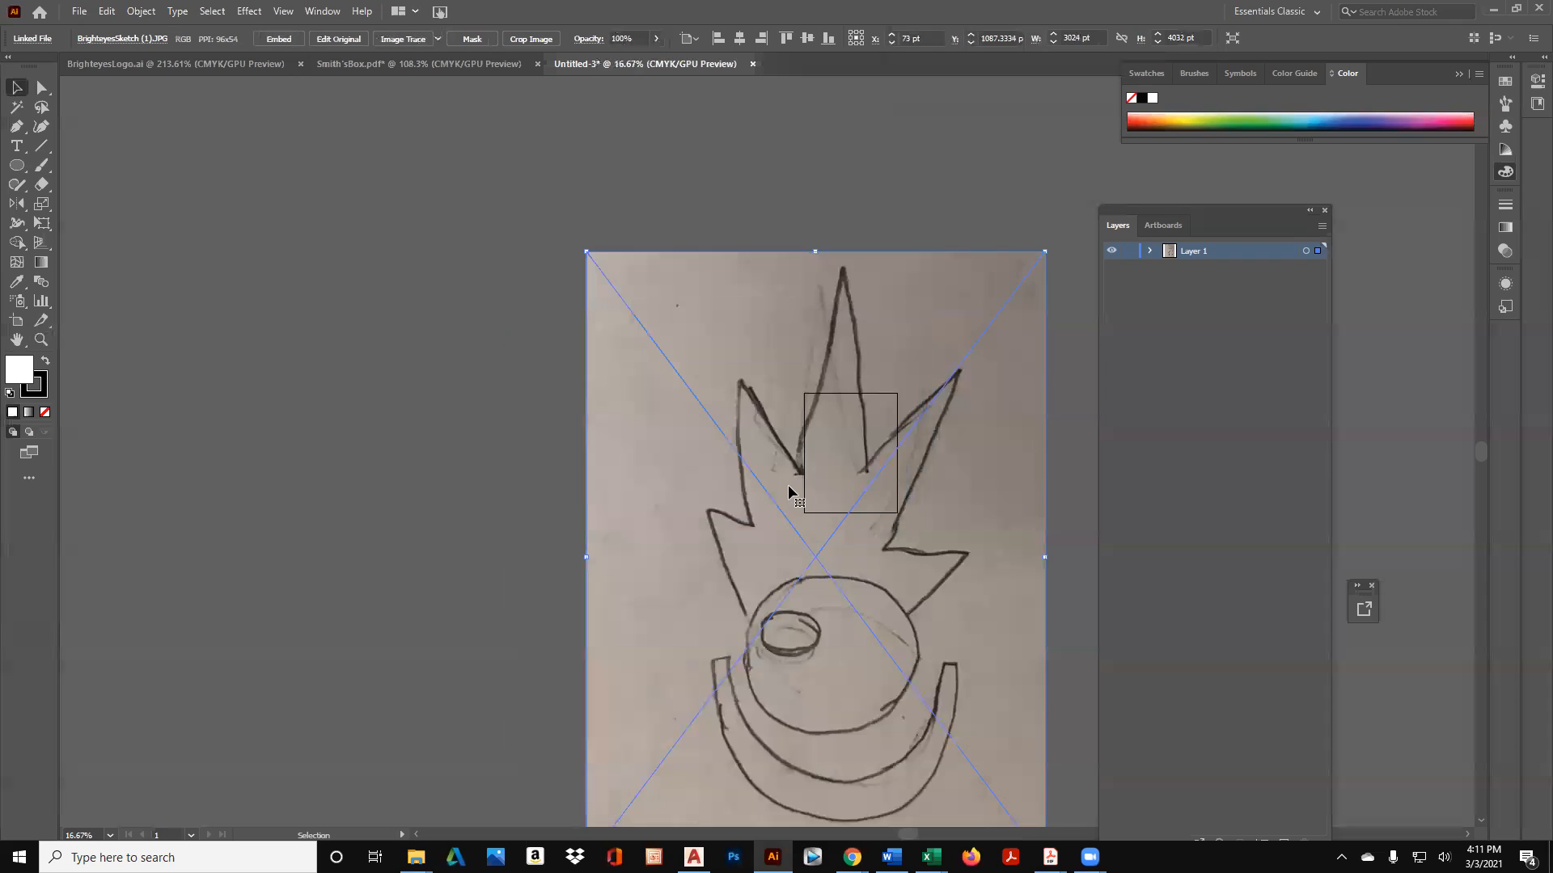
# Rotate the sketch image by a further 90°.
pyautogui.rightClick(685, 323)
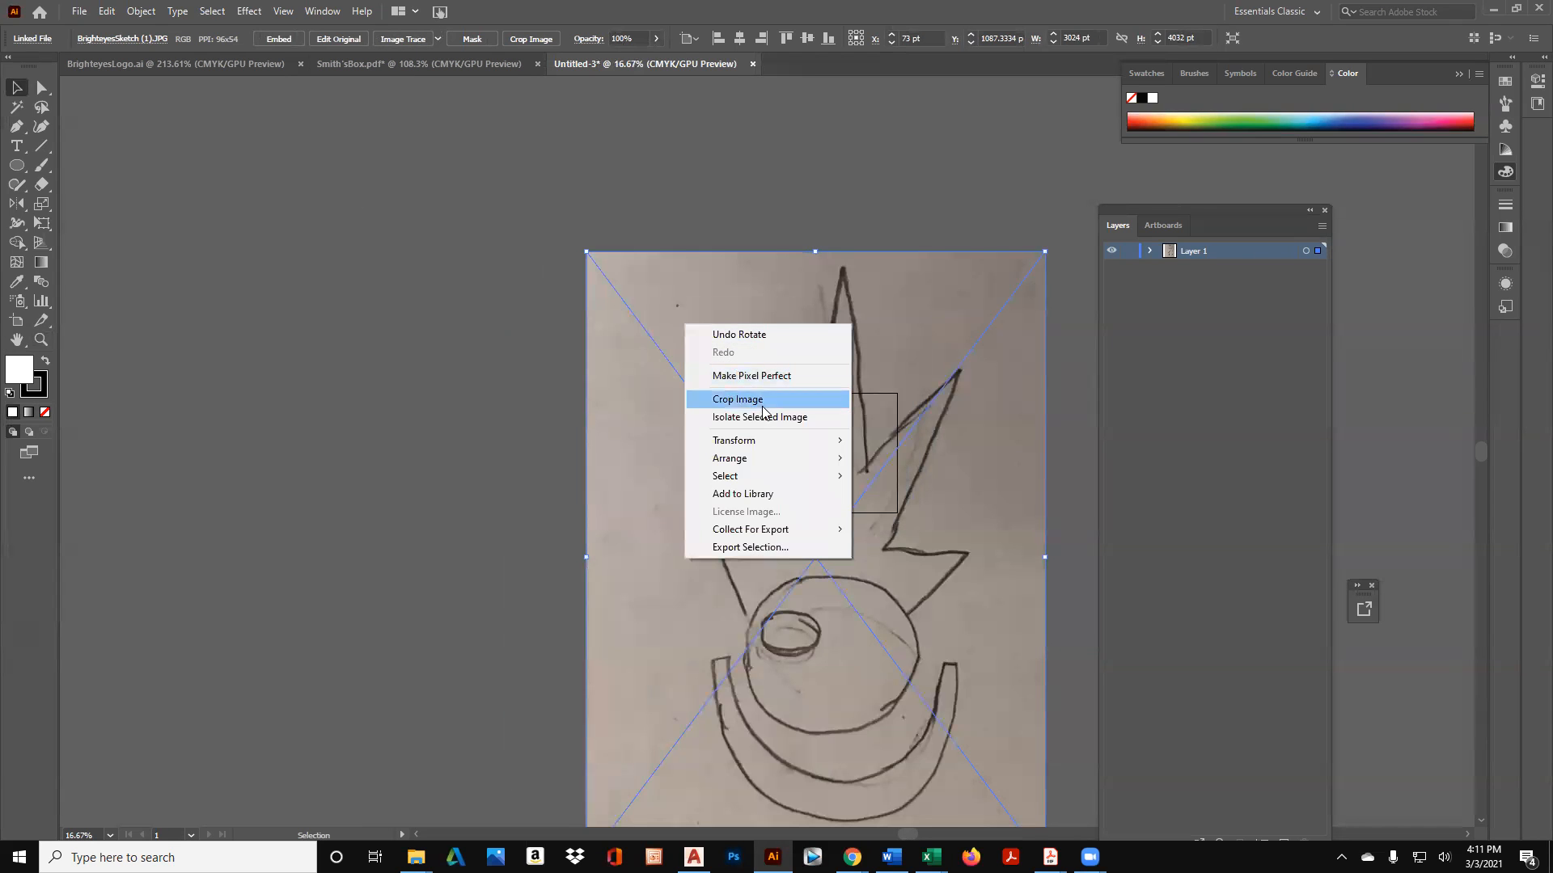
pyautogui.moveTo(744, 440)
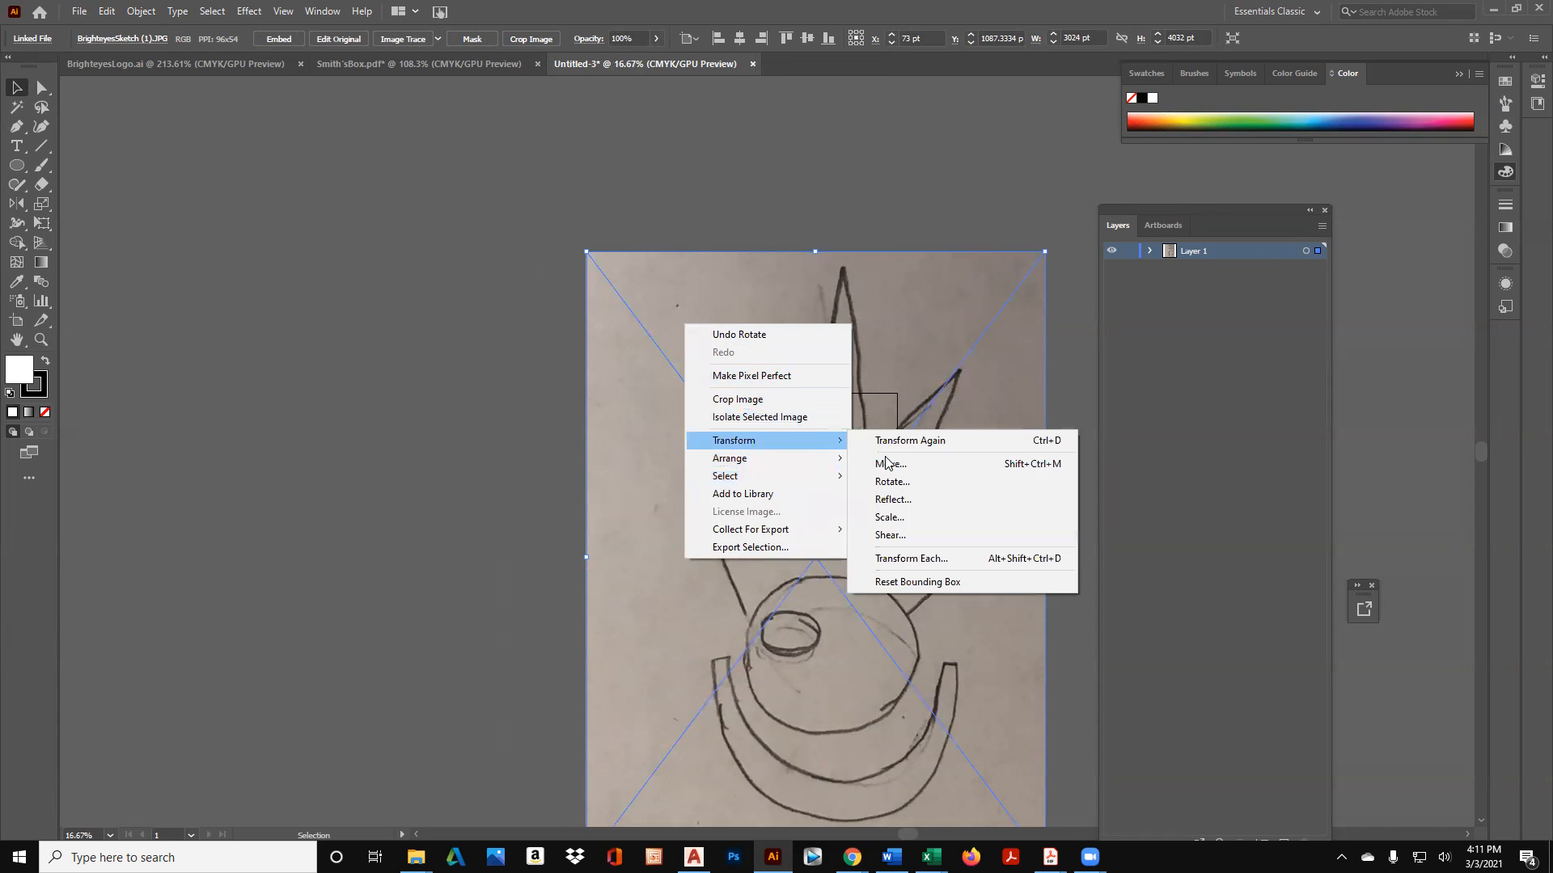
pyautogui.click(899, 479)
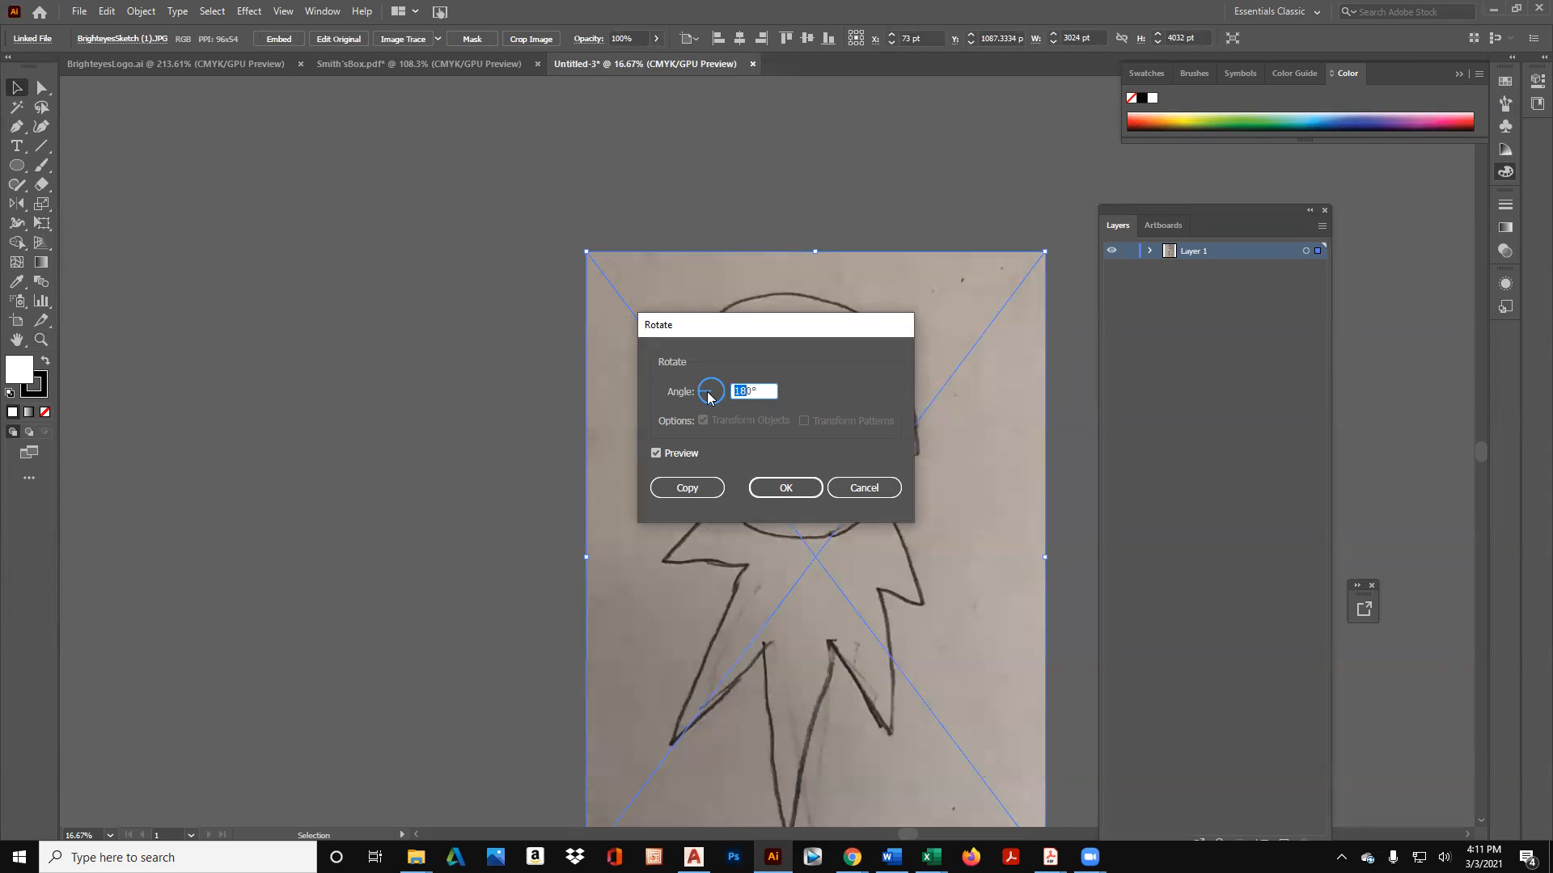
pyautogui.write('90')
pyautogui.click(807, 489)
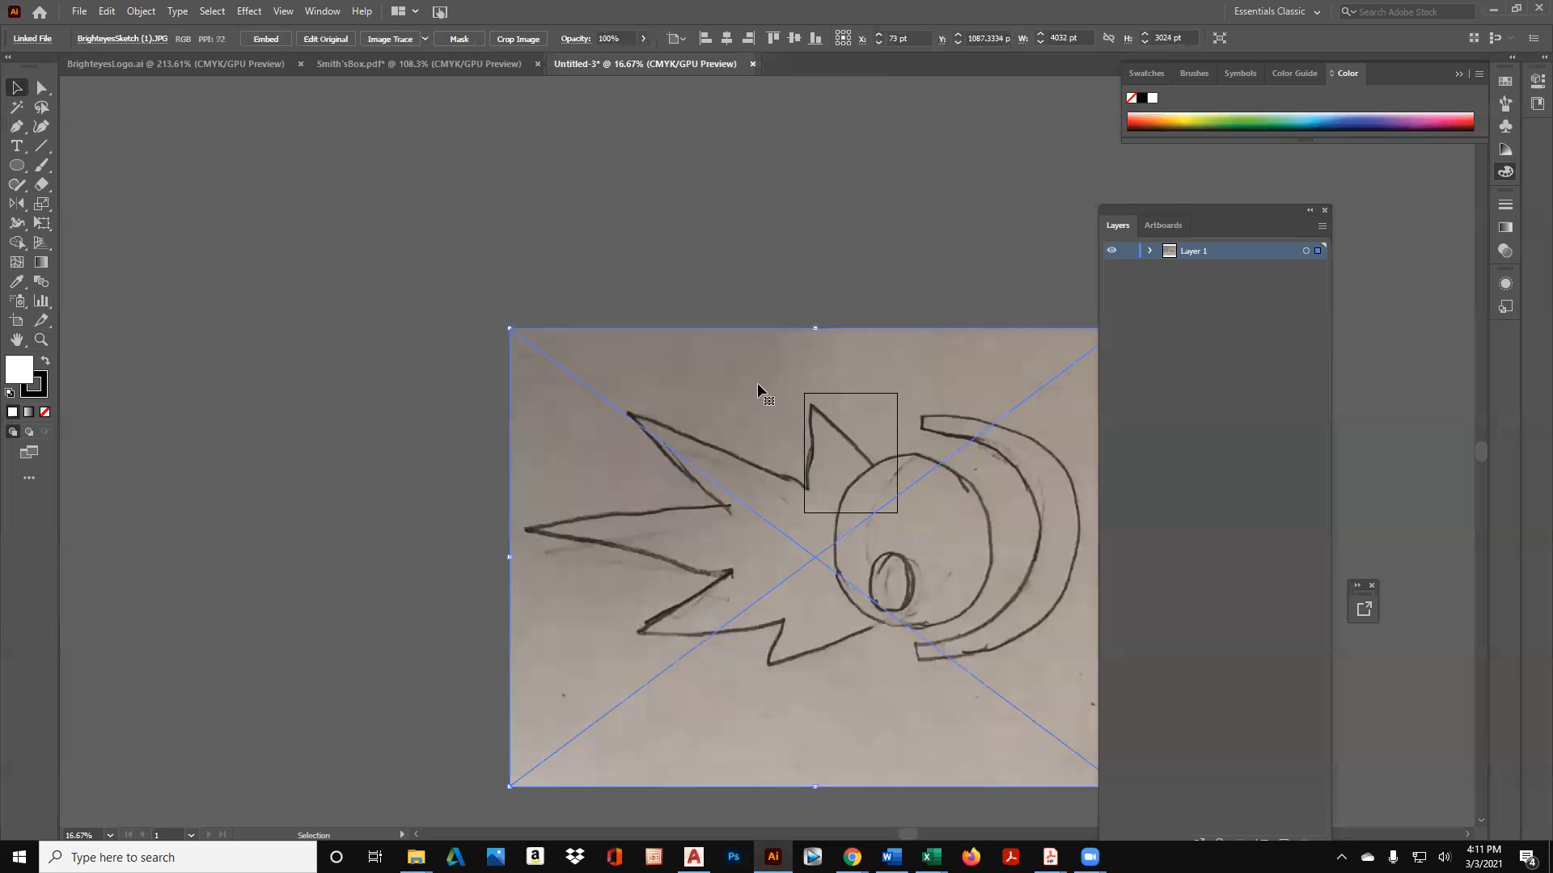
# Repeat the 90° rotation twice with Transform Again so the spikes point right, and shift the image slightly upward.
pyautogui.rightClick(763, 409)
pyautogui.moveTo(906, 527)
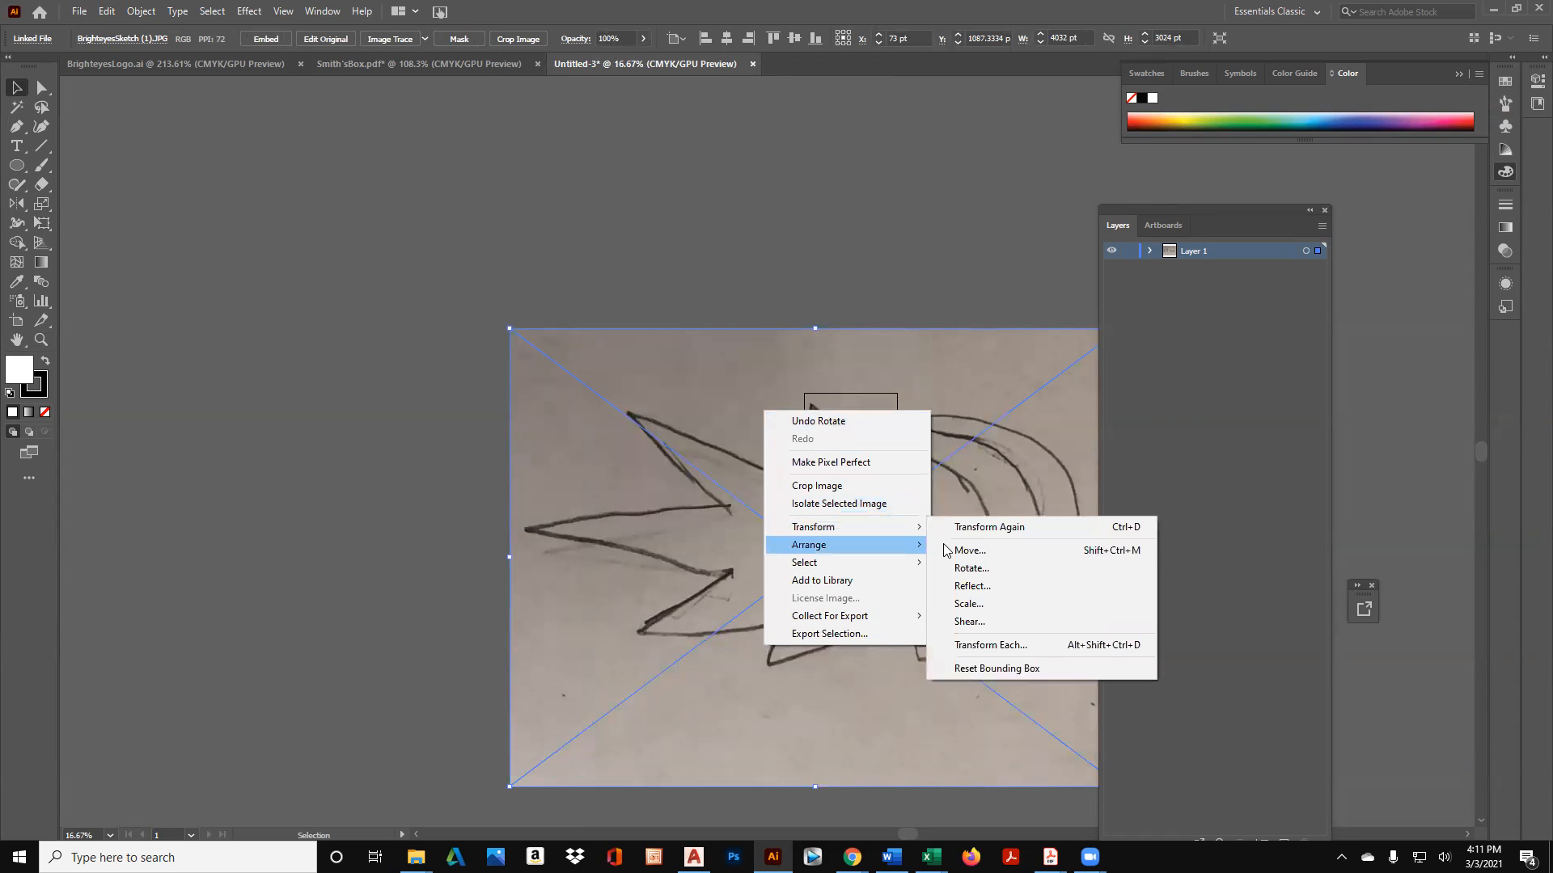
pyautogui.click(1003, 526)
pyautogui.rightClick(909, 488)
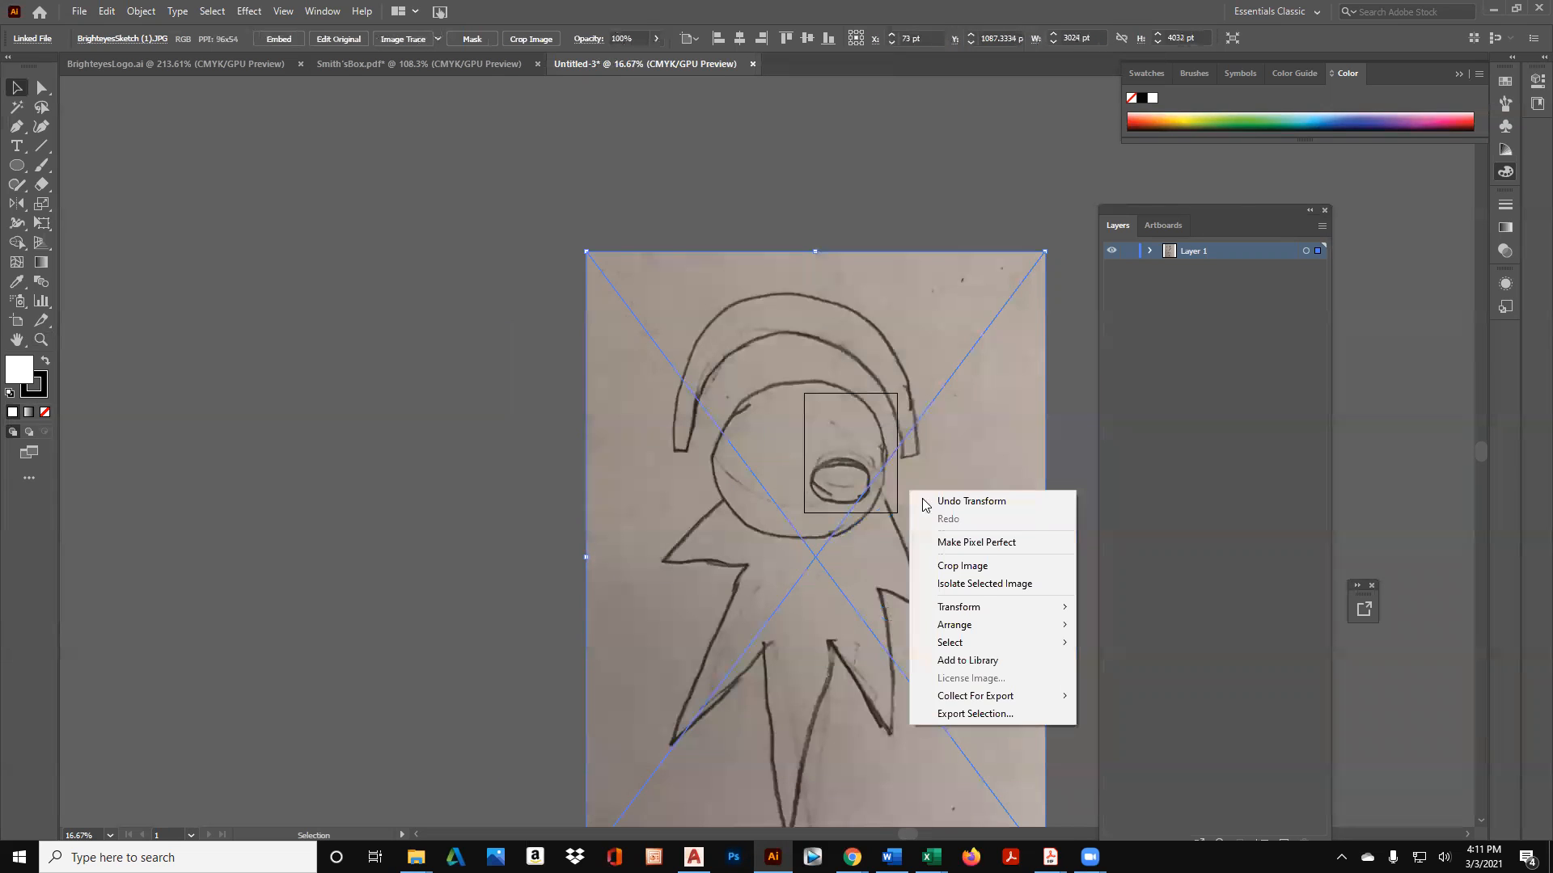
pyautogui.moveTo(983, 608)
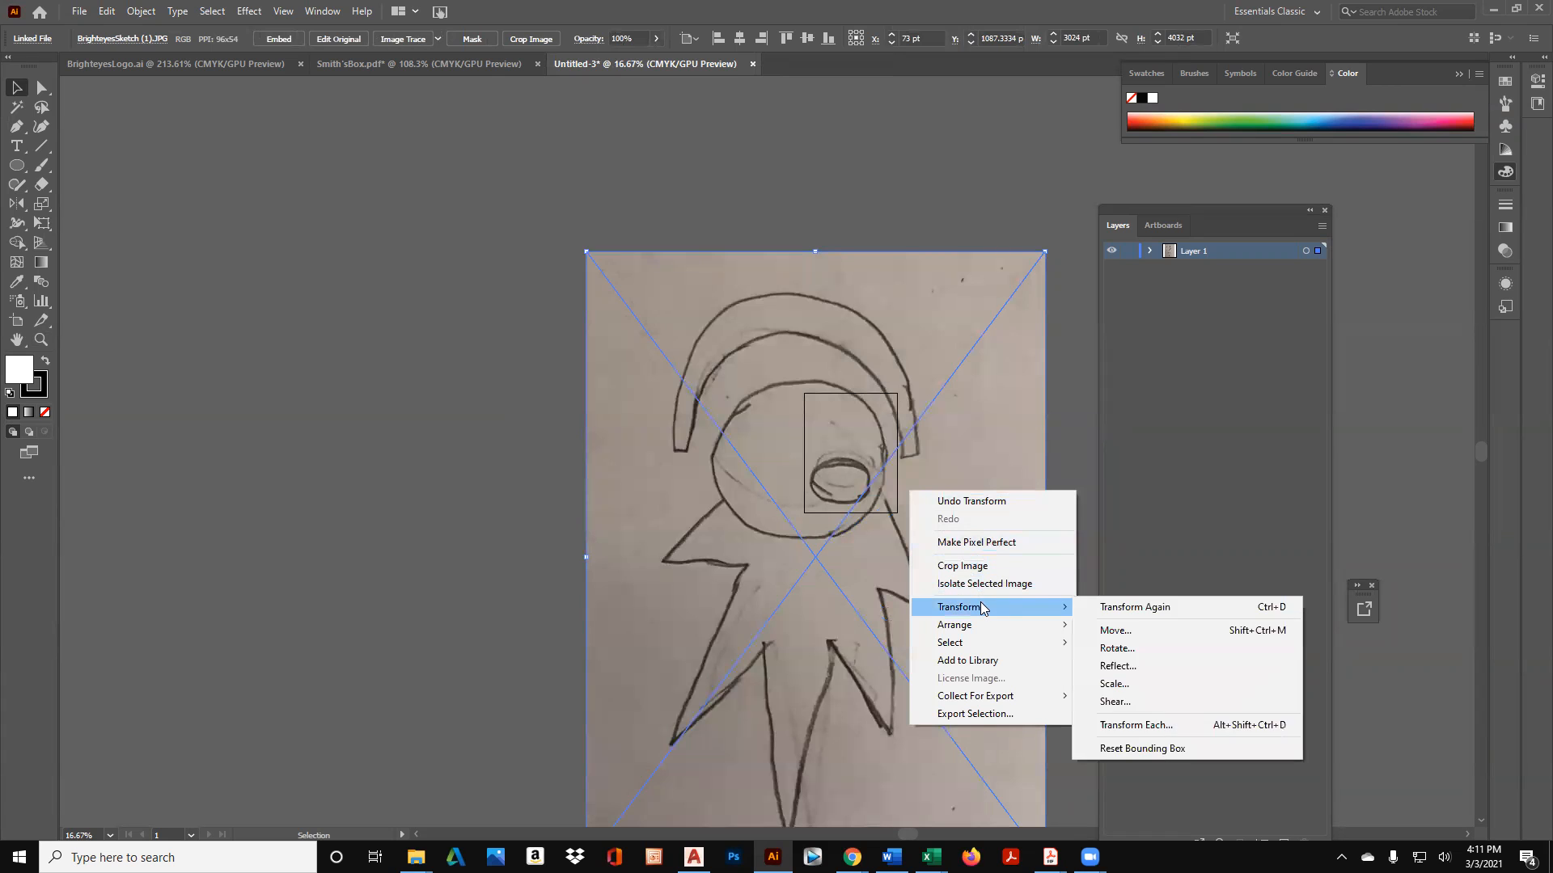
pyautogui.click(1101, 608)
pyautogui.moveTo(862, 516); pyautogui.dragTo(879, 467)
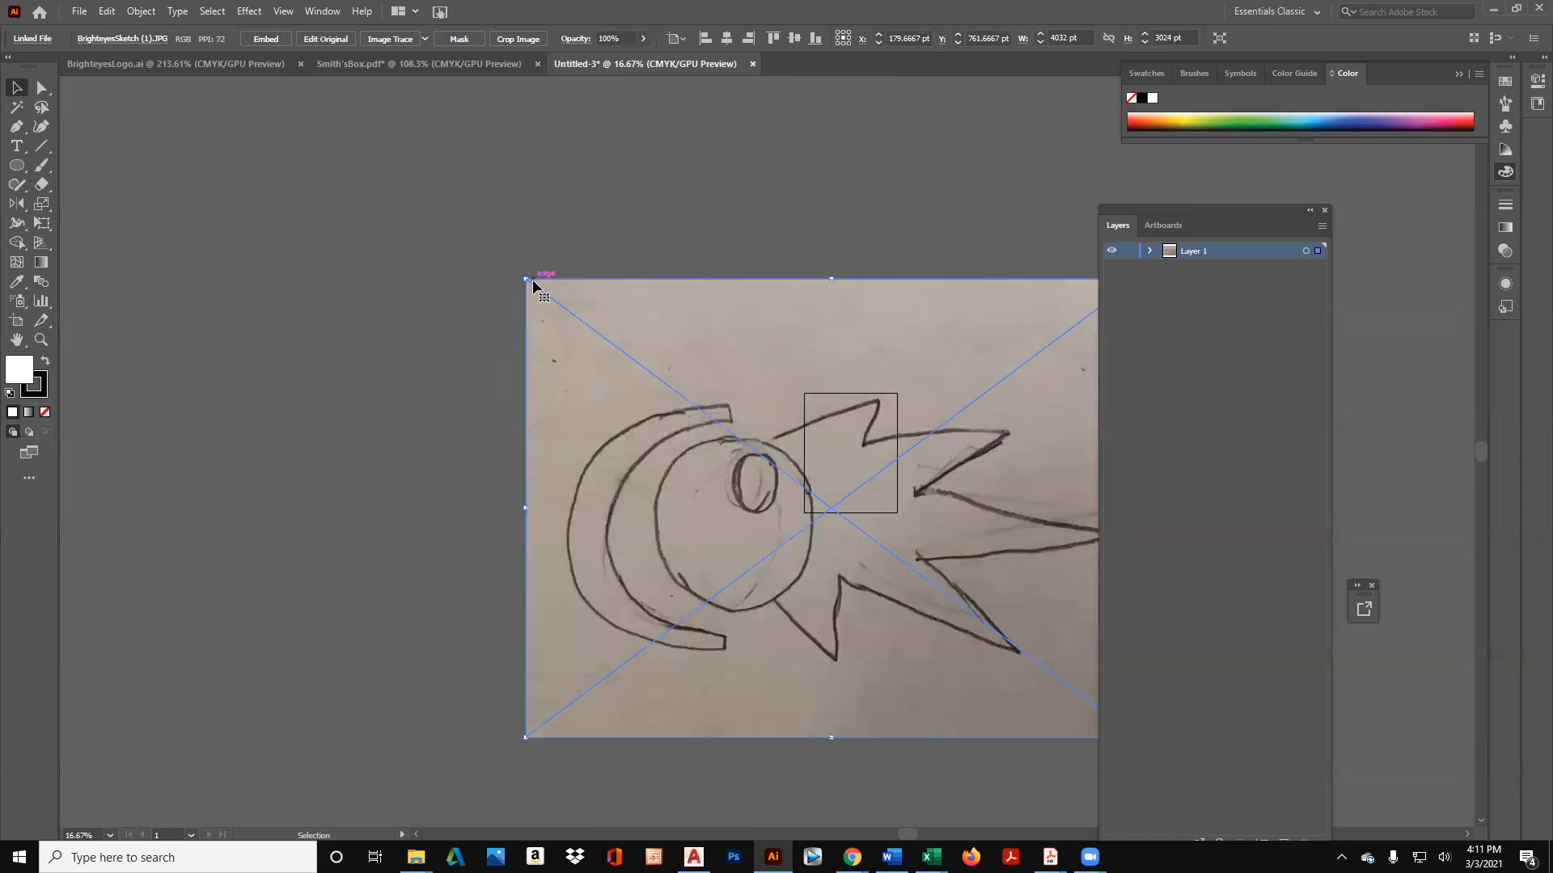
# Shrink the sketch proportionally from its upper-left corner to about 3512 pt wide and 2634 pt high.
pyautogui.click(42, 209)
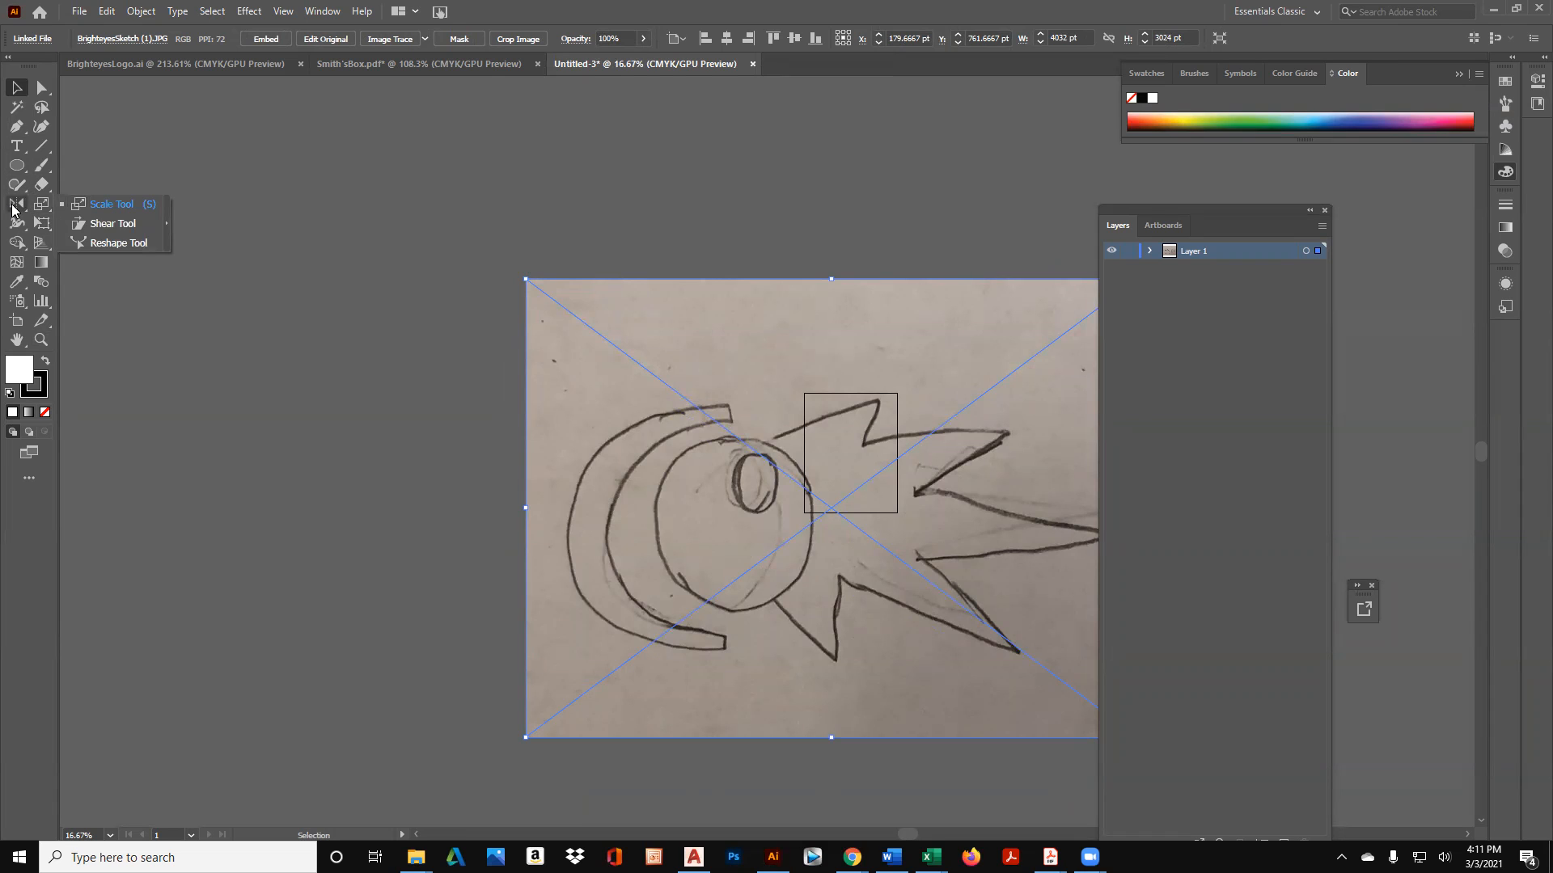
pyautogui.click(500, 285)
pyautogui.click(534, 287)
pyautogui.moveTo(527, 281); pyautogui.dragTo(492, 338)
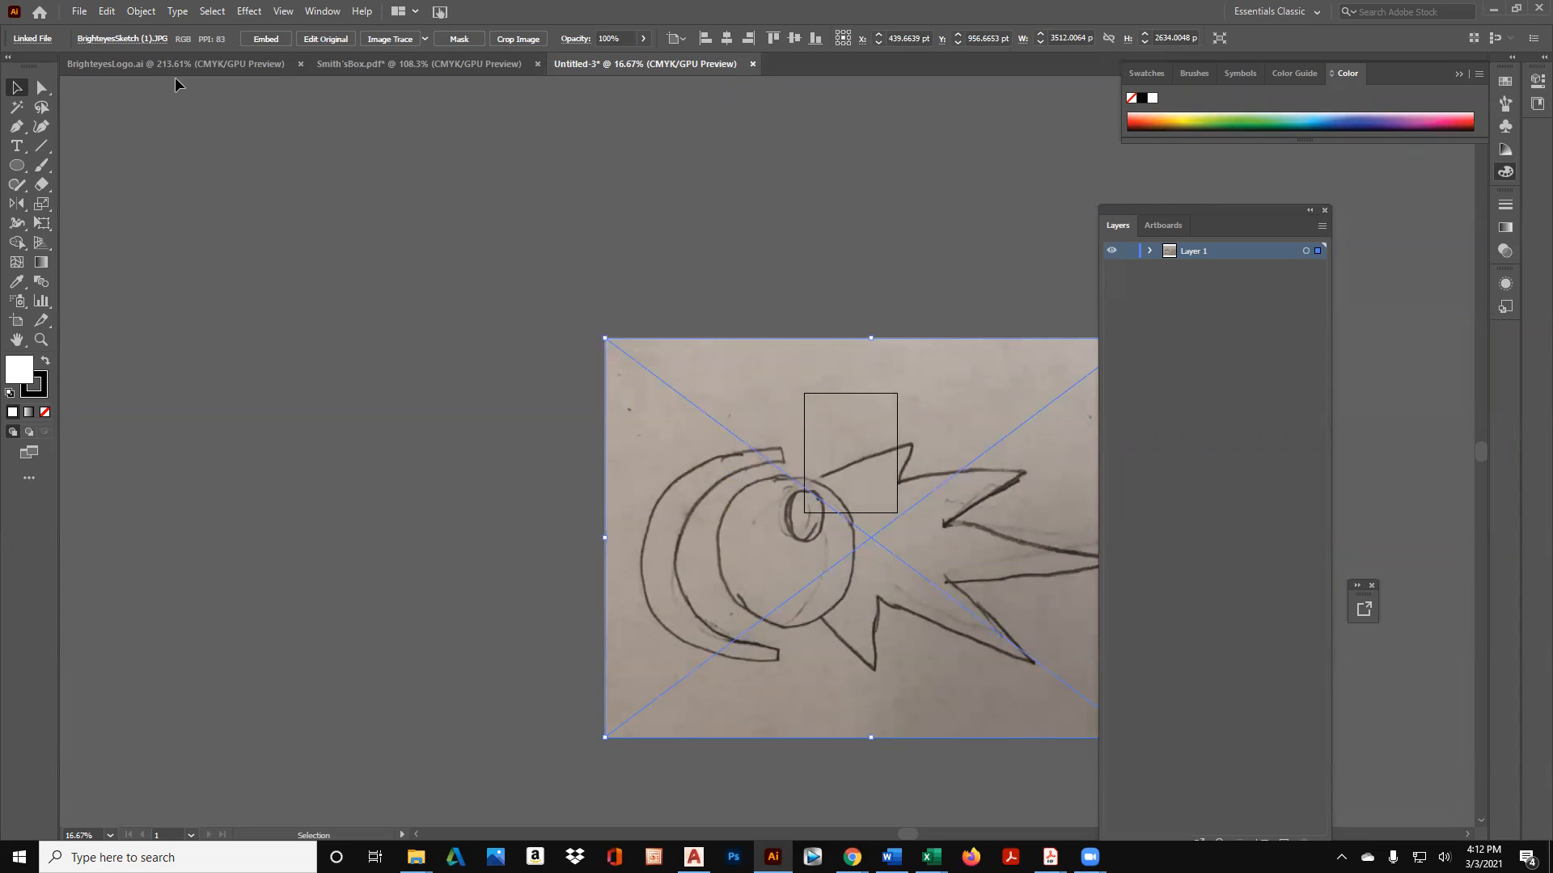
# Scale the sketch uniformly to 5% and move it onto the upper half of the artboard.
pyautogui.click(146, 13)
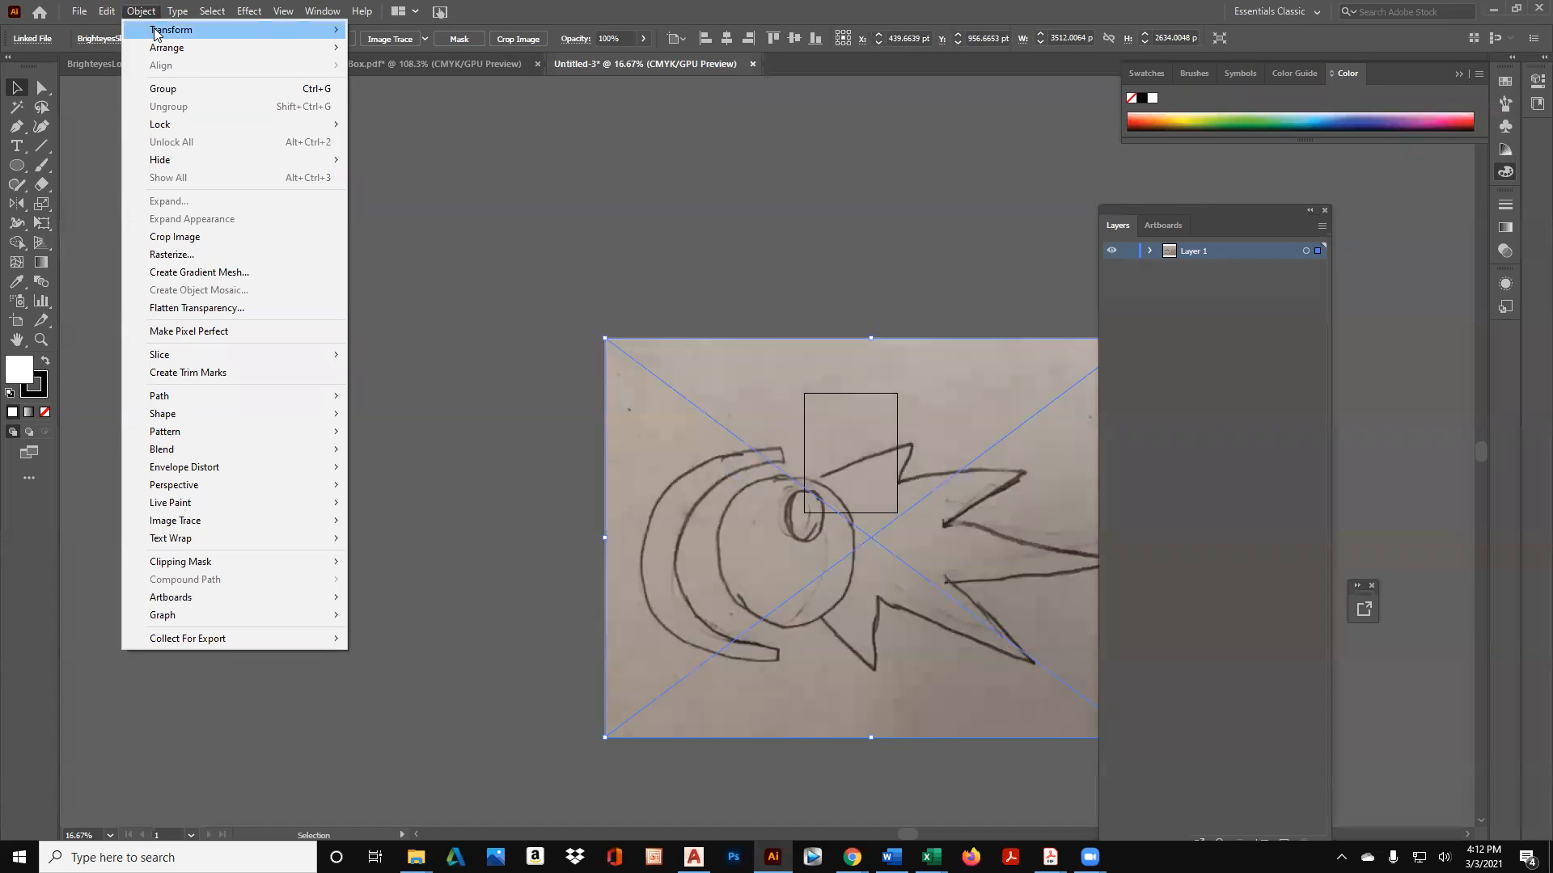
pyautogui.moveTo(170, 29)
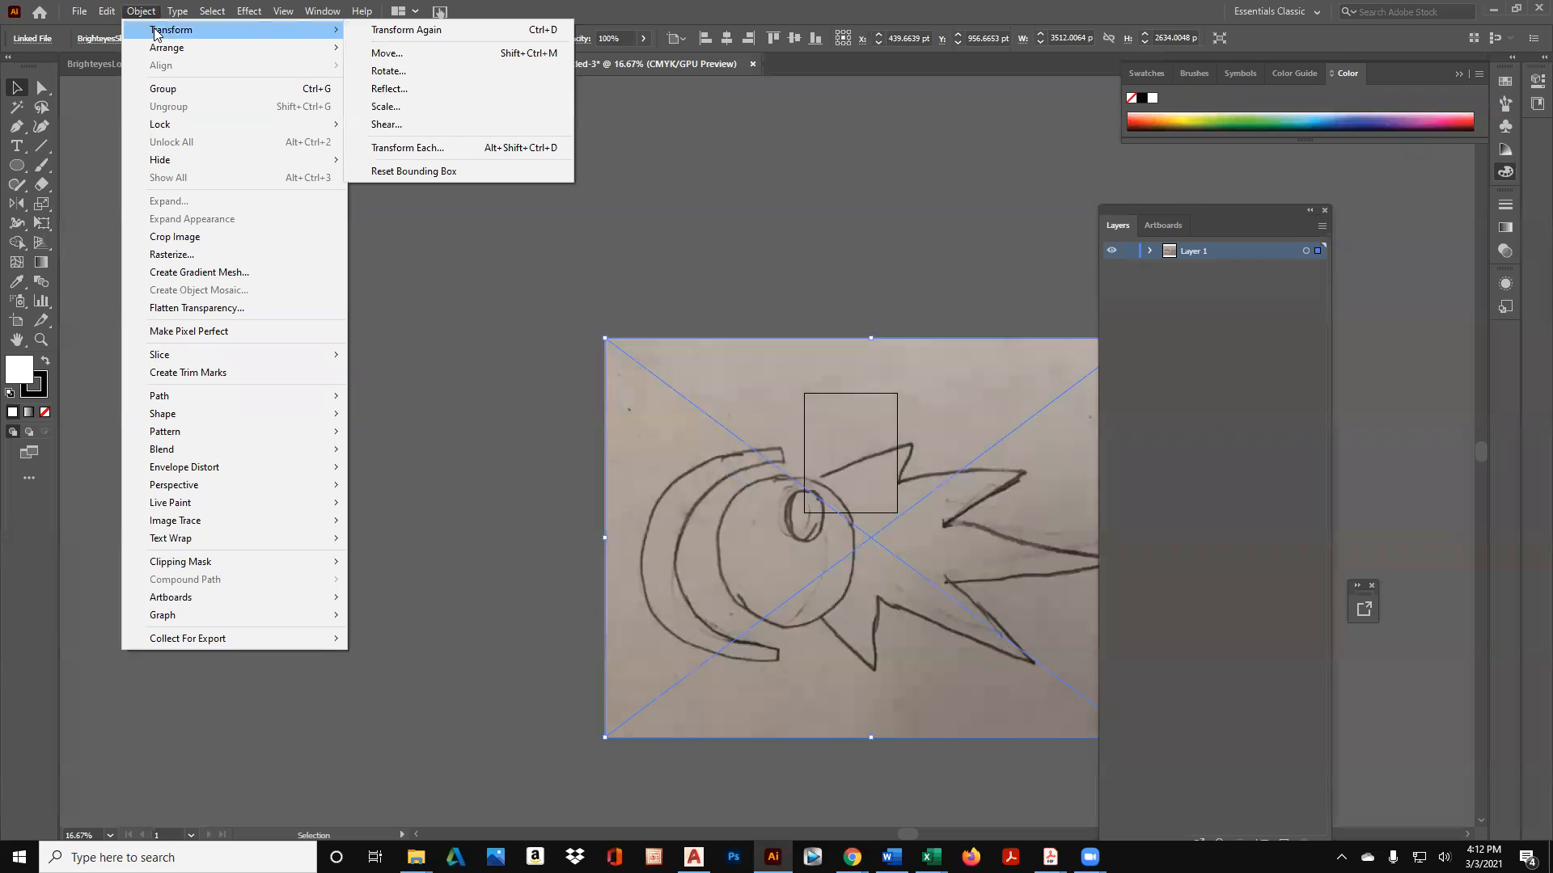
pyautogui.click(407, 110)
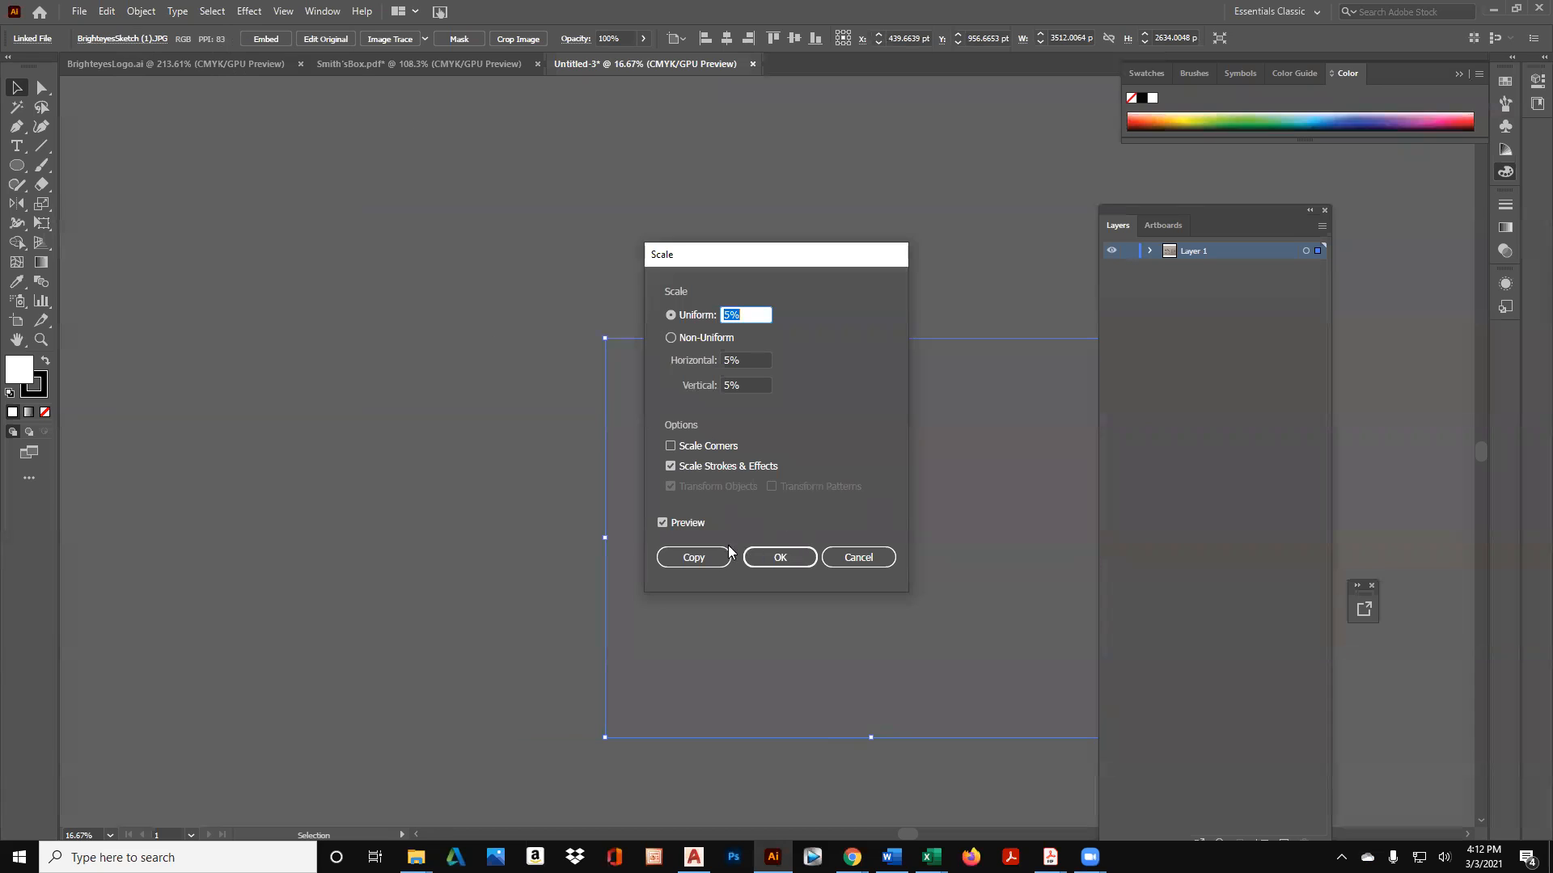
pyautogui.click(768, 560)
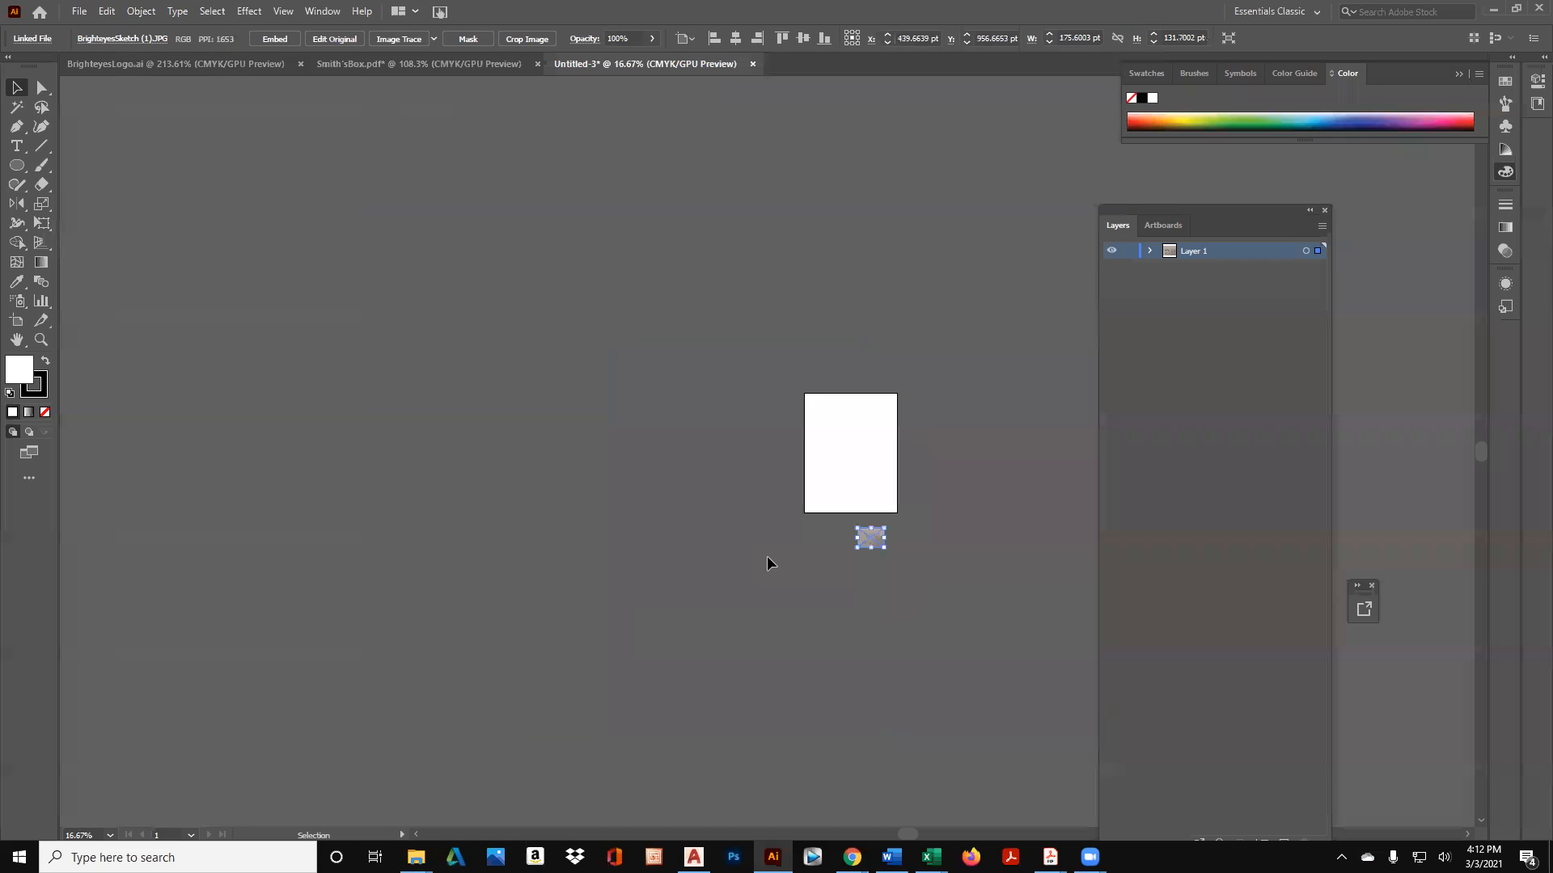
pyautogui.moveTo(872, 544)
pyautogui.mouseDown()
pyautogui.moveTo(850, 437)
pyautogui.moveTo(978, 409)
pyautogui.moveTo(1262, 215)
pyautogui.moveTo(1328, 198)
pyautogui.mouseUp()
pyautogui.click(41, 340)
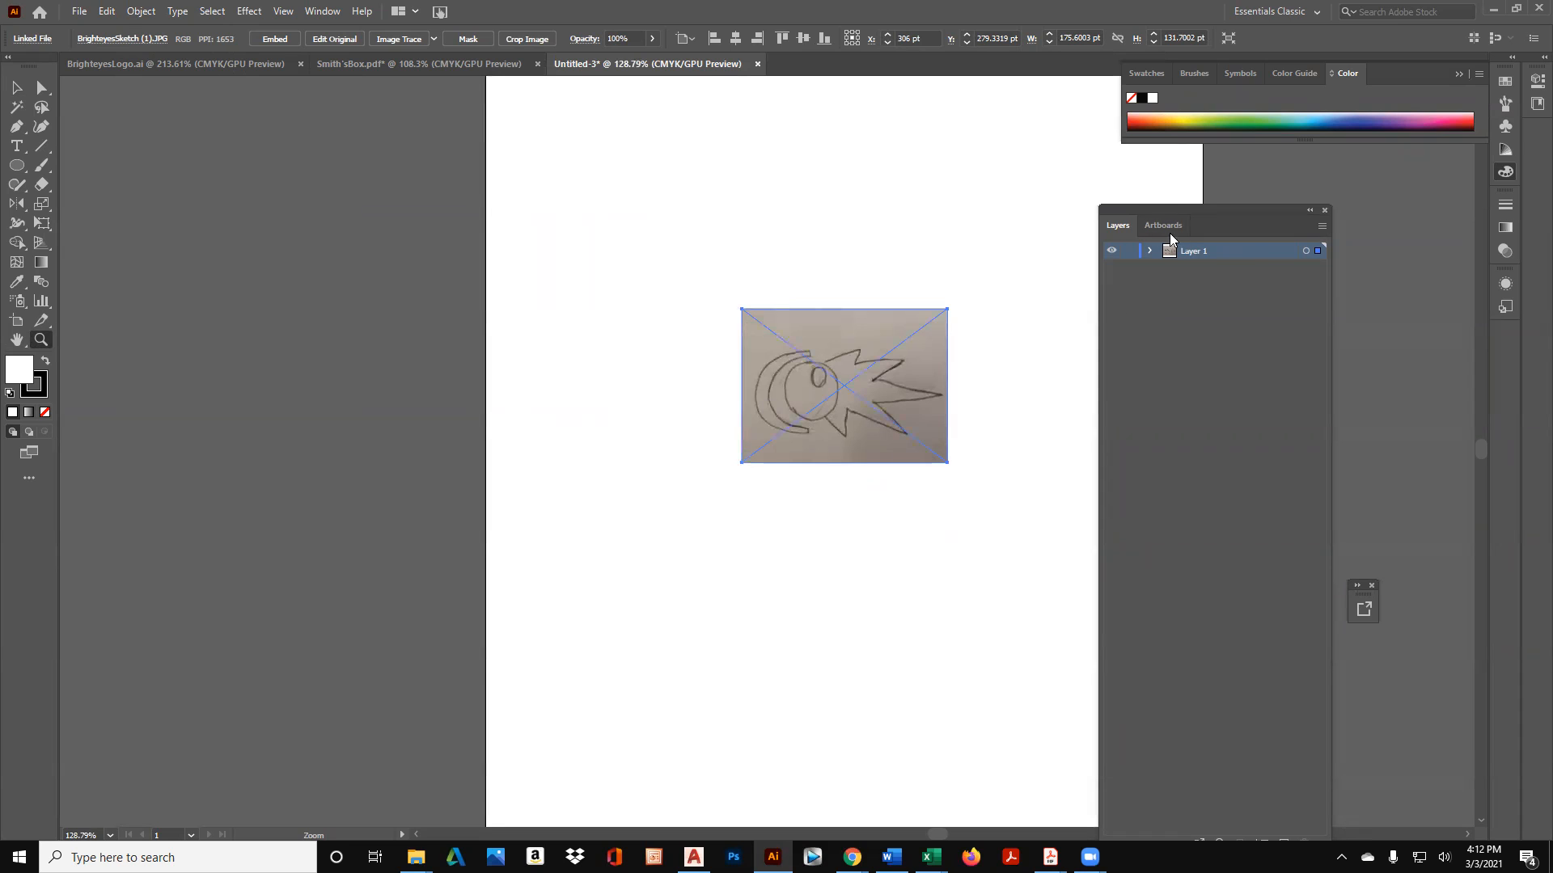
# Hide the Layers panel and show it again.
pyautogui.click(327, 11)
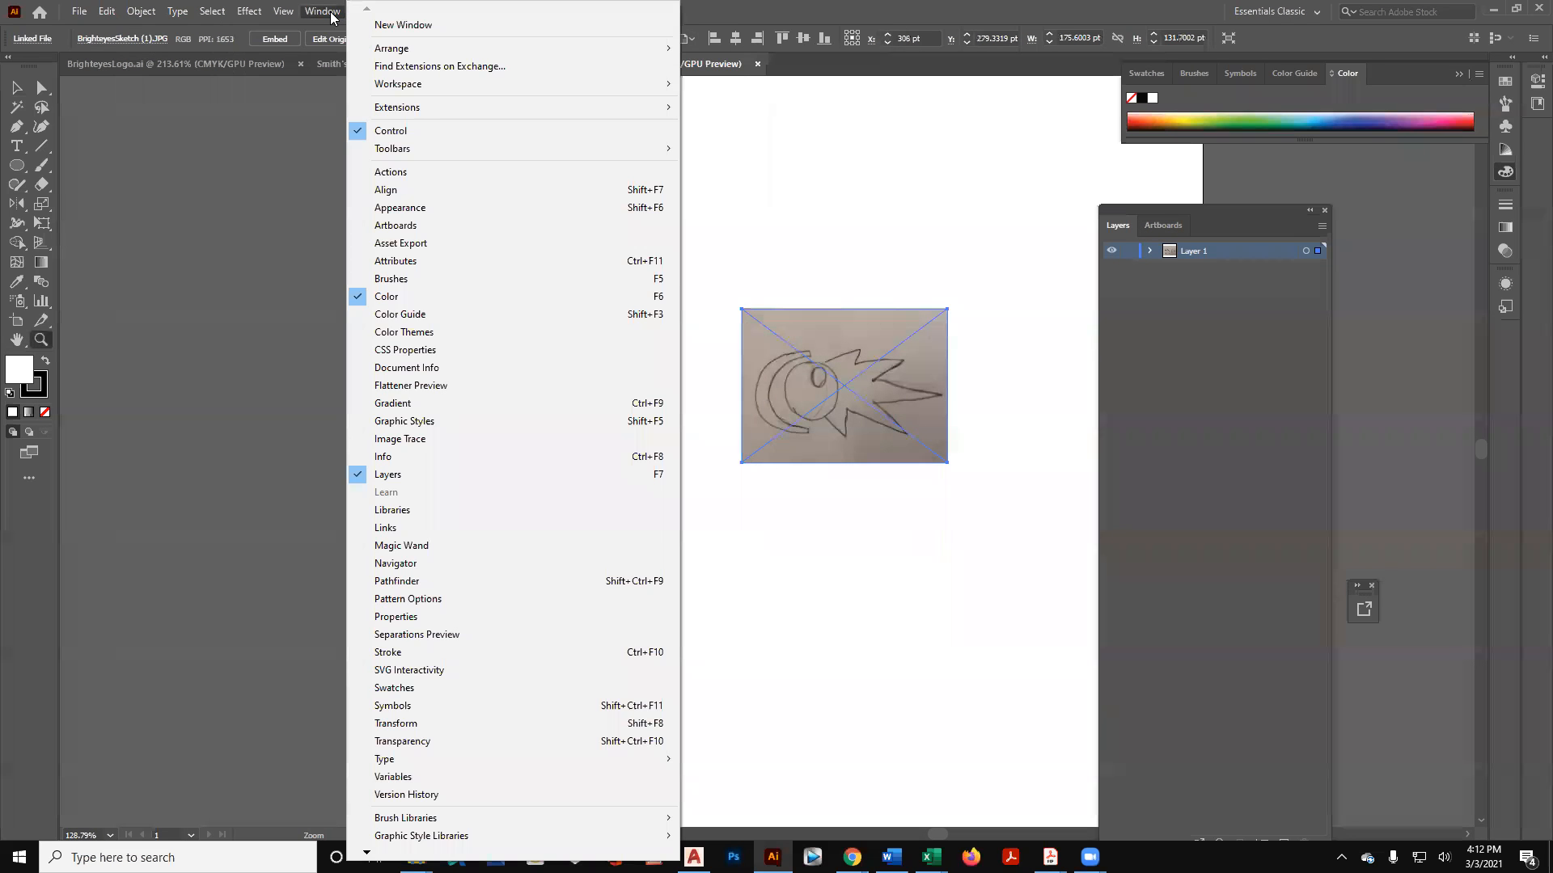
pyautogui.click(442, 476)
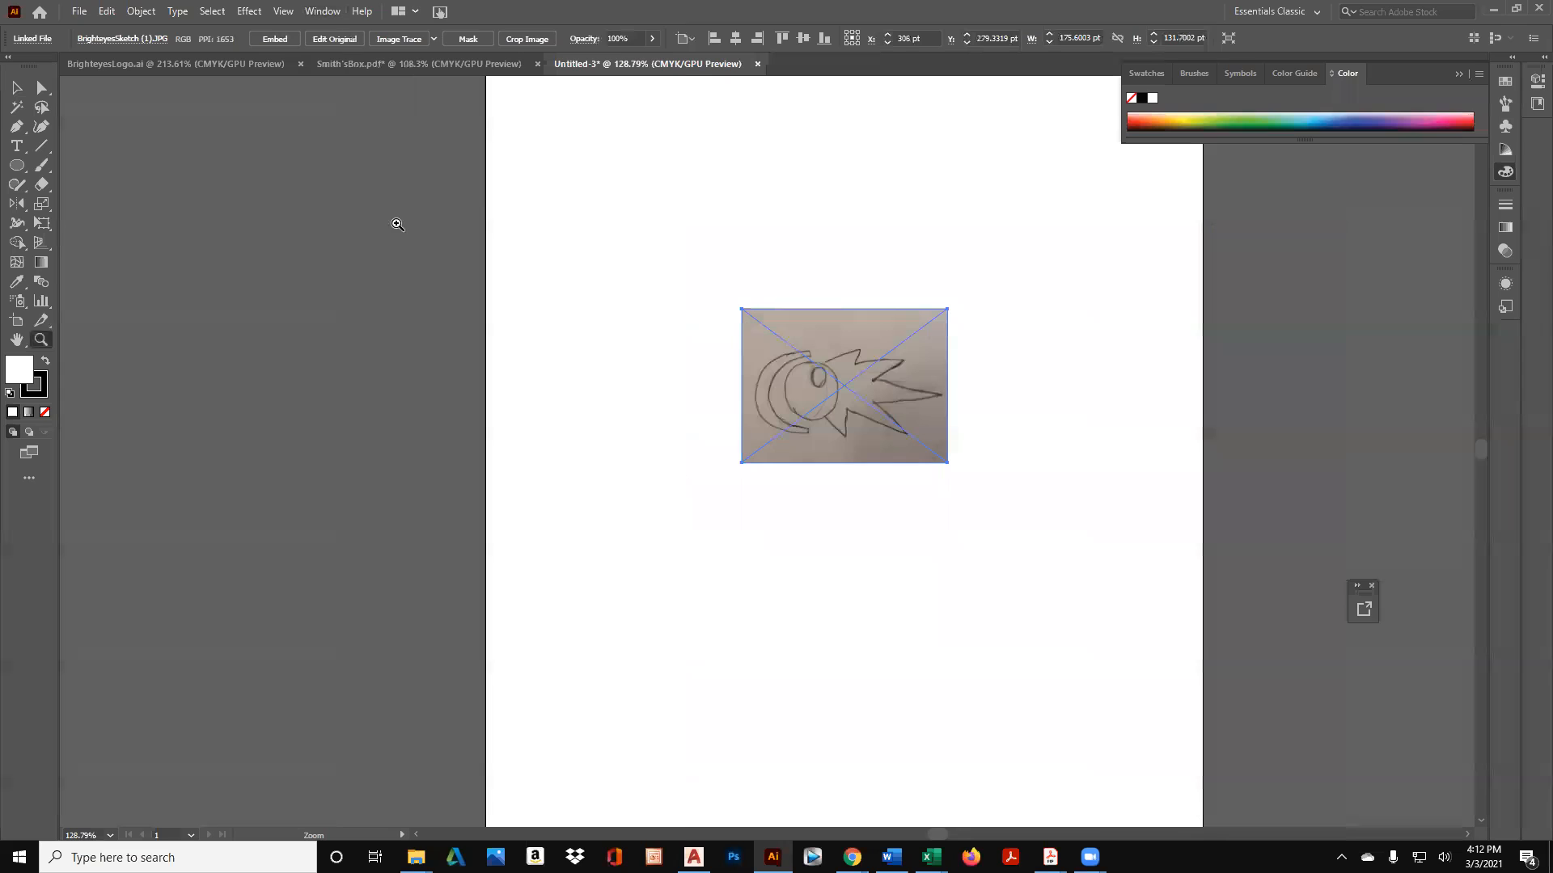
pyautogui.click(320, 14)
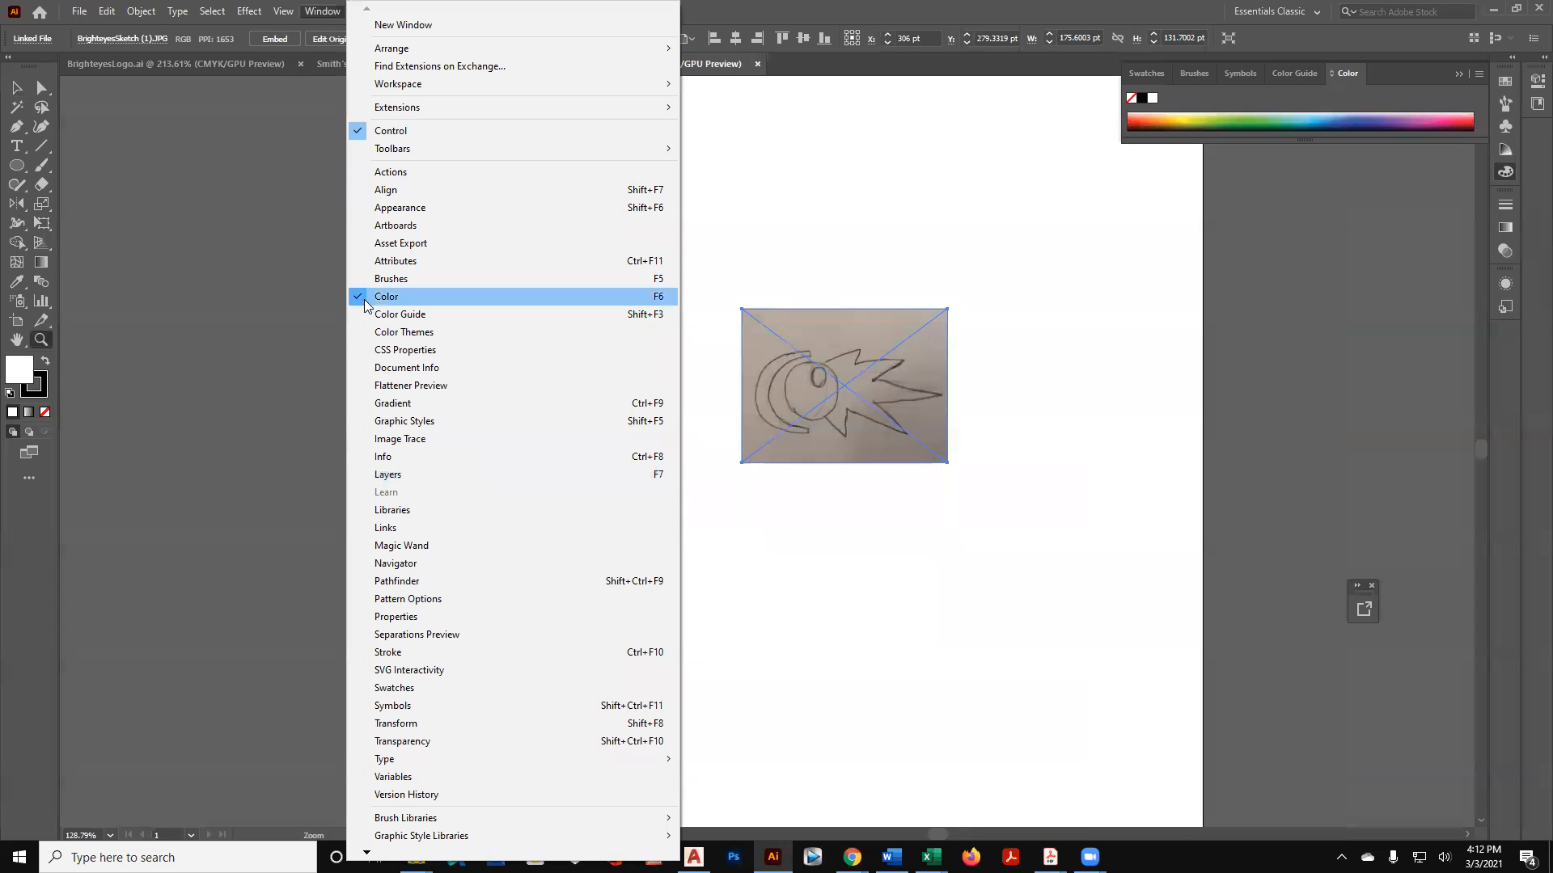
pyautogui.click(435, 476)
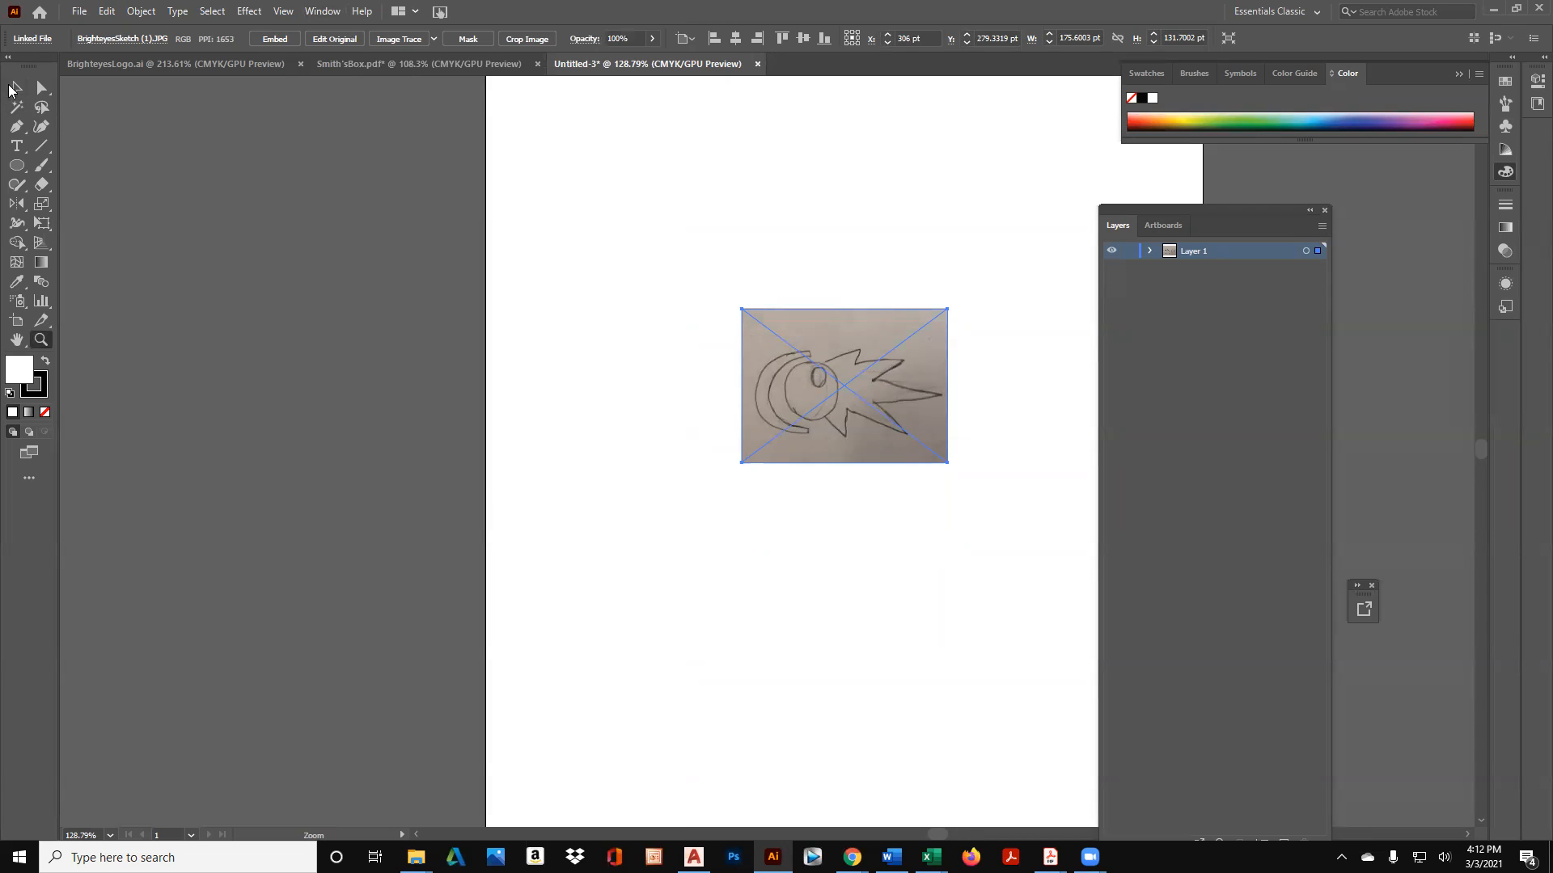
# Move the sketch a little to the left on the artboard and lock its layer, Layer 1.
pyautogui.click(31, 91)
pyautogui.moveTo(798, 369); pyautogui.dragTo(732, 365)
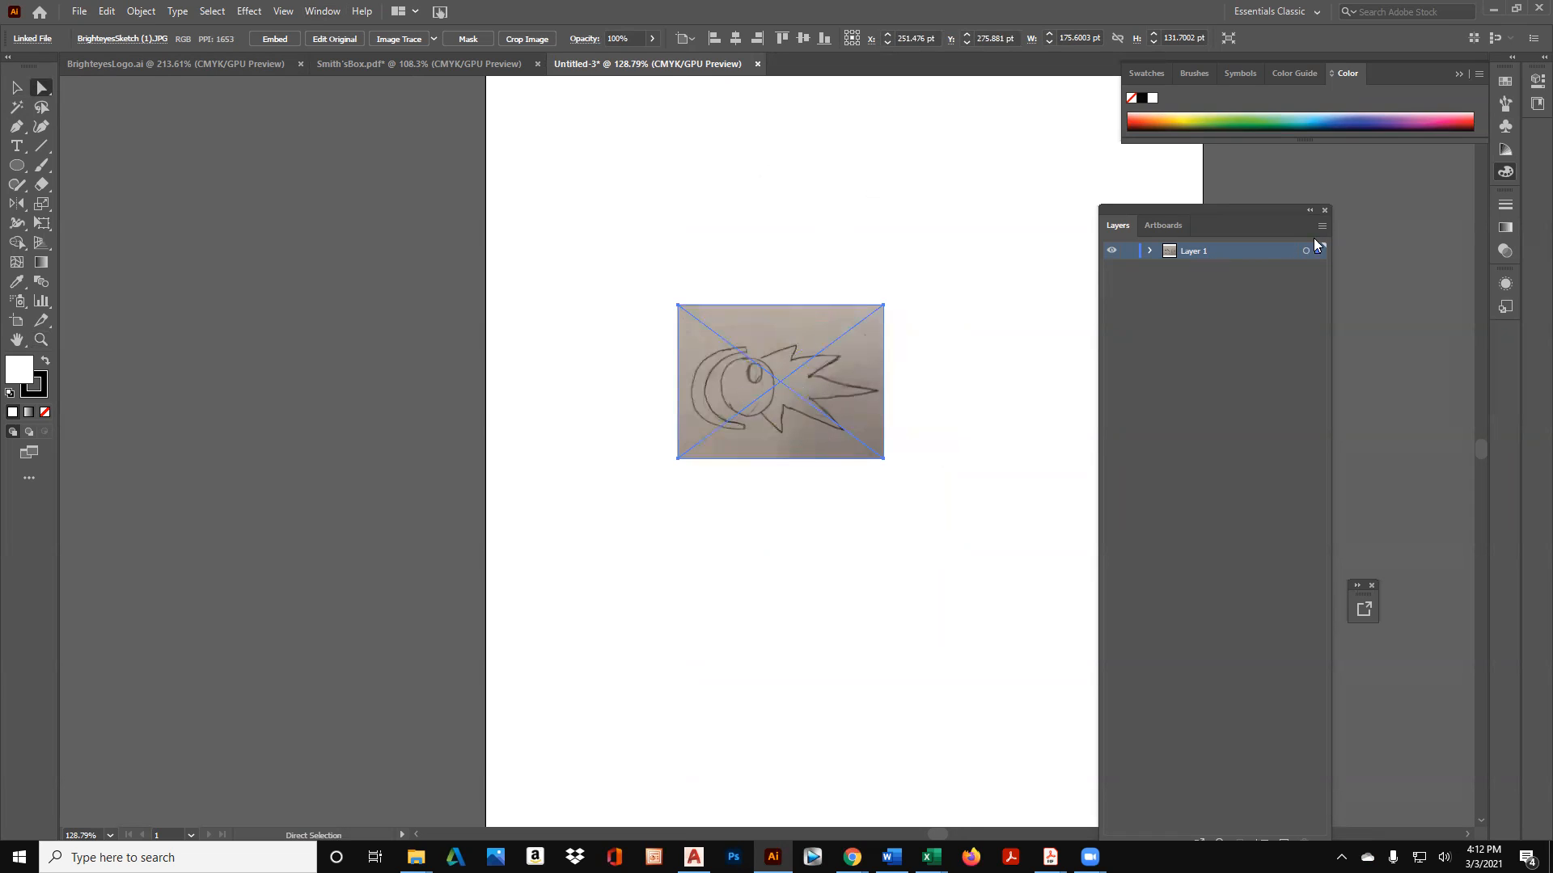
pyautogui.click(1127, 250)
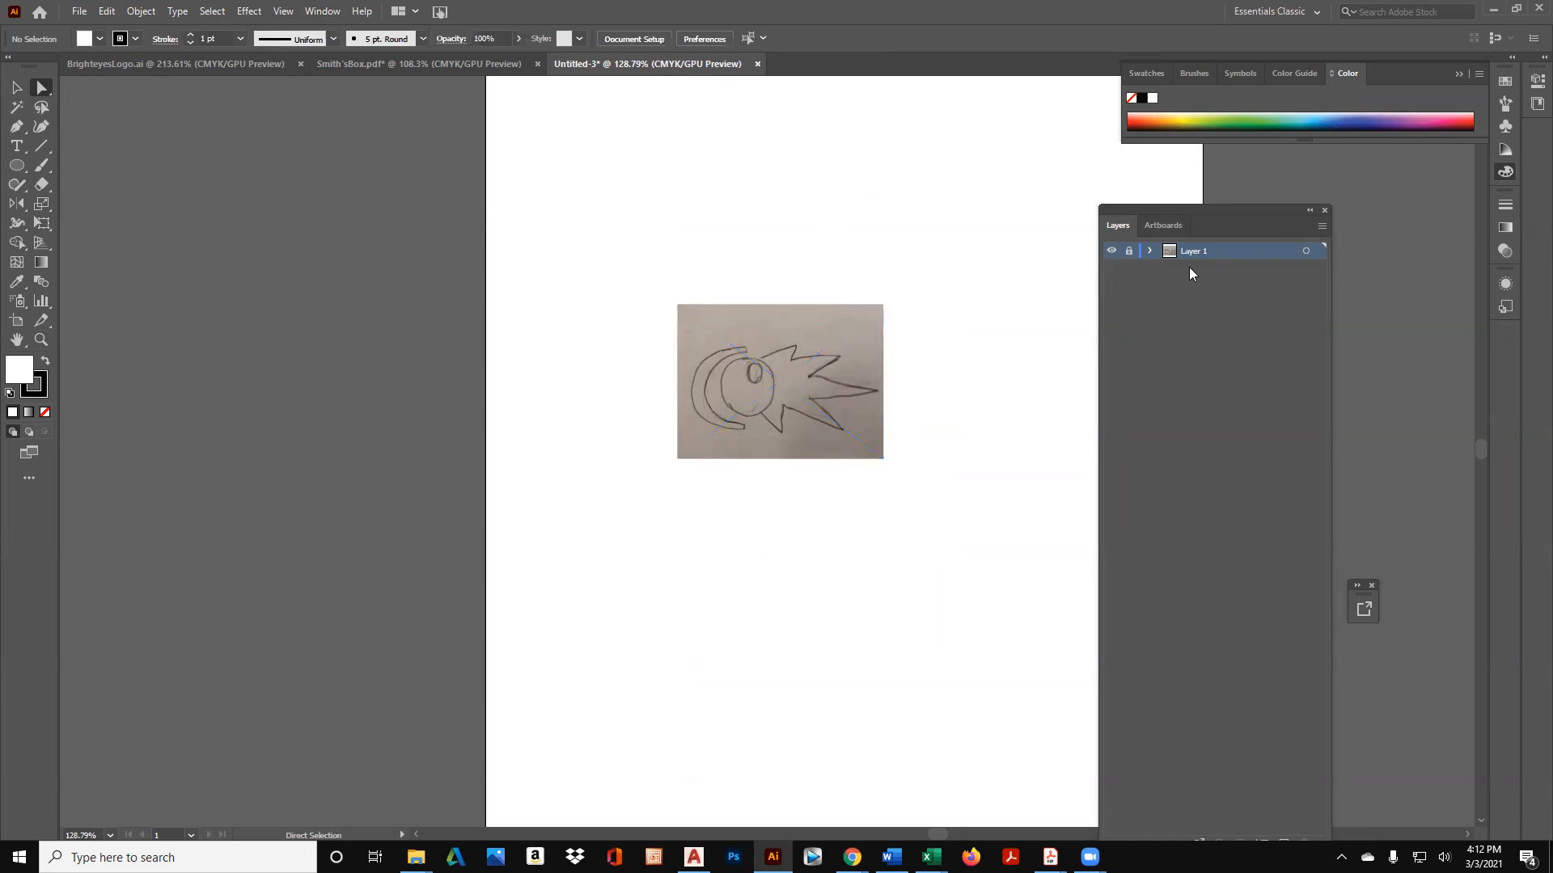
# Add a new layer with default options above the locked sketch layer.
pyautogui.click(1321, 226)
pyautogui.click(1336, 232)
pyautogui.click(785, 496)
# Start a Pen path at the top of the sketched eyeball on Layer 2 and set the fill to bright red.
pyautogui.click(40, 340)
pyautogui.moveTo(768, 376); pyautogui.dragTo(999, 334)
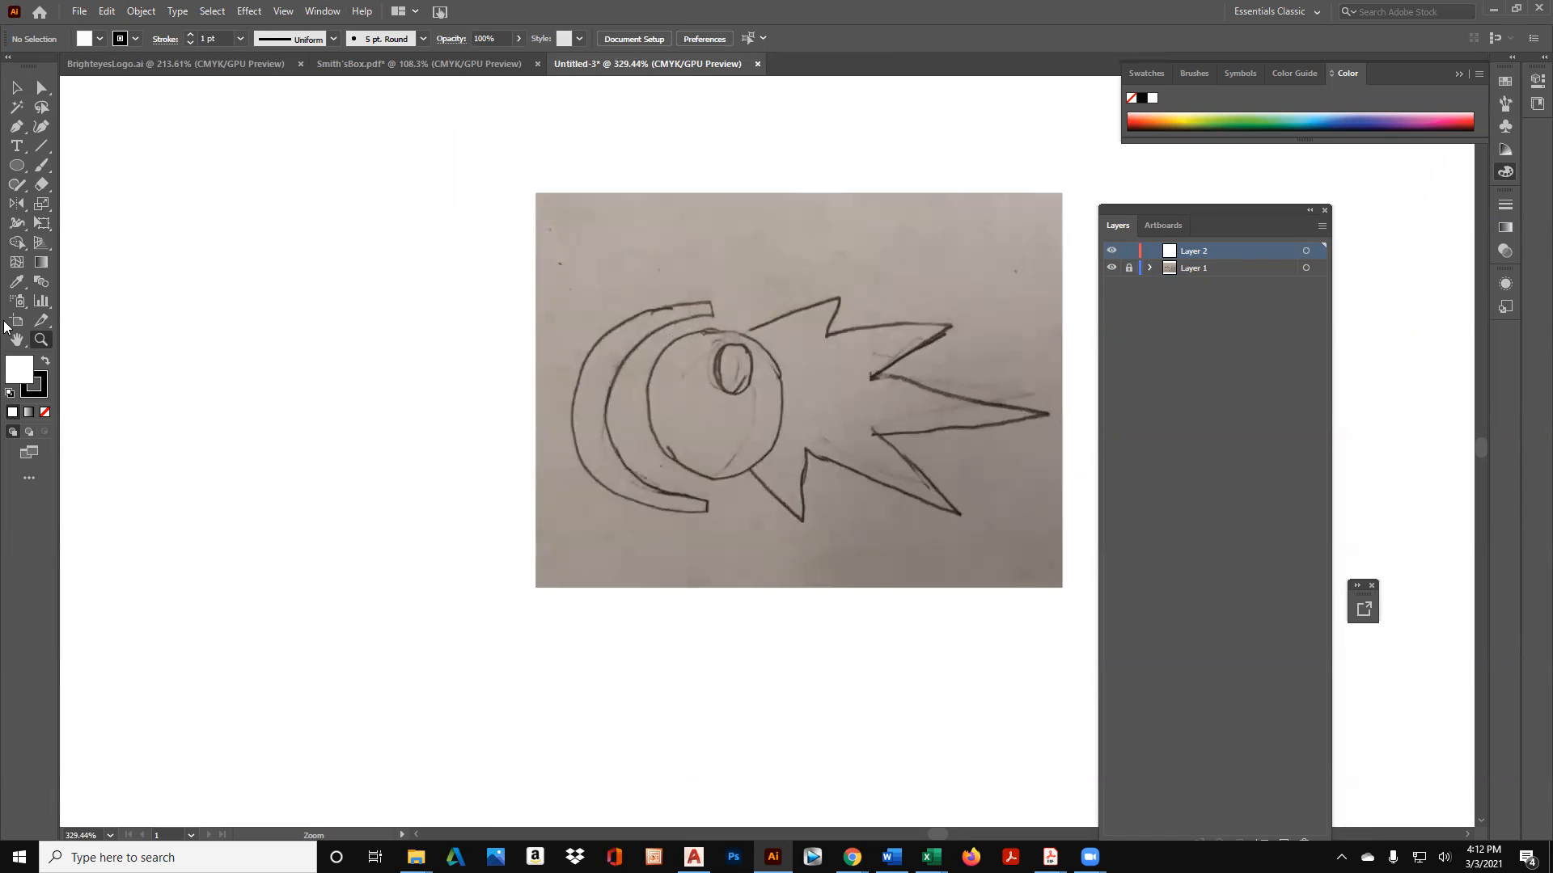
pyautogui.click(20, 130)
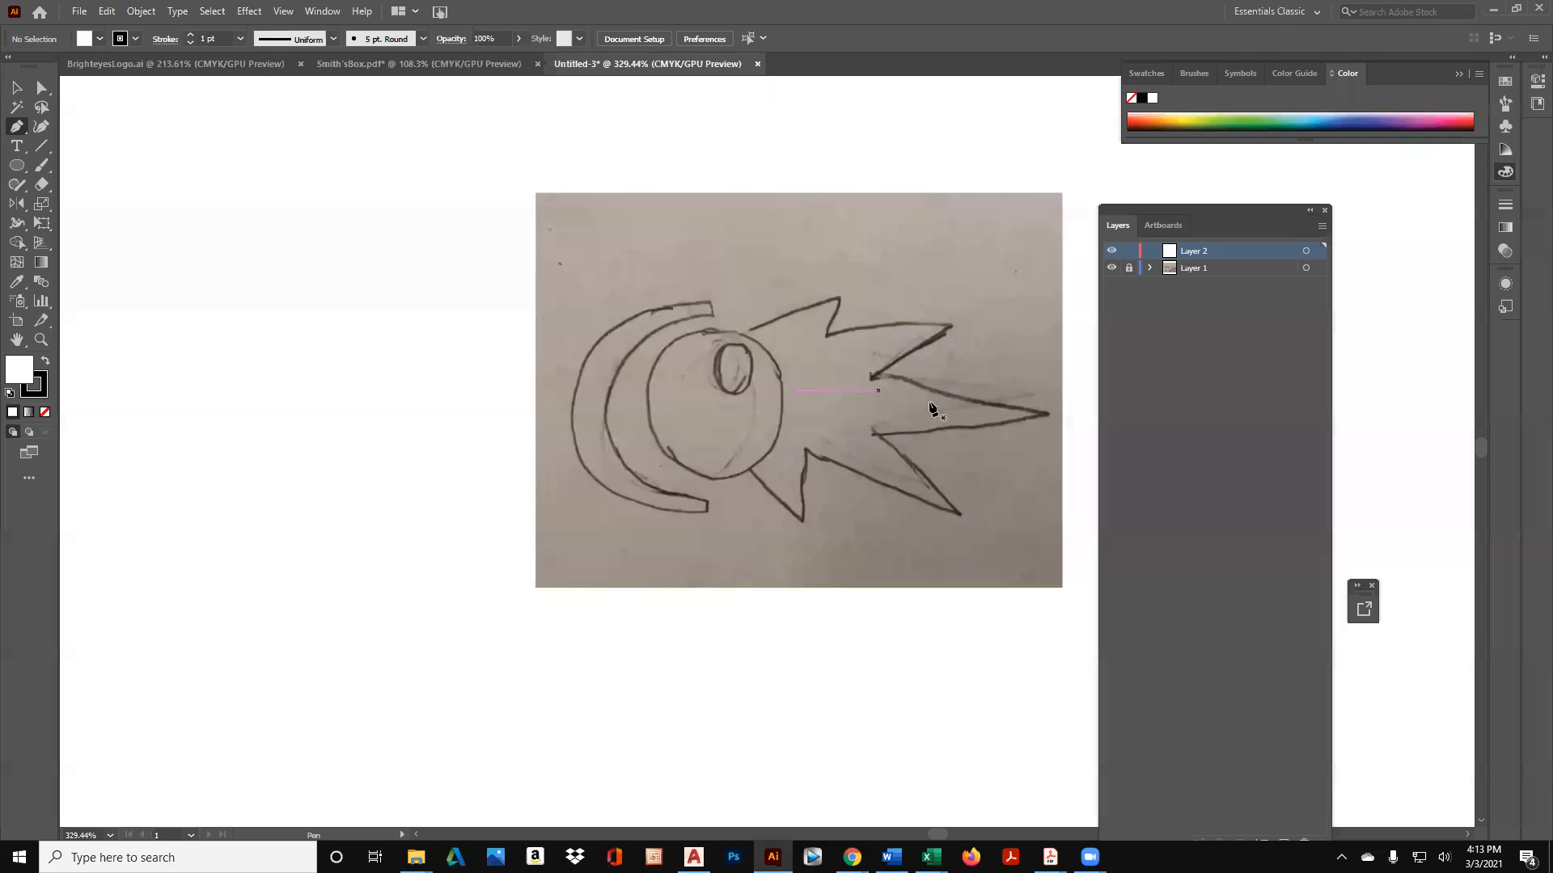
pyautogui.click(730, 340)
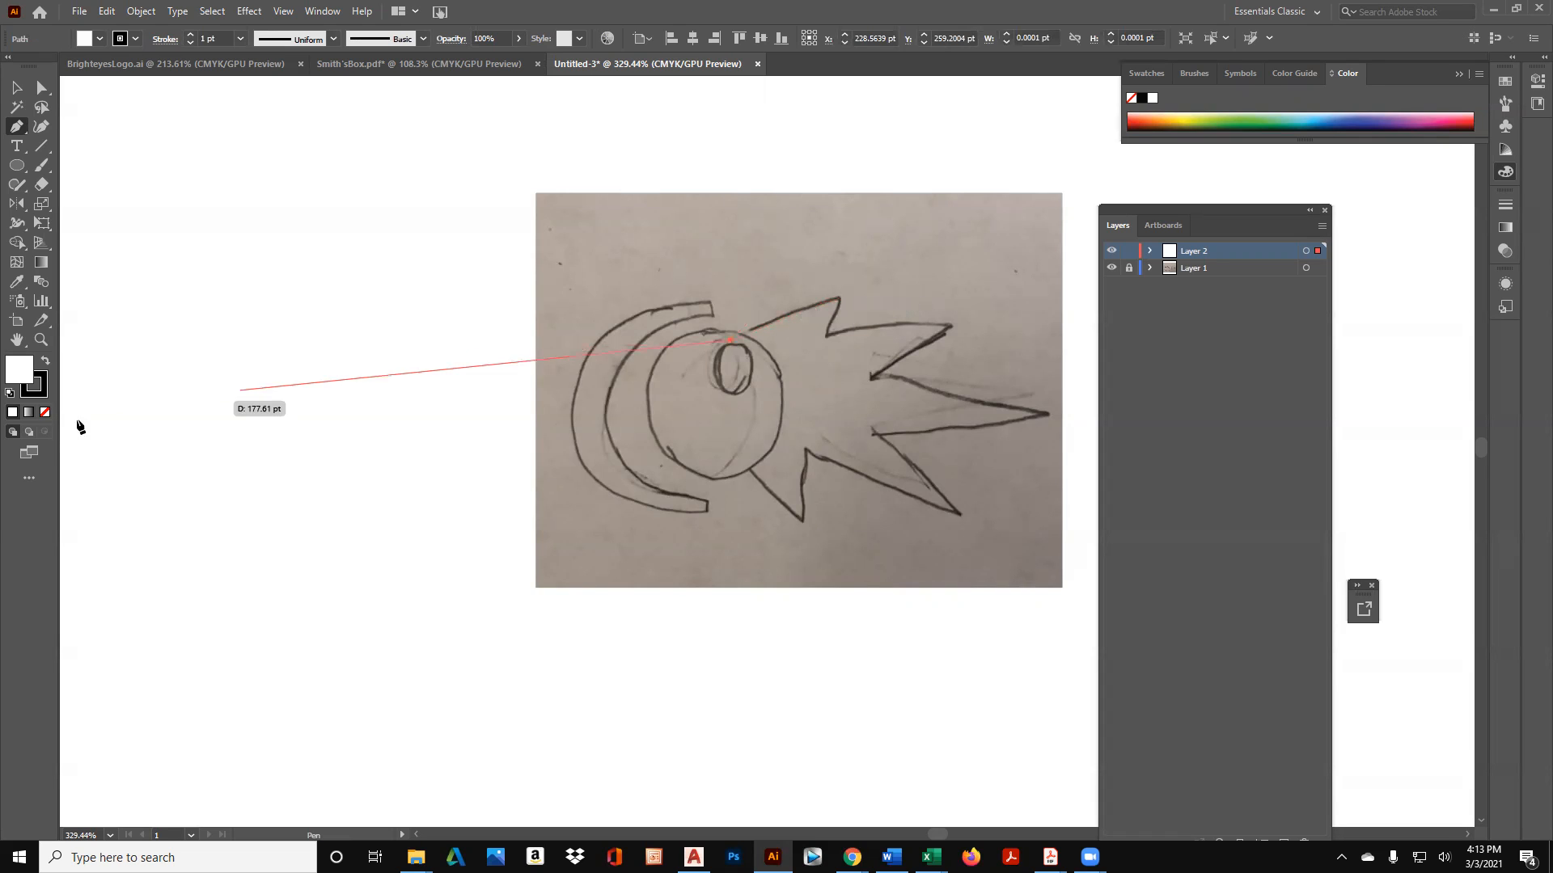
pyautogui.doubleClick(20, 374)
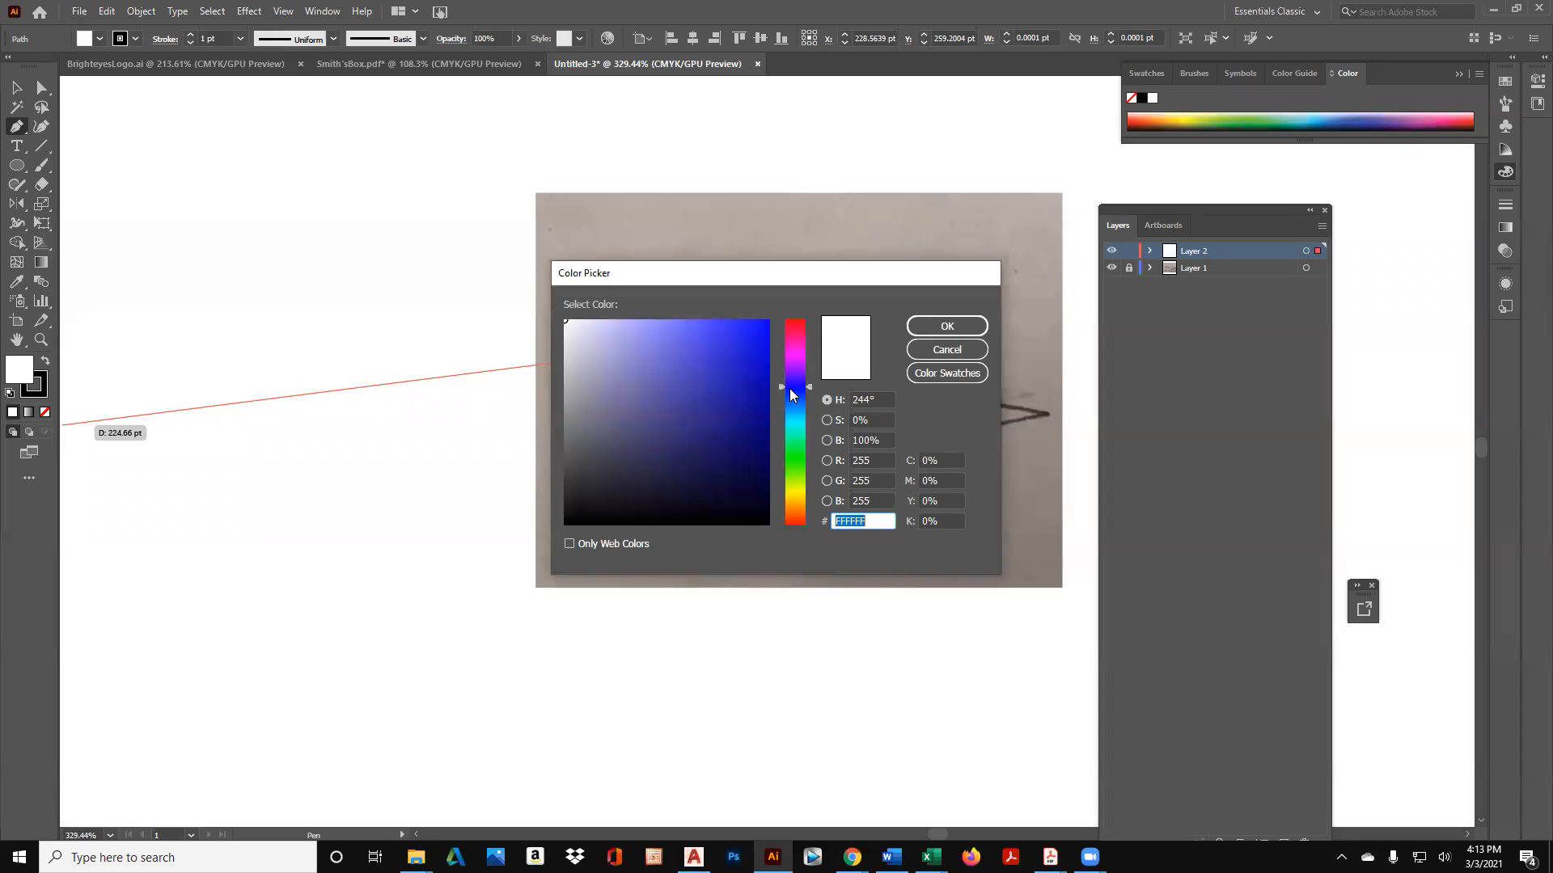
pyautogui.click(799, 324)
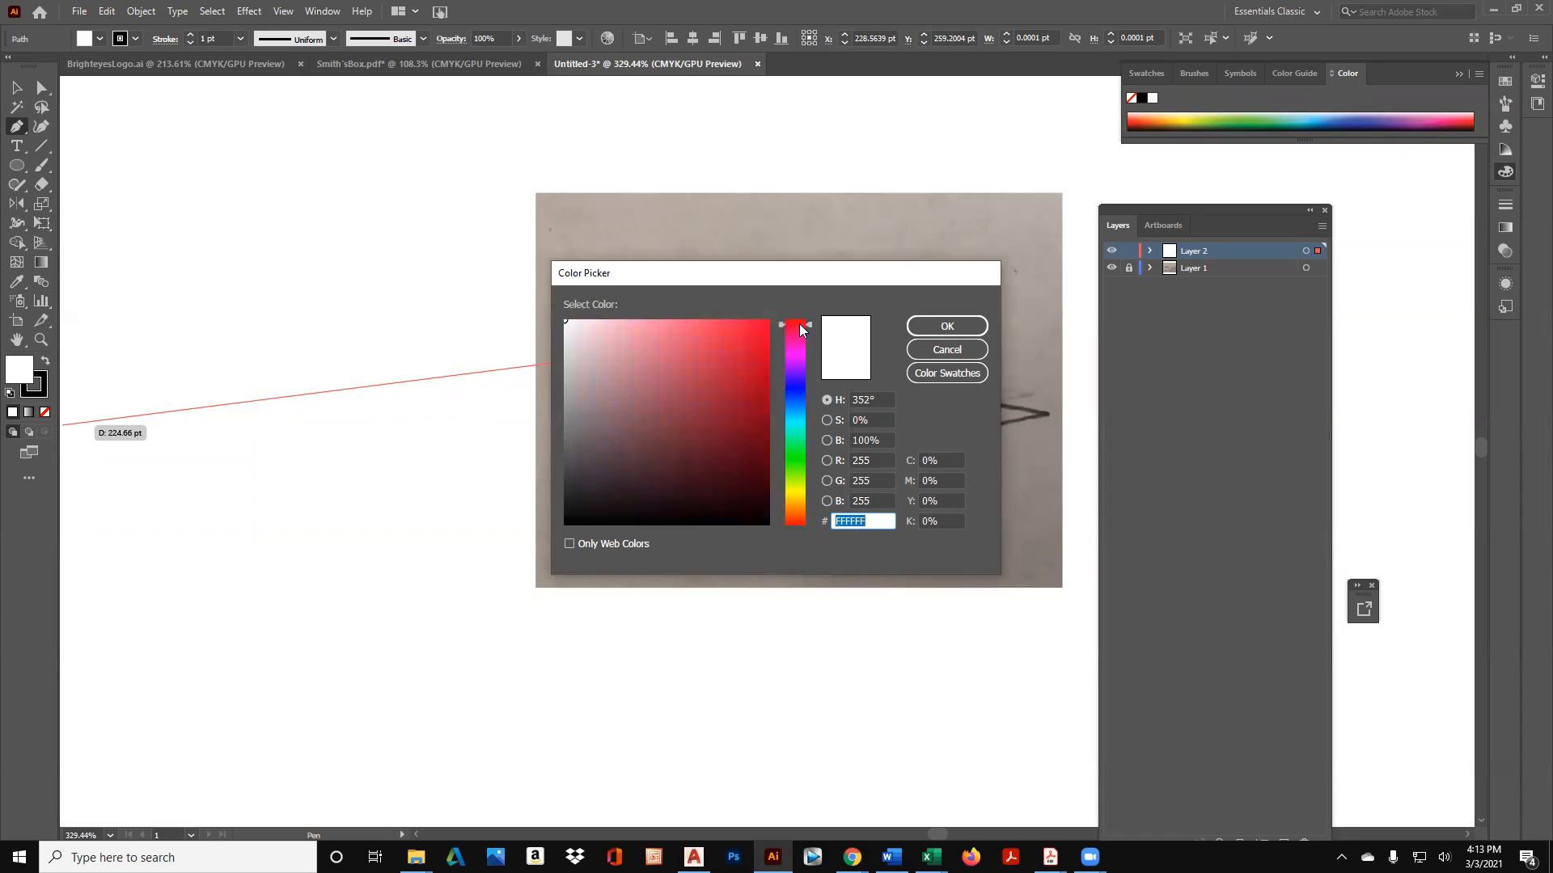
pyautogui.click(756, 324)
pyautogui.click(947, 326)
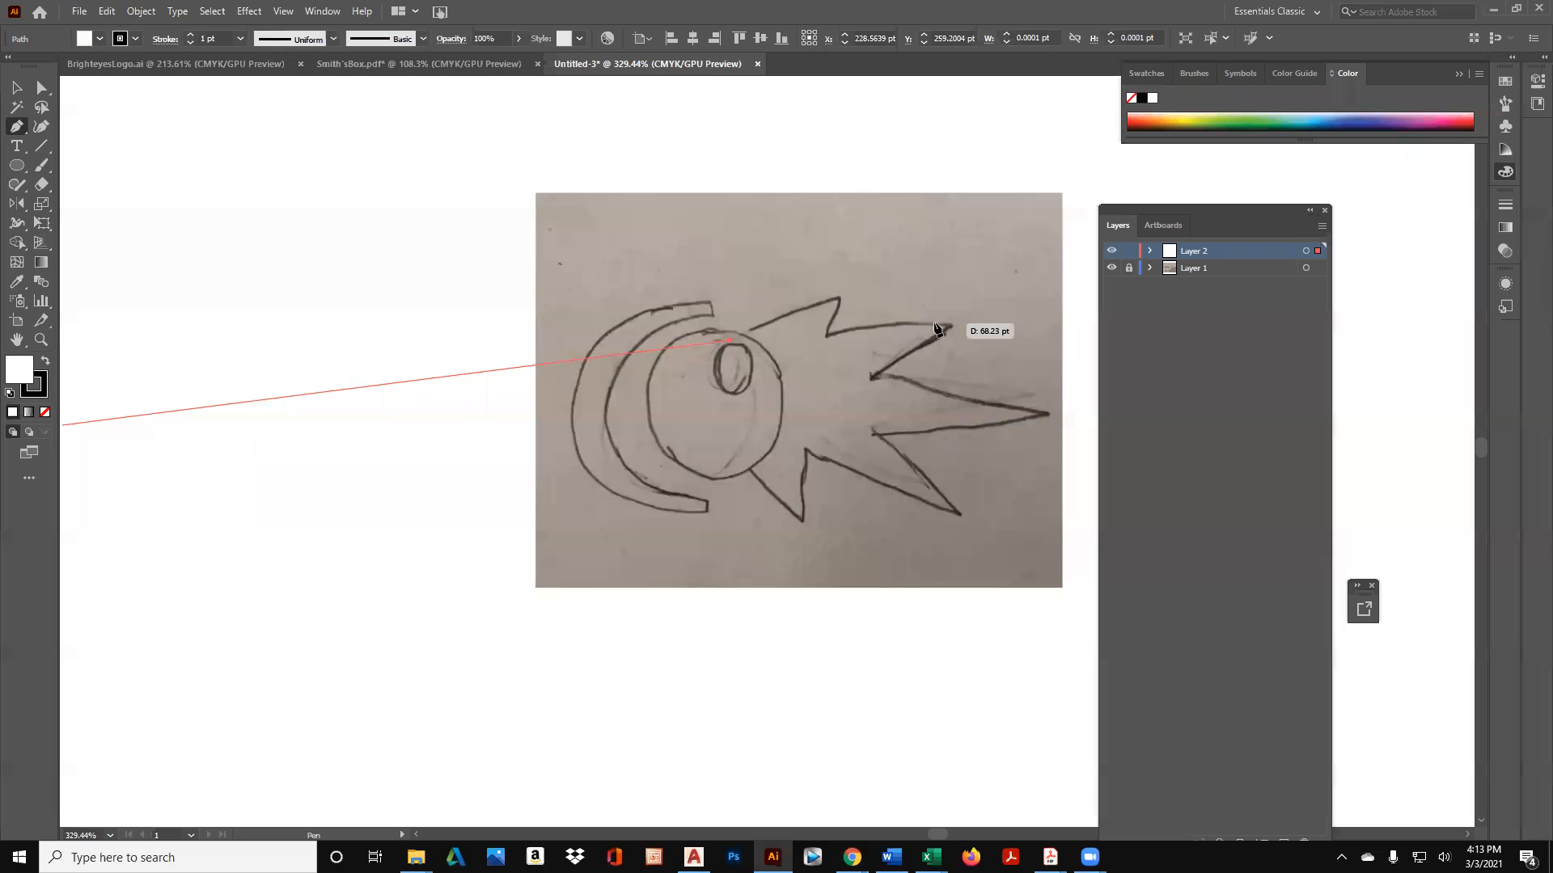
# Trace the five-spiked flame behind the eyeball with straight Pen segments, close the path and deselect it.
pyautogui.click(842, 302)
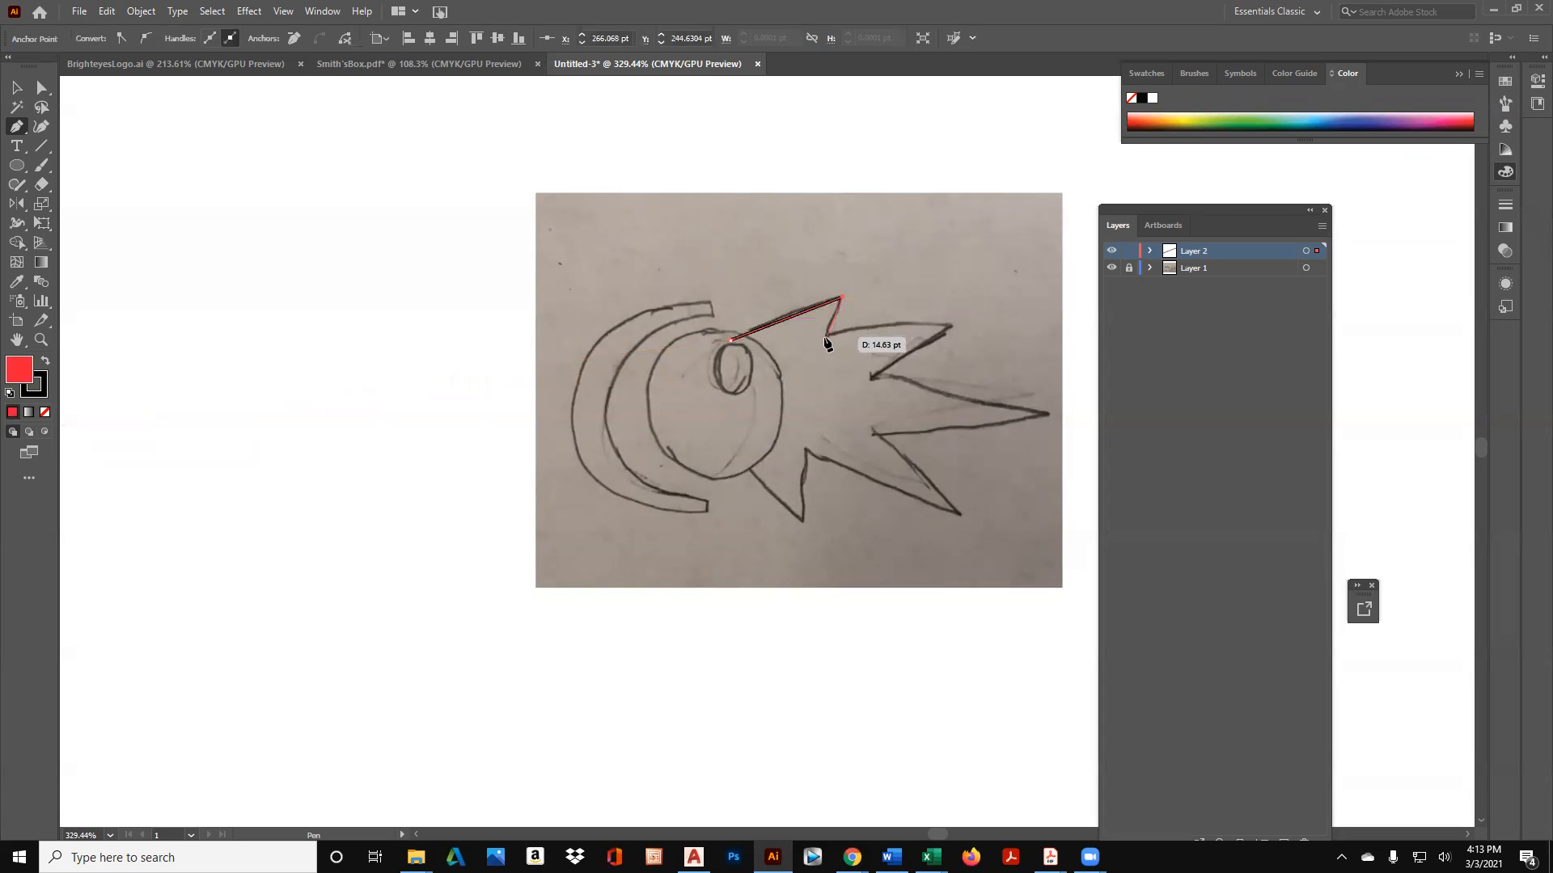
pyautogui.click(825, 335)
pyautogui.click(951, 320)
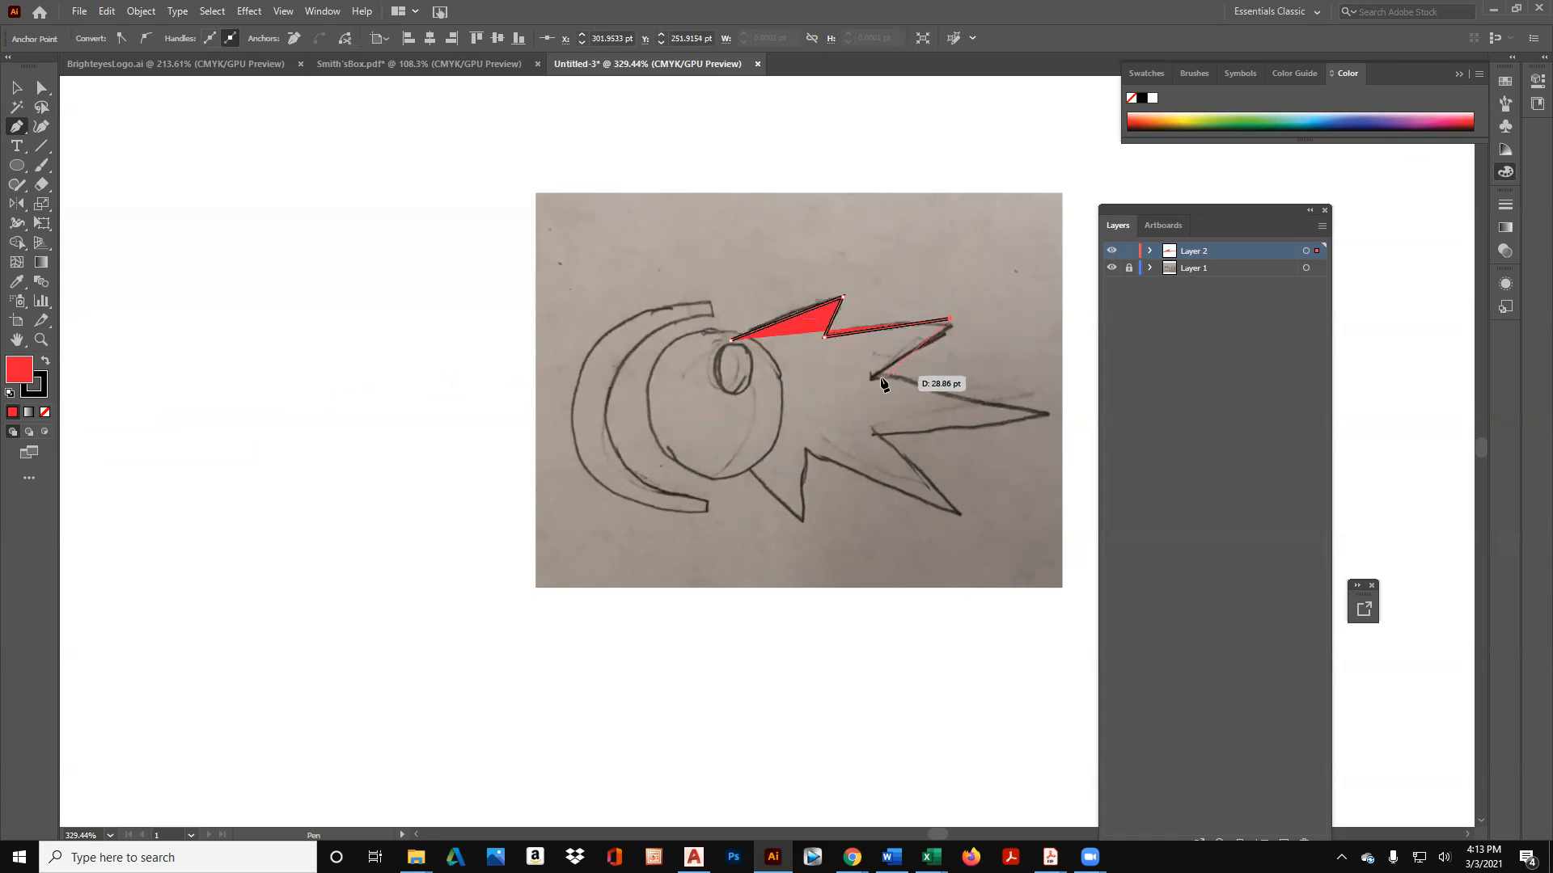
pyautogui.click(873, 378)
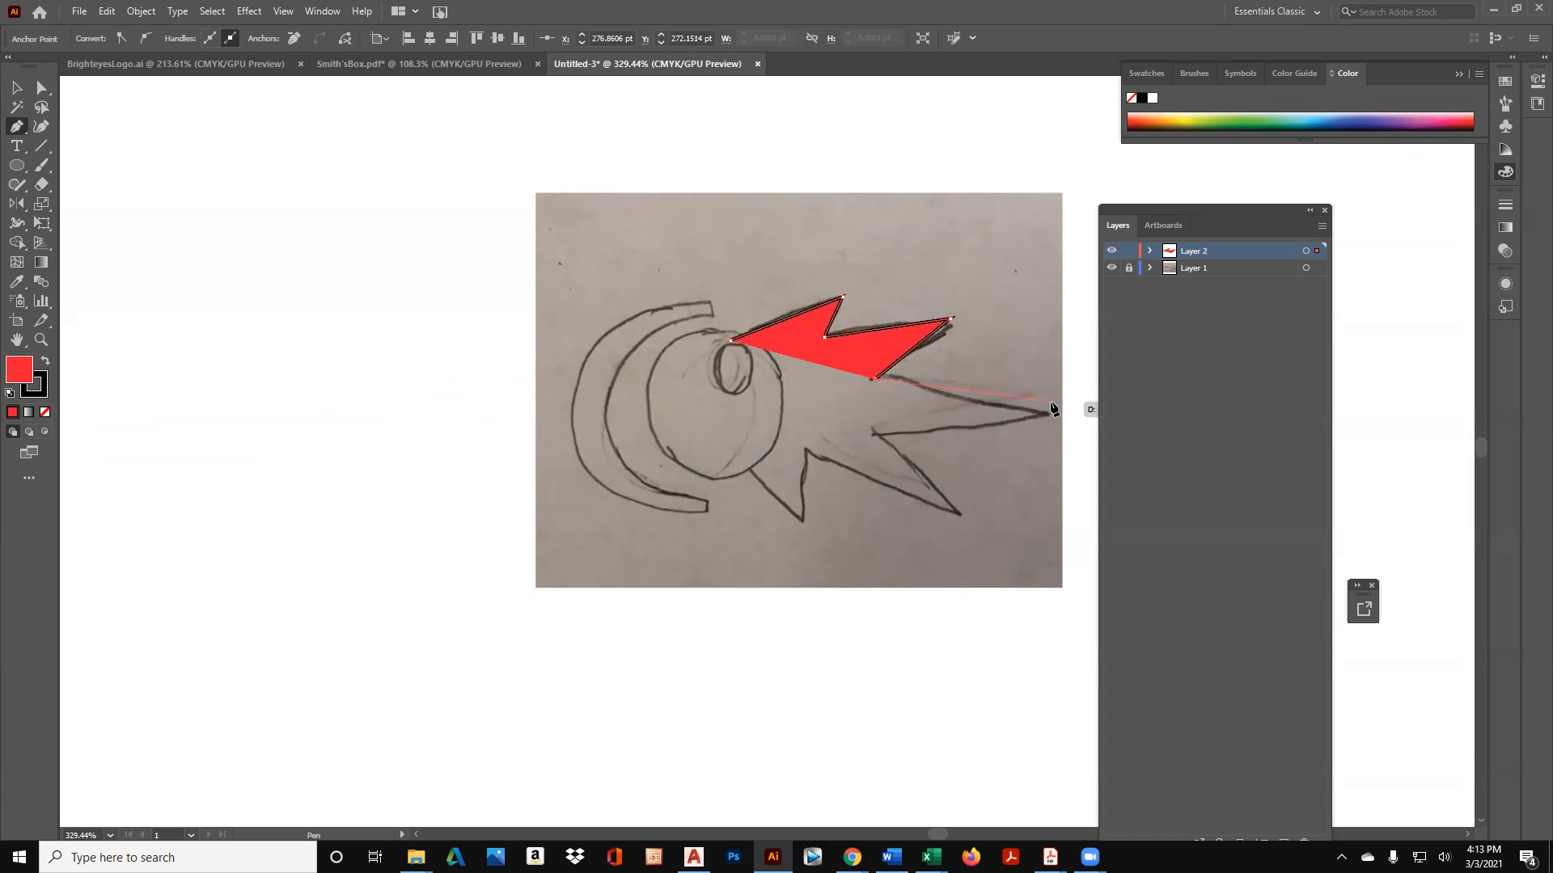
pyautogui.click(1052, 401)
pyautogui.click(872, 430)
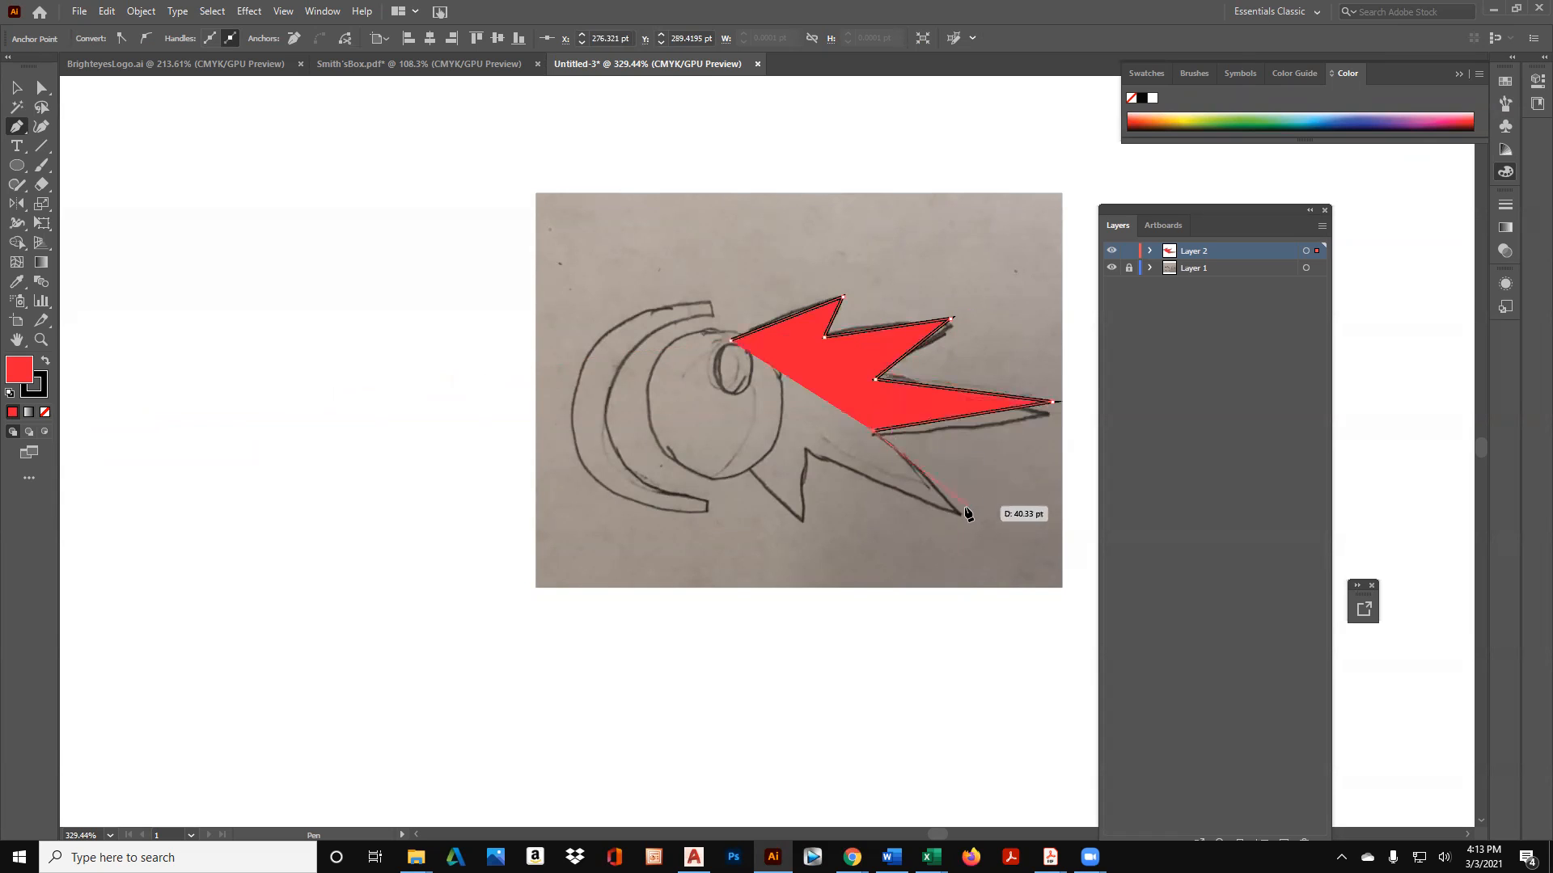
pyautogui.click(960, 516)
pyautogui.click(806, 450)
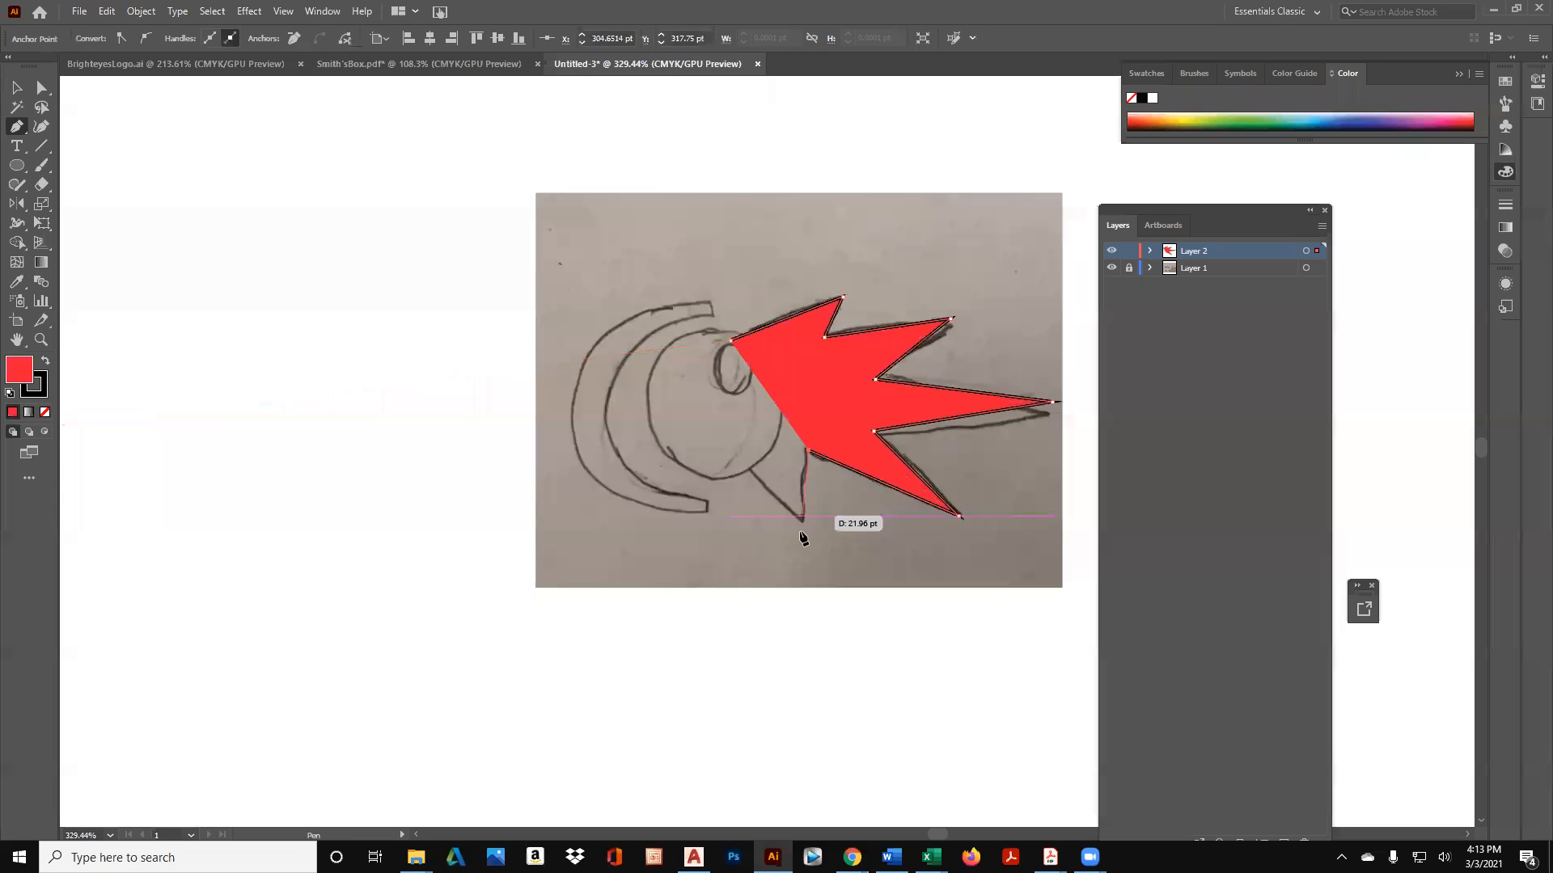
pyautogui.click(799, 529)
pyautogui.click(748, 474)
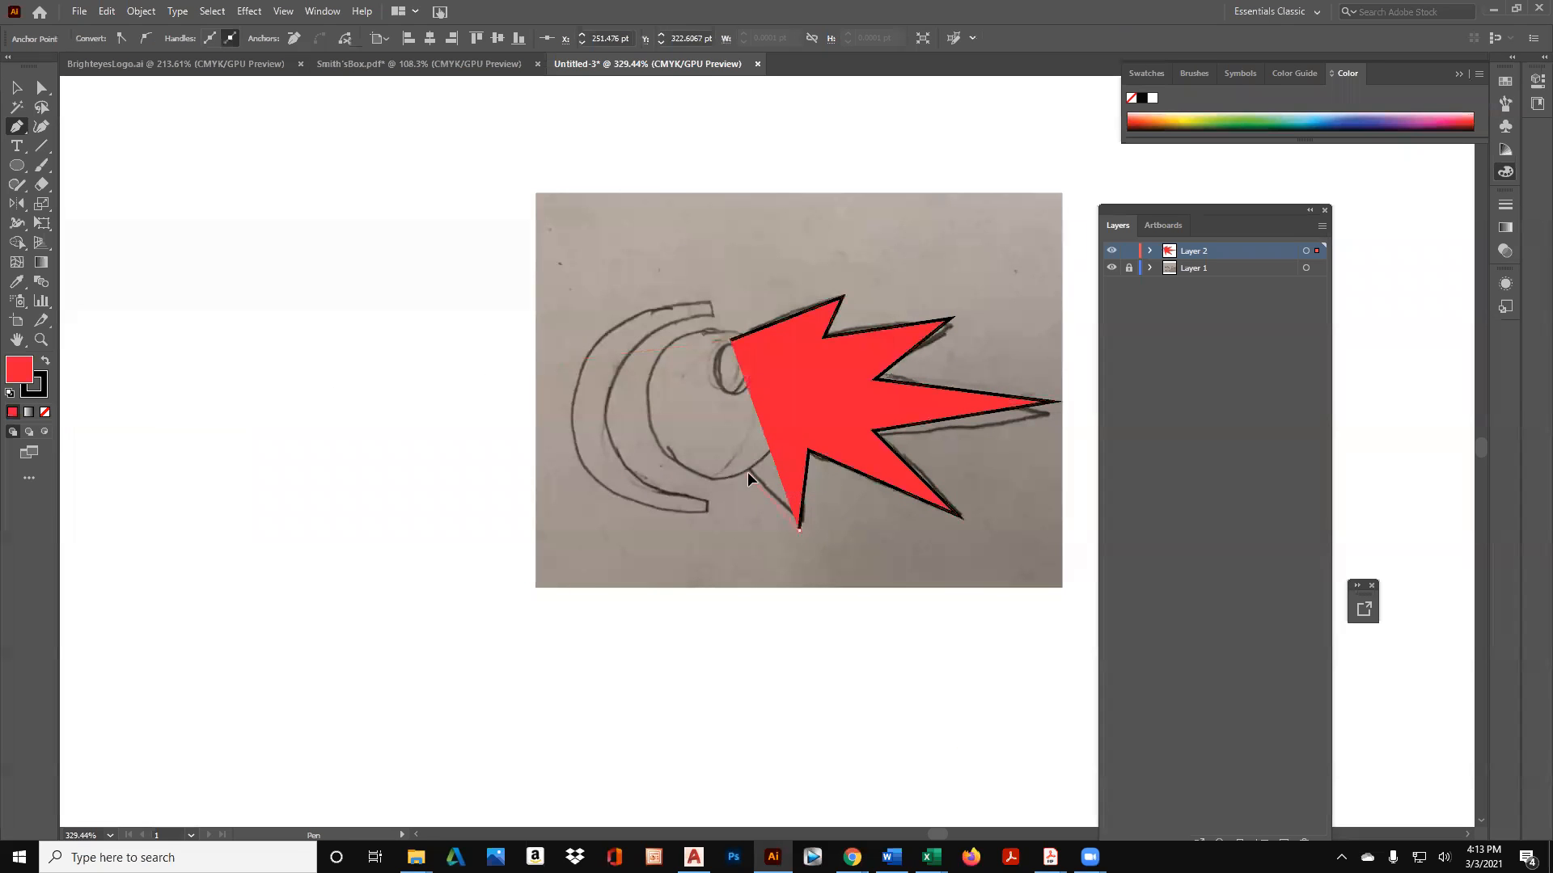
pyautogui.click(729, 341)
pyautogui.click(16, 87)
pyautogui.click(1086, 217)
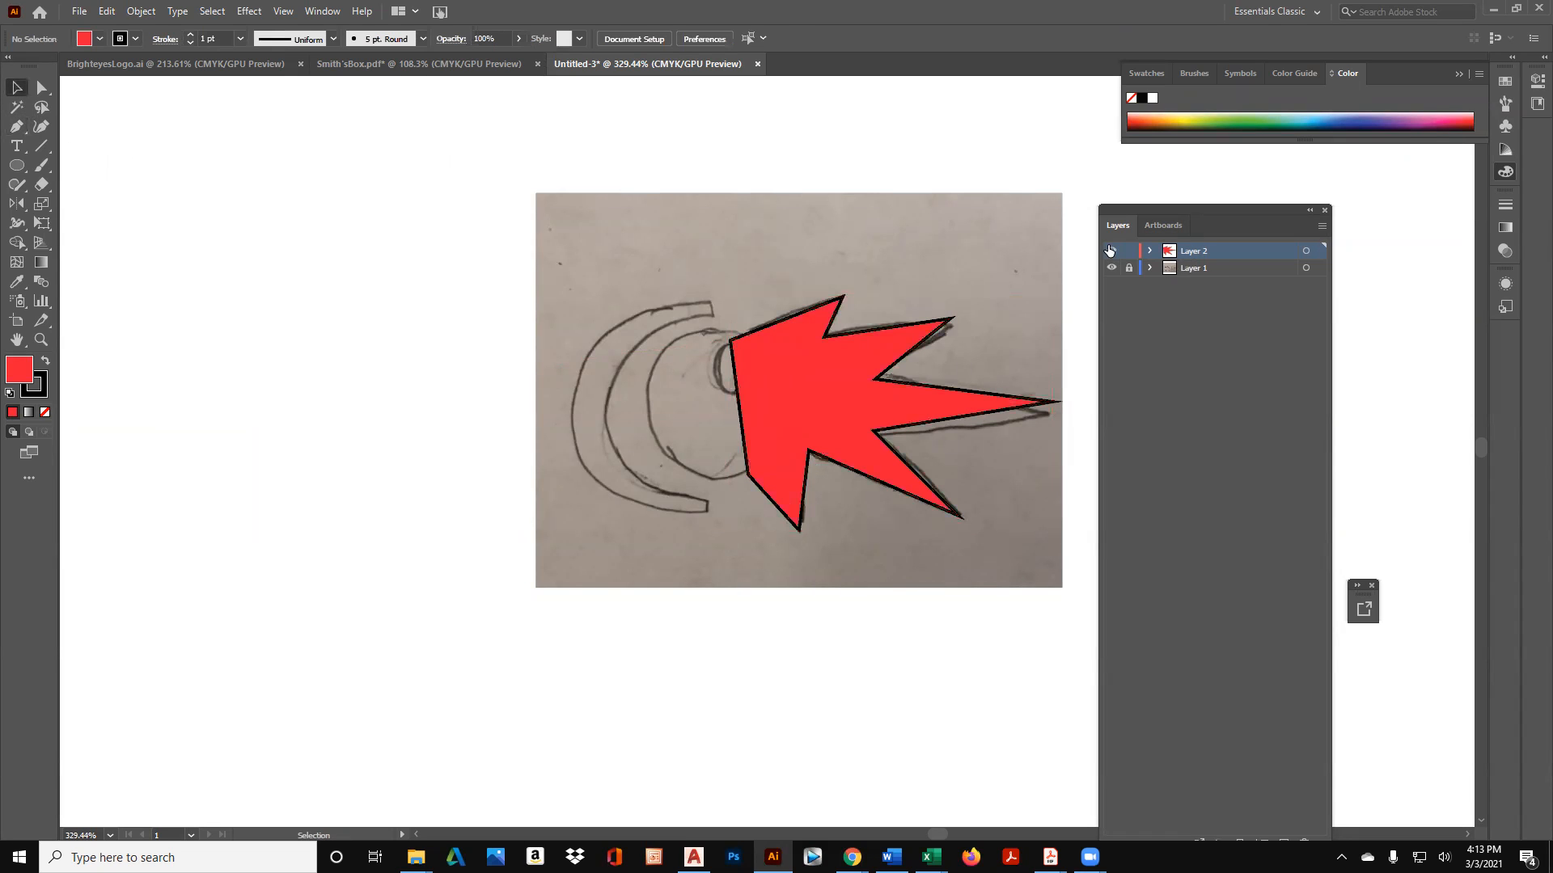
# Draw an ellipse about 45 by 53 pt over the sketched eyeball and fill it with blue, 142FF4.
pyautogui.click(1110, 247)
pyautogui.click(1110, 247)
pyautogui.click(18, 167)
pyautogui.moveTo(716, 398); pyautogui.dragTo(784, 479)
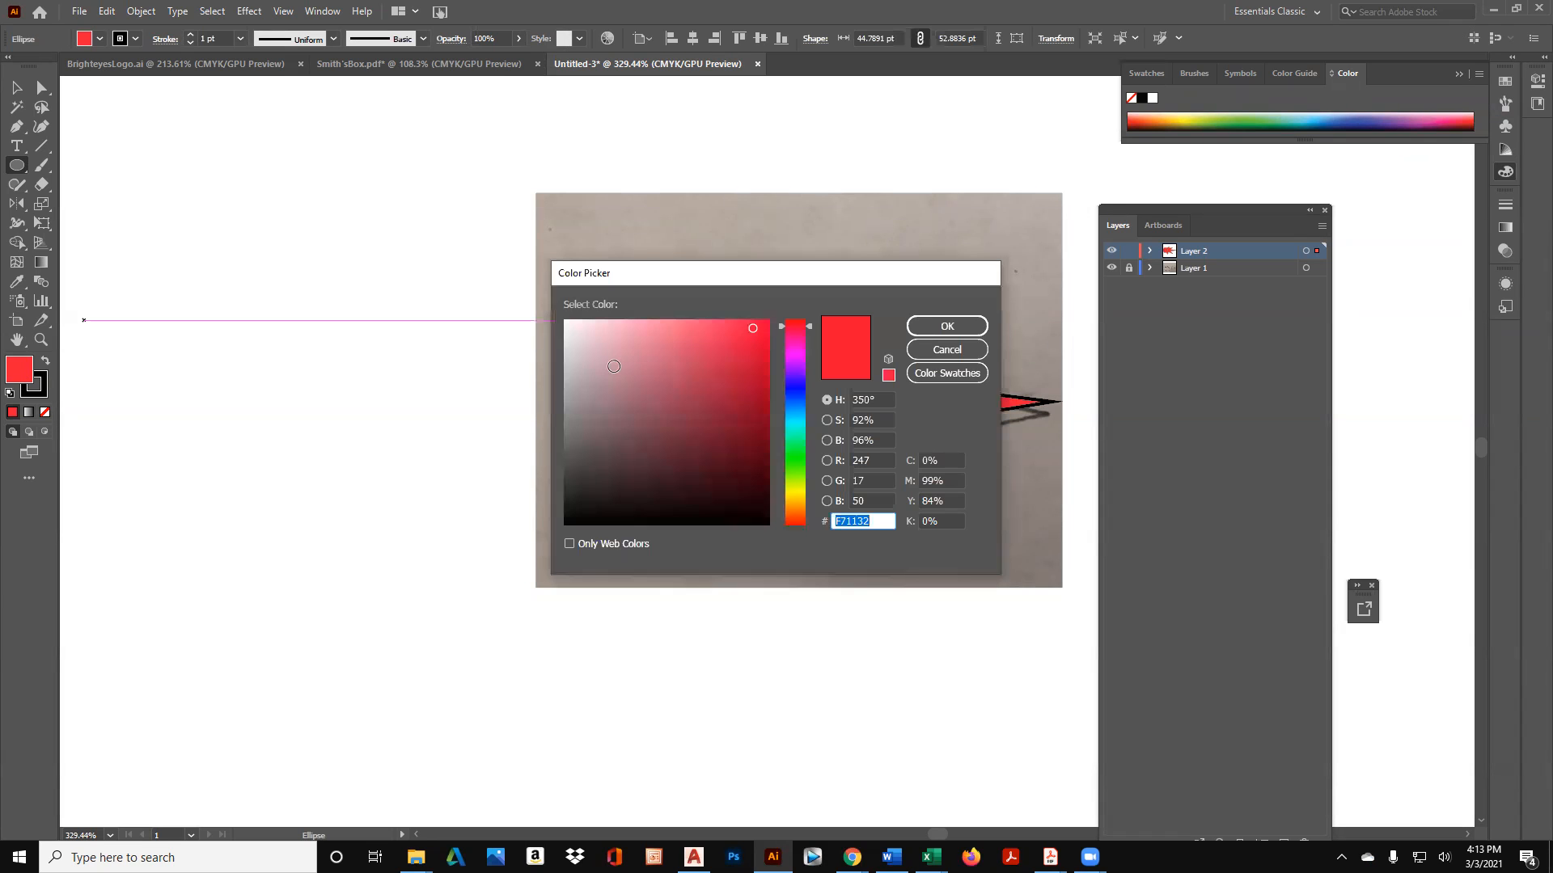
pyautogui.click(799, 394)
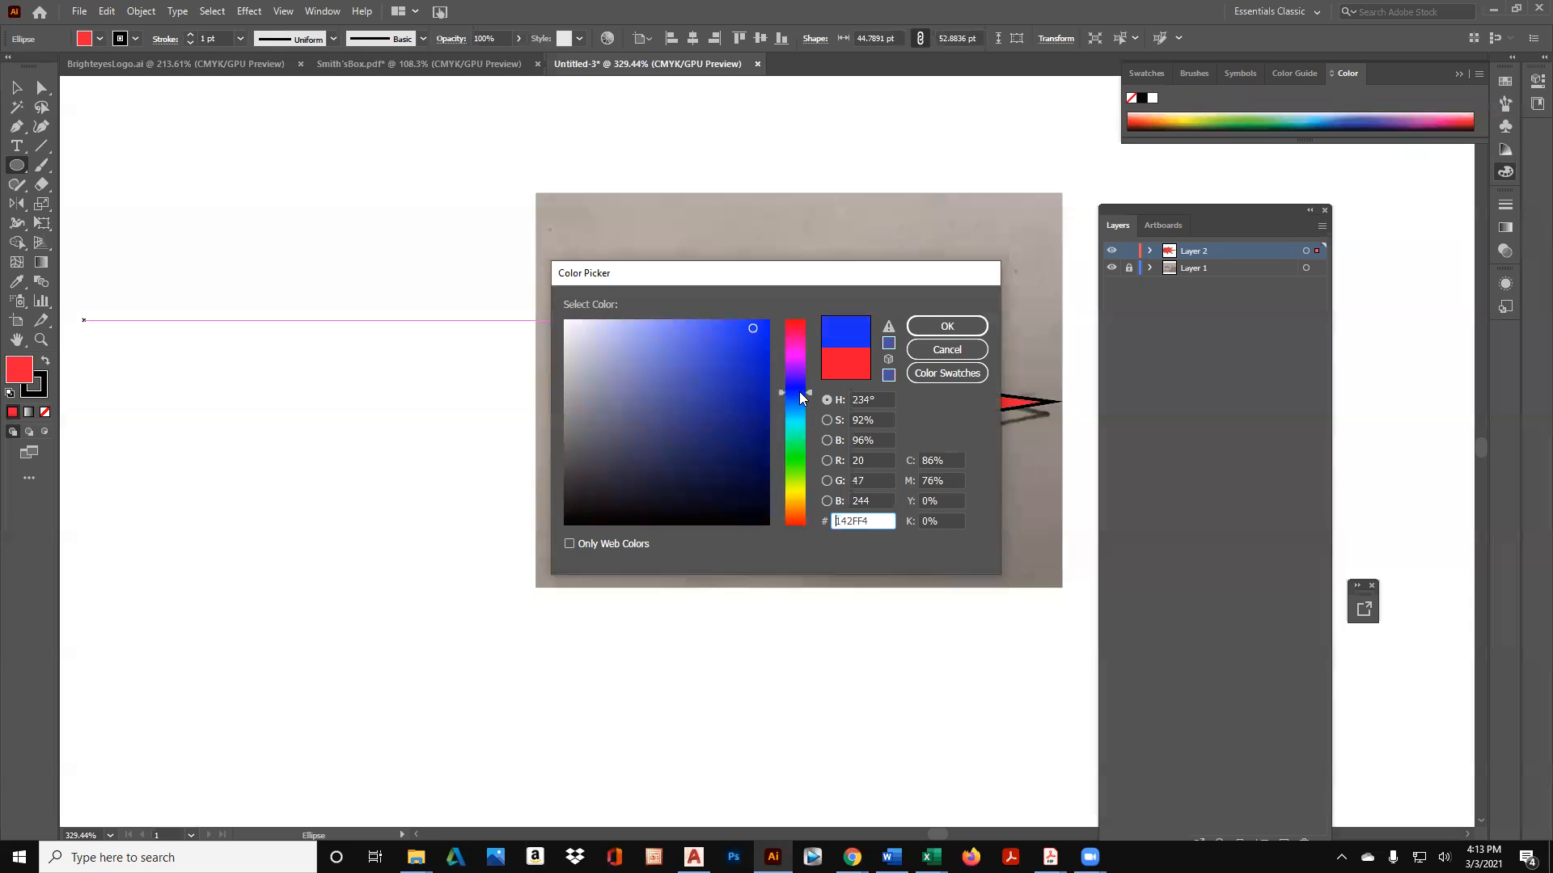
pyautogui.click(942, 327)
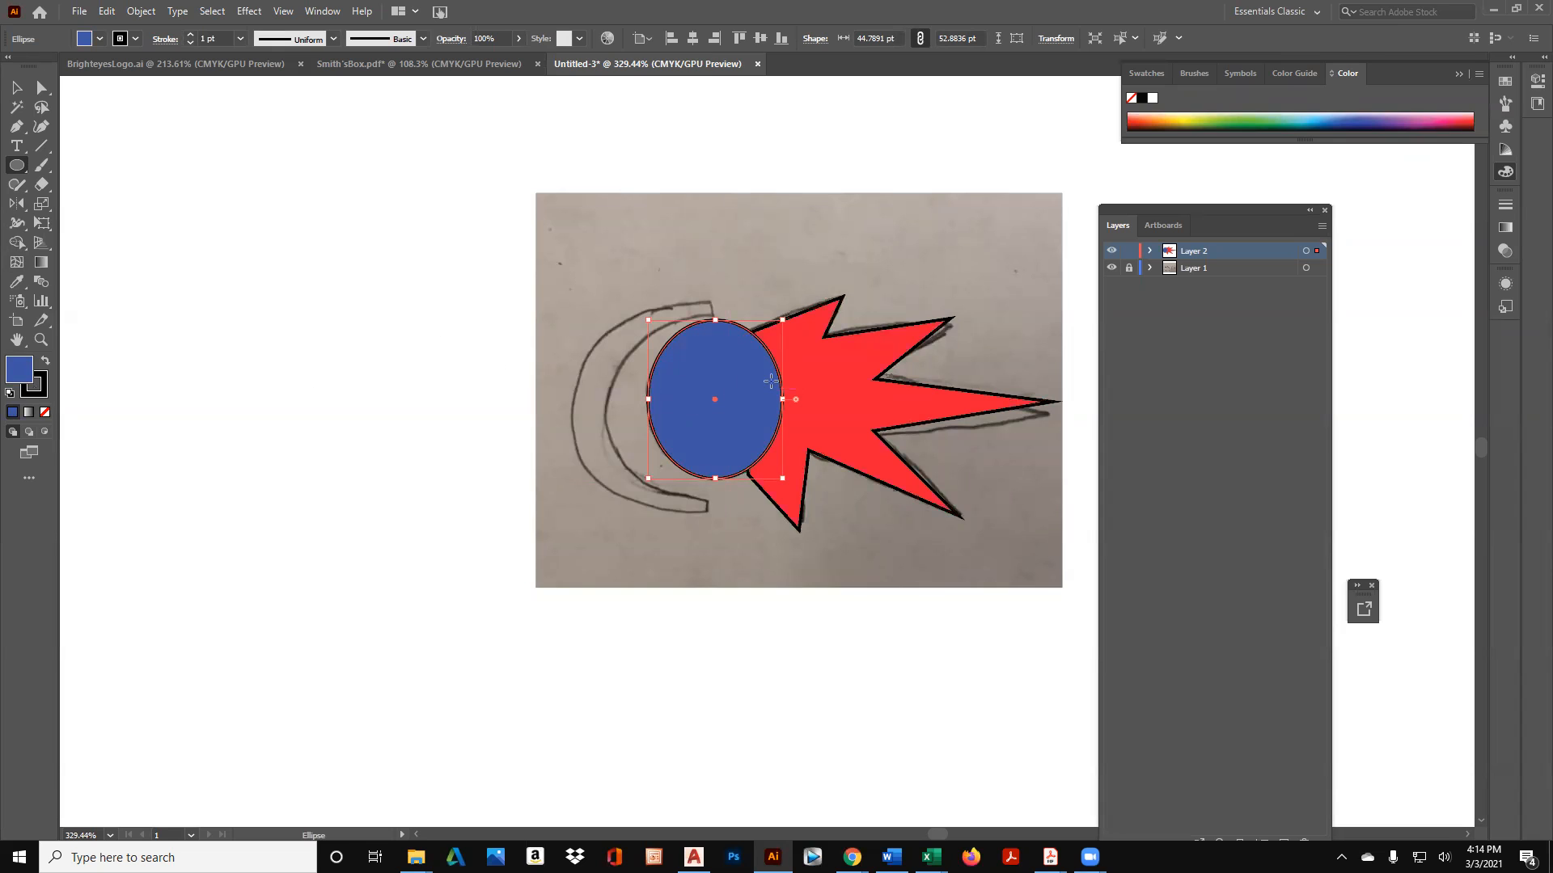
pyautogui.doubleClick(36, 391)
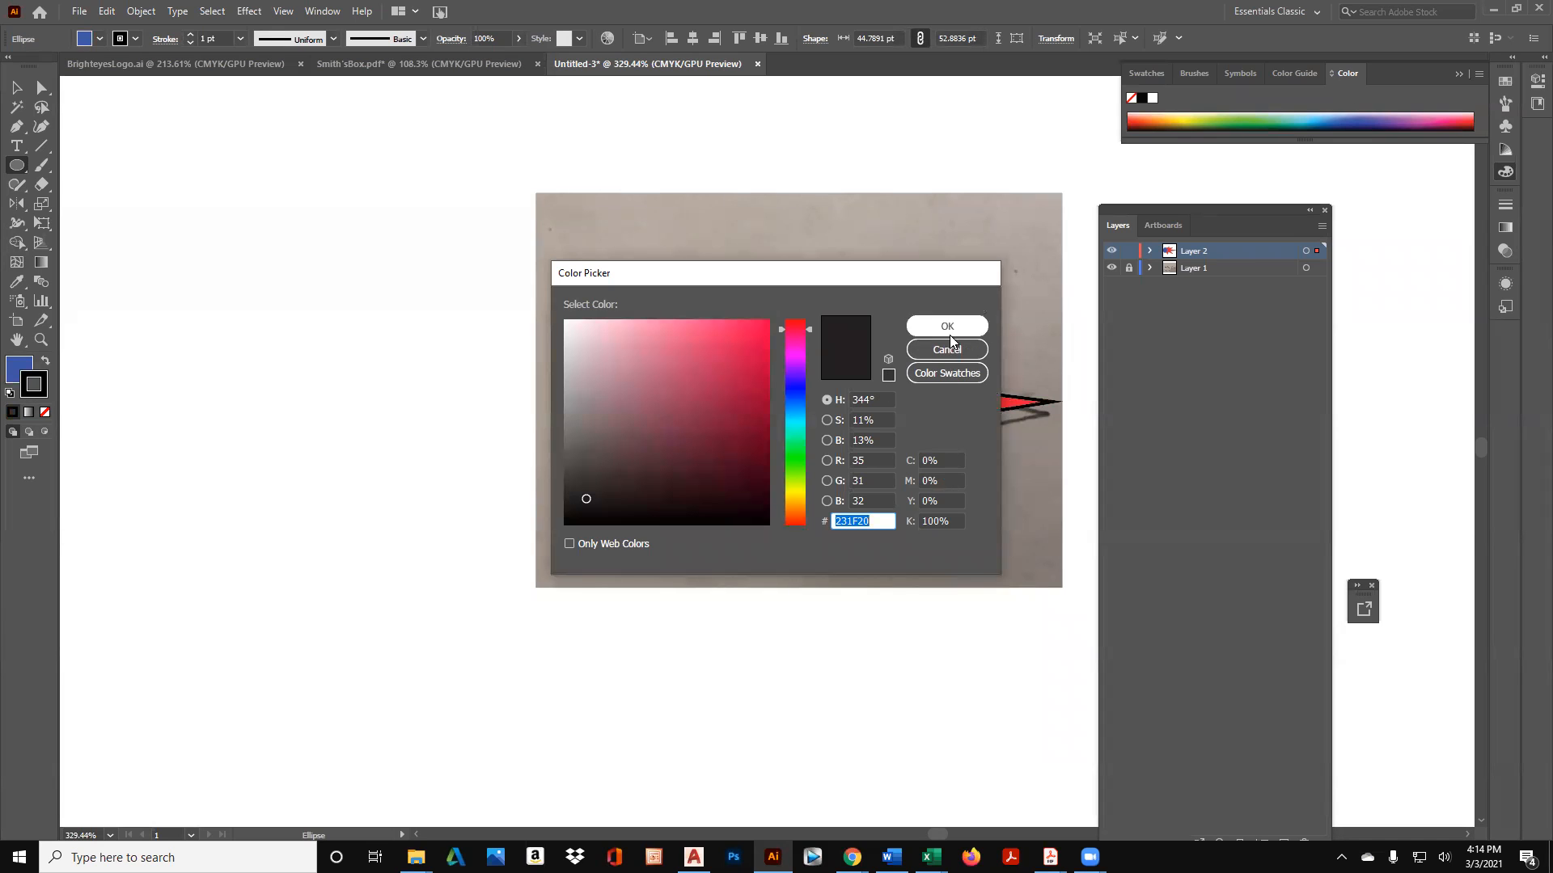
pyautogui.click(927, 354)
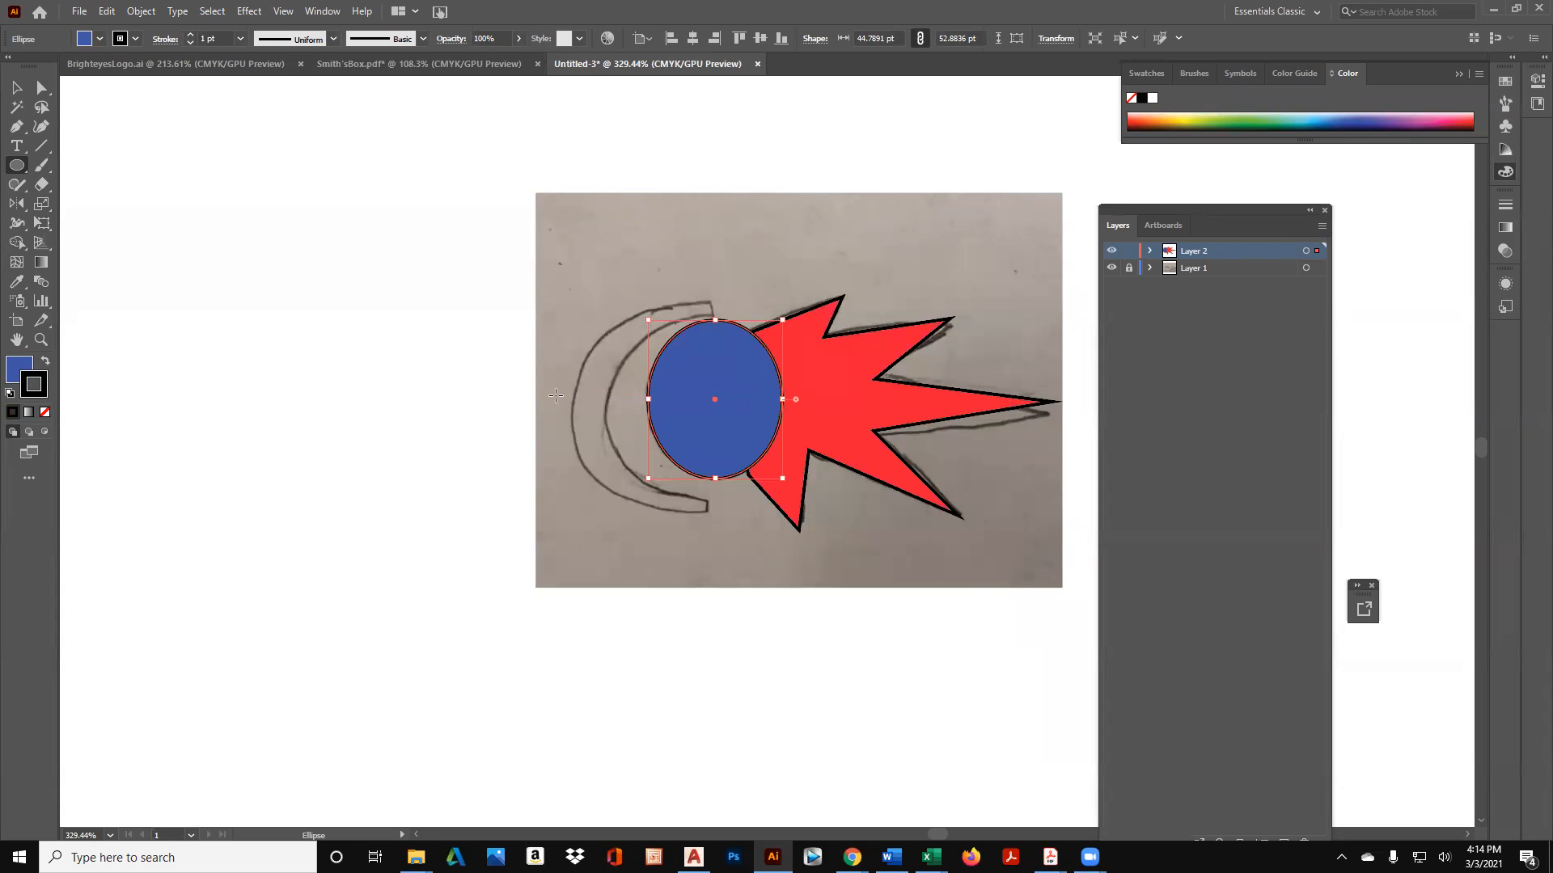
pyautogui.click(98, 41)
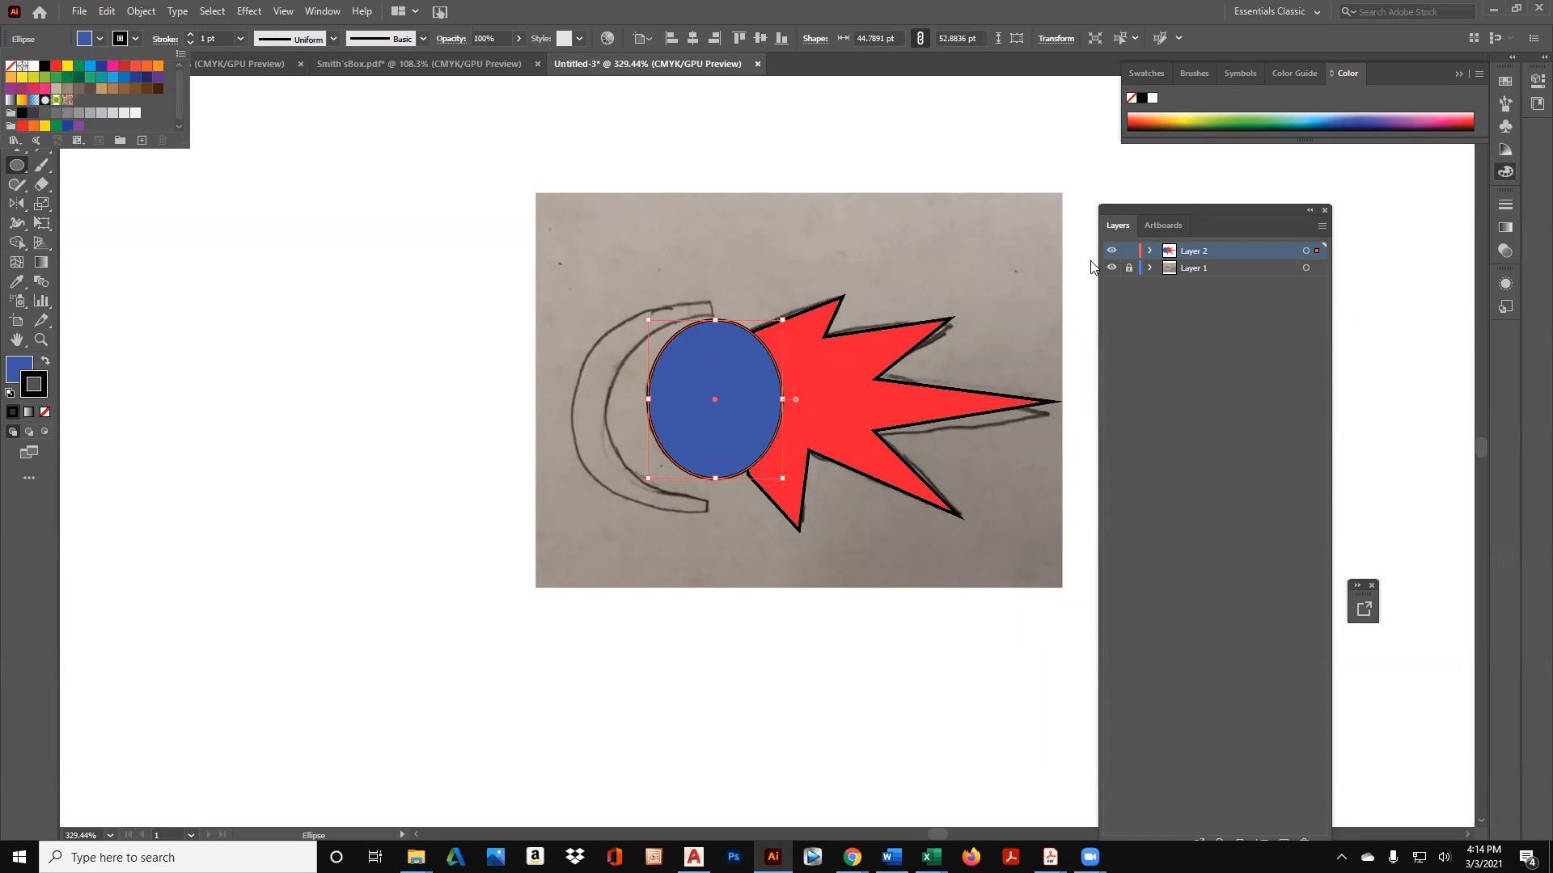
# Draw a small ellipse about 12 by 15 pt over the sketched highlight inside the blue eyeball and fill it with bright yellow.
pyautogui.click(1112, 254)
pyautogui.click(1111, 251)
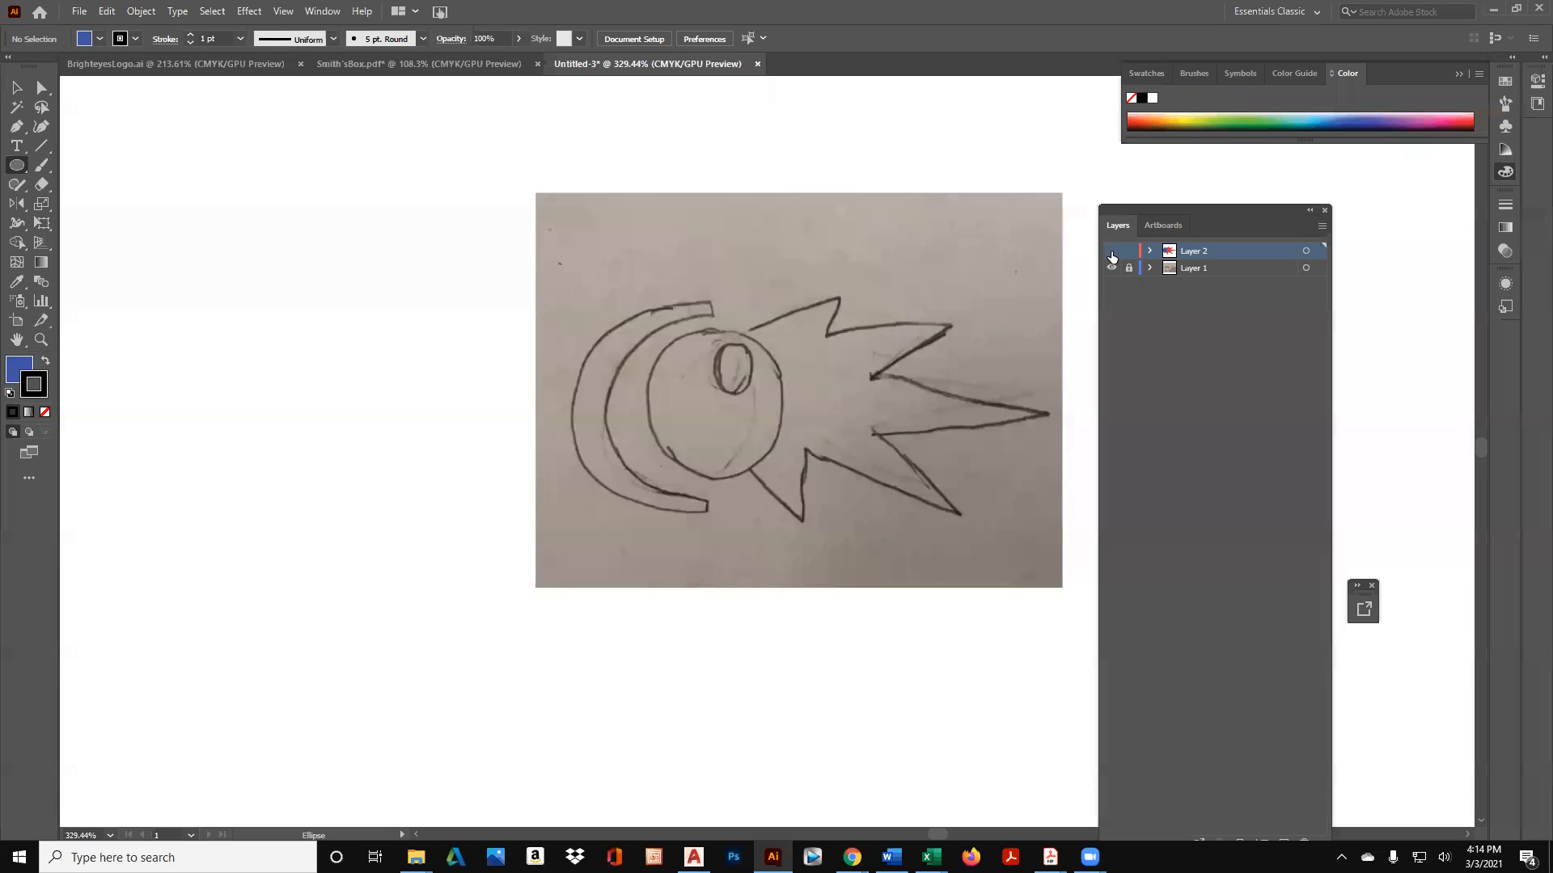
pyautogui.click(1112, 251)
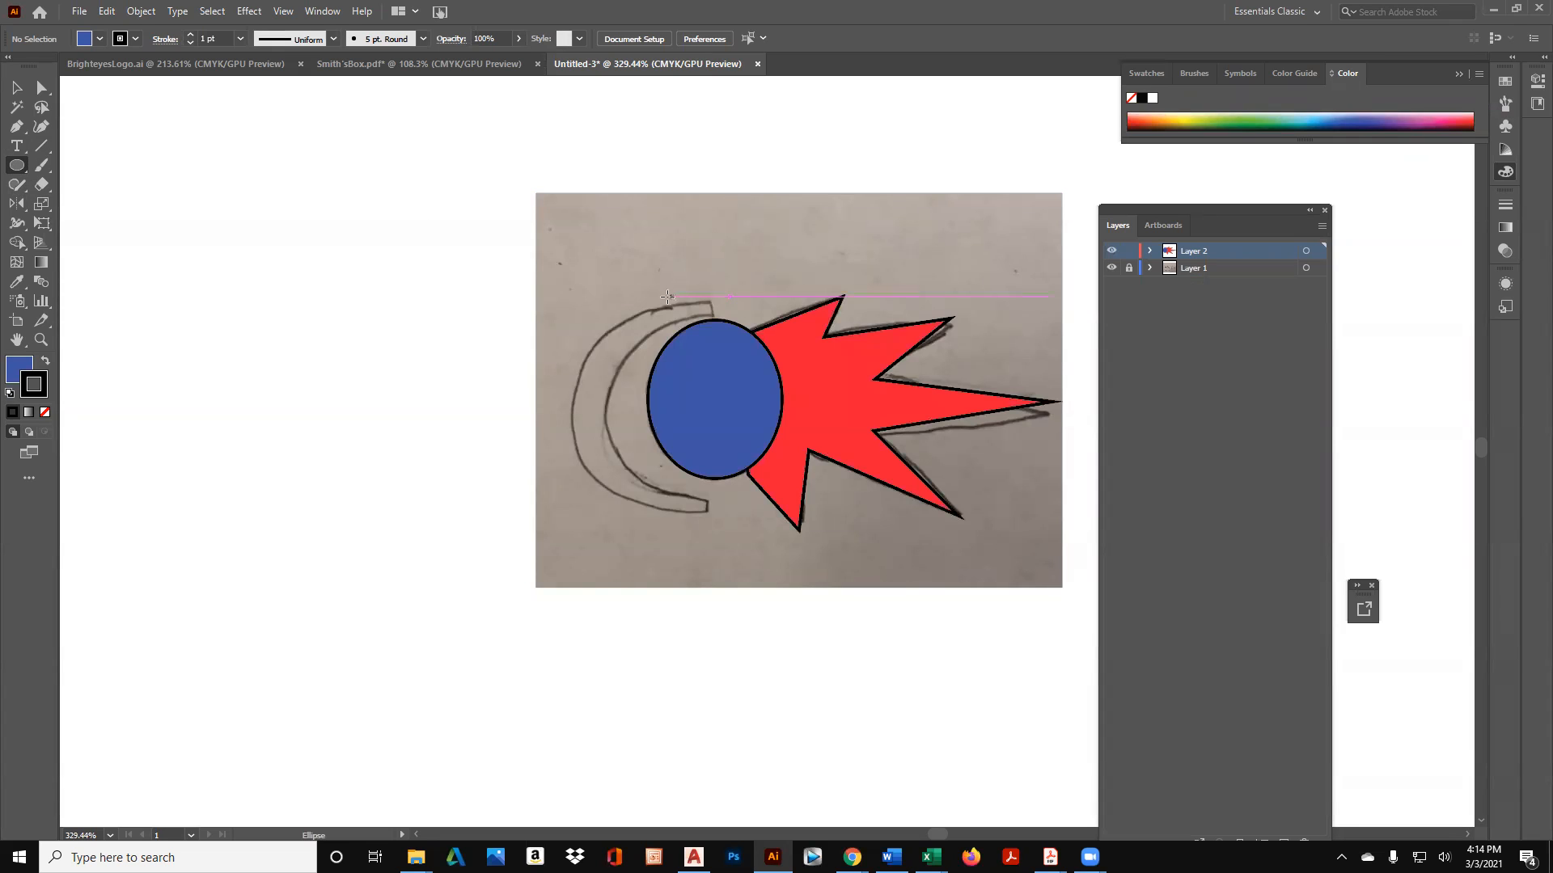
pyautogui.moveTo(725, 341); pyautogui.dragTo(760, 384)
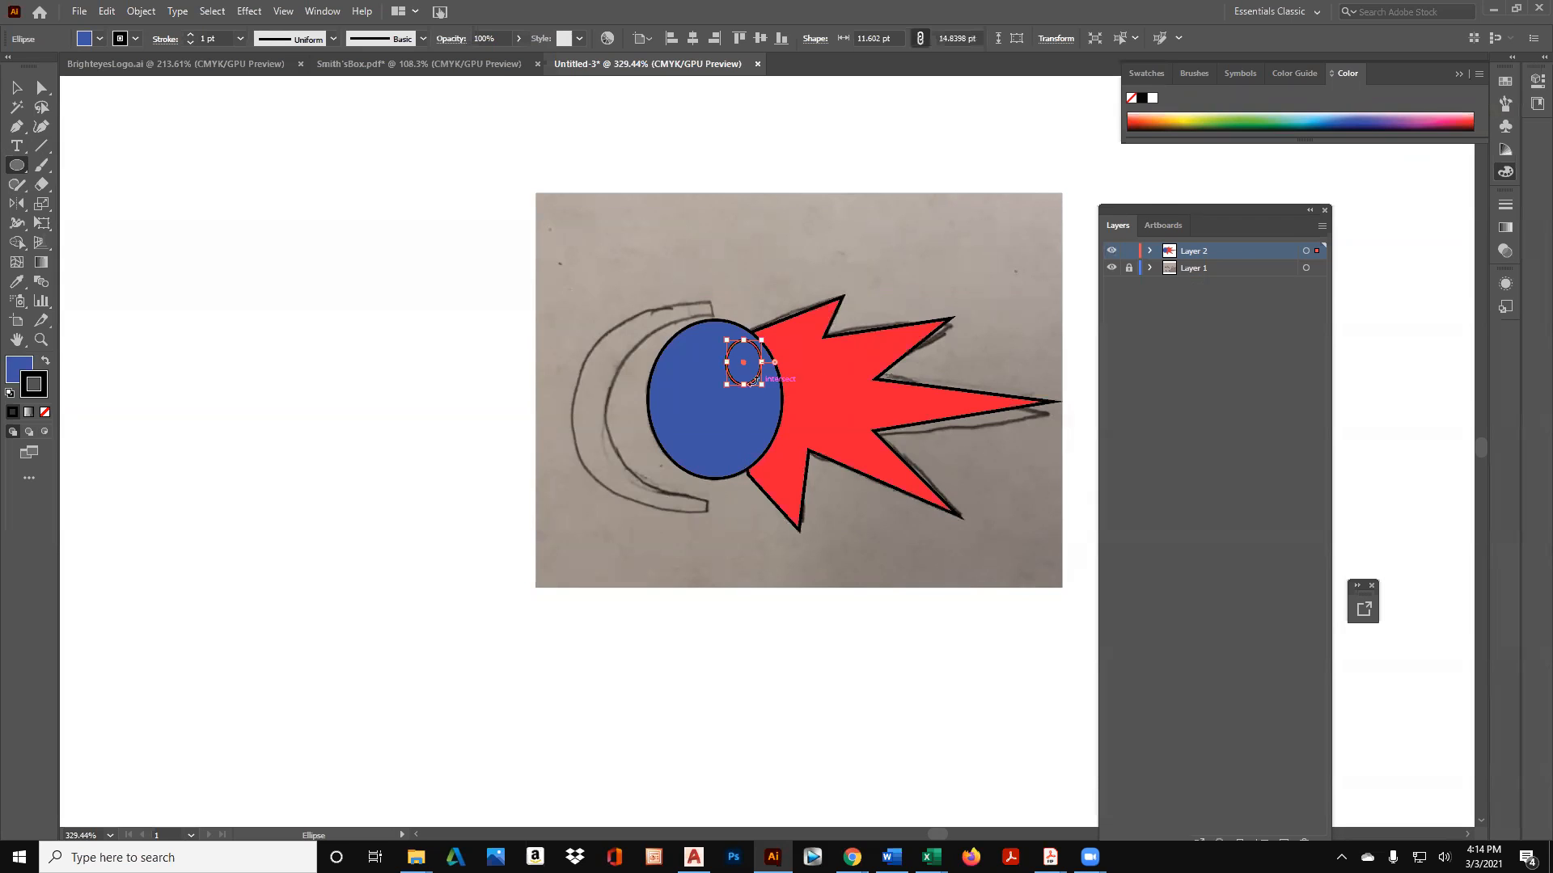
pyautogui.doubleClick(19, 369)
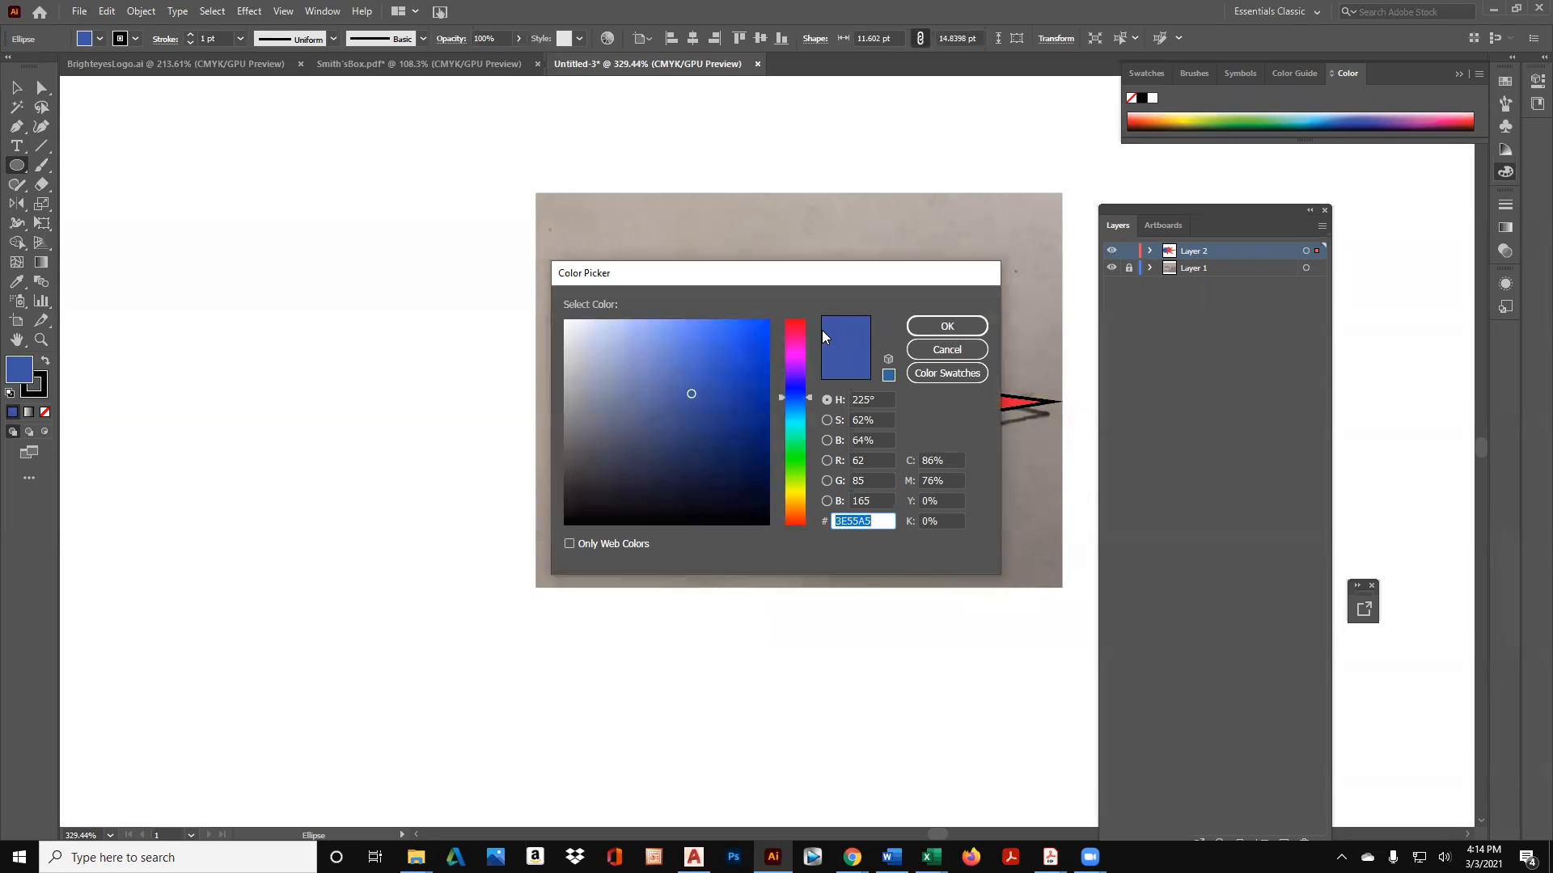
pyautogui.click(799, 493)
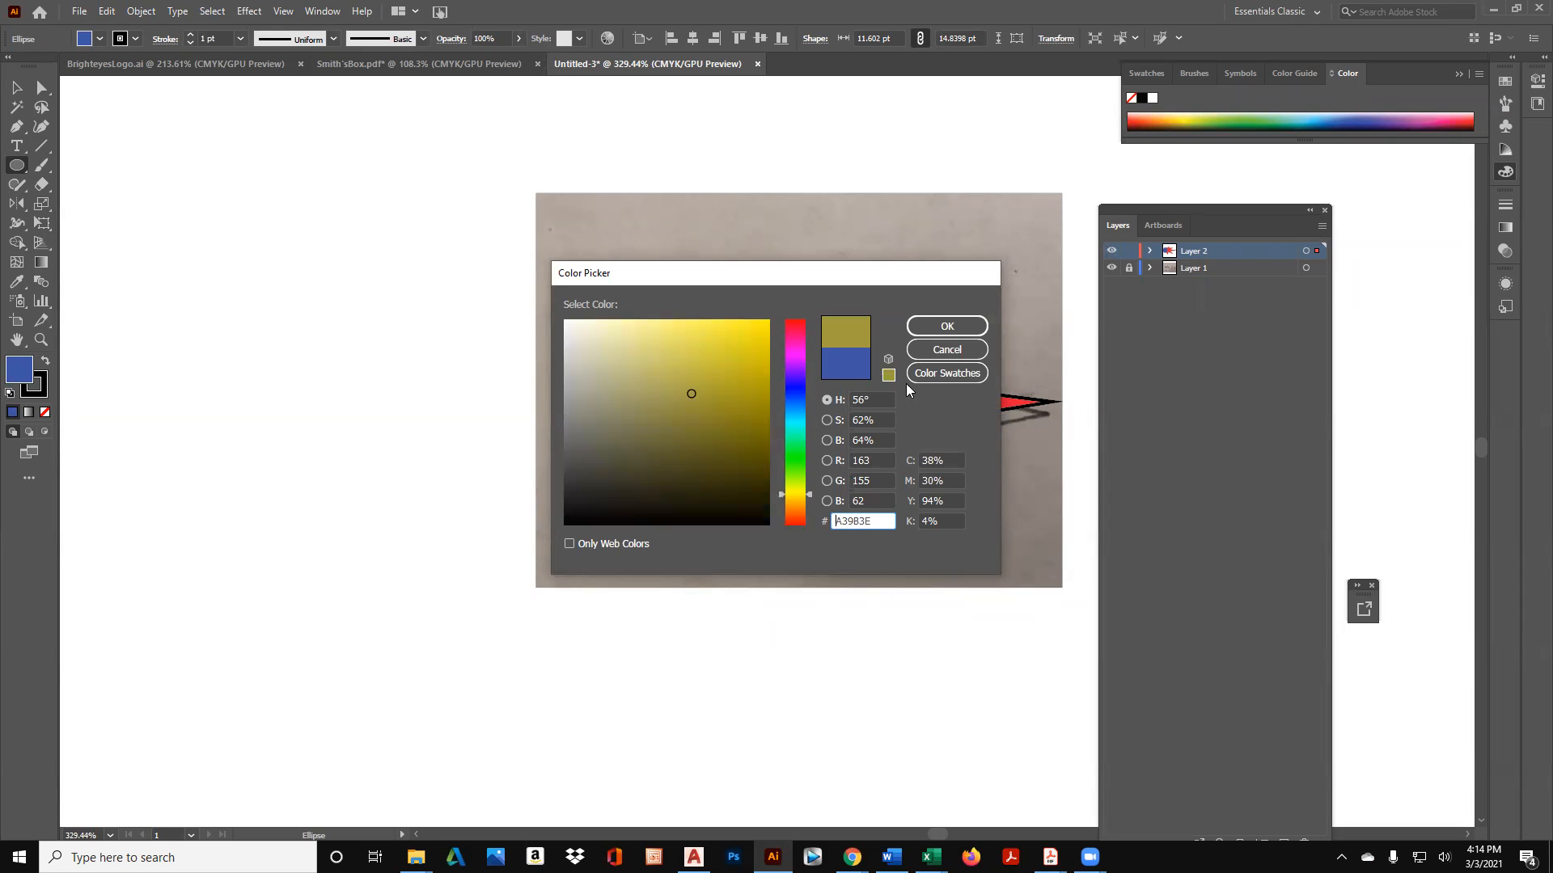
pyautogui.click(765, 327)
pyautogui.click(947, 326)
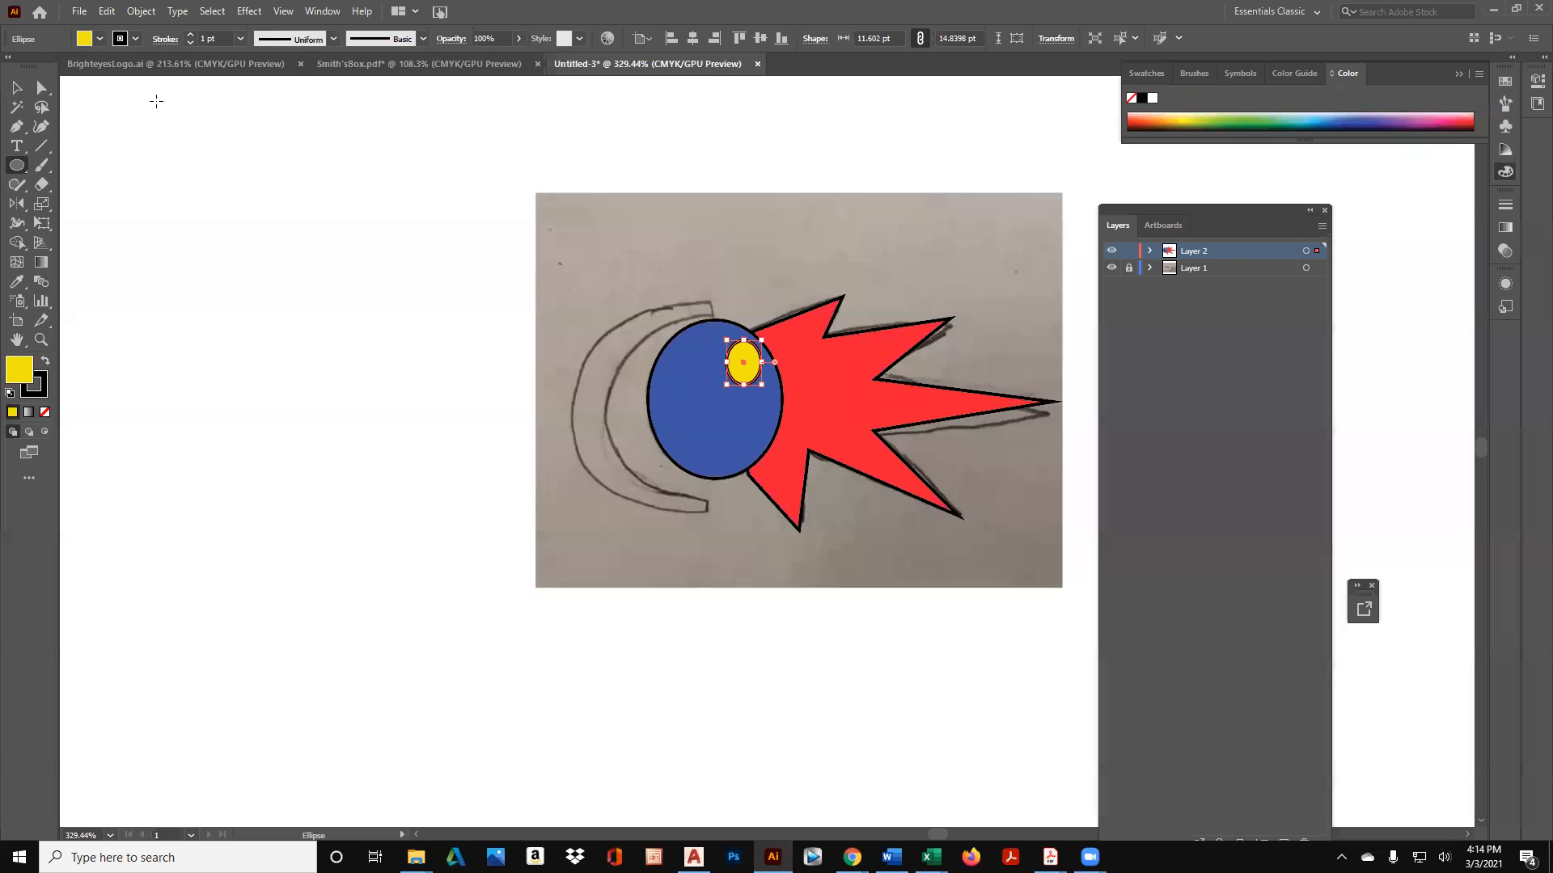
# Try sending the small yellow ellipse to the back of the stacking order and undo the reordering.
pyautogui.click(16, 87)
pyautogui.click(202, 232)
pyautogui.click(737, 367)
pyautogui.rightClick(737, 367)
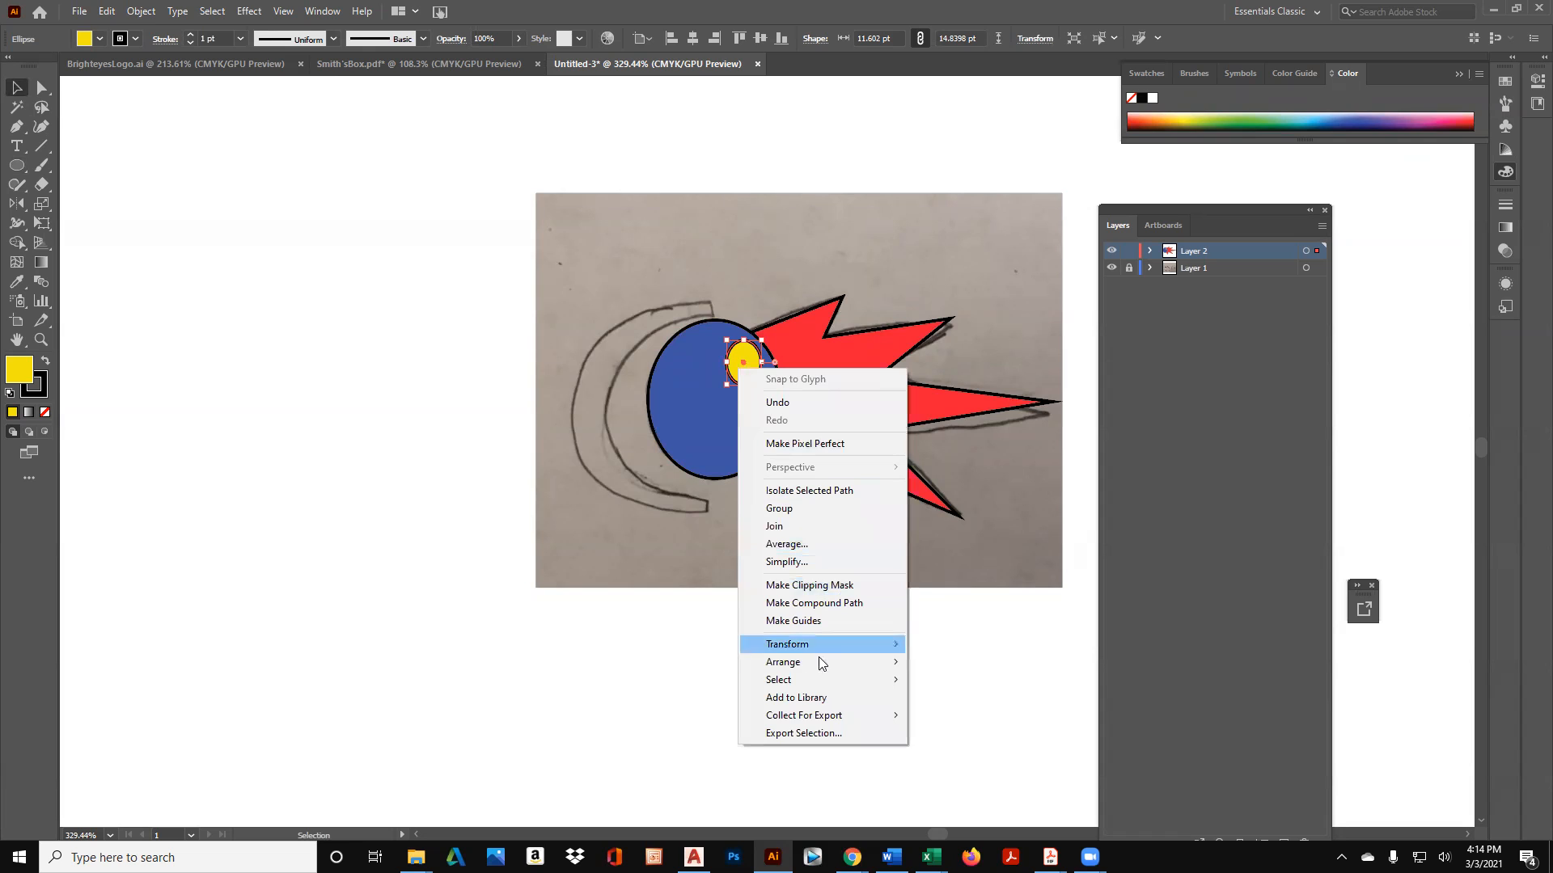
pyautogui.moveTo(823, 658)
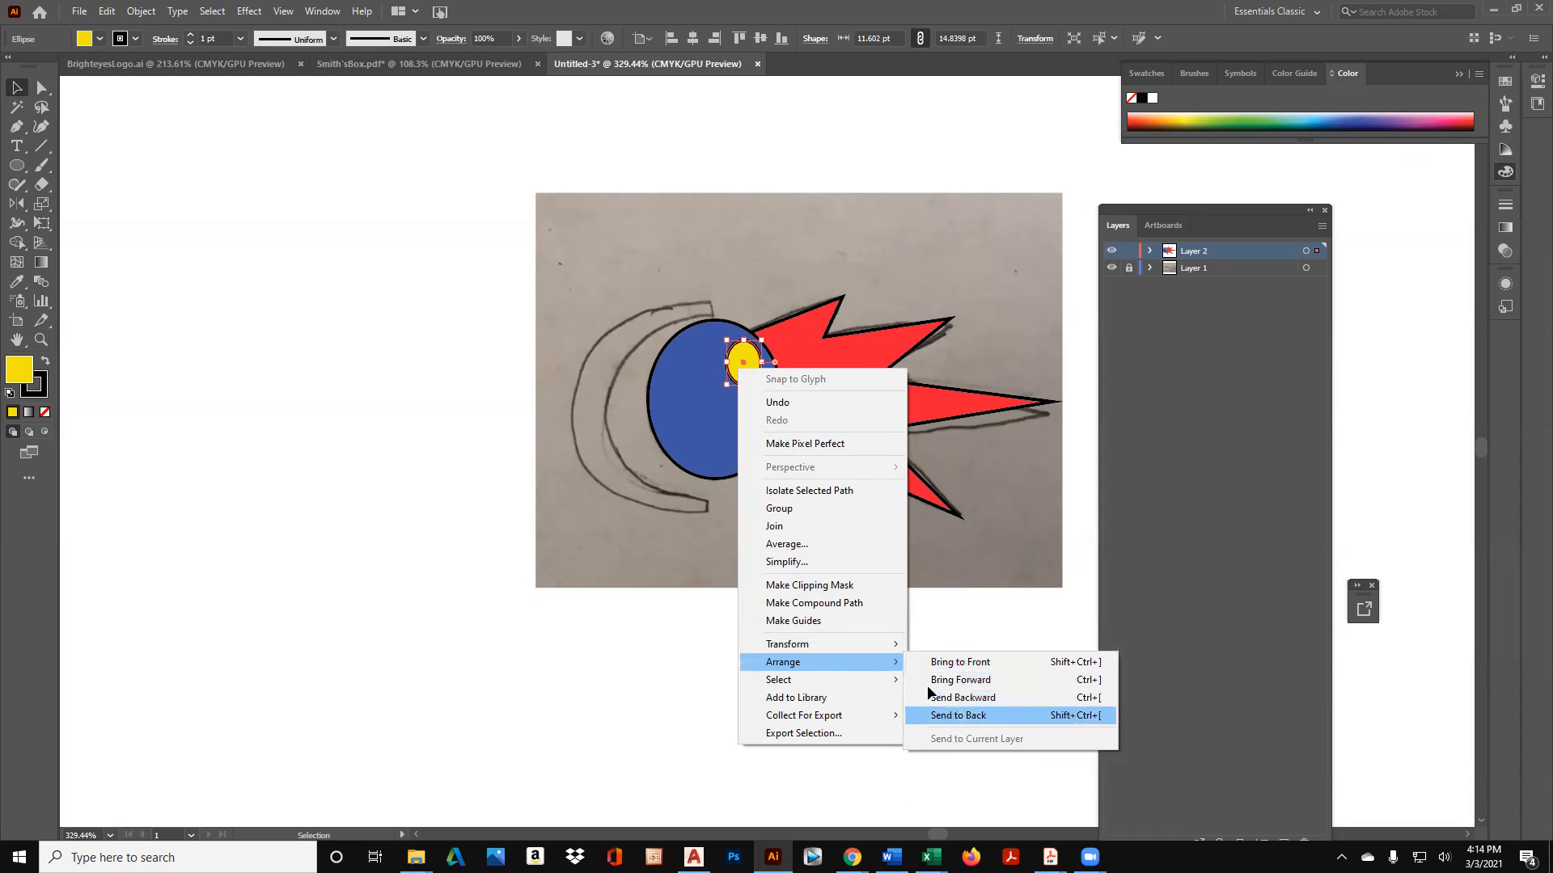
pyautogui.click(985, 711)
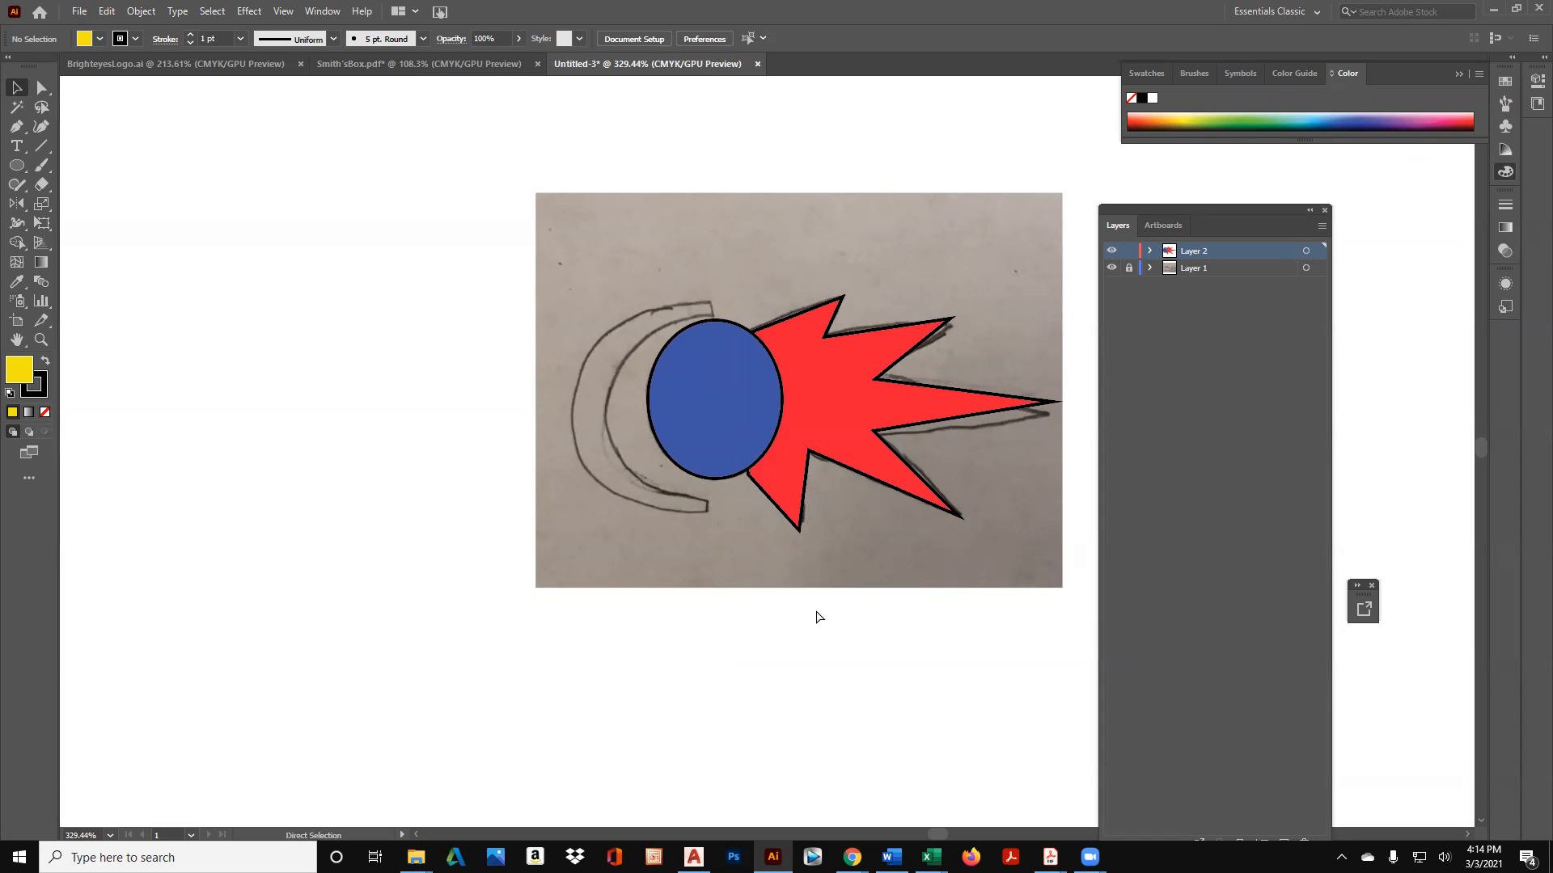
pyautogui.hotkey('ctrl', 'z')
# Cut the red flame shape from Layer 2.
pyautogui.click(839, 376)
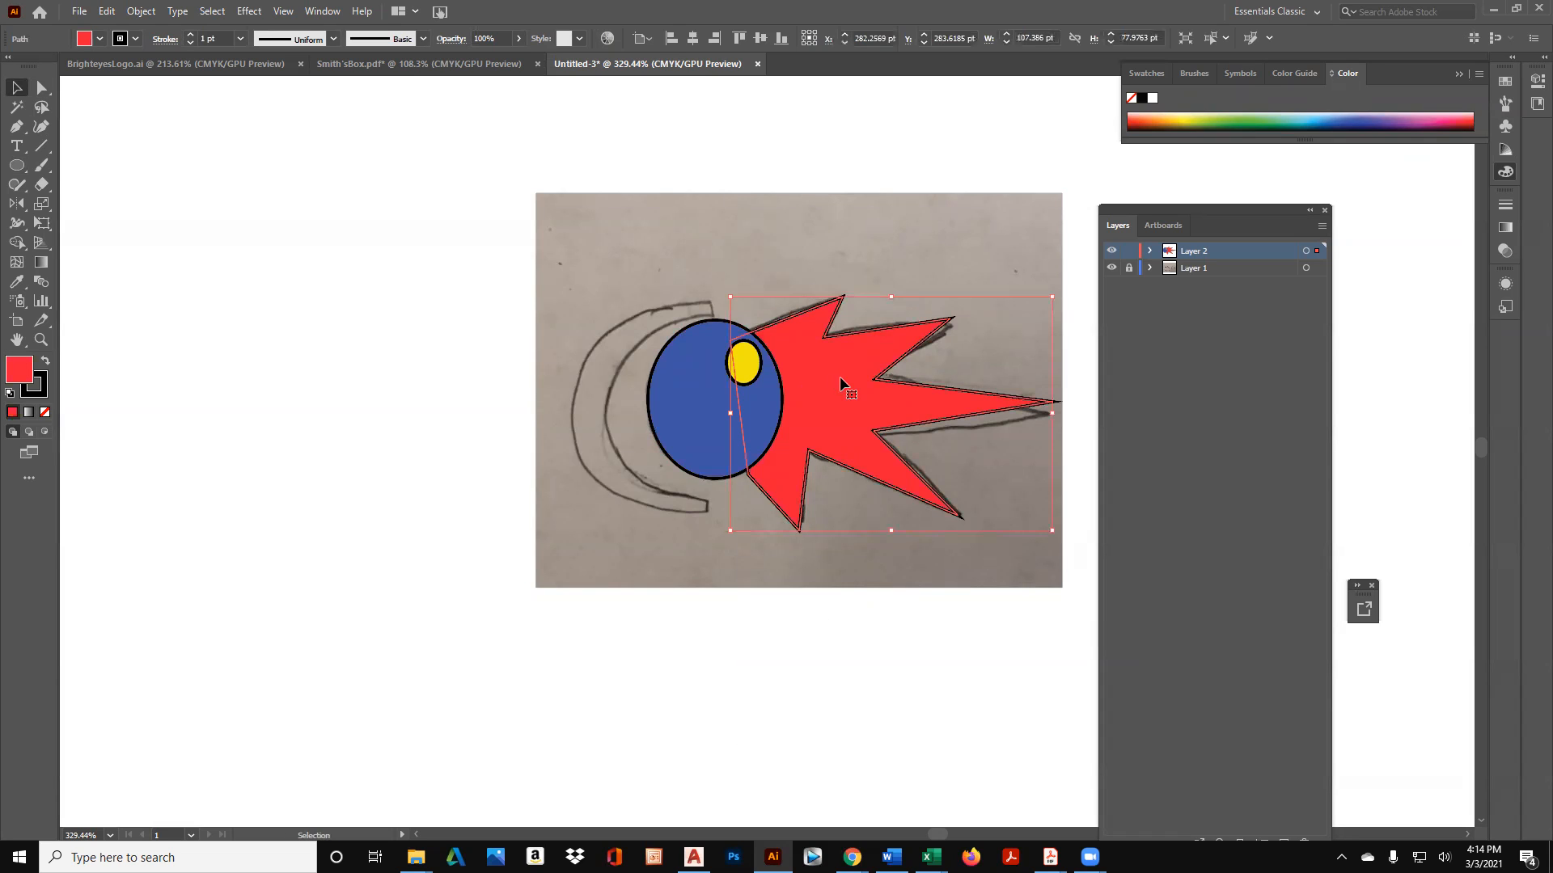
pyautogui.hotkey('ctrl', 'x')
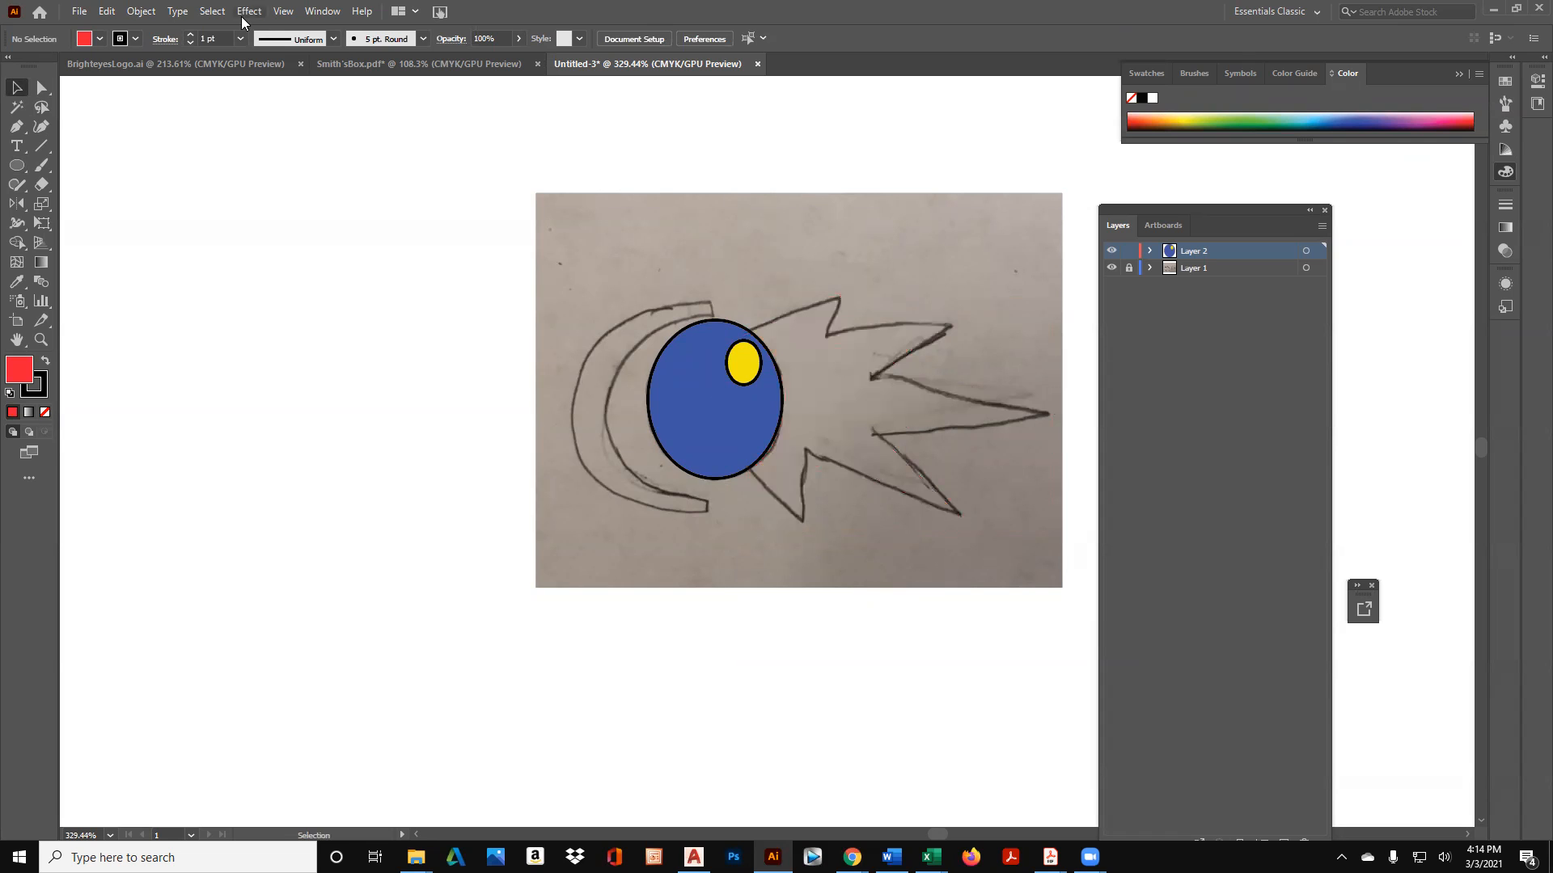
pyautogui.hotkey('ctrl', 'z')
pyautogui.click(107, 11)
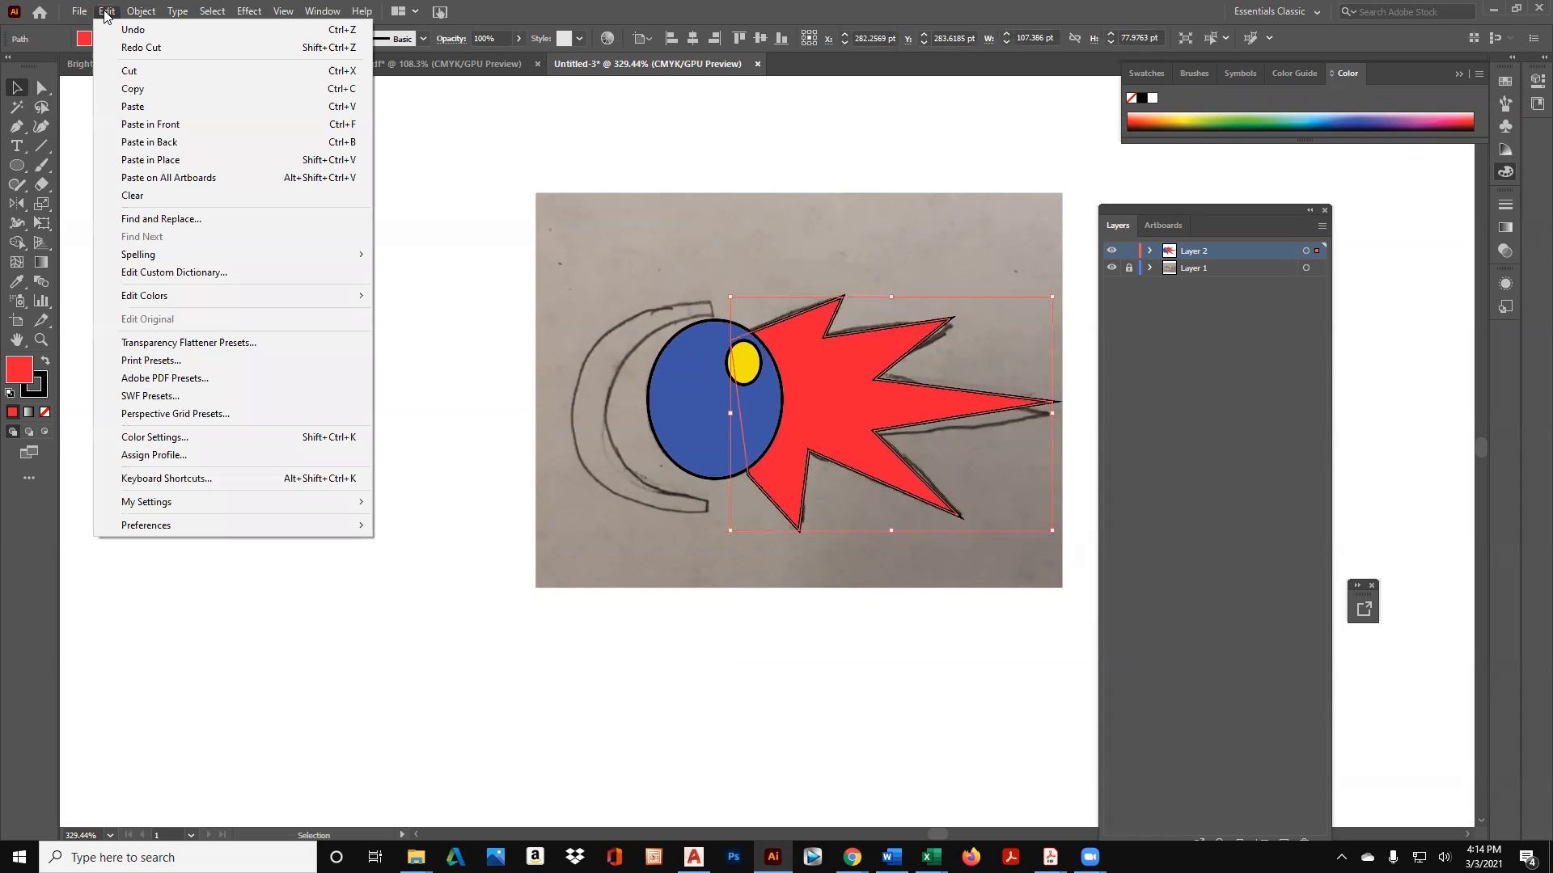
pyautogui.click(138, 71)
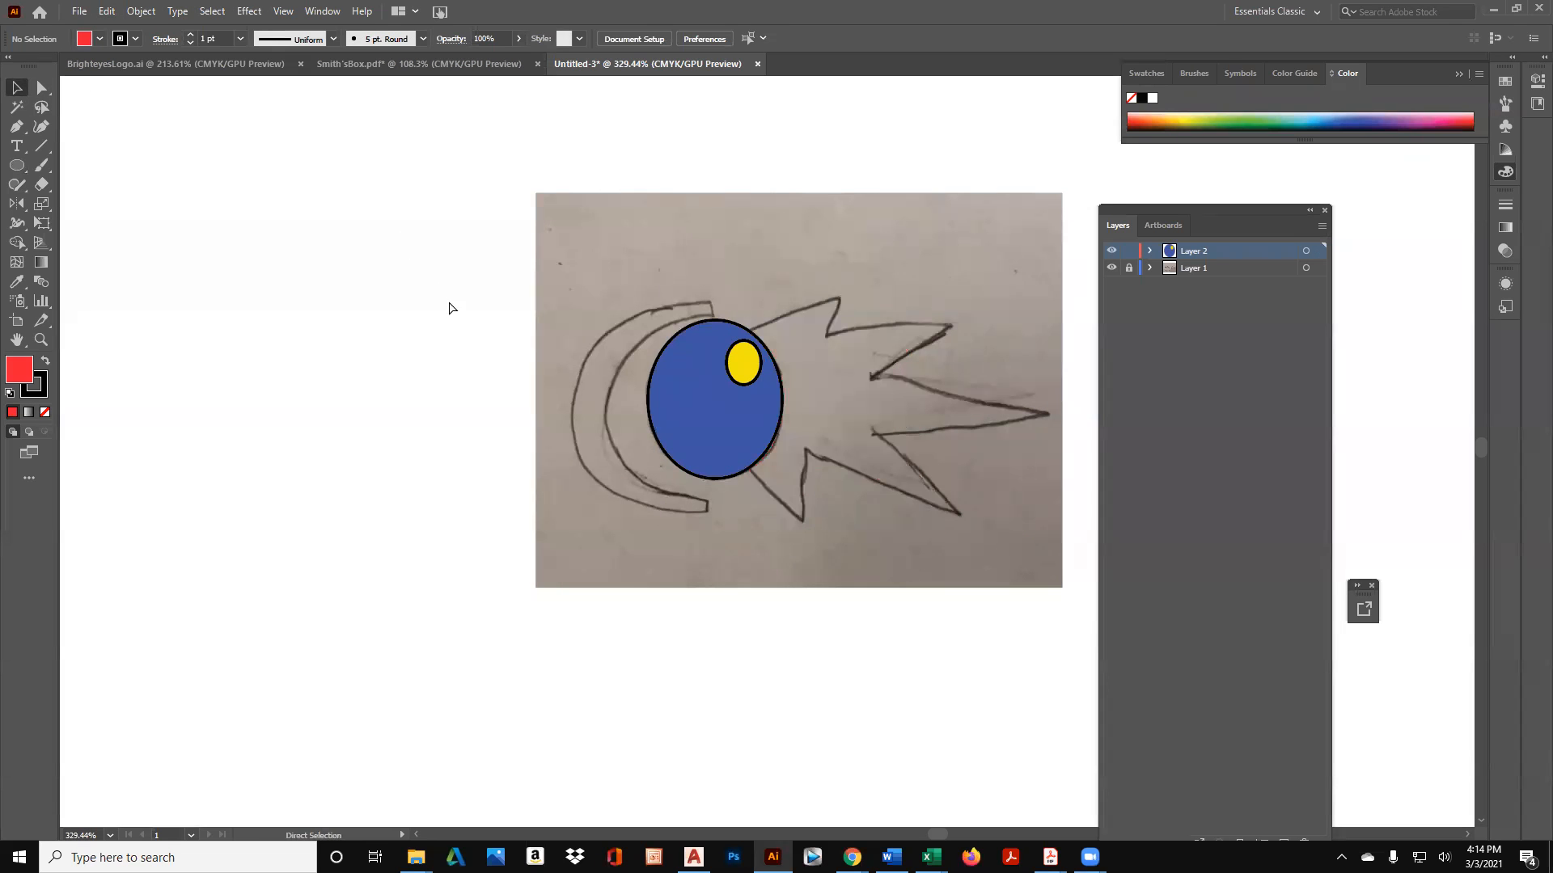
# Try pasting the cut red flame in front of the ellipses and moving it, and undo both changes.
pyautogui.click(106, 11)
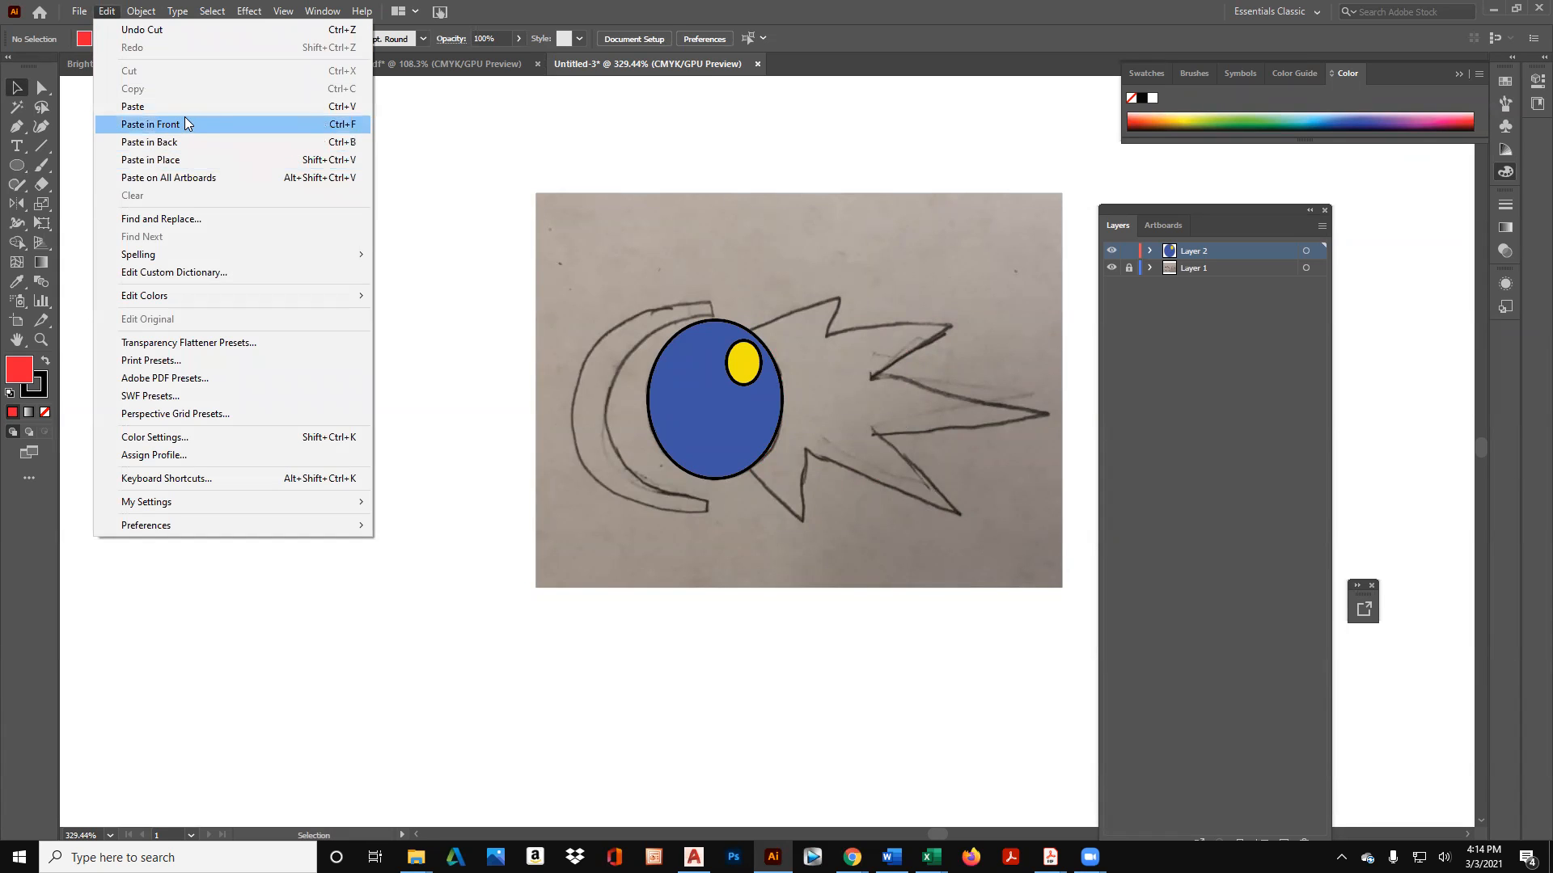
pyautogui.click(184, 124)
pyautogui.moveTo(664, 443); pyautogui.dragTo(815, 390)
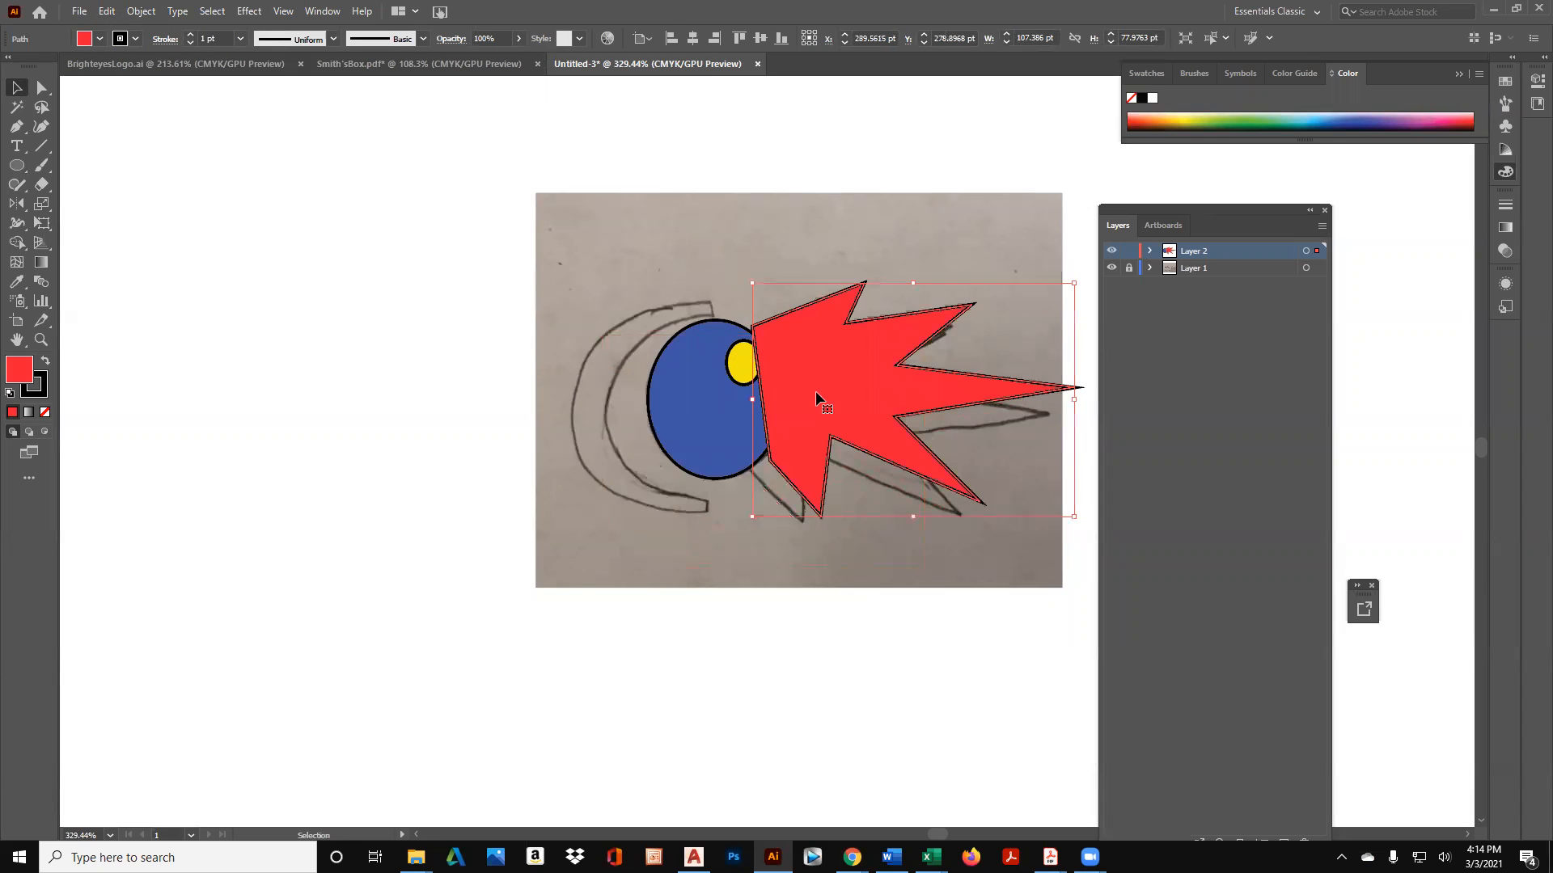
pyautogui.hotkey('ctrl', 'z')
pyautogui.hotkey('ctrl', 'z')
pyautogui.hotkey('ctrl', 'z')
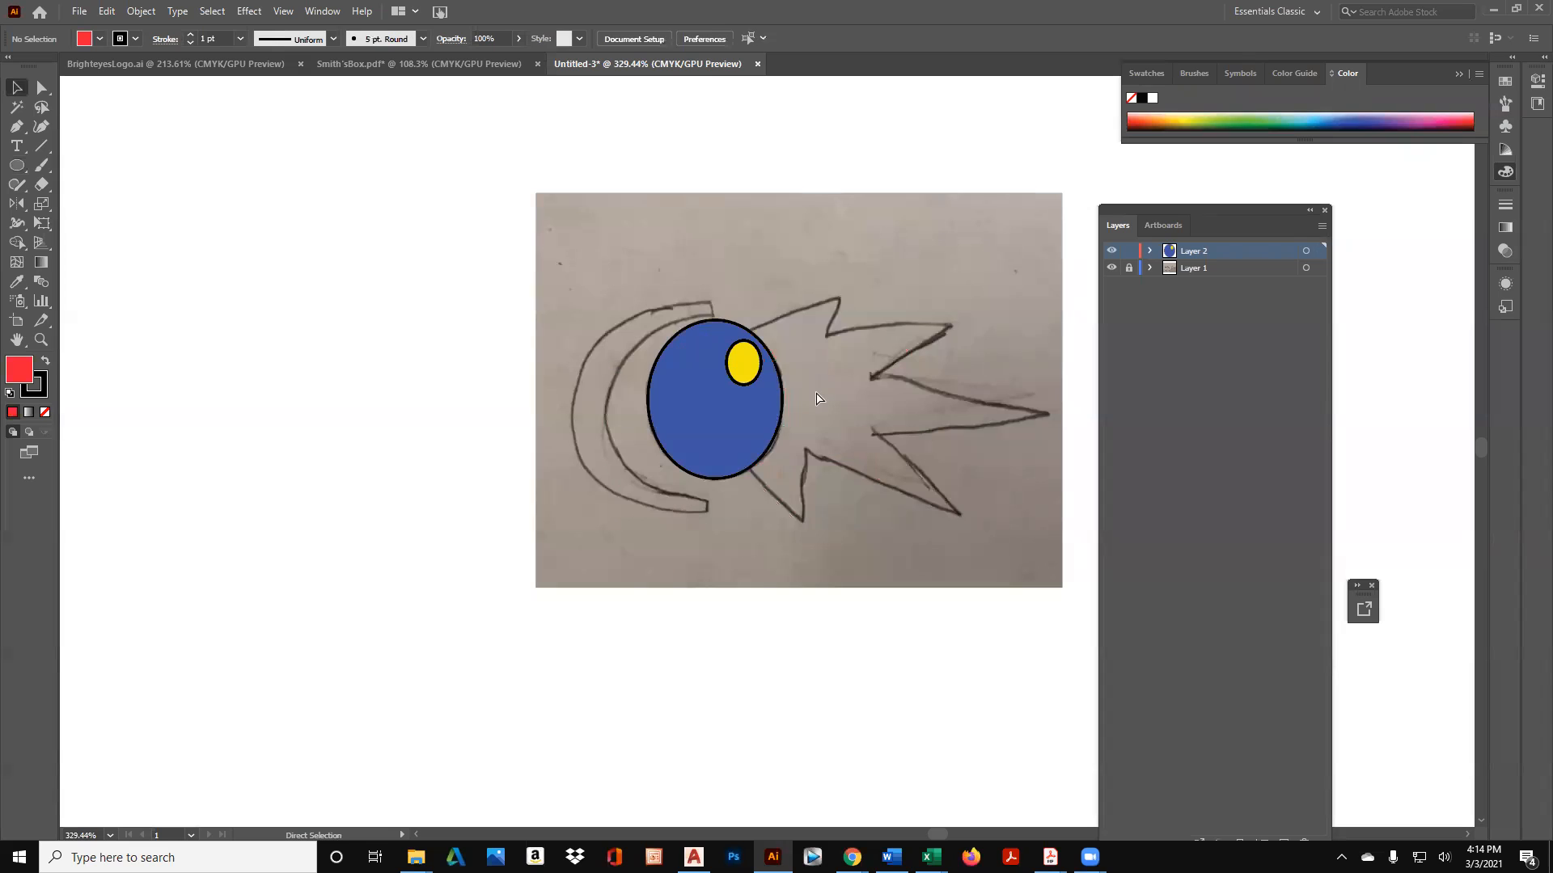
# Paste the cut red flame shape behind the blue and yellow ellipses and deselect it.
pyautogui.click(476, 495)
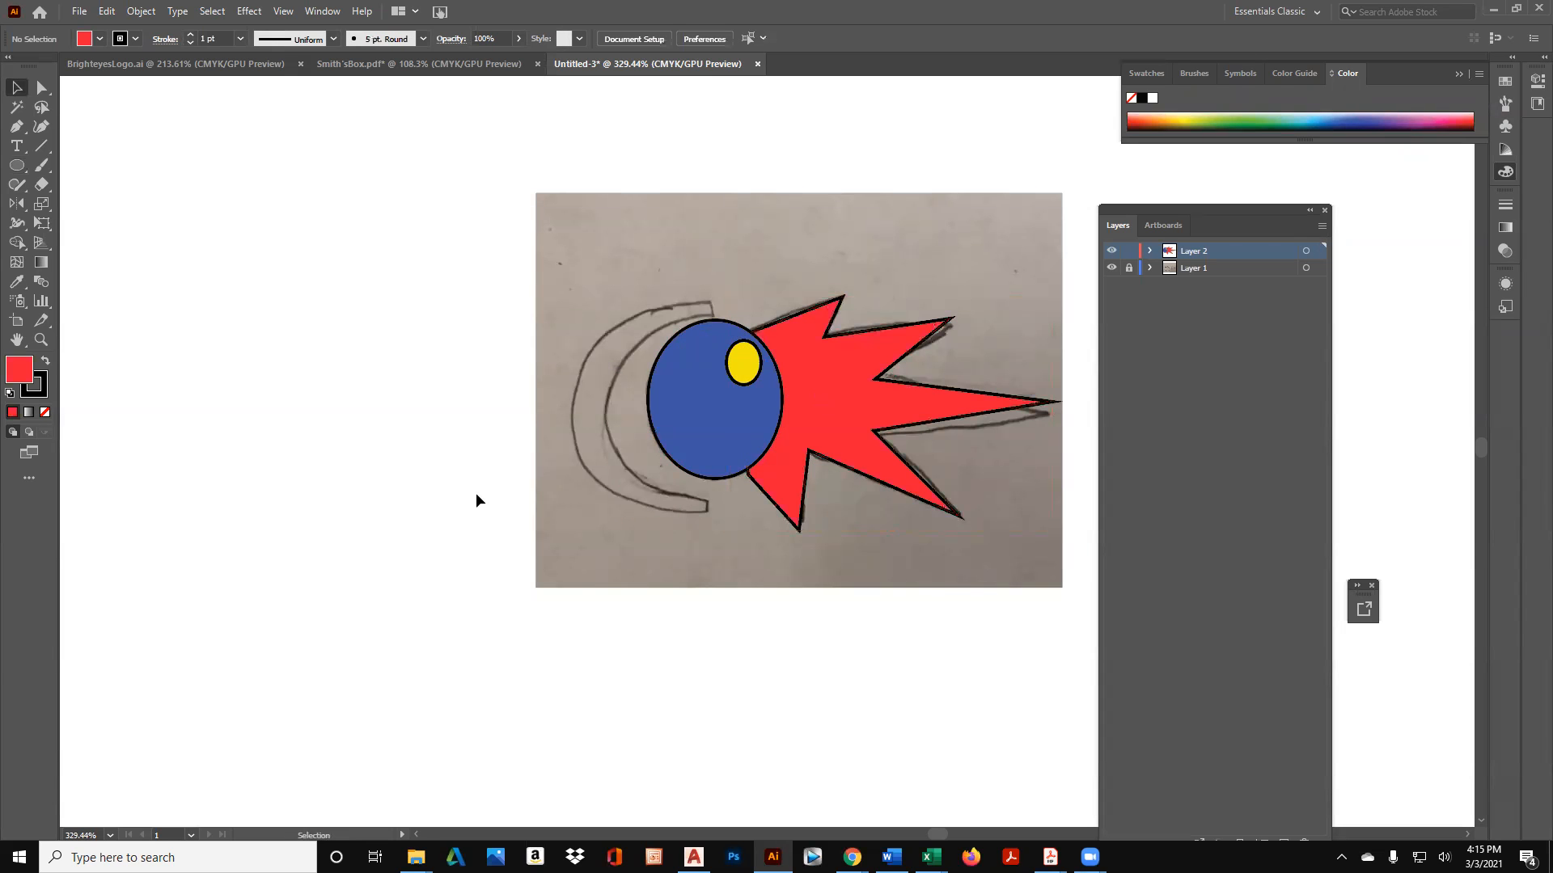
pyautogui.click(1112, 272)
pyautogui.click(16, 128)
pyautogui.moveTo(709, 292); pyautogui.dragTo(710, 307)
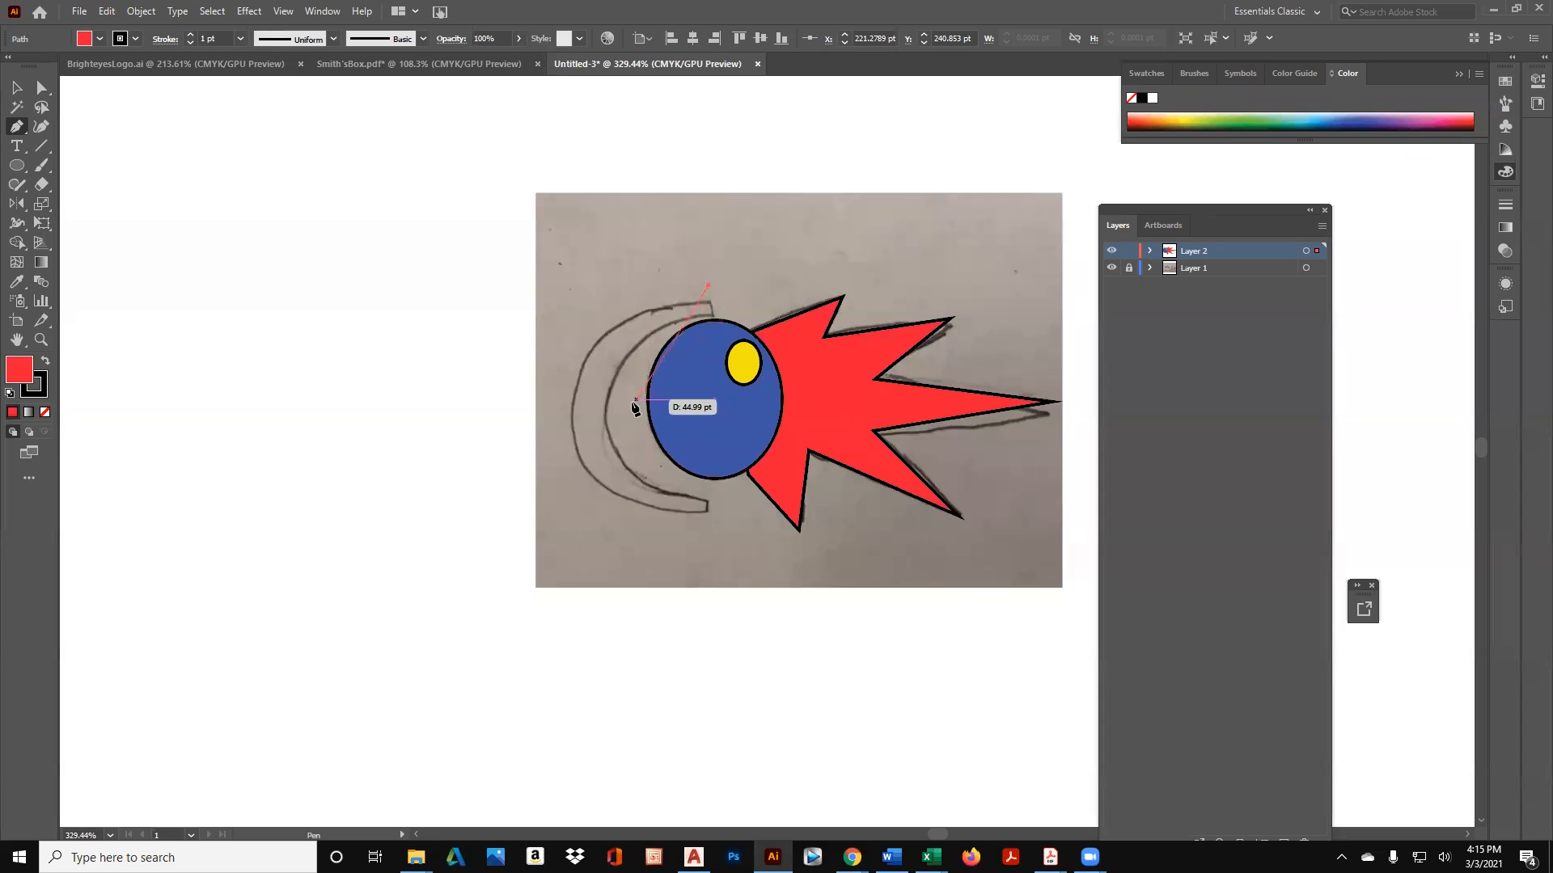
pyautogui.click(573, 400)
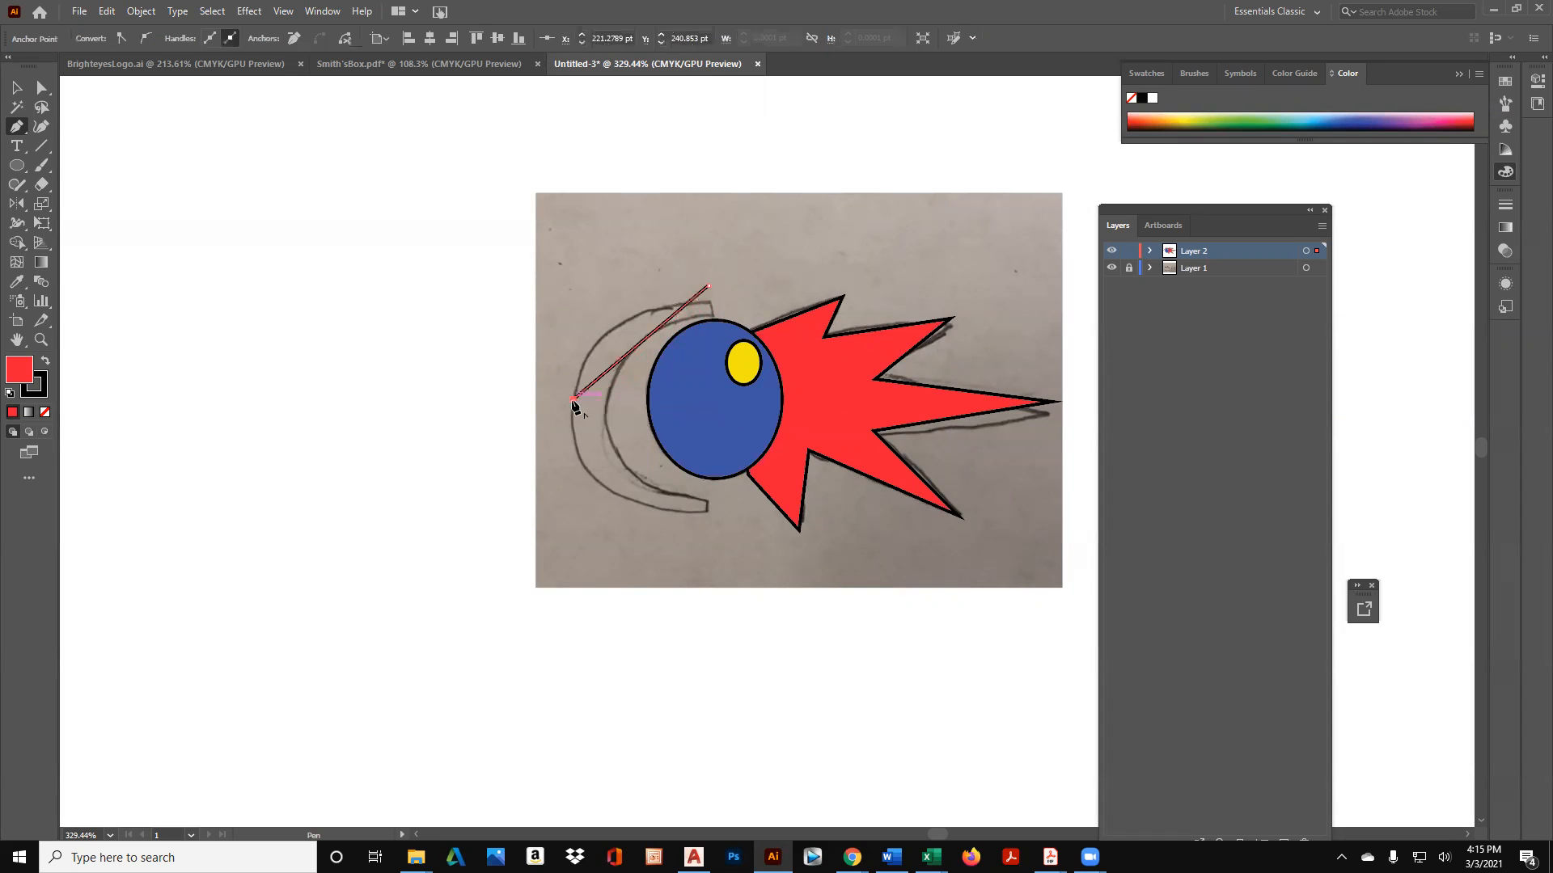
pyautogui.hotkey('ctrl', 'z')
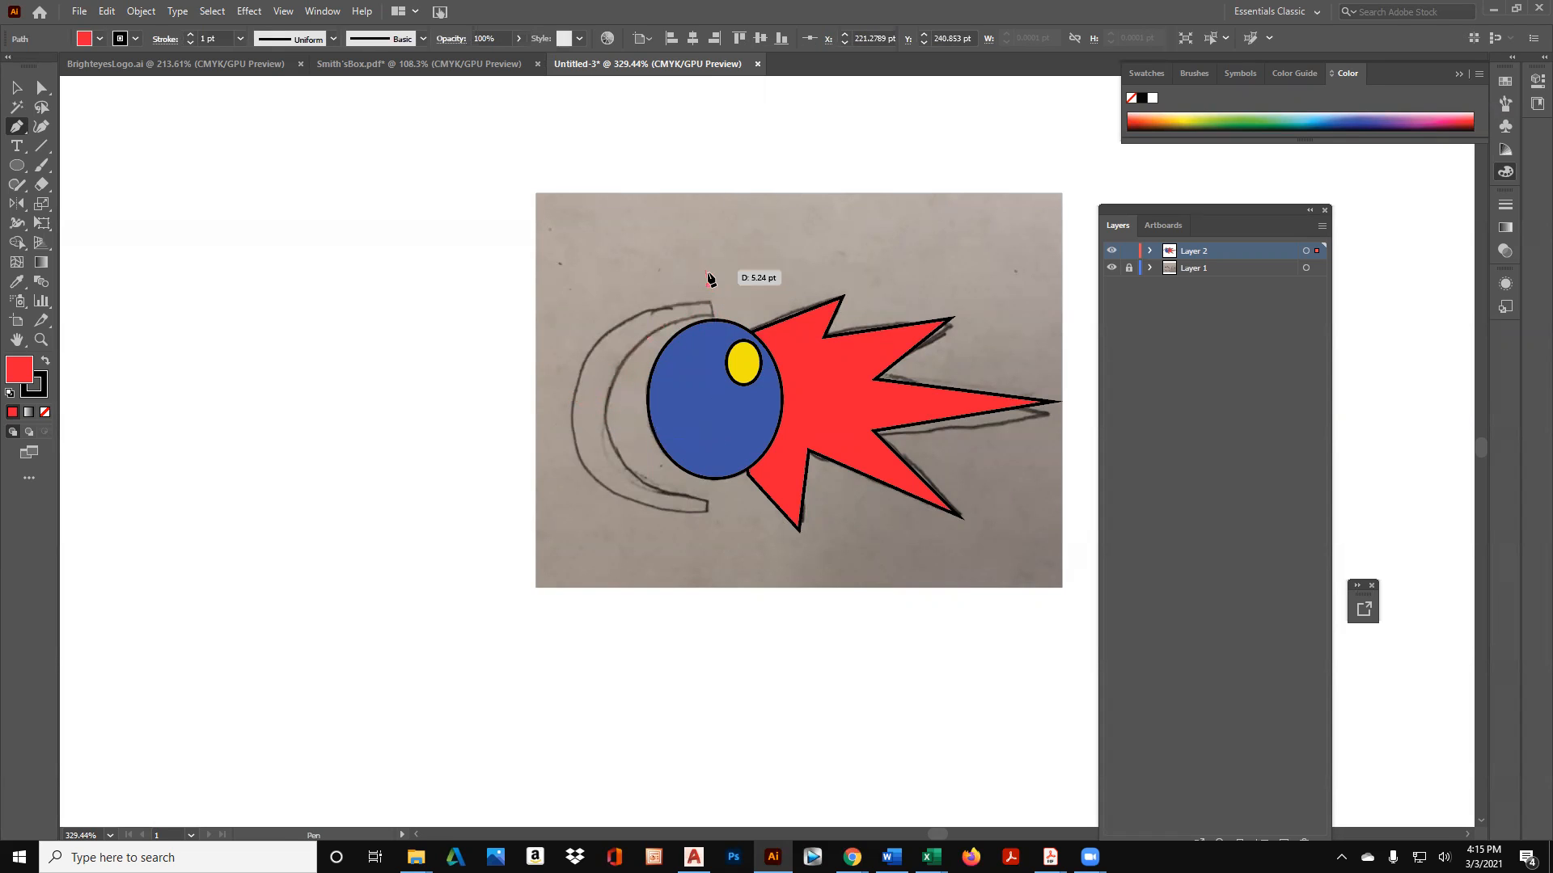
pyautogui.hotkey('ctrl', 'z')
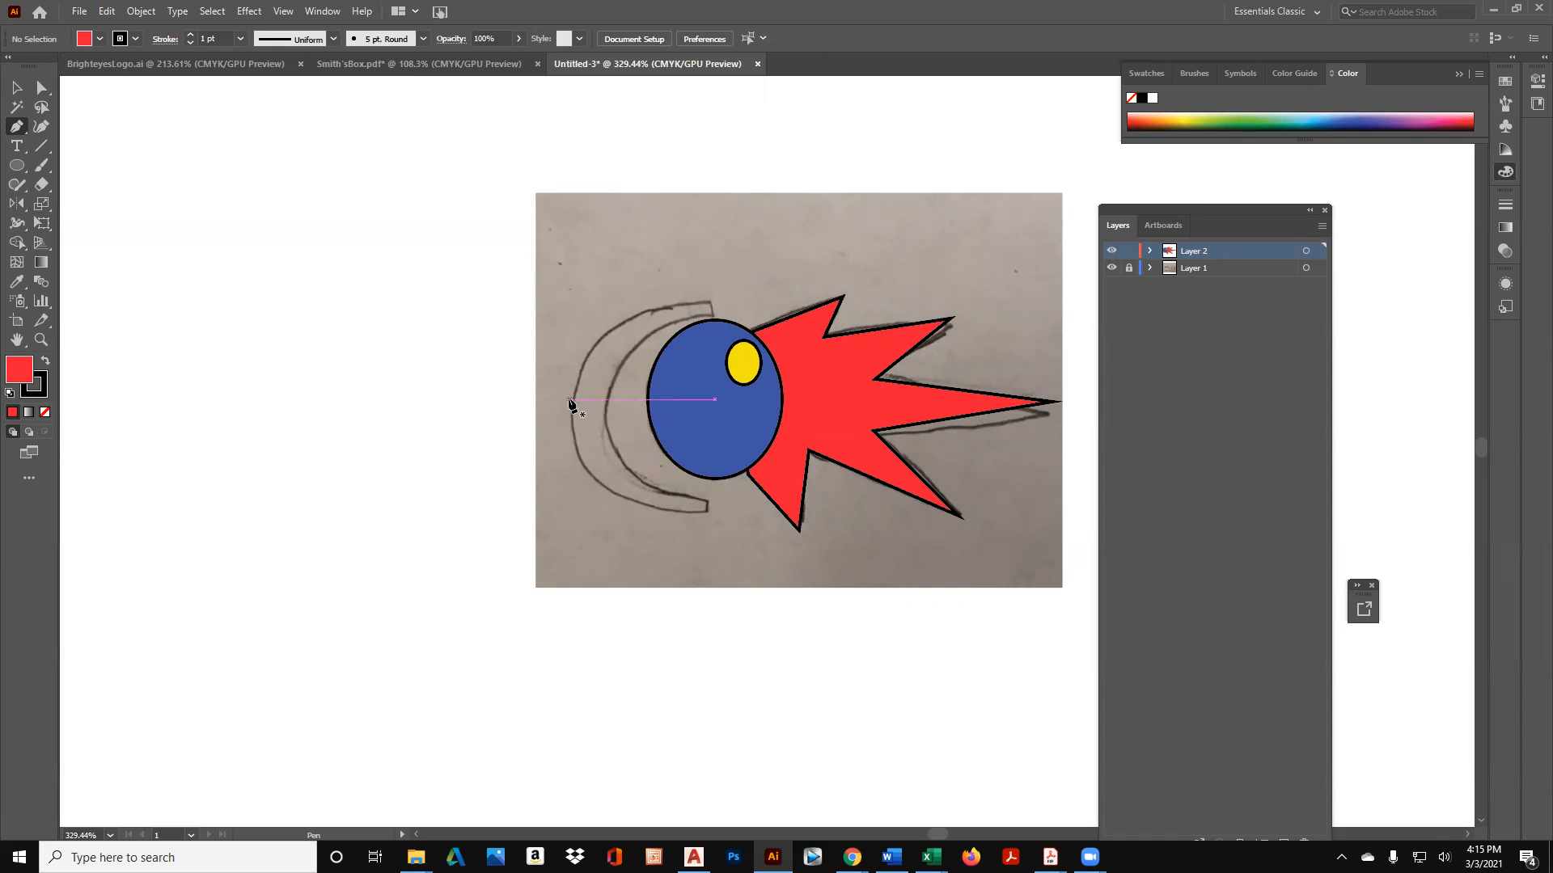
pyautogui.moveTo(569, 398); pyautogui.dragTo(575, 463)
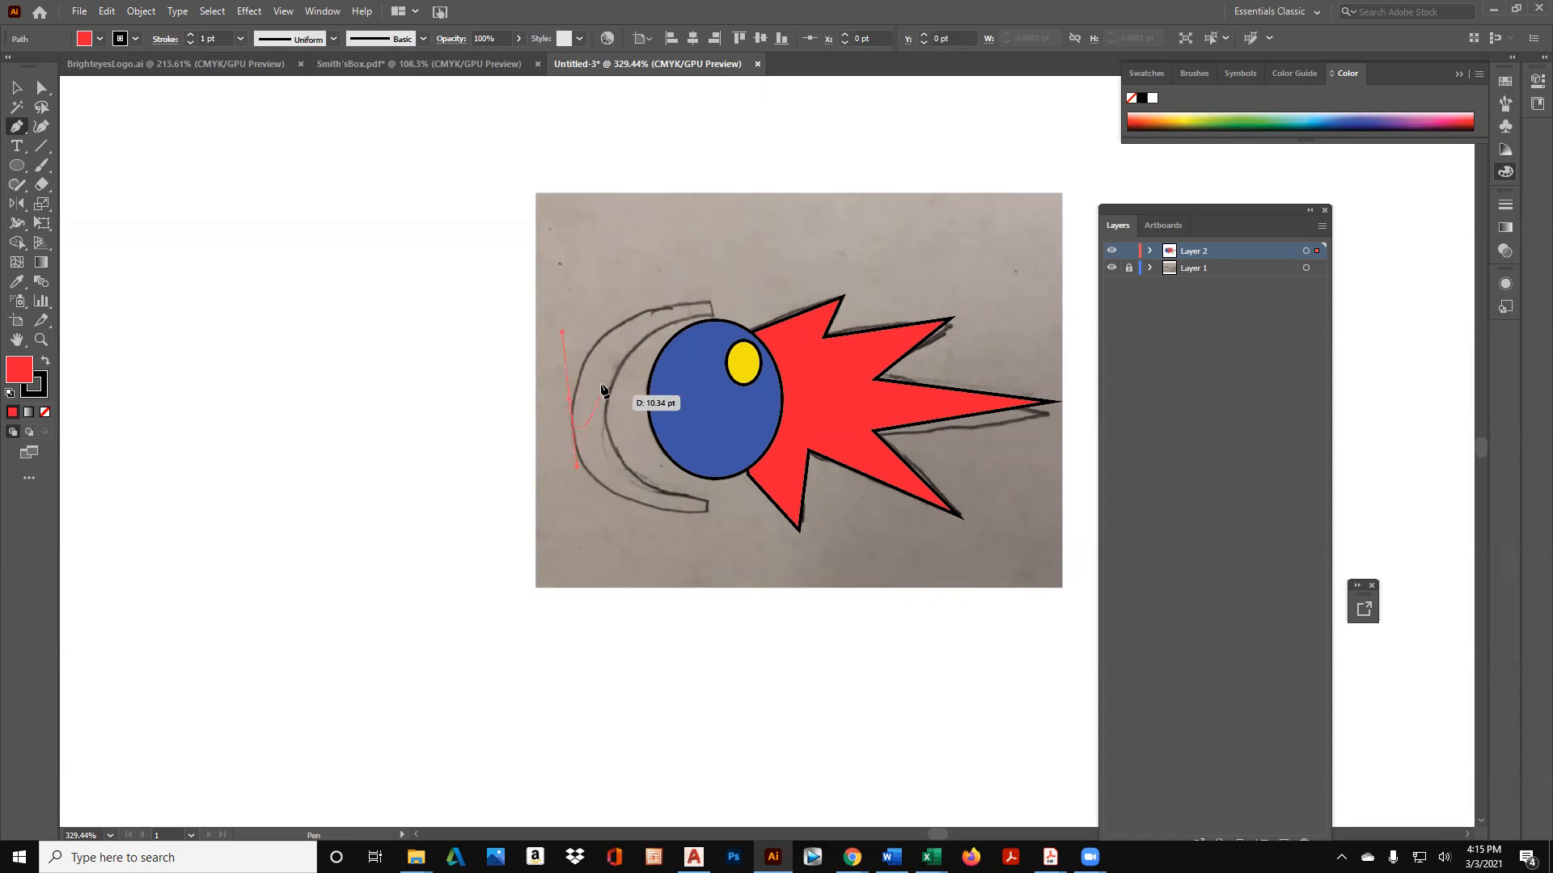
pyautogui.press('Escape')
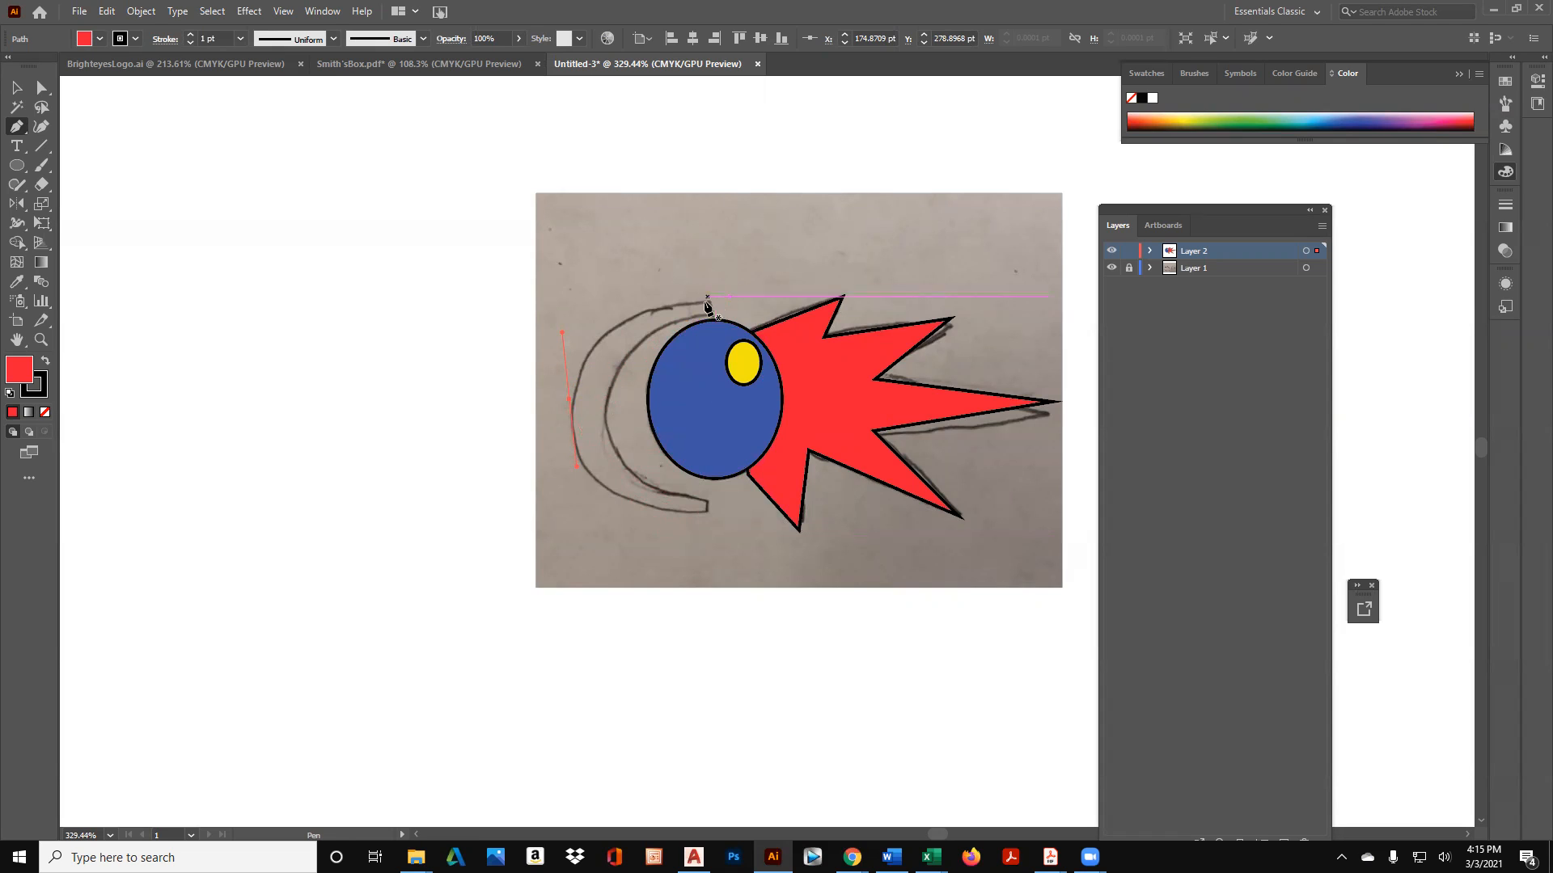
pyautogui.click(16, 88)
pyautogui.click(638, 245)
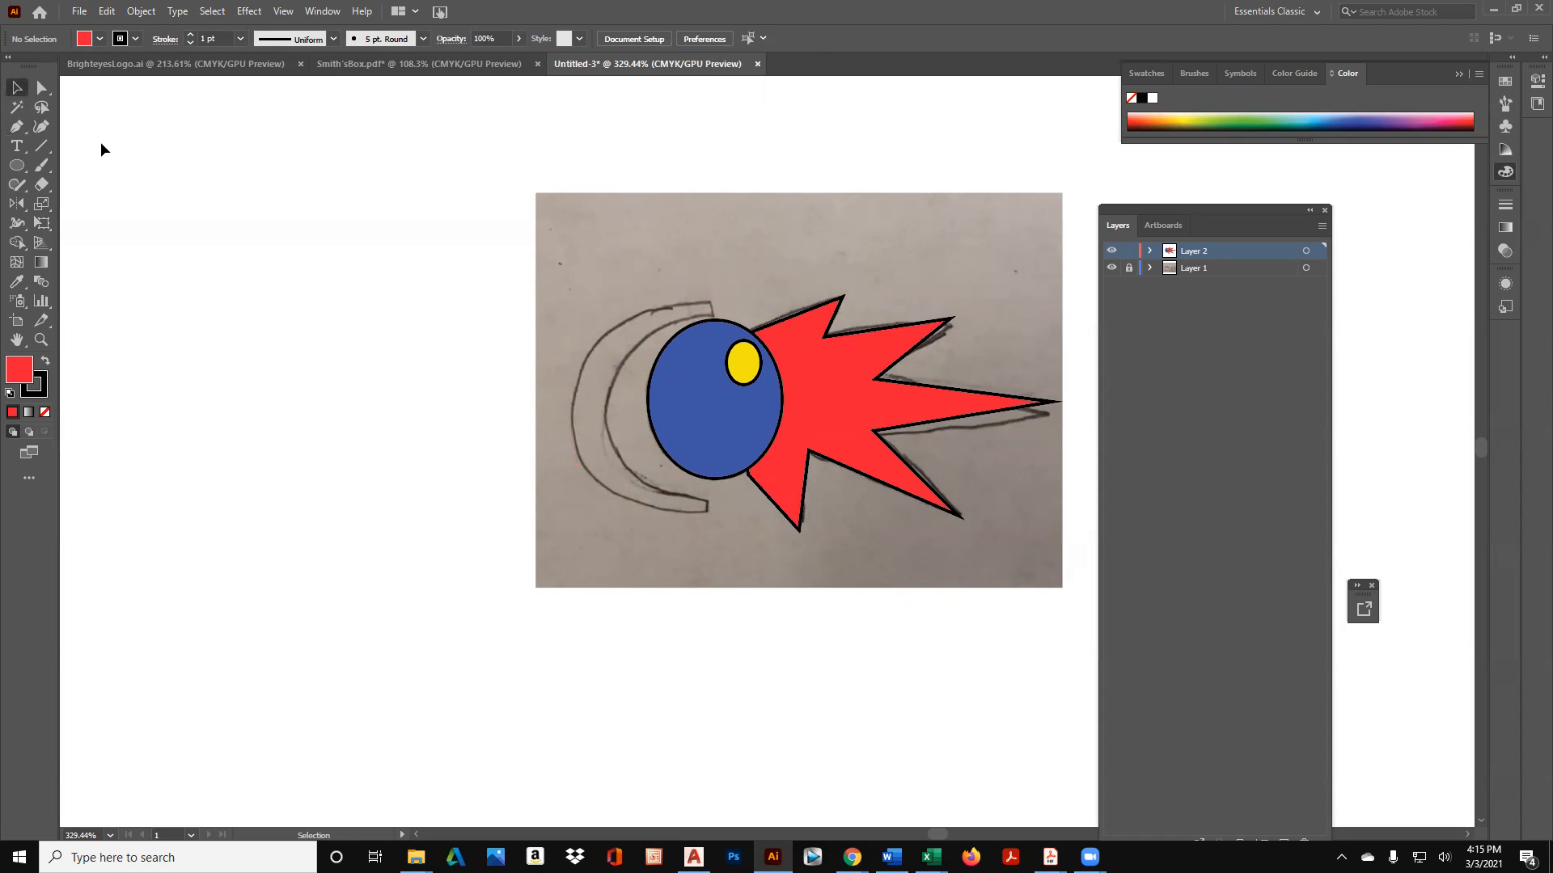
# Draw a closed curved crescent about 47 by 81 pt over the sketched arc beside the blue eyeball with the Pen tool.
pyautogui.click(16, 126)
pyautogui.moveTo(710, 288); pyautogui.dragTo(643, 409)
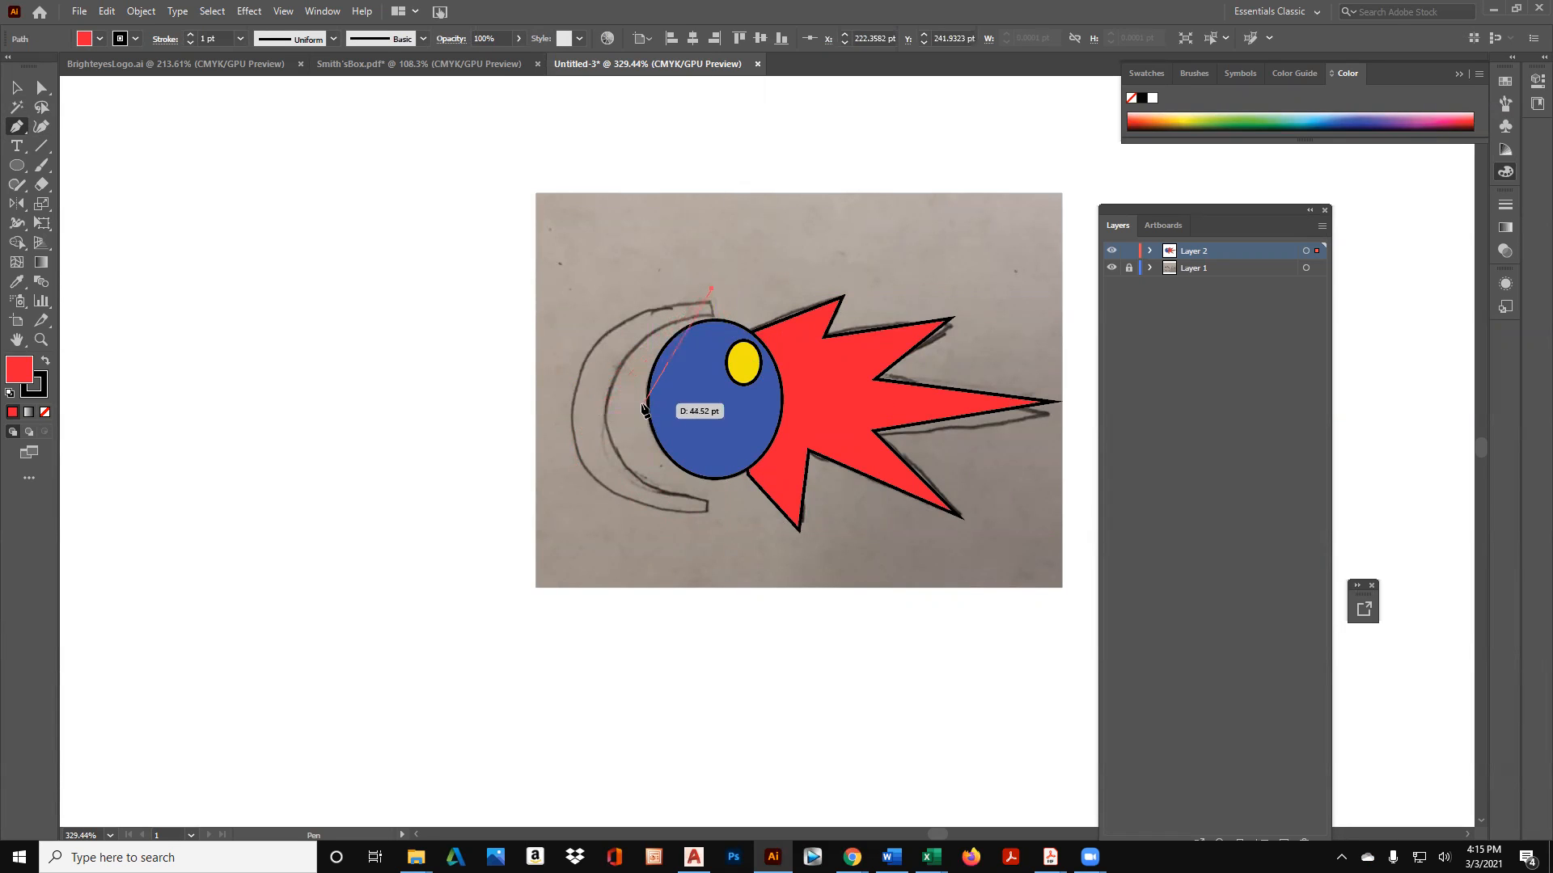
pyautogui.click(607, 403)
pyautogui.moveTo(595, 483); pyautogui.dragTo(606, 493)
pyautogui.click(705, 503)
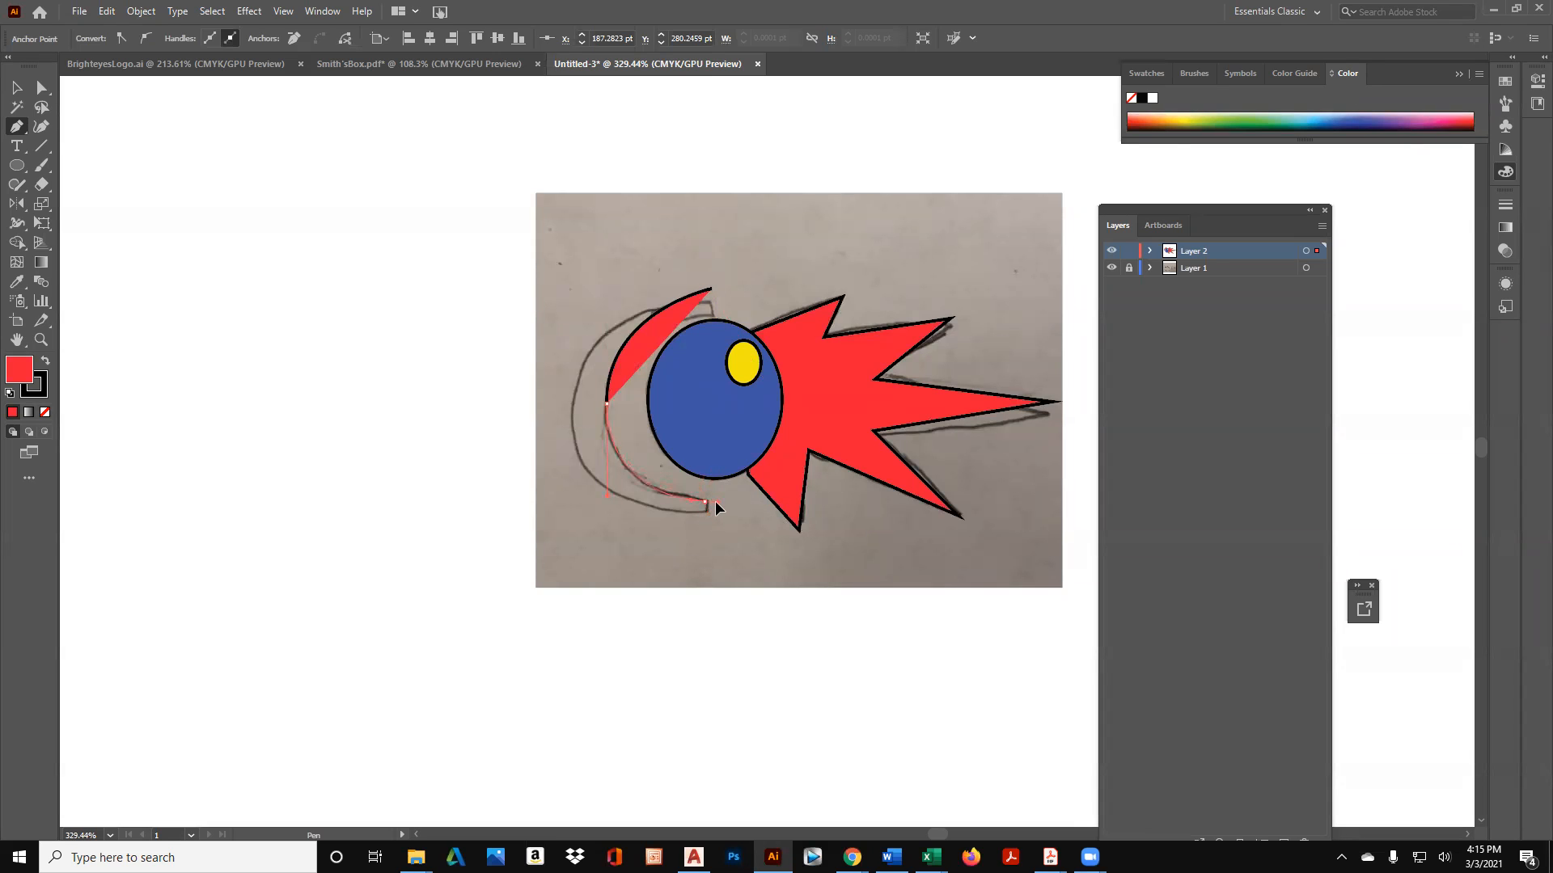
pyautogui.moveTo(714, 501); pyautogui.dragTo(717, 502)
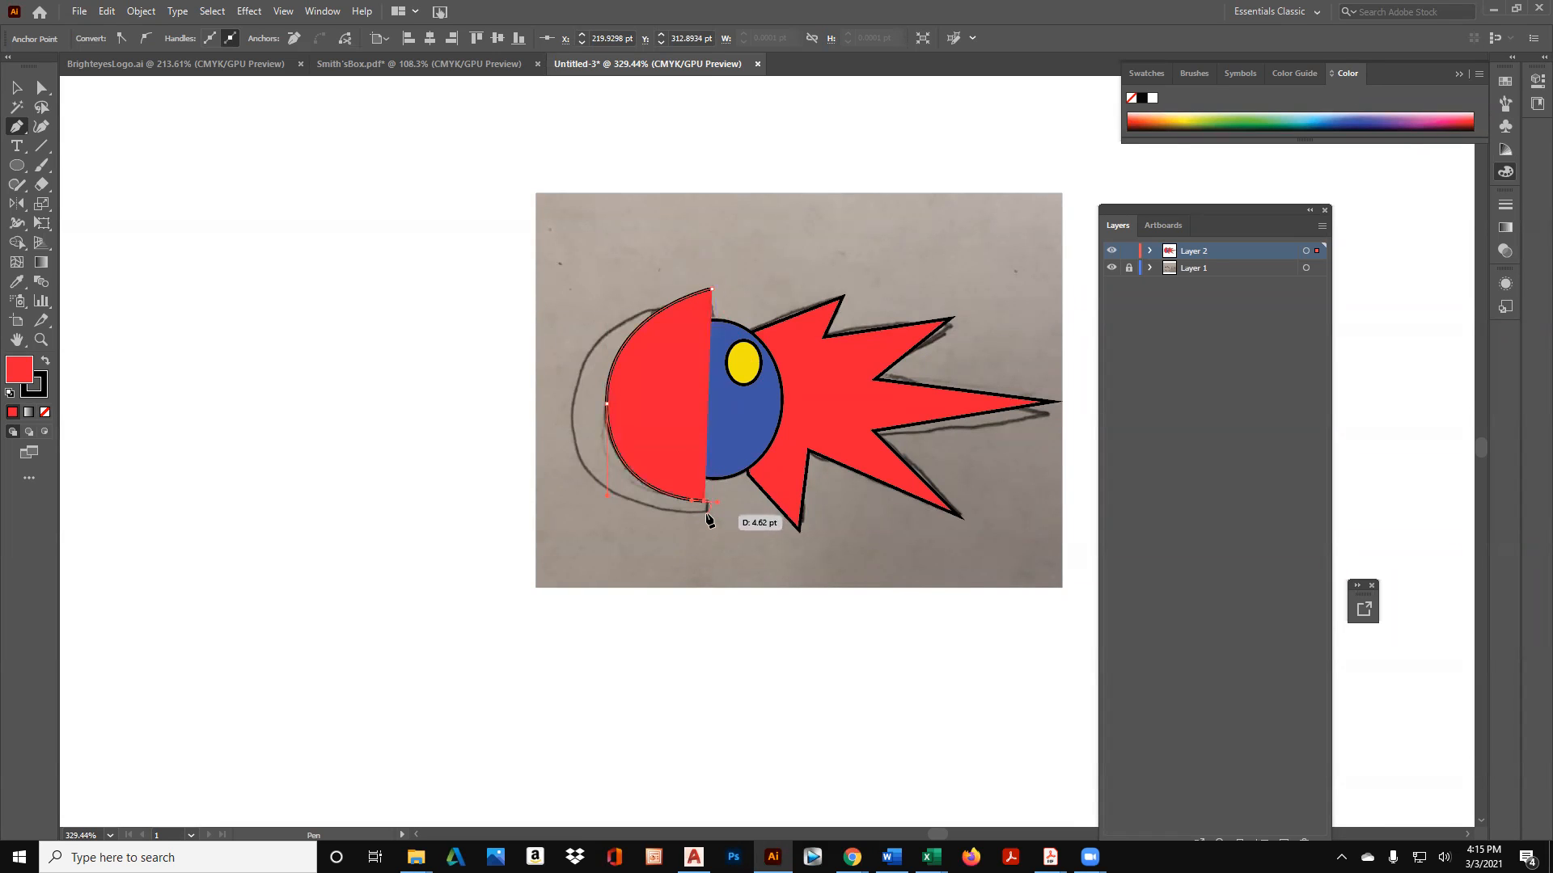
pyautogui.moveTo(570, 404); pyautogui.dragTo(570, 288)
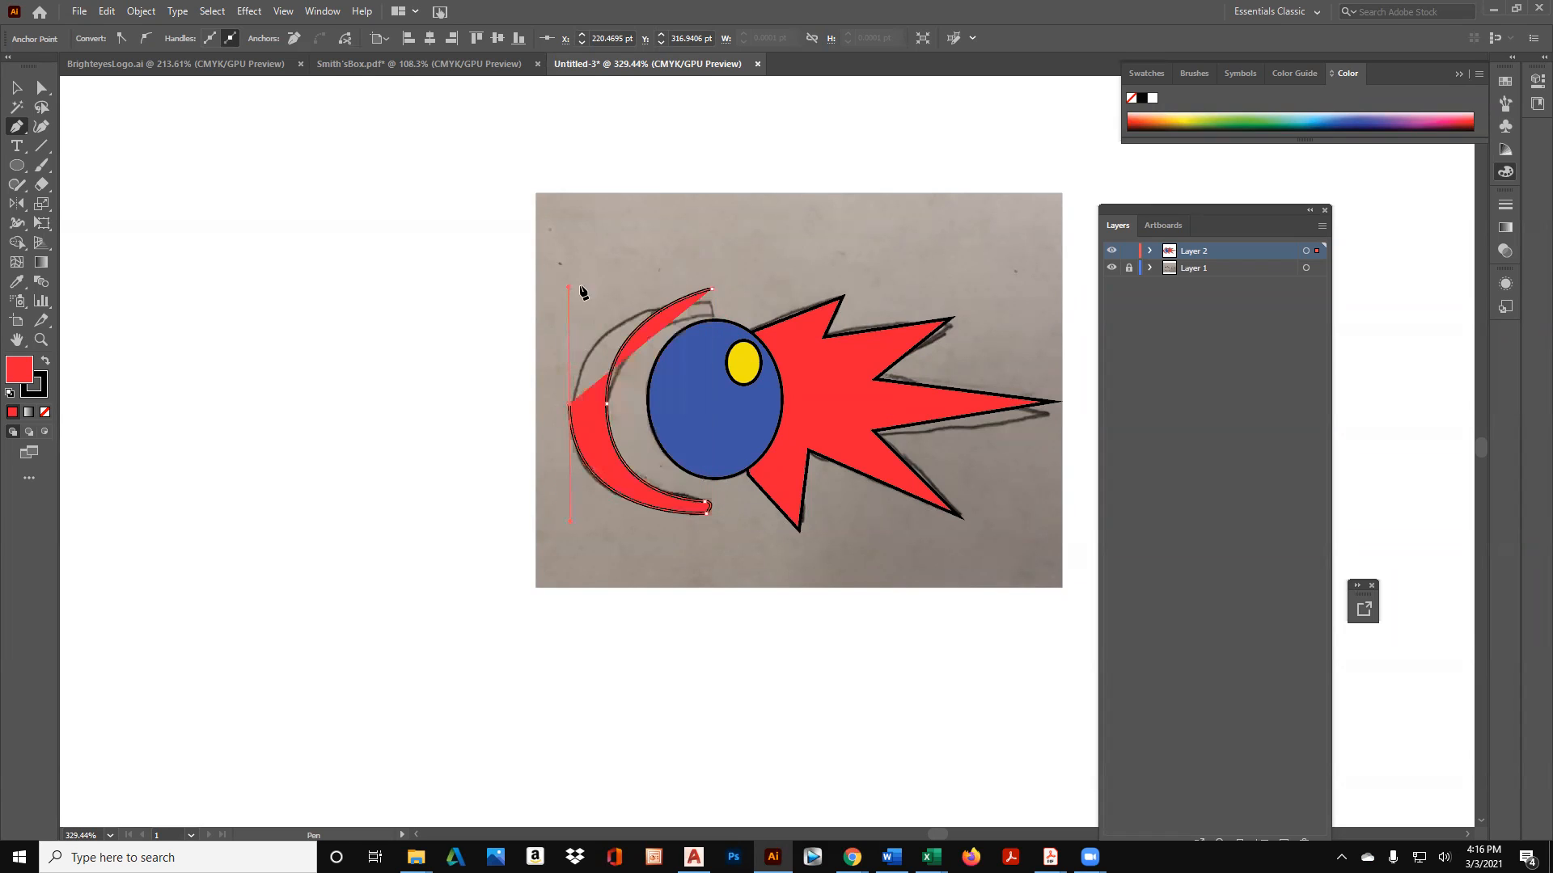
pyautogui.click(712, 276)
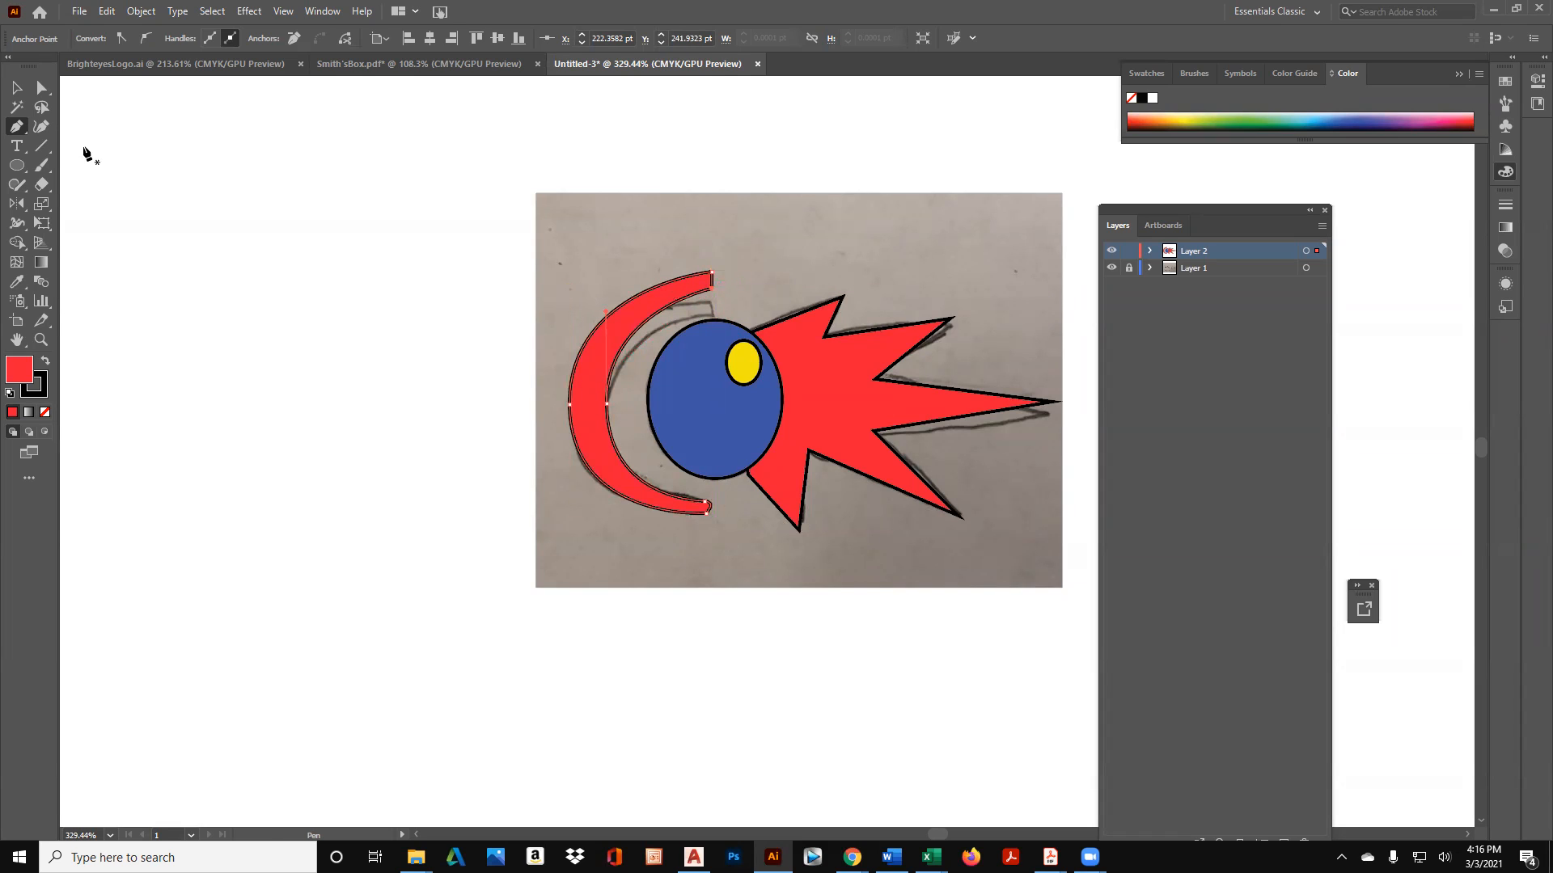
# Fill the crescent with near-black 0A0A0A and hide the sketch on Layer 1.
pyautogui.click(11, 87)
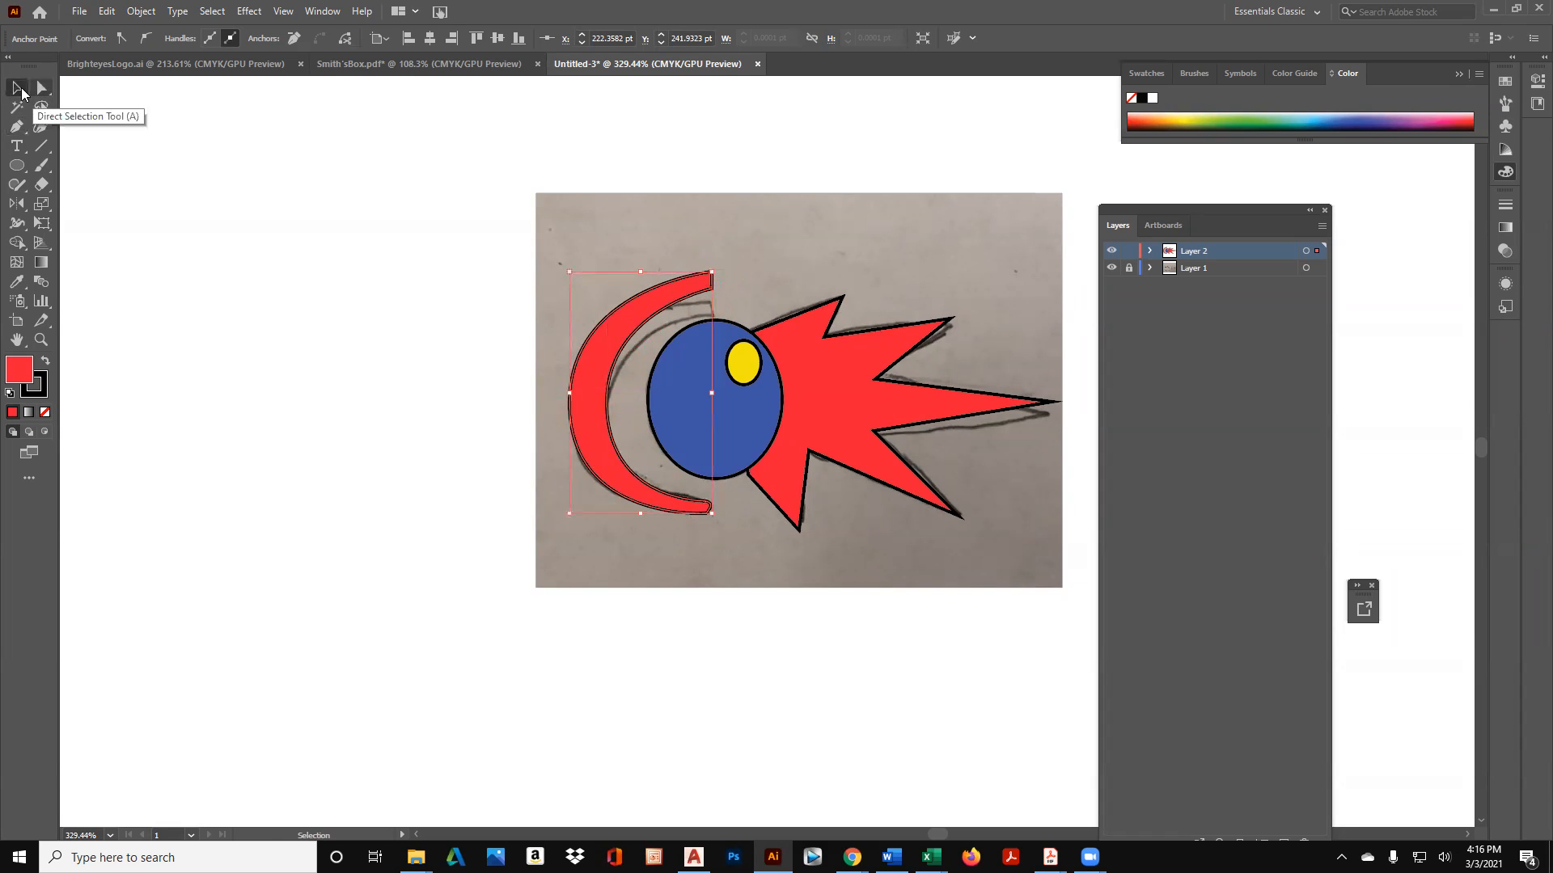
pyautogui.doubleClick(24, 373)
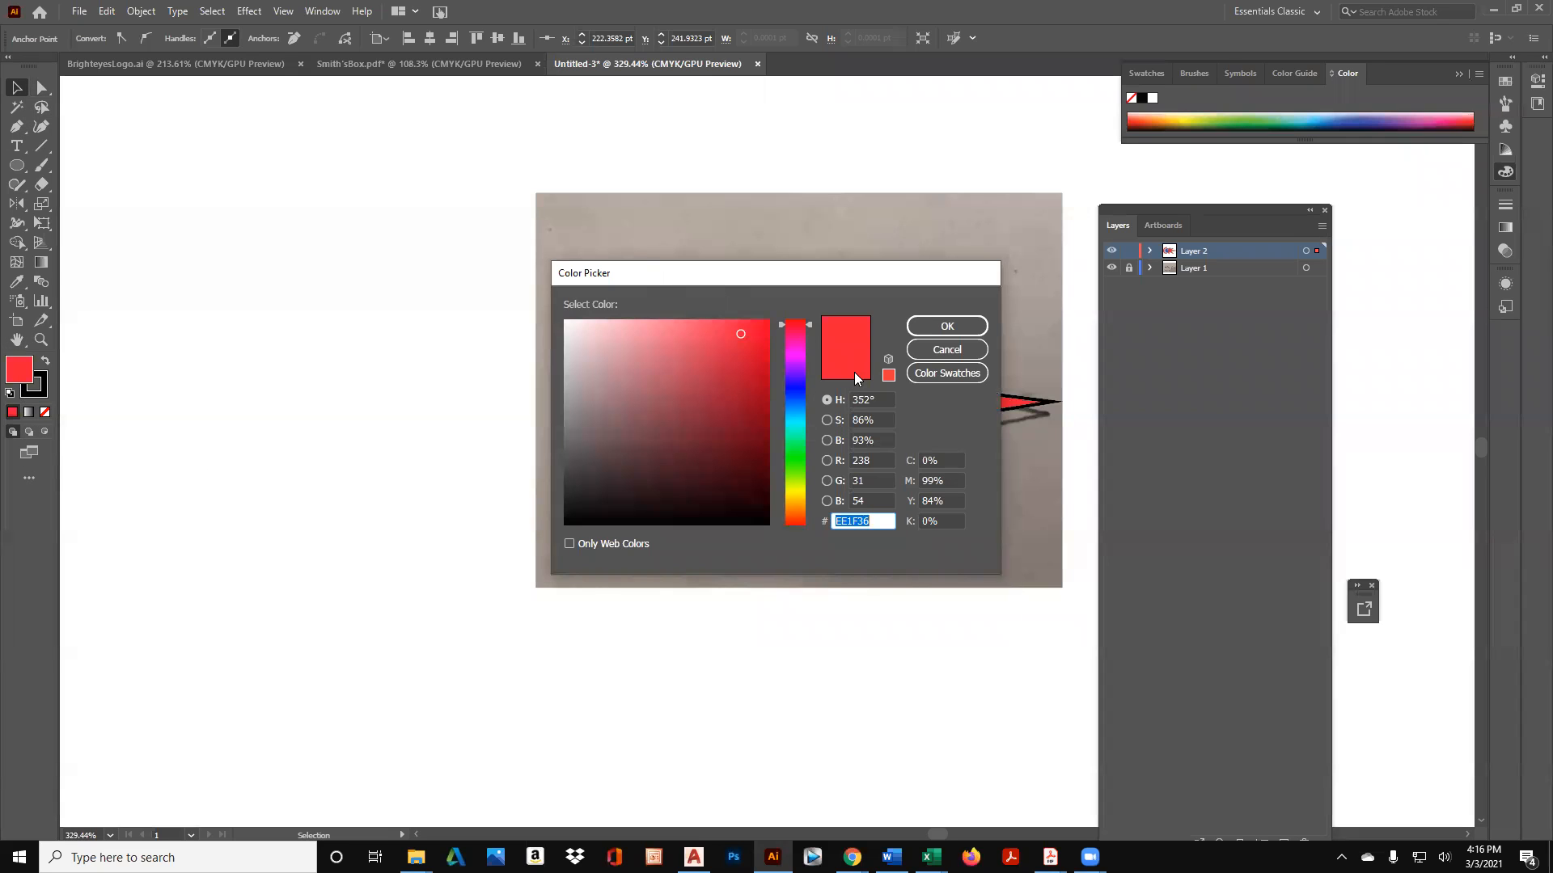
pyautogui.click(569, 515)
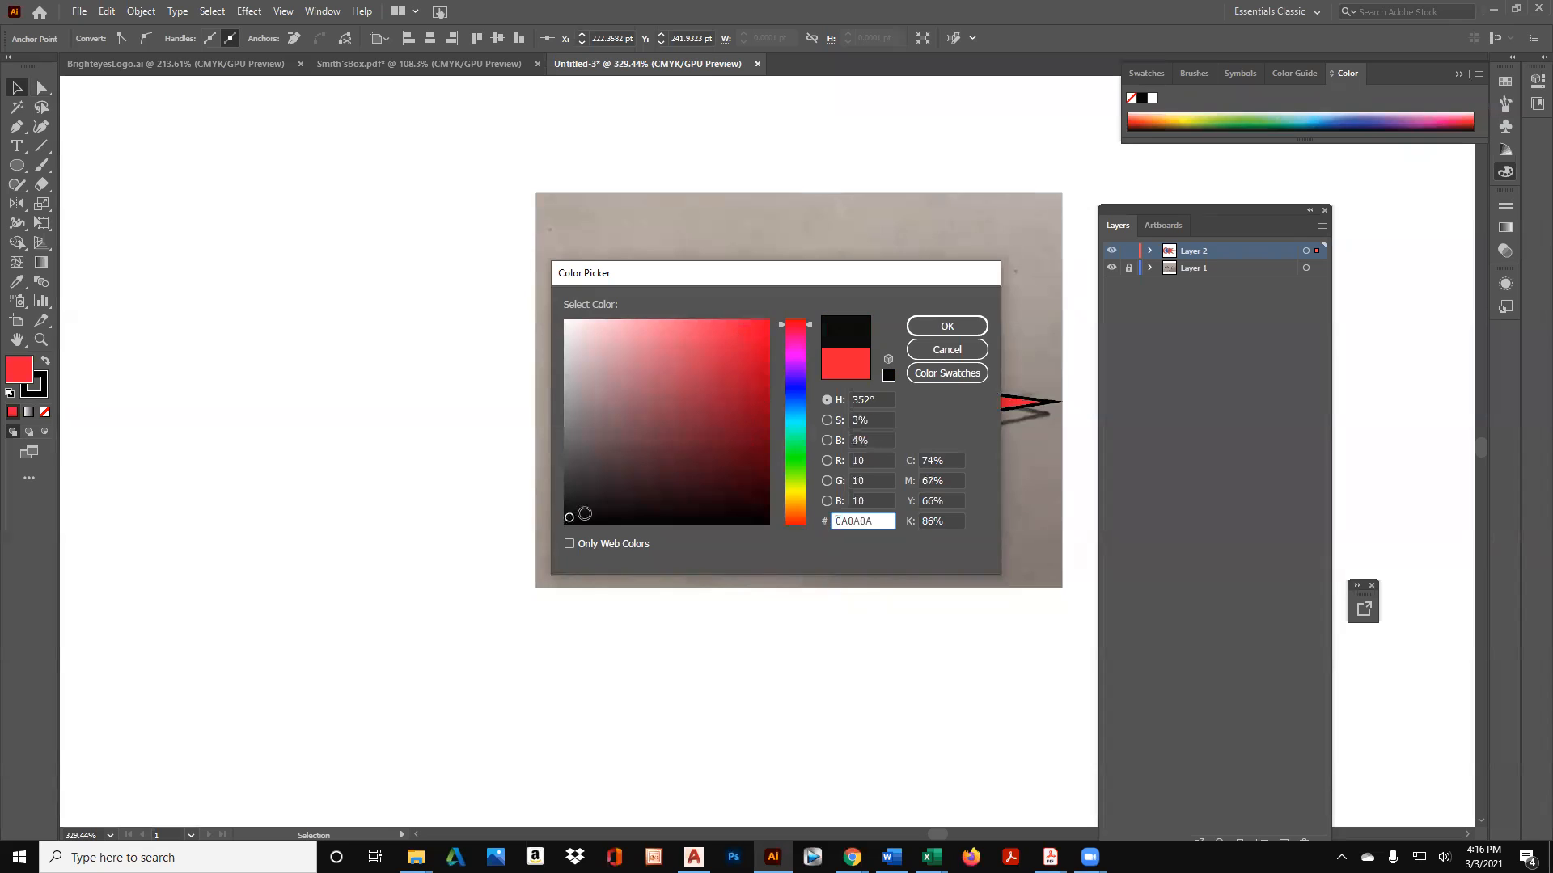
pyautogui.click(965, 325)
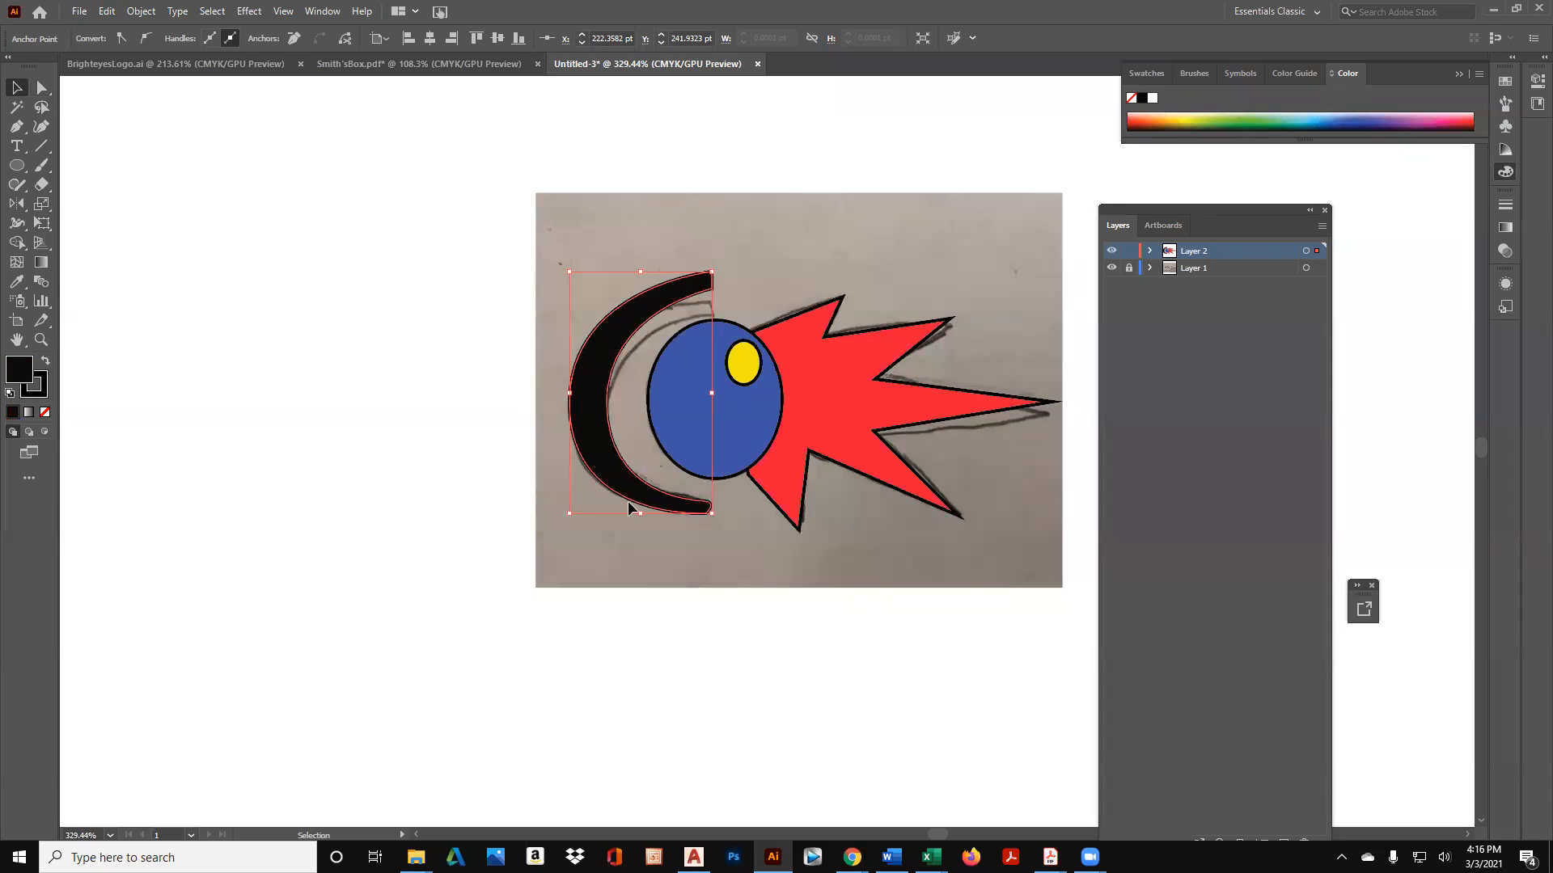
pyautogui.click(342, 283)
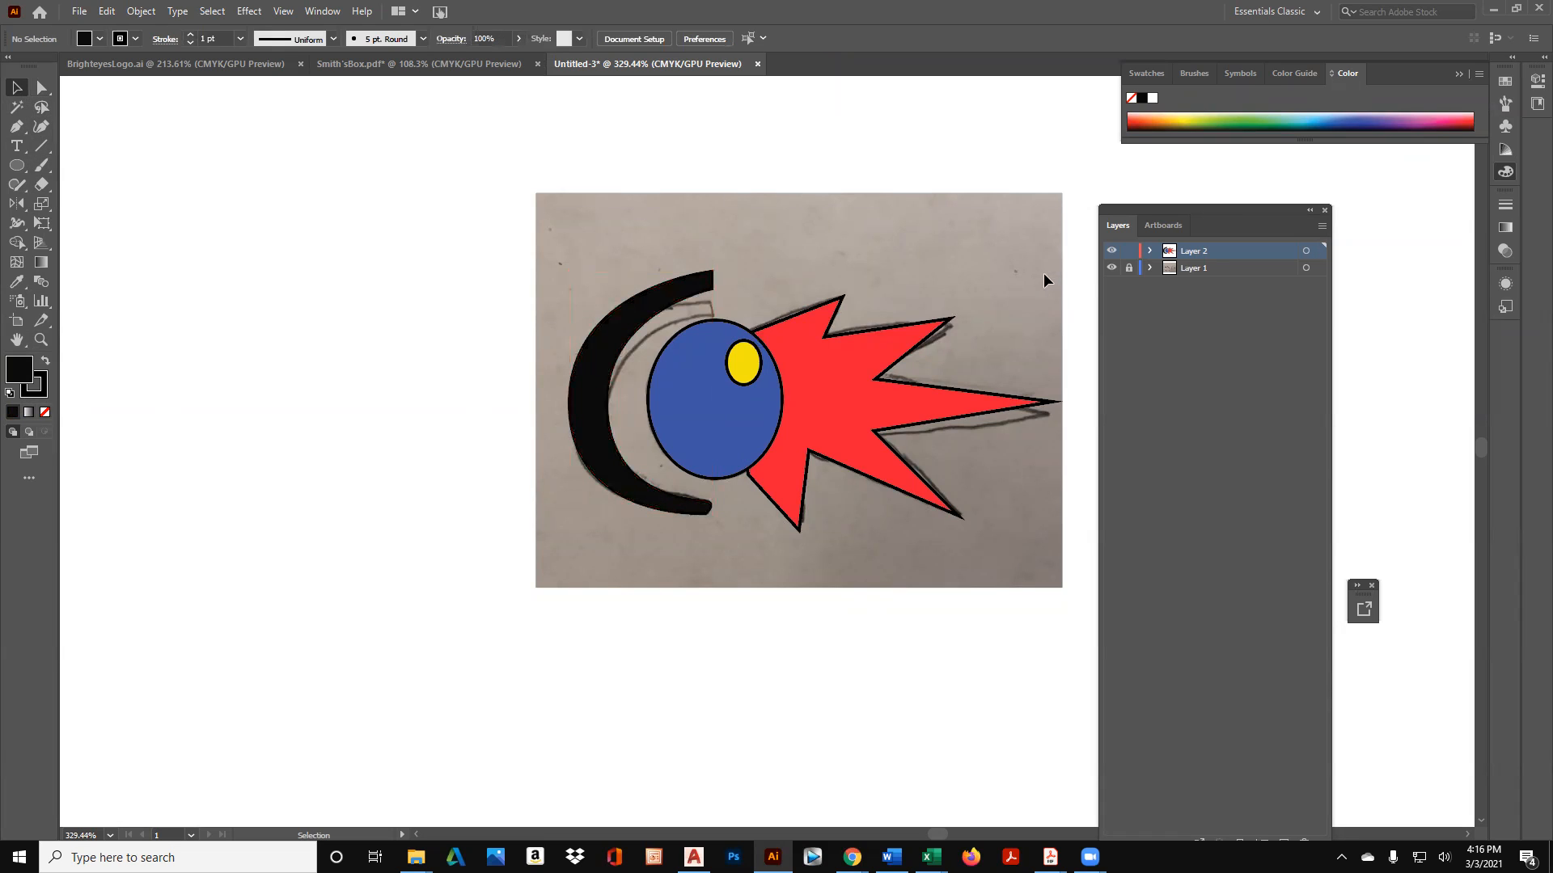
pyautogui.click(1110, 267)
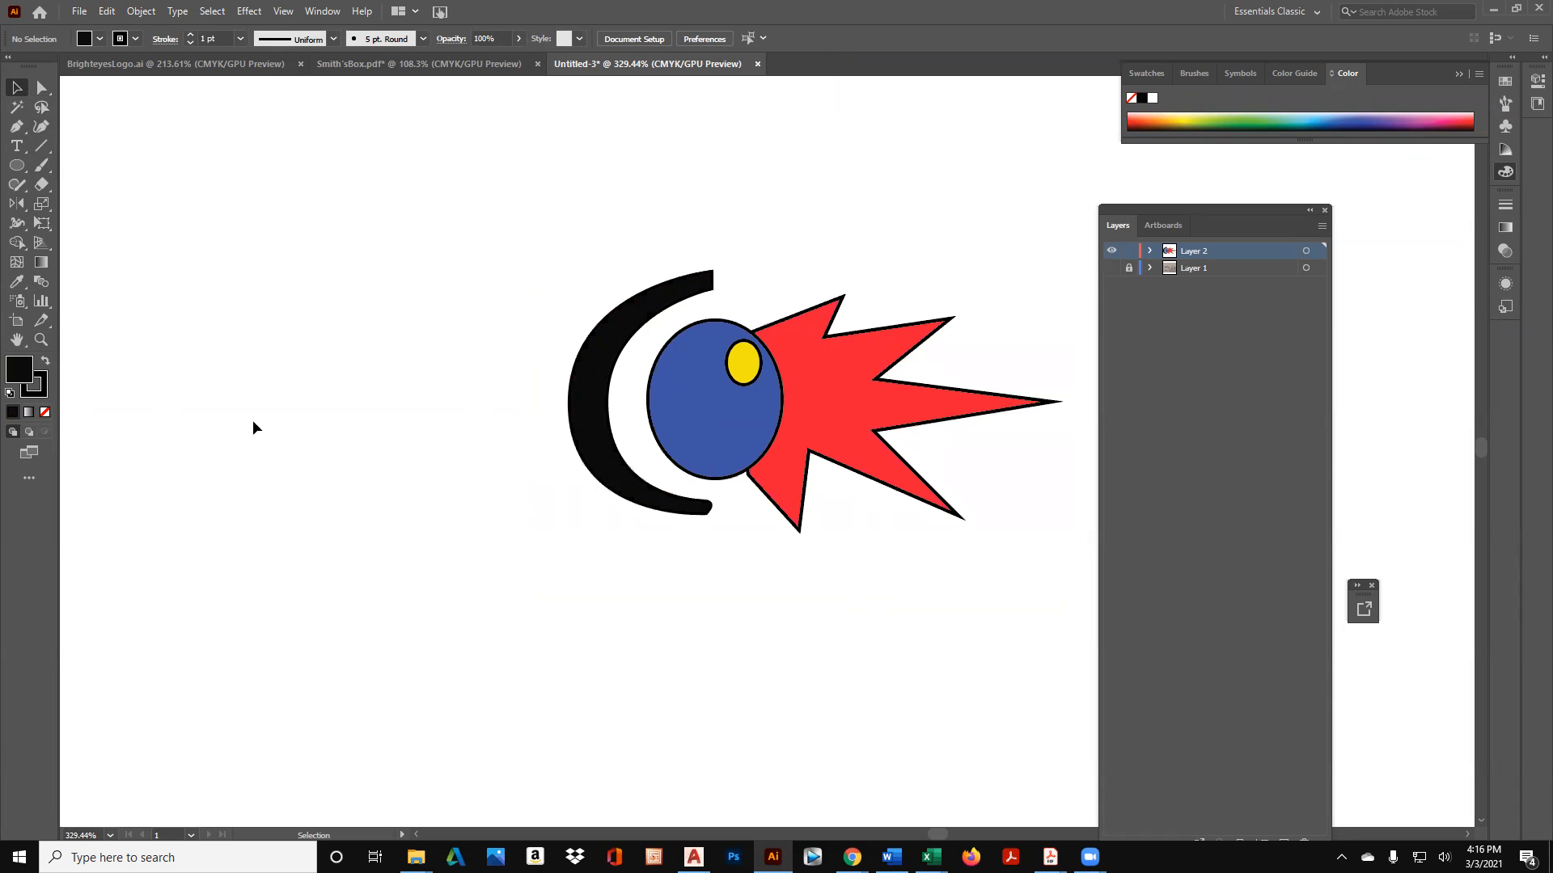
# Try moving the black crescent away from the eyeball and undo the move.
pyautogui.click(41, 340)
pyautogui.moveTo(730, 508); pyautogui.dragTo(850, 496)
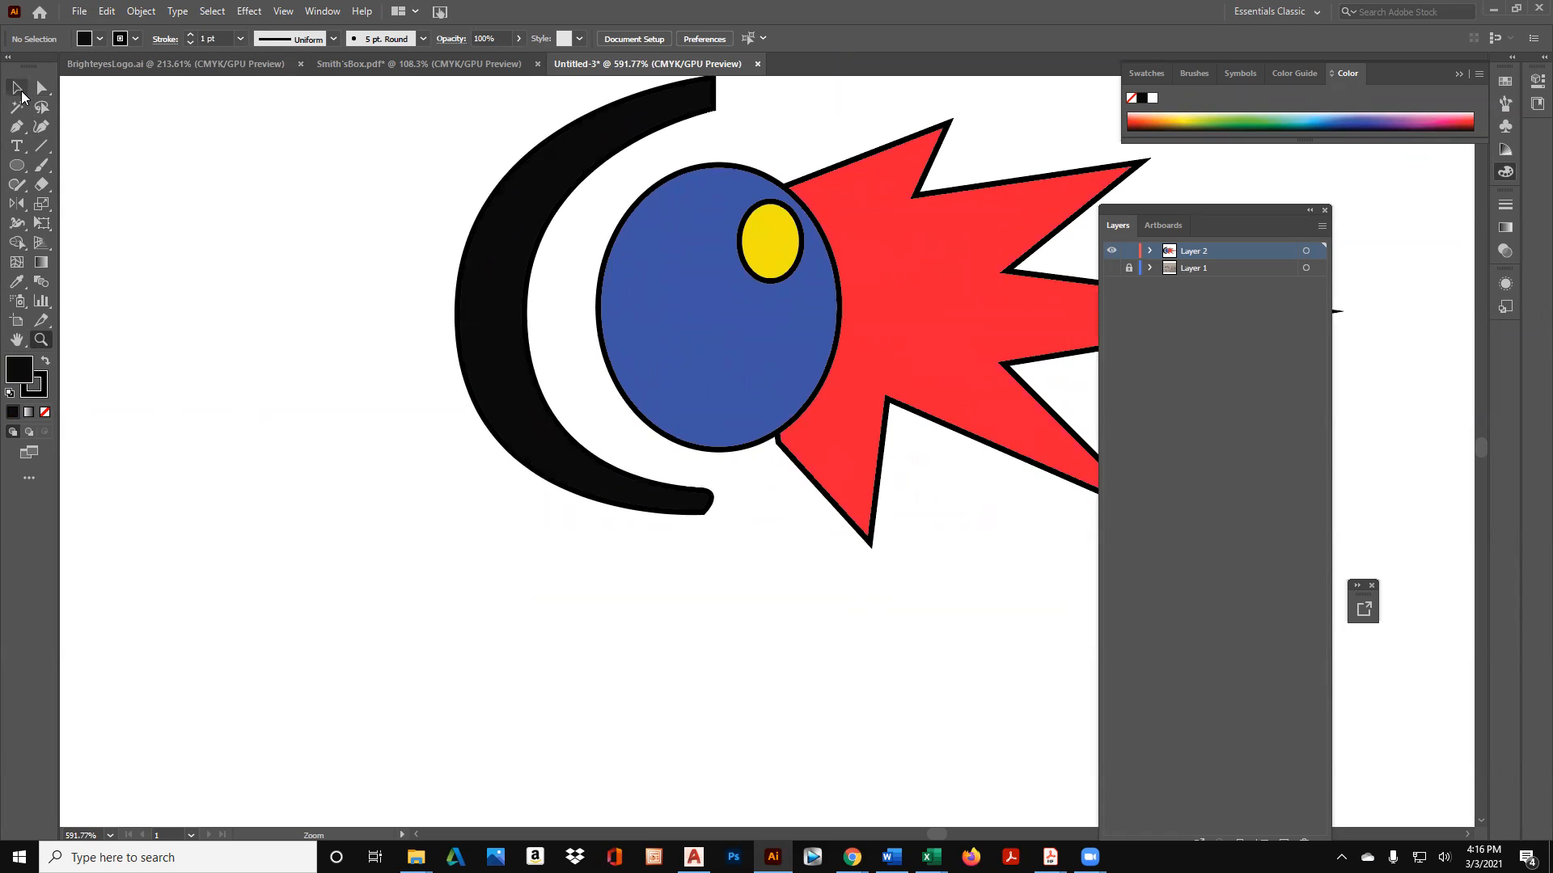
pyautogui.click(22, 93)
pyautogui.moveTo(492, 293); pyautogui.dragTo(237, 420)
pyautogui.hotkey('ctrl', 'z')
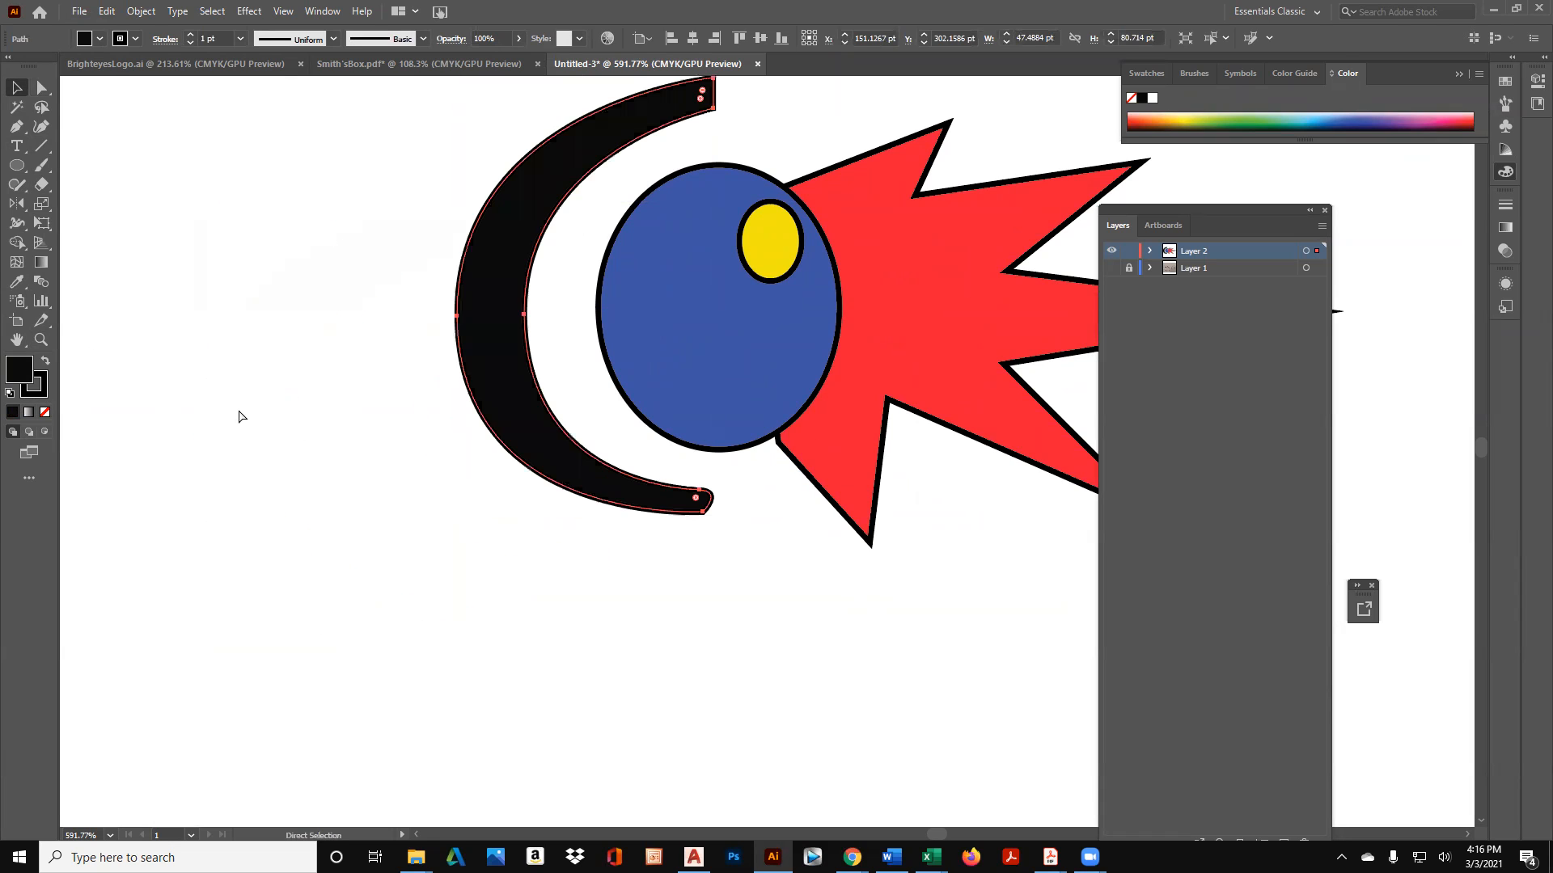
# Convert the rounded anchor point at the crescent's lower tip to a corner point.
pyautogui.click(41, 87)
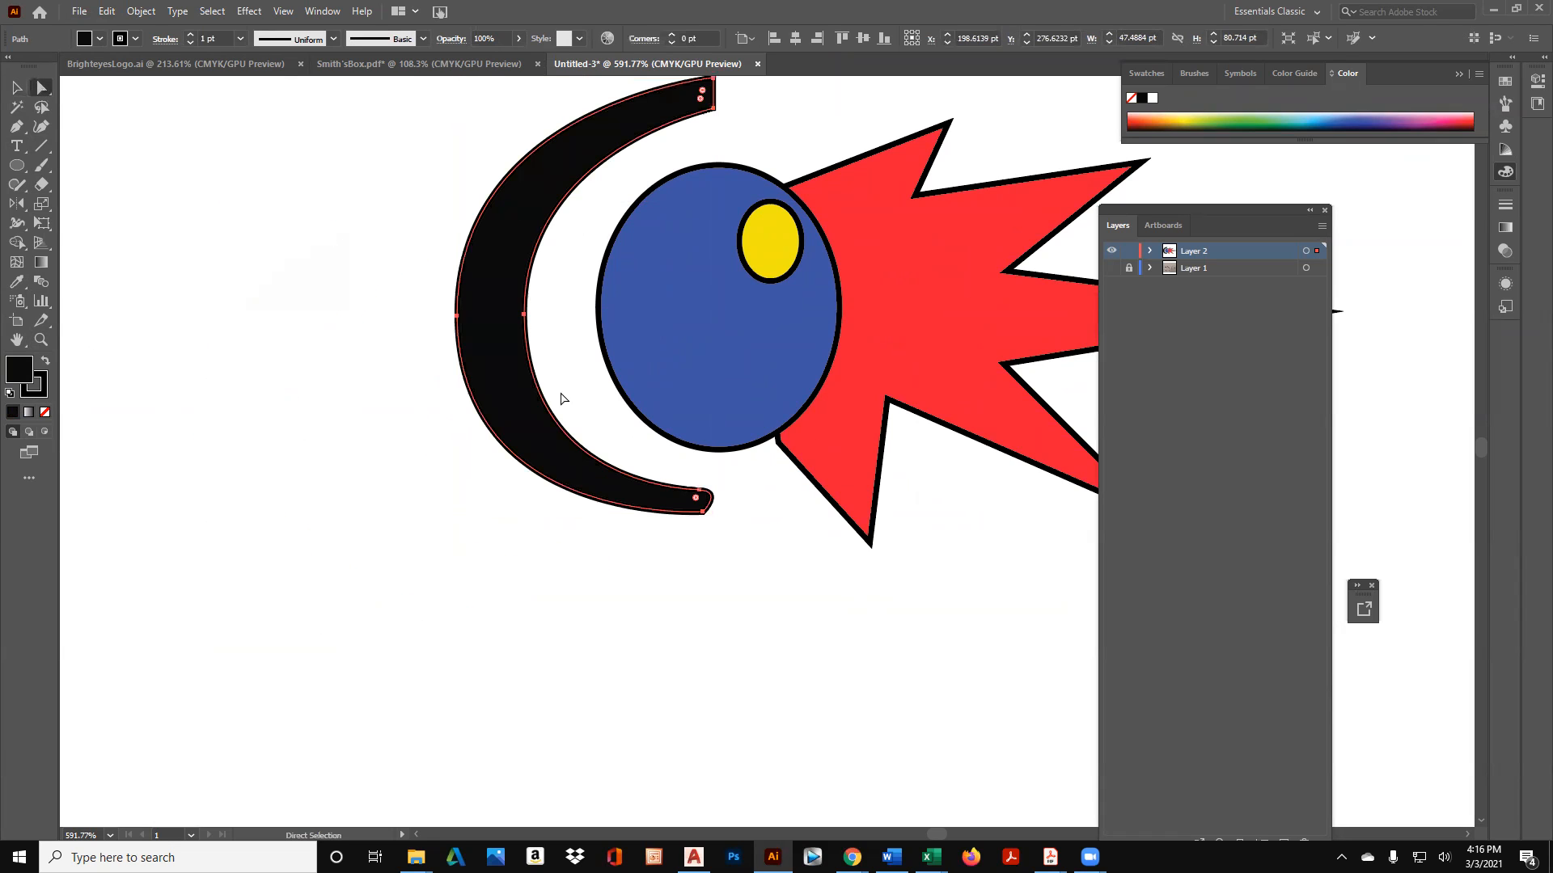
pyautogui.click(700, 496)
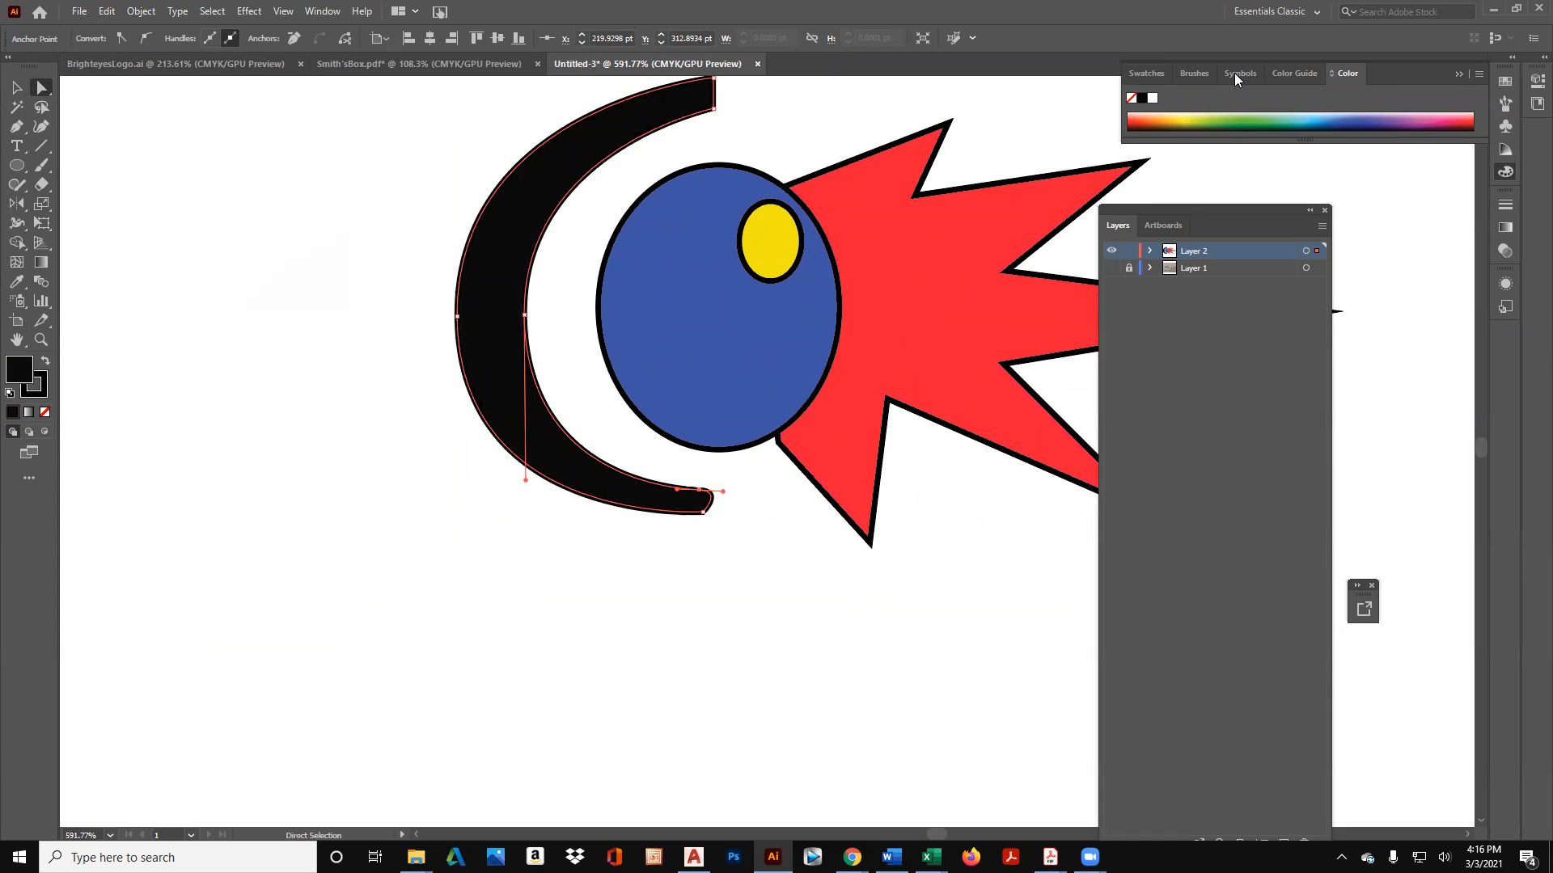
pyautogui.click(121, 38)
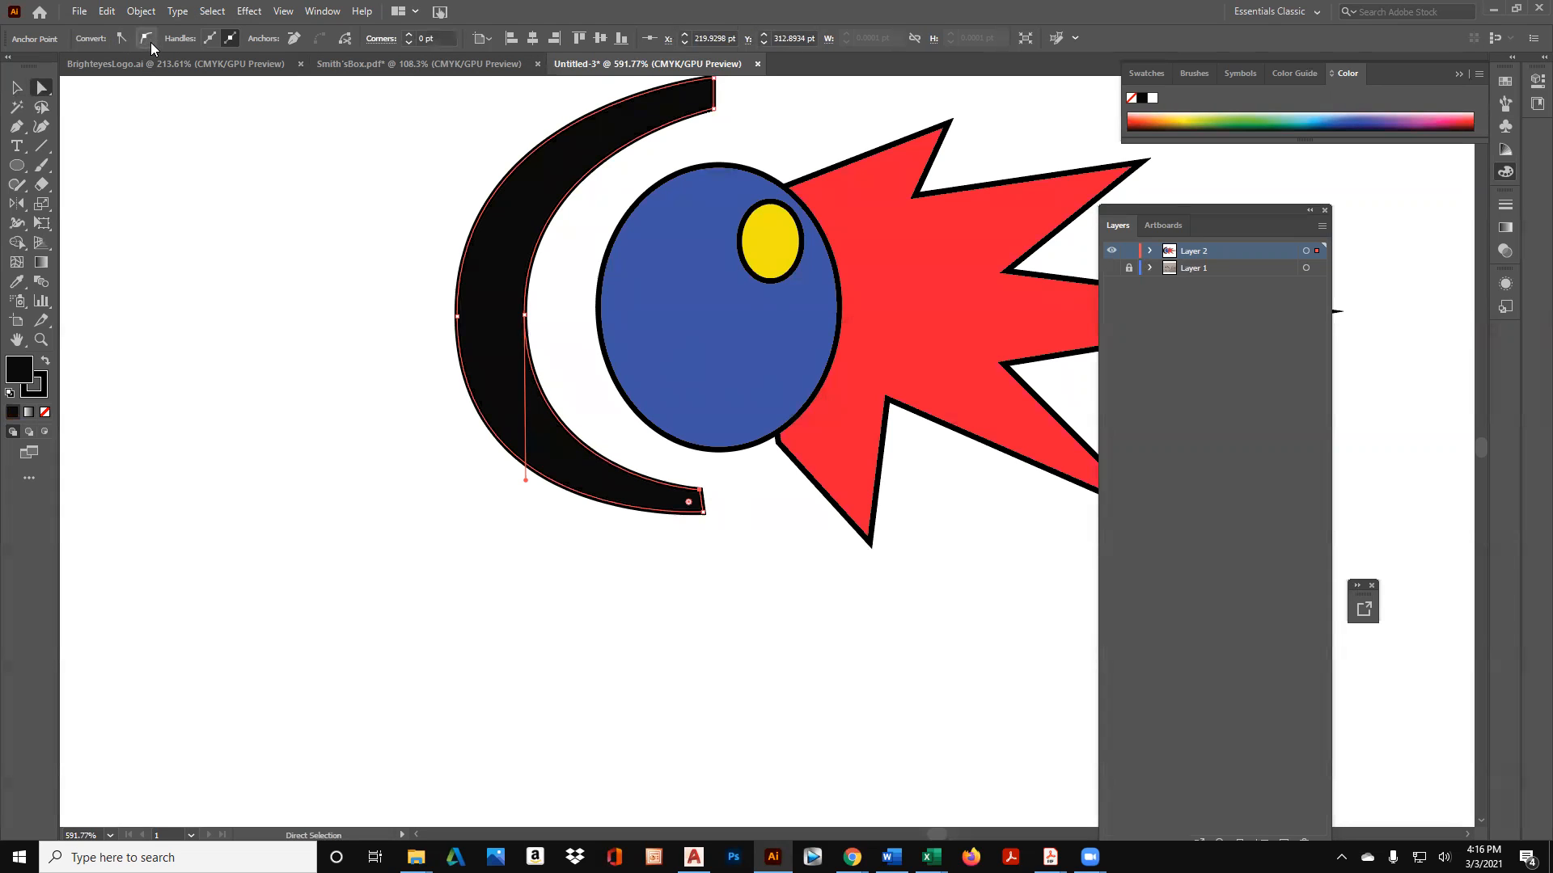
pyautogui.click(148, 41)
pyautogui.click(120, 41)
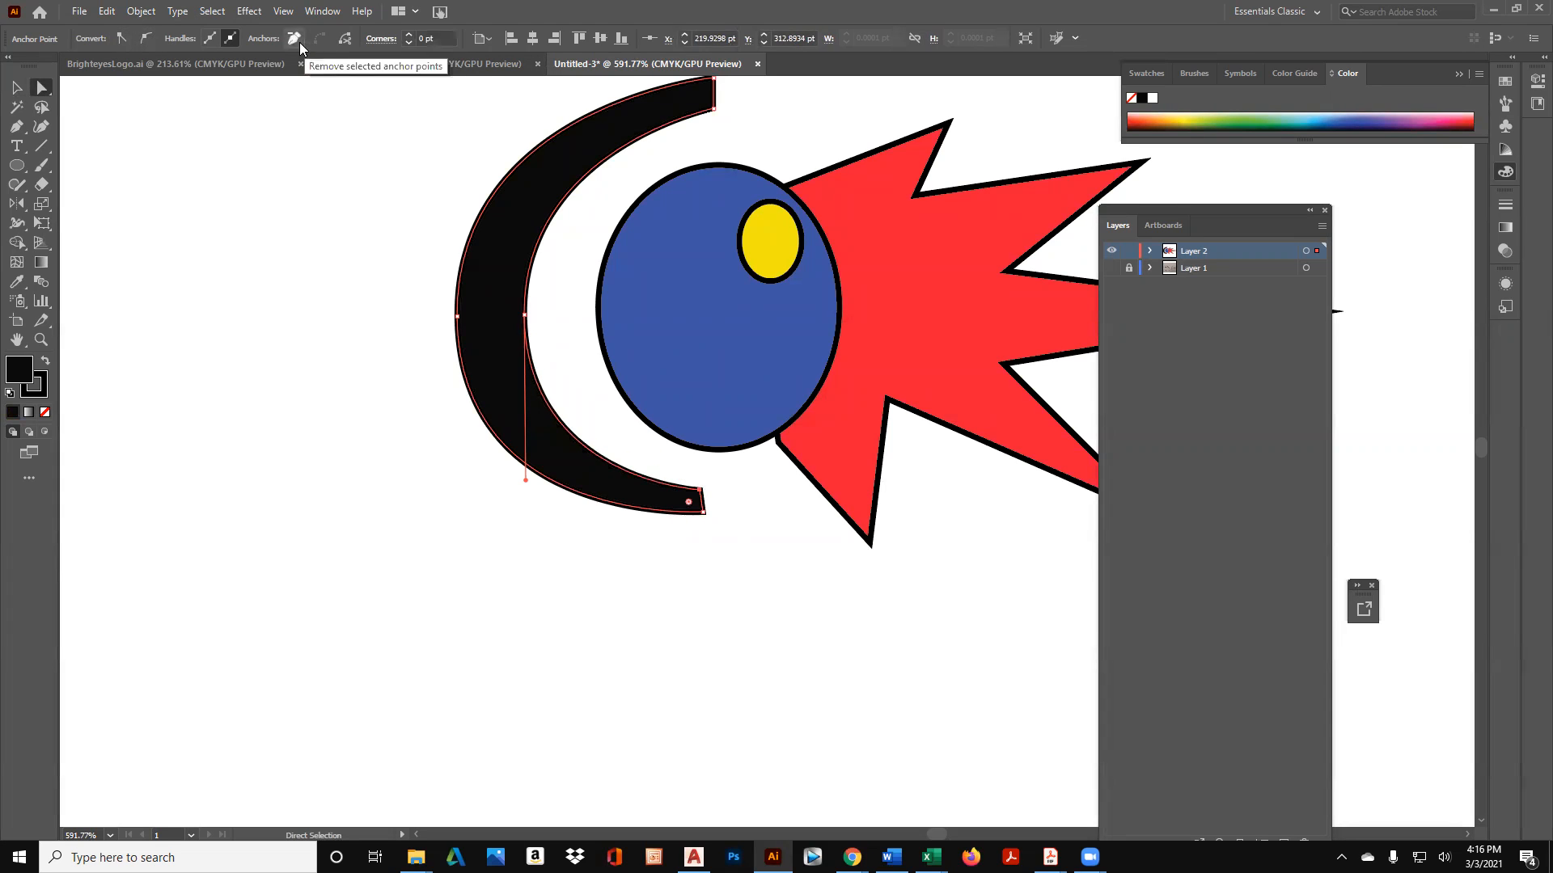
# Add an anchor point on the lower part of the crescent's inner curve and move it toward the blue eyeball.
pyautogui.click(22, 132)
pyautogui.click(575, 438)
pyautogui.press('a')
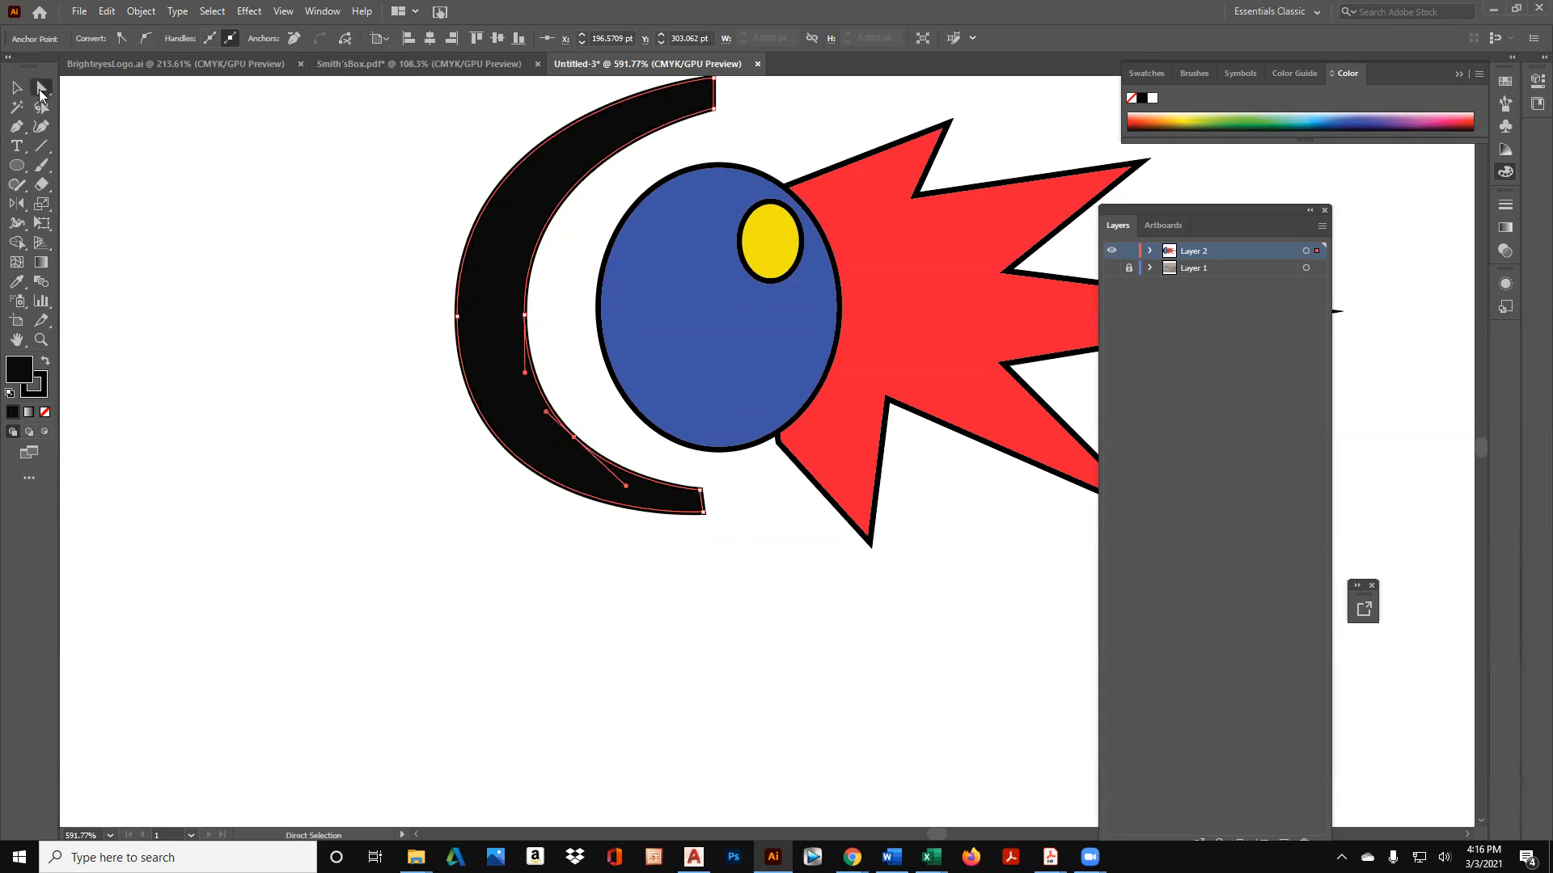
pyautogui.moveTo(579, 444); pyautogui.dragTo(602, 411)
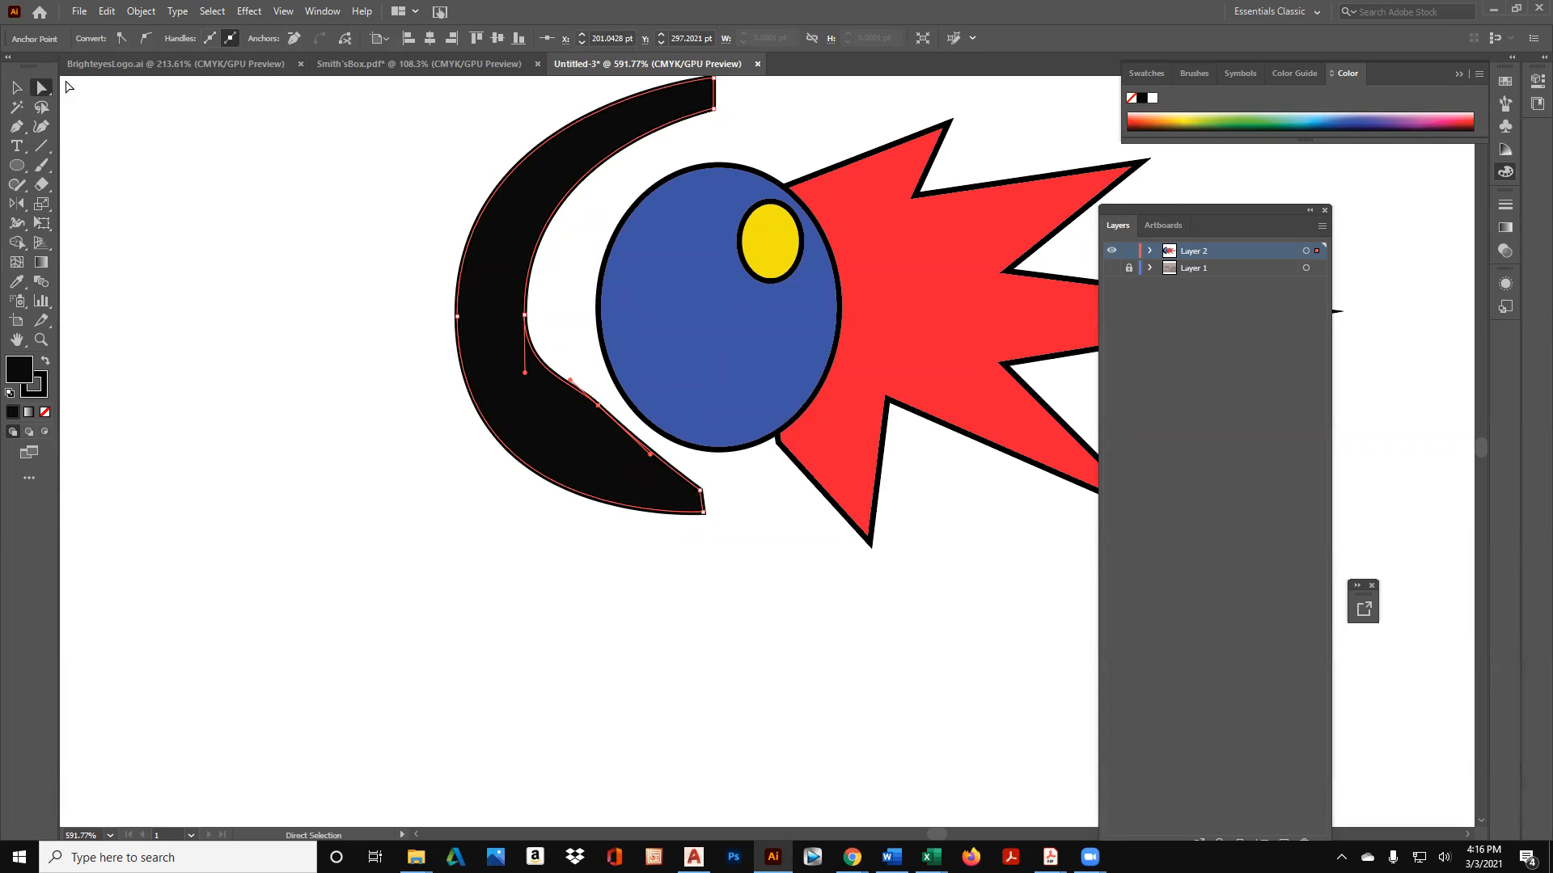
# Delete the added anchor point from the crescent's inner curve with the Delete Anchor Point tool.
pyautogui.click(14, 129)
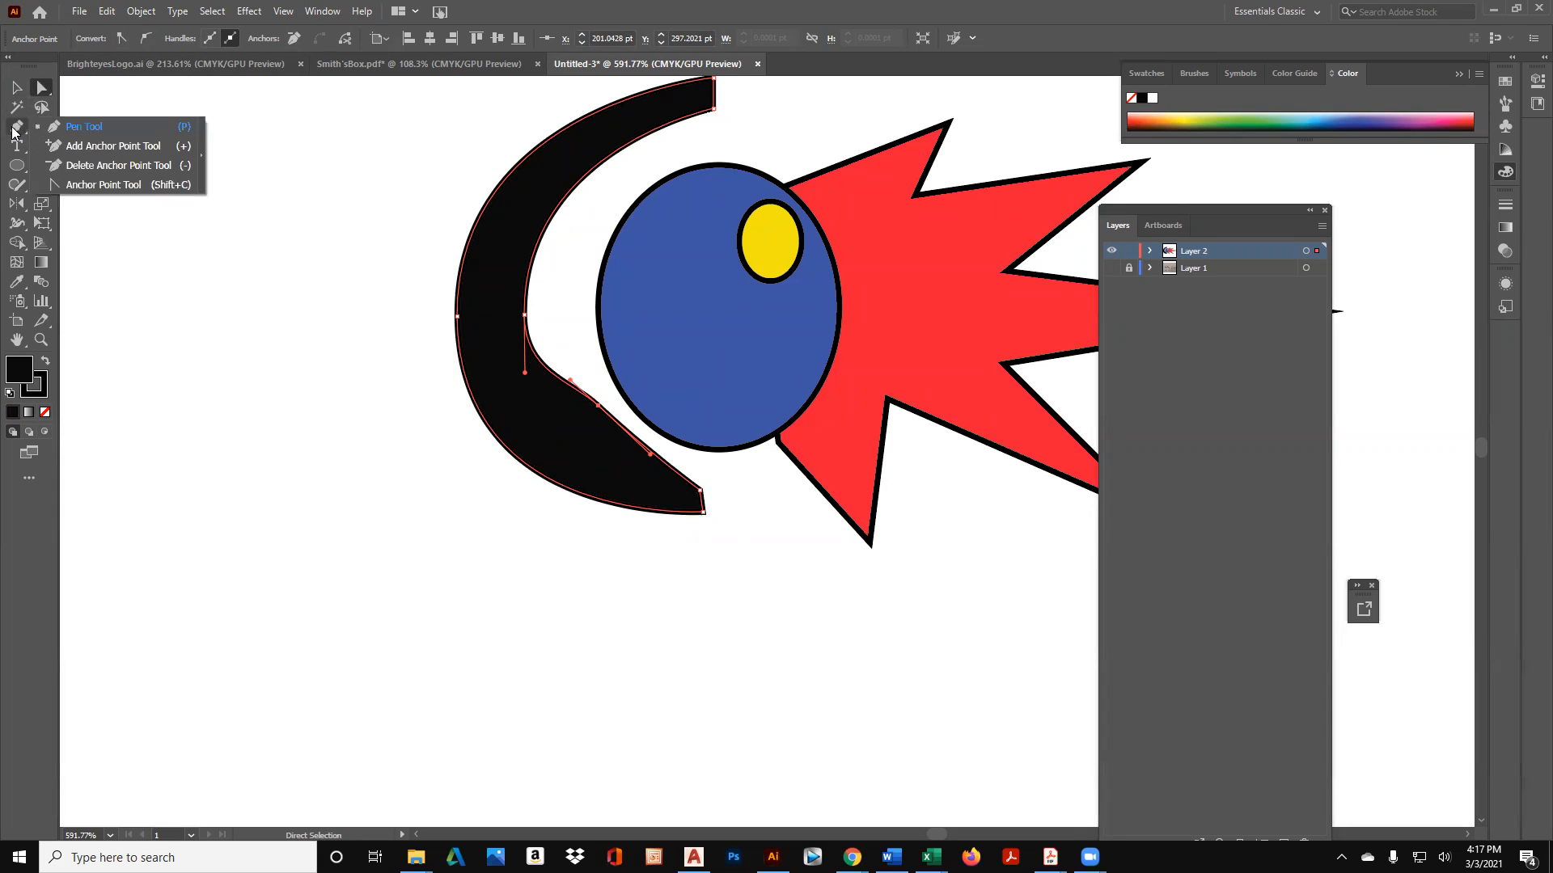
pyautogui.click(118, 165)
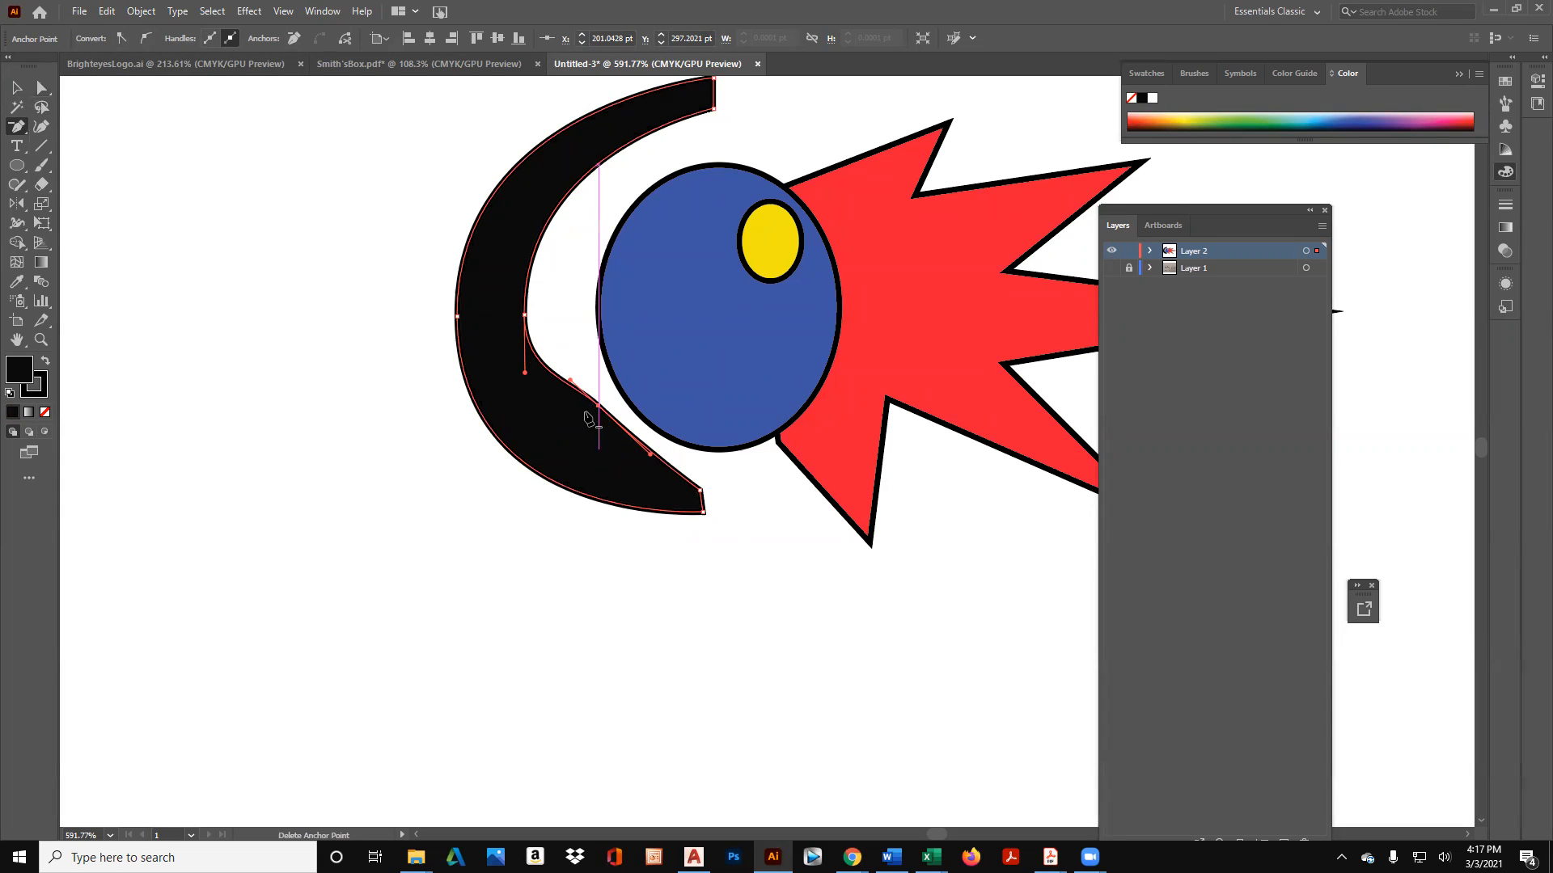
pyautogui.click(597, 405)
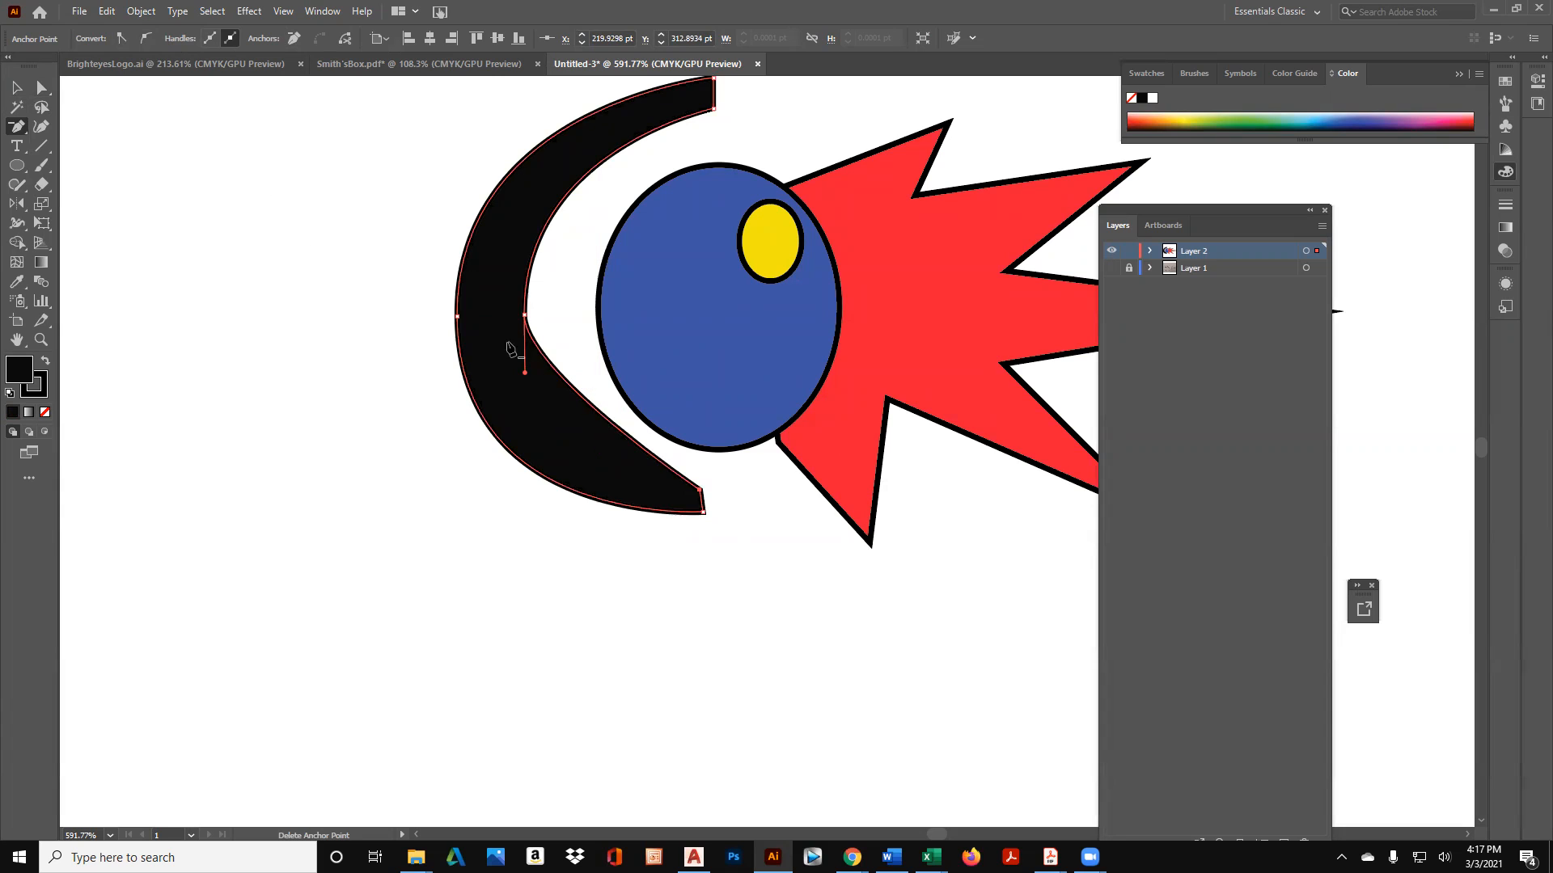
# Lengthen the downward handle of the crescent's middle inner anchor to make the lower inner curve round, and deselect the shape.
pyautogui.click(42, 87)
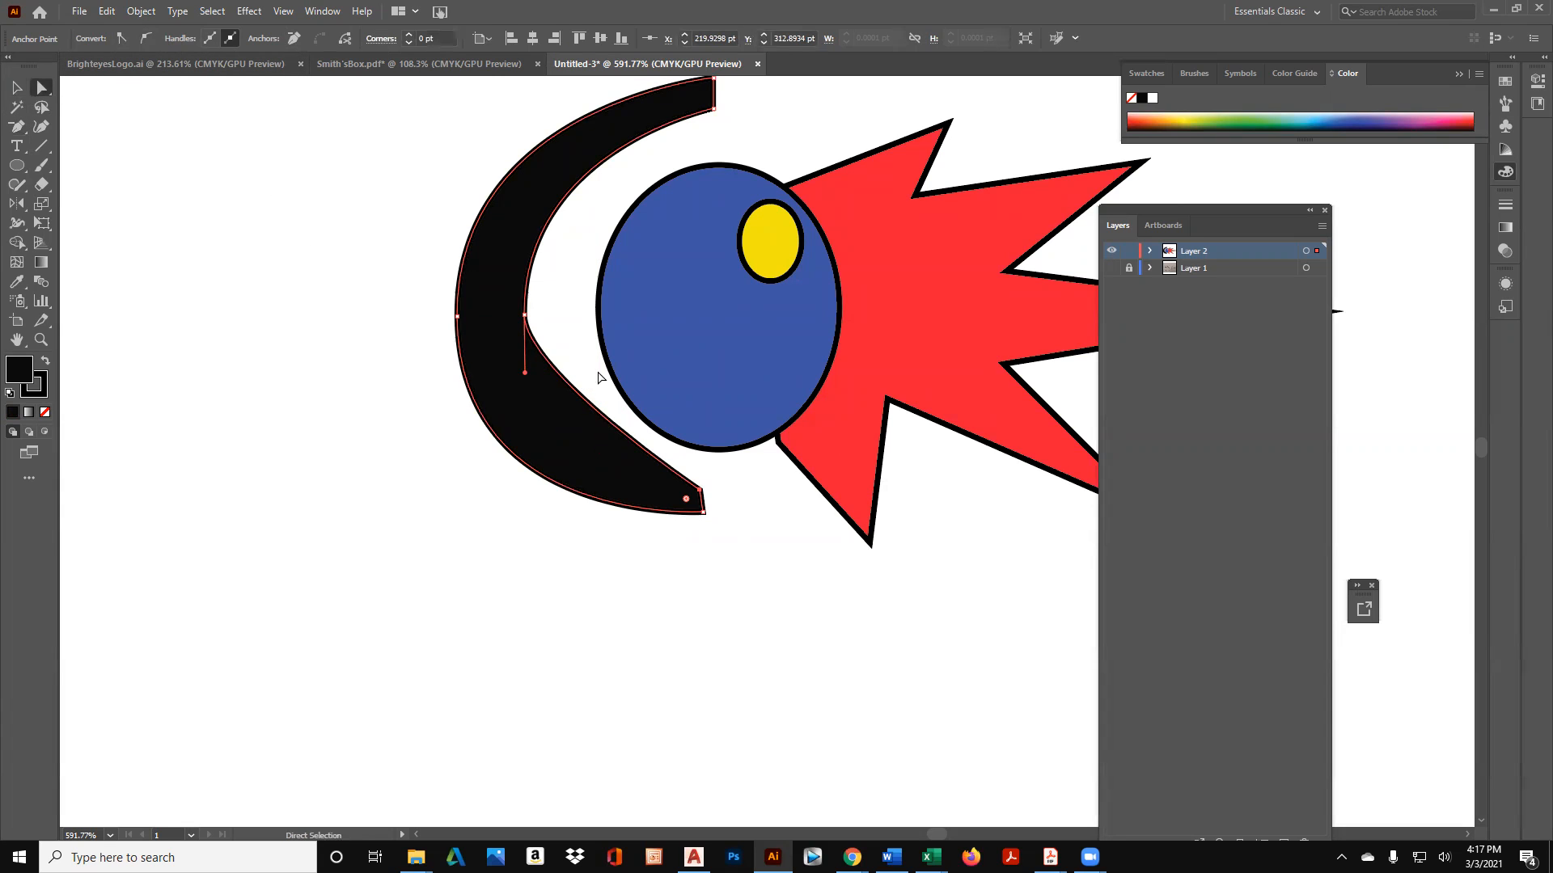
pyautogui.moveTo(524, 374); pyautogui.dragTo(522, 324)
pyautogui.click(523, 316)
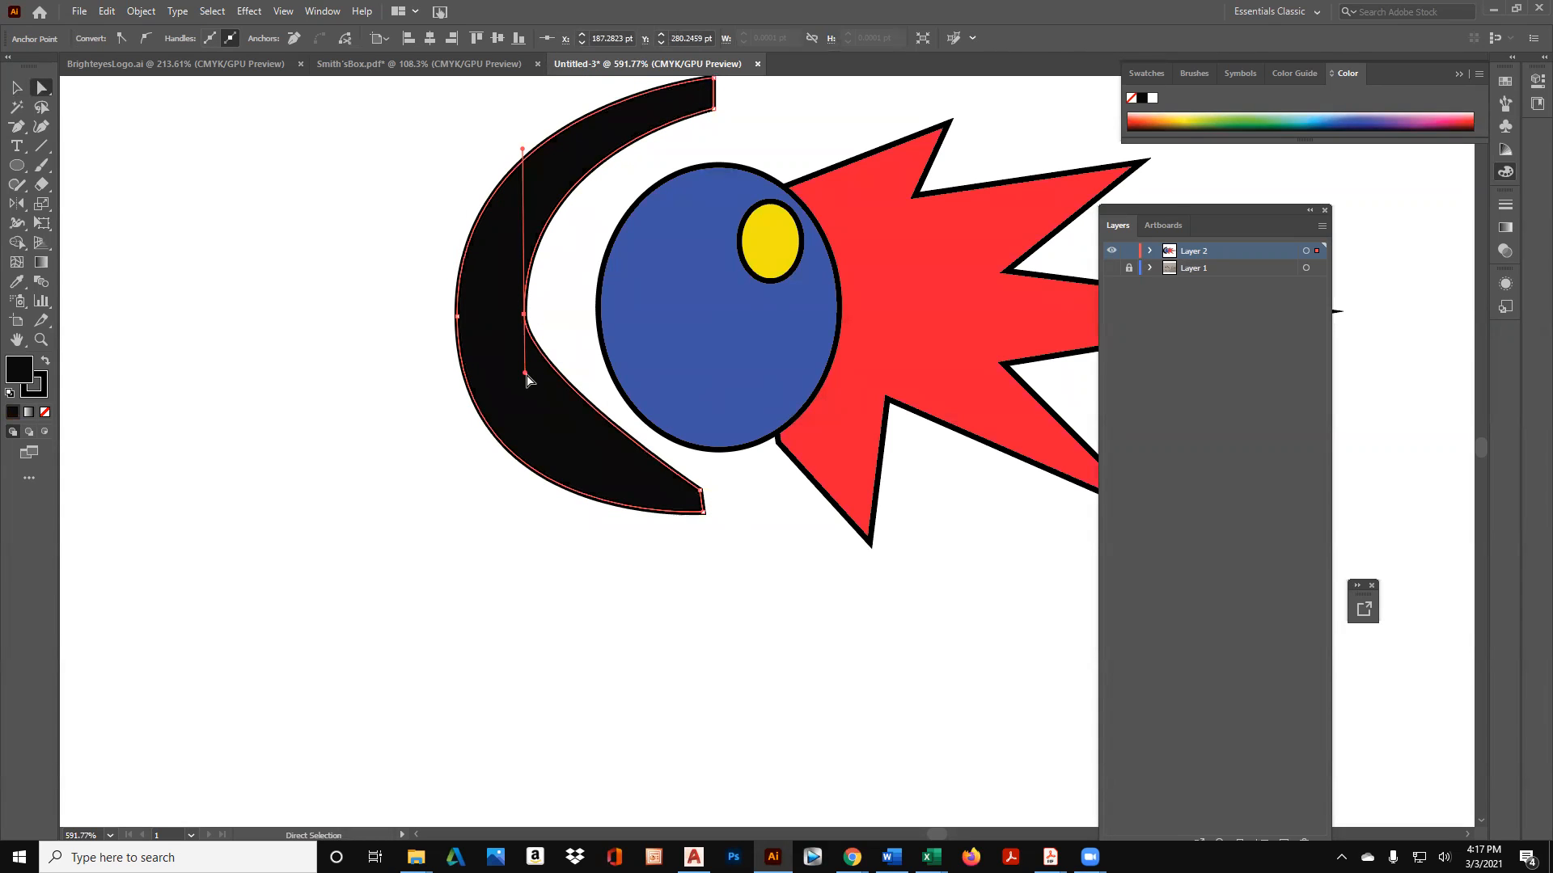
pyautogui.moveTo(530, 441); pyautogui.dragTo(512, 495)
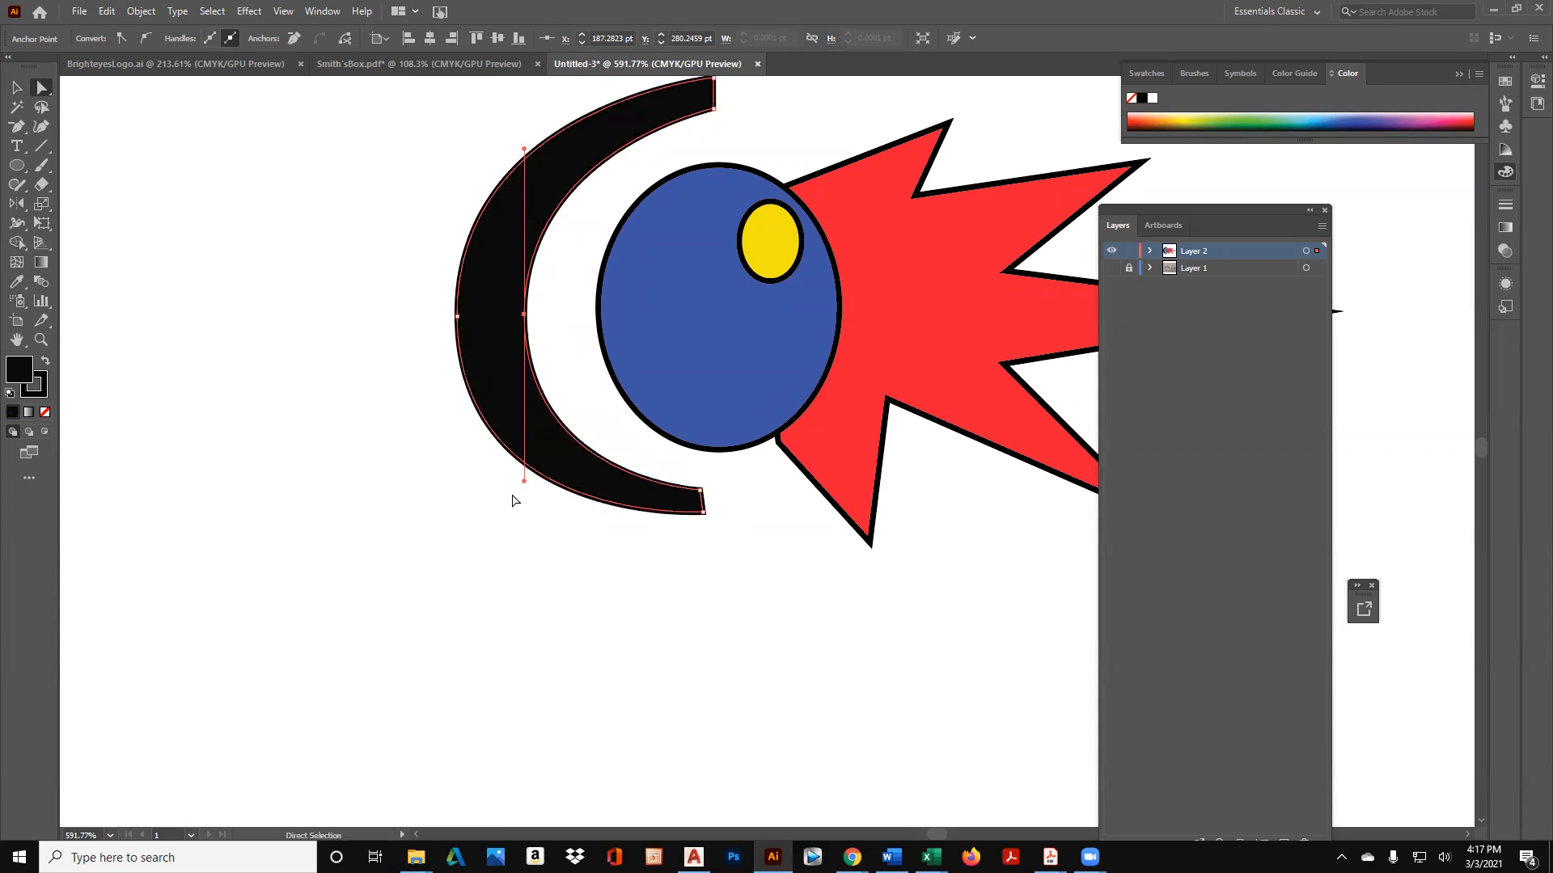
pyautogui.click(513, 477)
# Magnify the border between the blue eyeball and the red flame to examine the sharpness of the black outline.
pyautogui.click(41, 340)
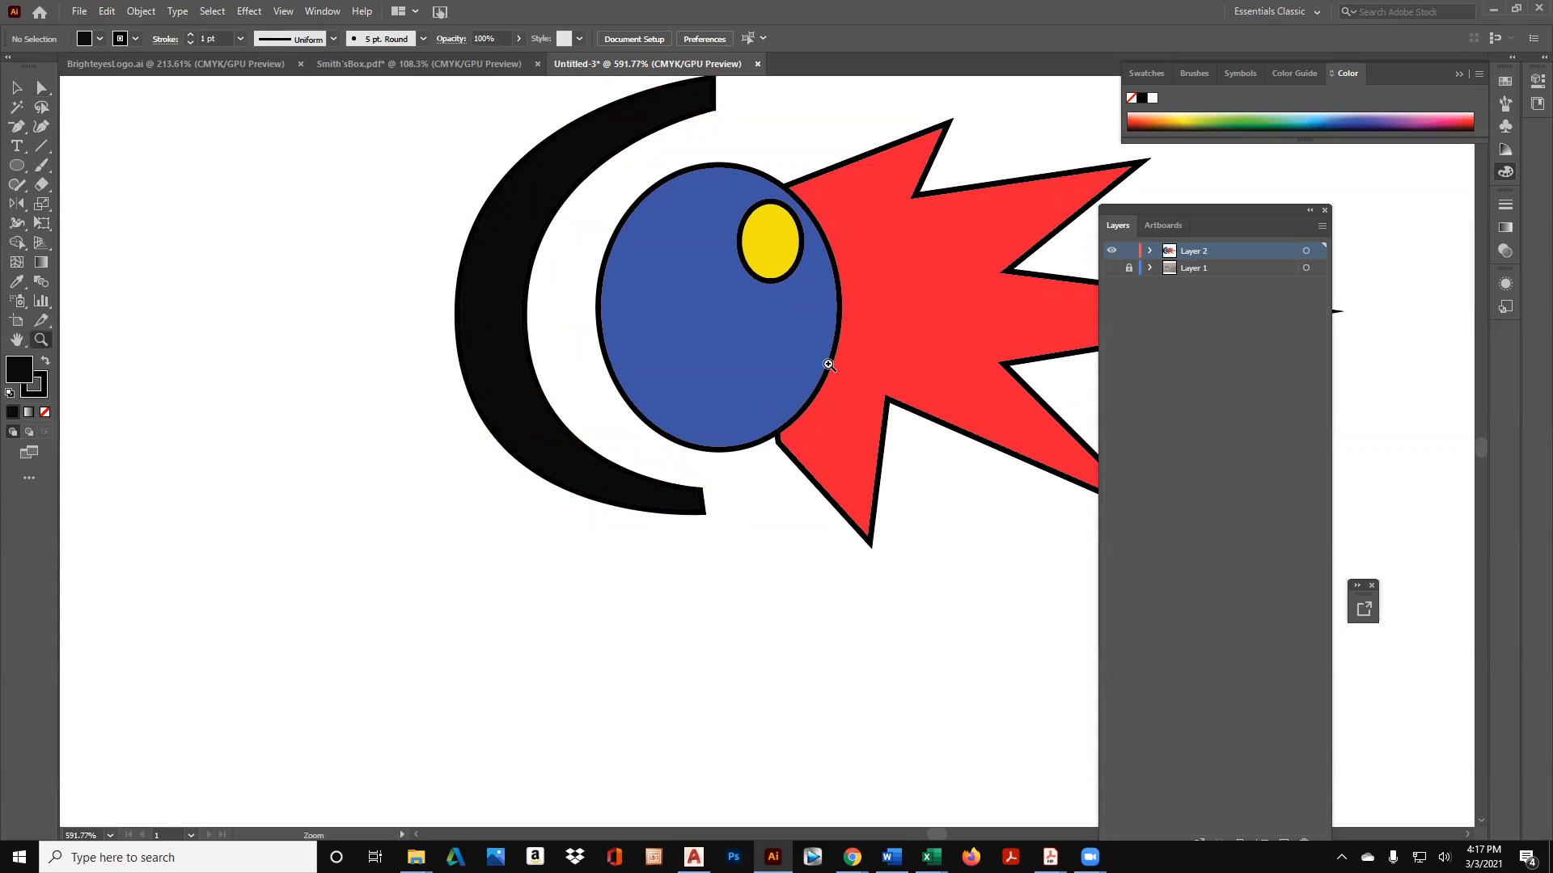
pyautogui.click(826, 373)
pyautogui.moveTo(827, 373); pyautogui.dragTo(832, 288)
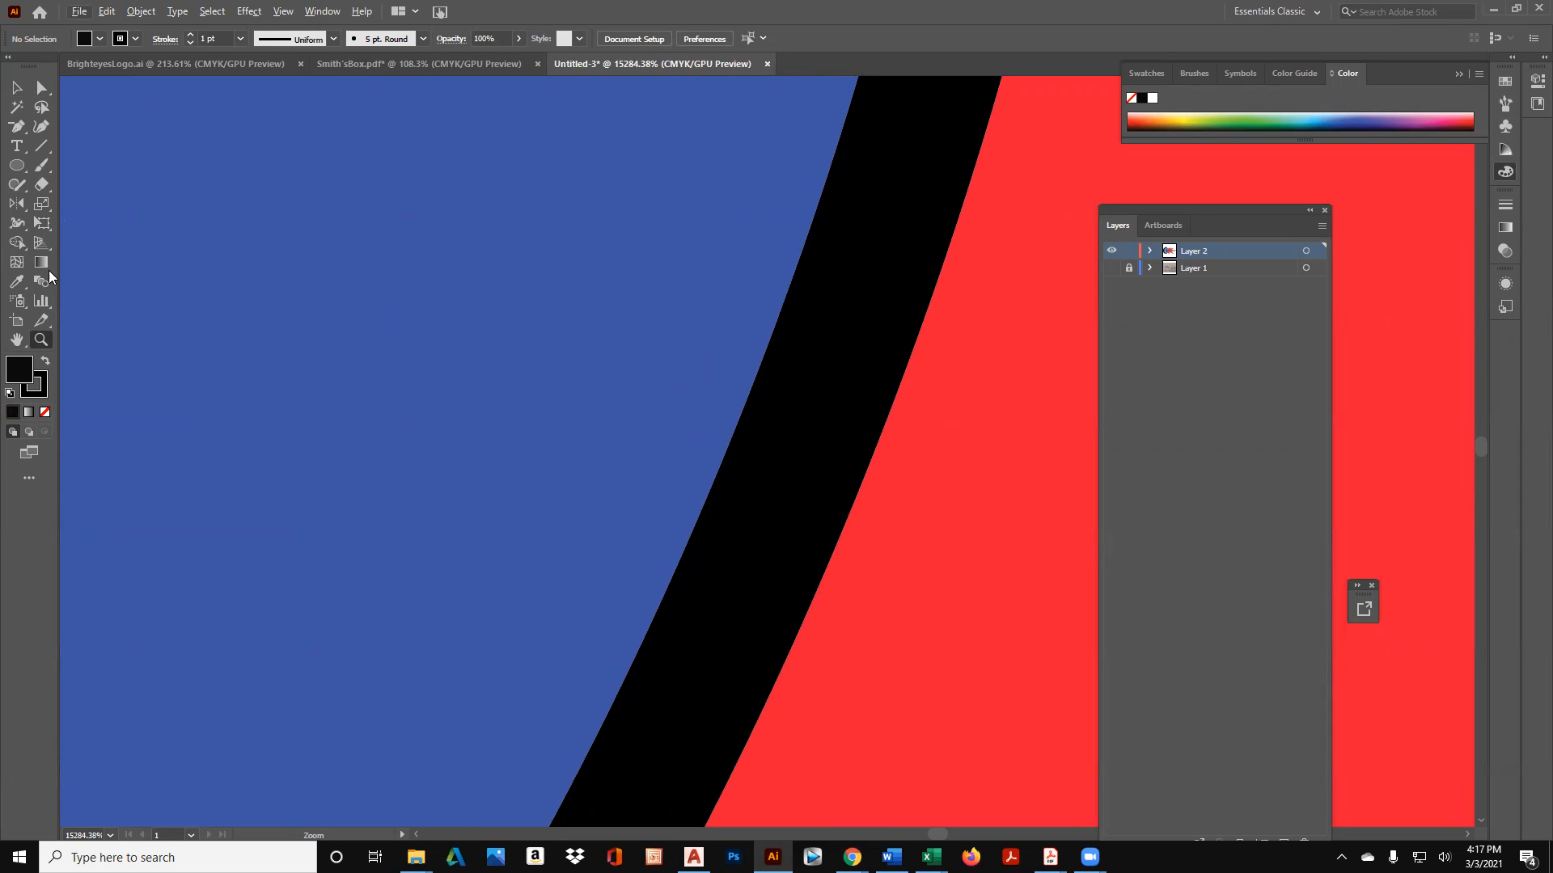
# Examine the black outline between the eyeball and the flame at several magnifications, and return to a view of the whole logo.
pyautogui.moveTo(536, 295); pyautogui.dragTo(527, 416)
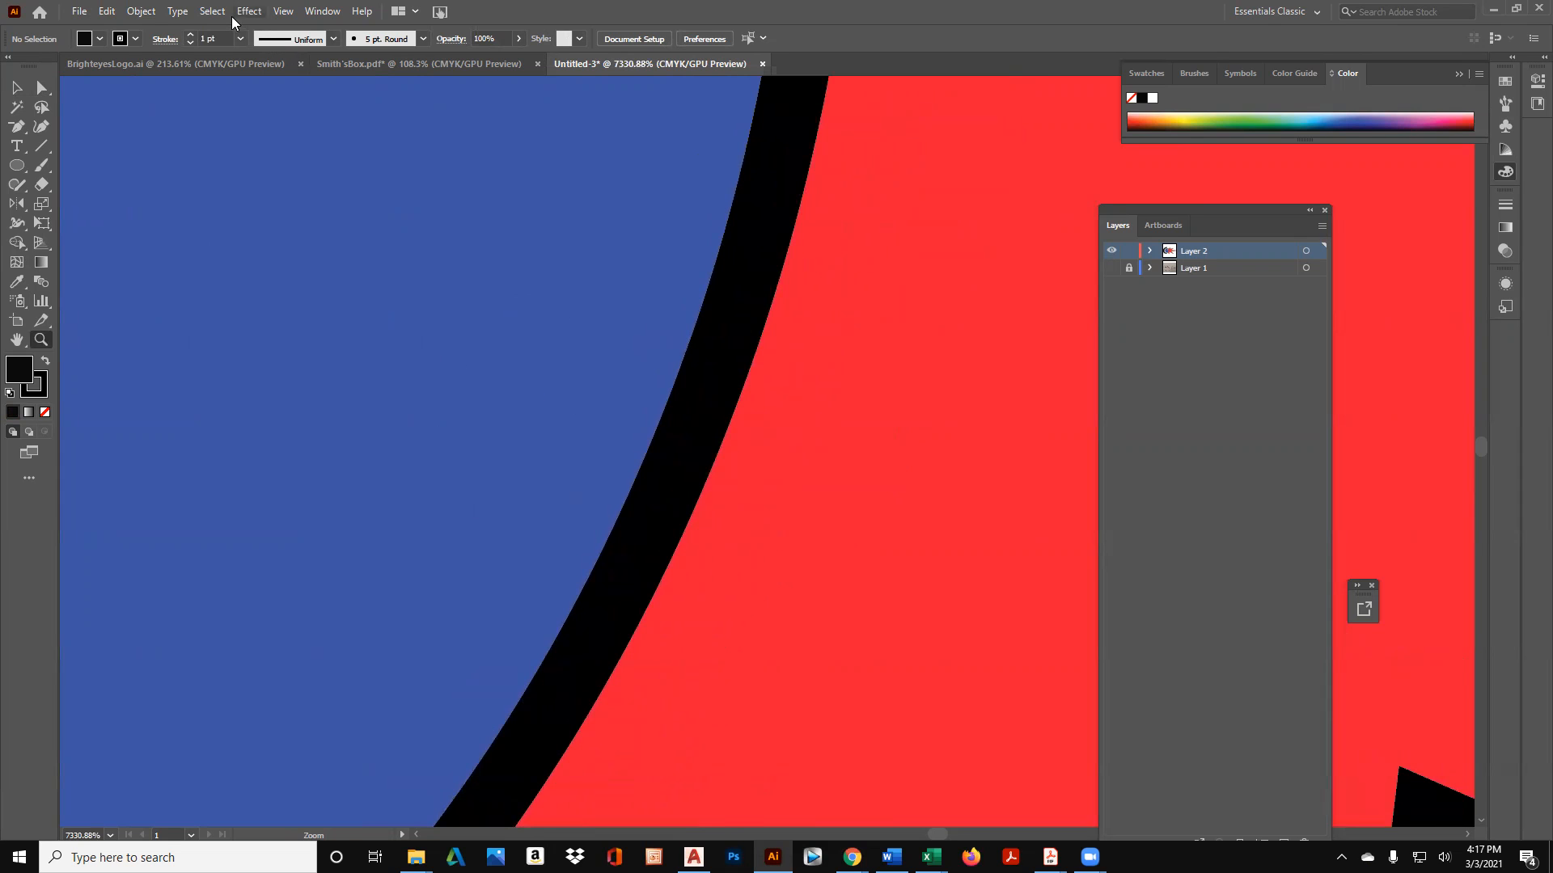
pyautogui.click(283, 11)
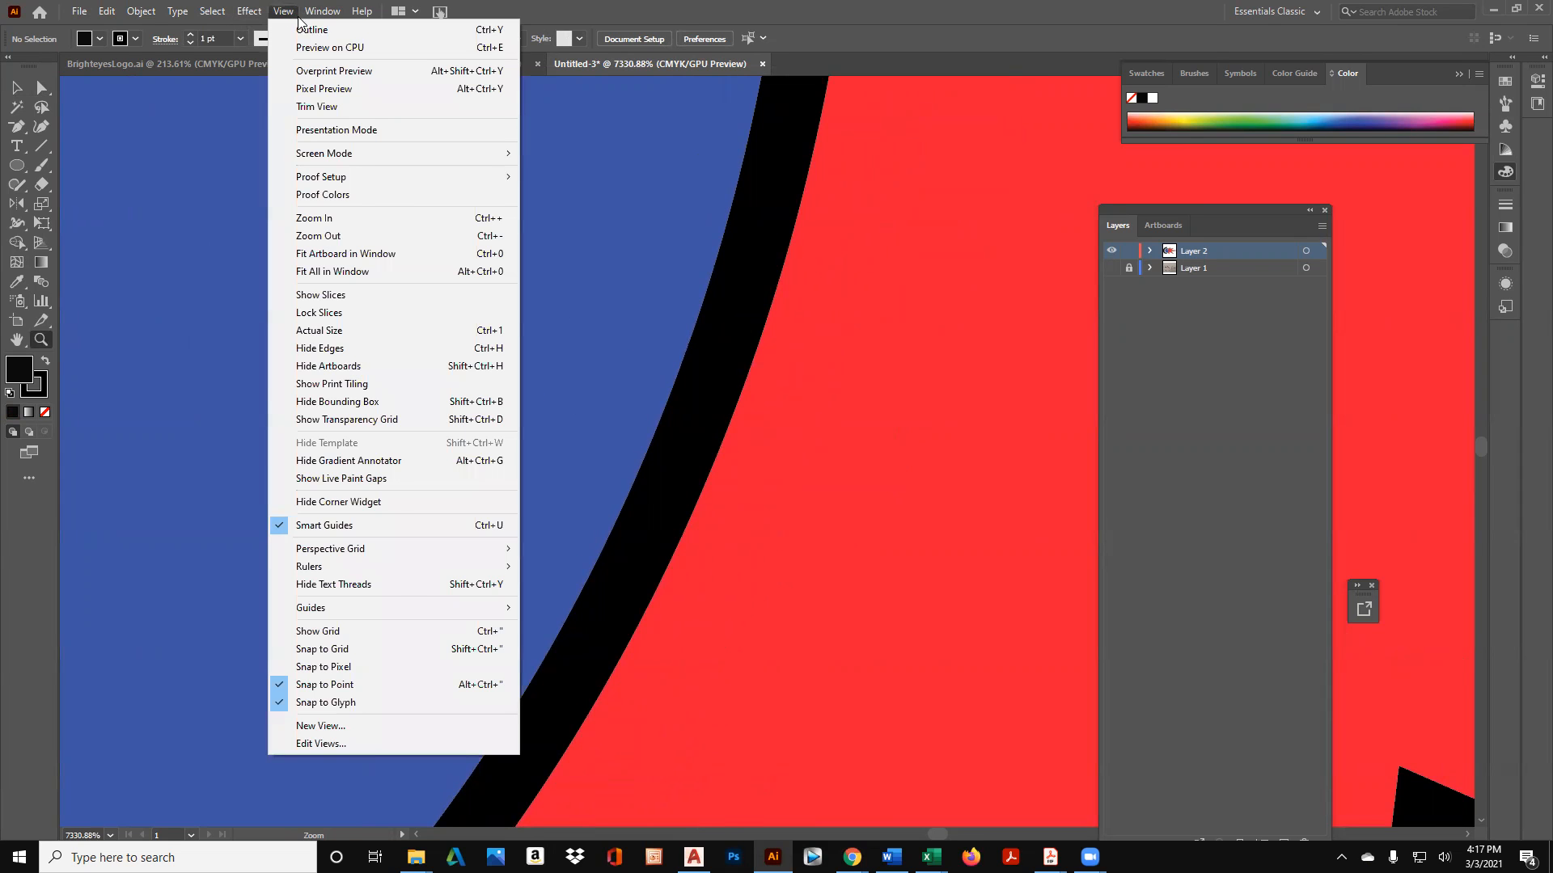
pyautogui.click(212, 396)
pyautogui.moveTo(652, 389); pyautogui.dragTo(466, 720)
pyautogui.moveTo(563, 325); pyautogui.dragTo(482, 590)
pyautogui.moveTo(497, 716); pyautogui.dragTo(586, 288)
pyautogui.moveTo(731, 367); pyautogui.dragTo(745, 706)
pyautogui.moveTo(690, 234); pyautogui.dragTo(221, 837)
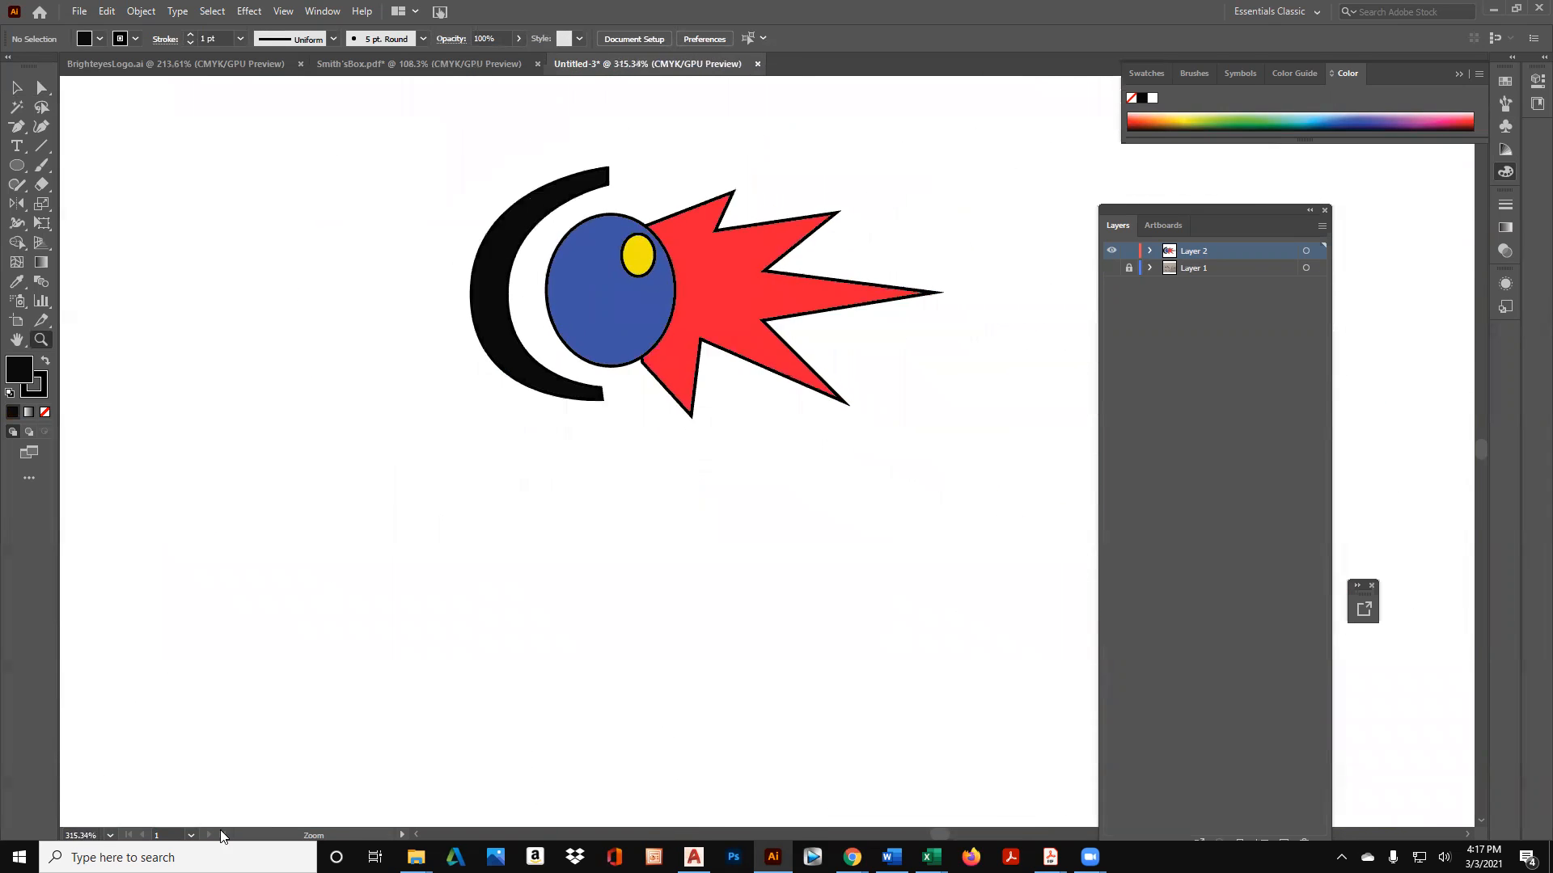
pyautogui.moveTo(415, 560); pyautogui.dragTo(250, 717)
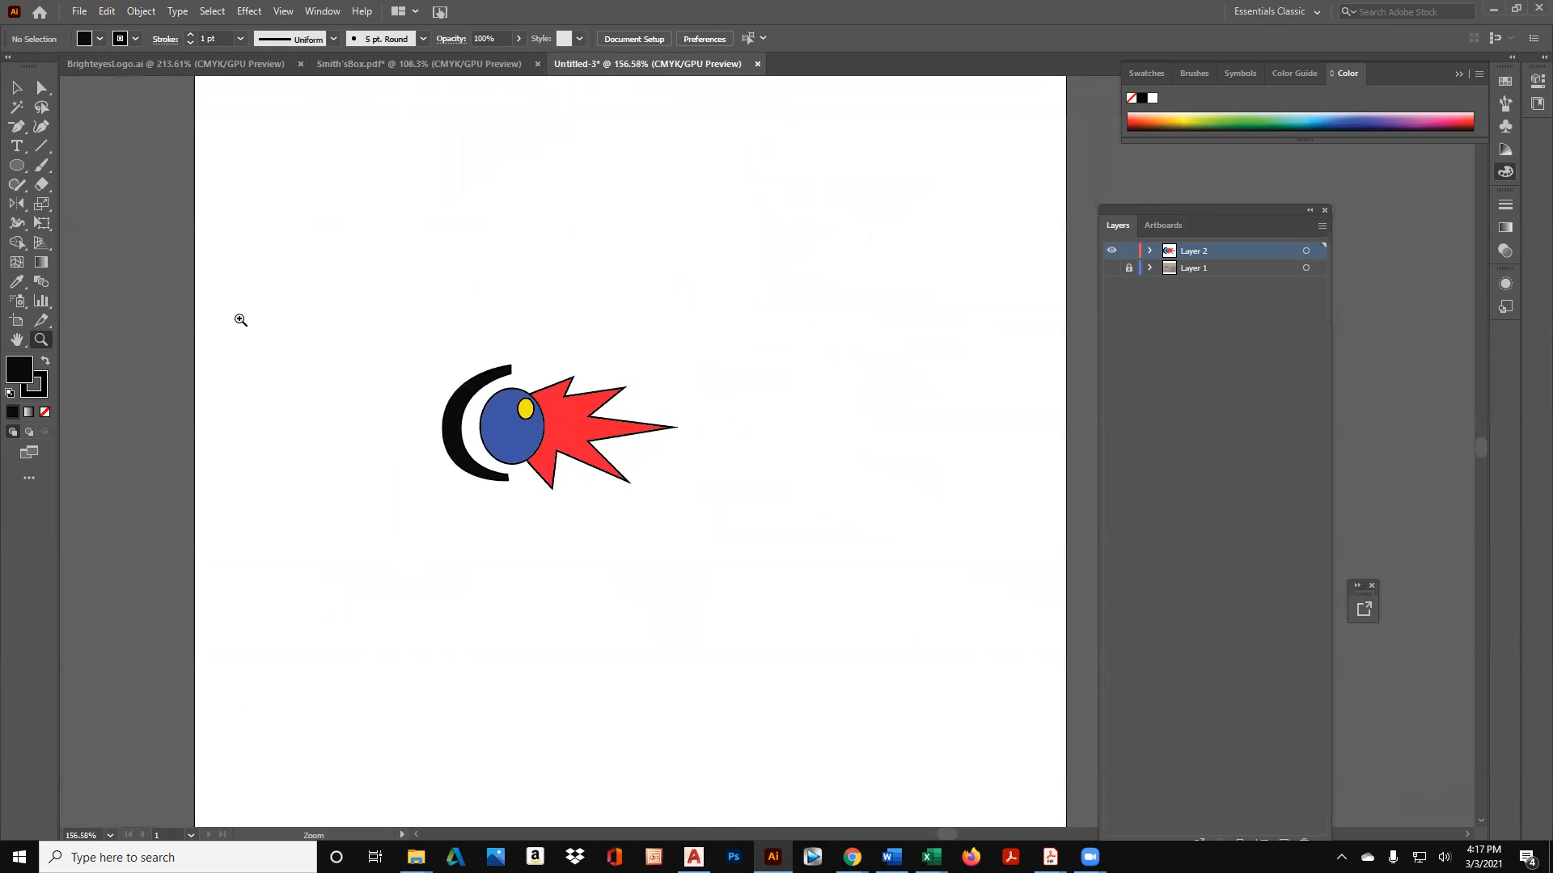
# Save the traced logo as BrighteyesLogo2.ai in the Illustrator Logo folder, in Illustrator 2020 format with the default options.
pyautogui.click(79, 12)
pyautogui.click(141, 160)
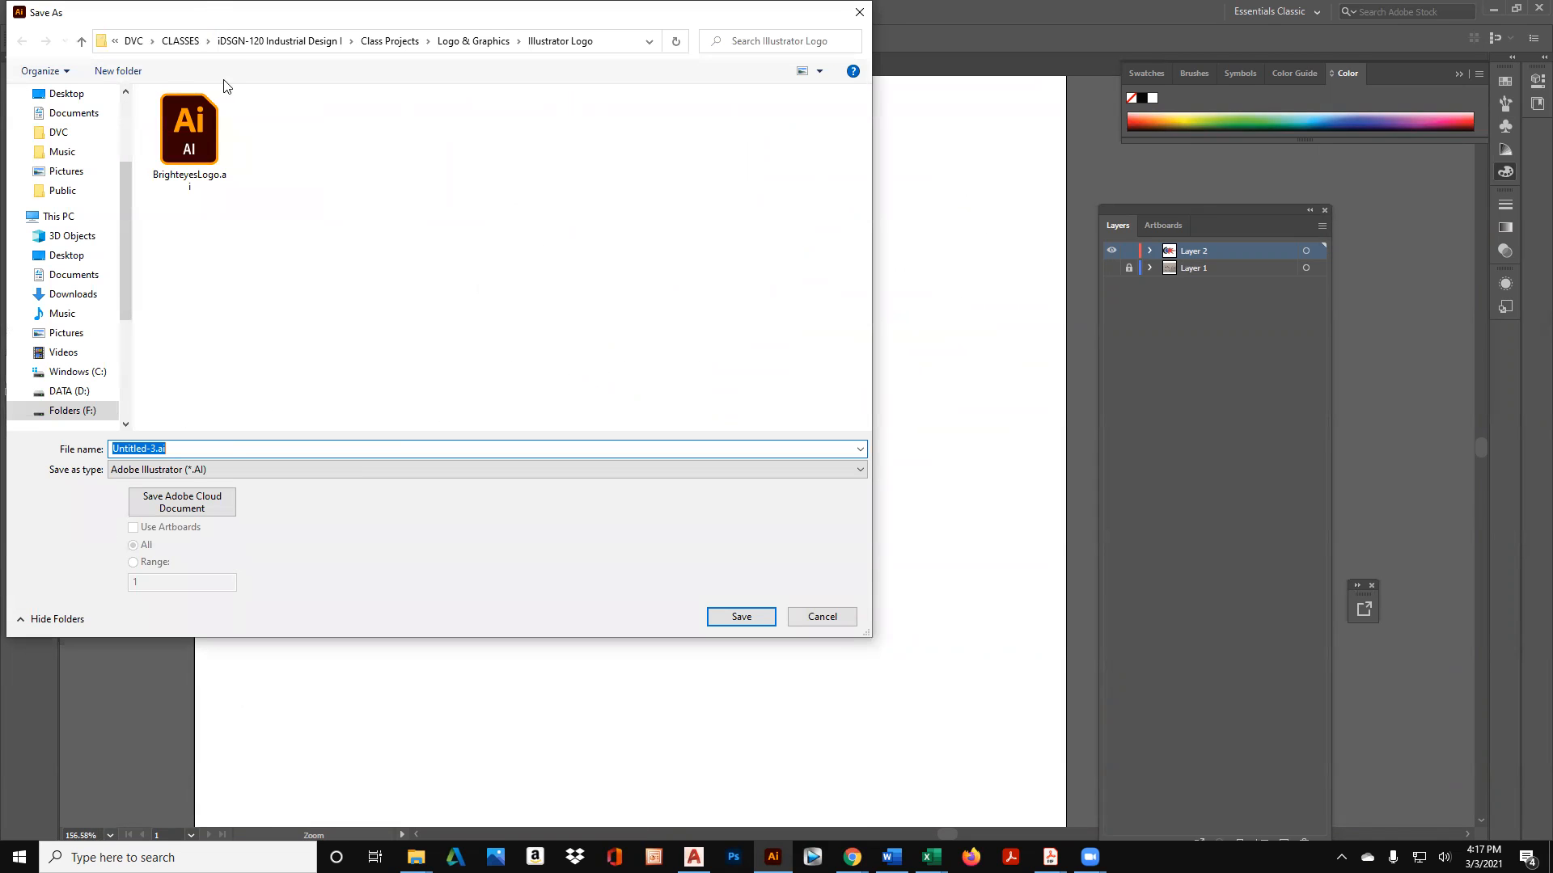
pyautogui.click(207, 110)
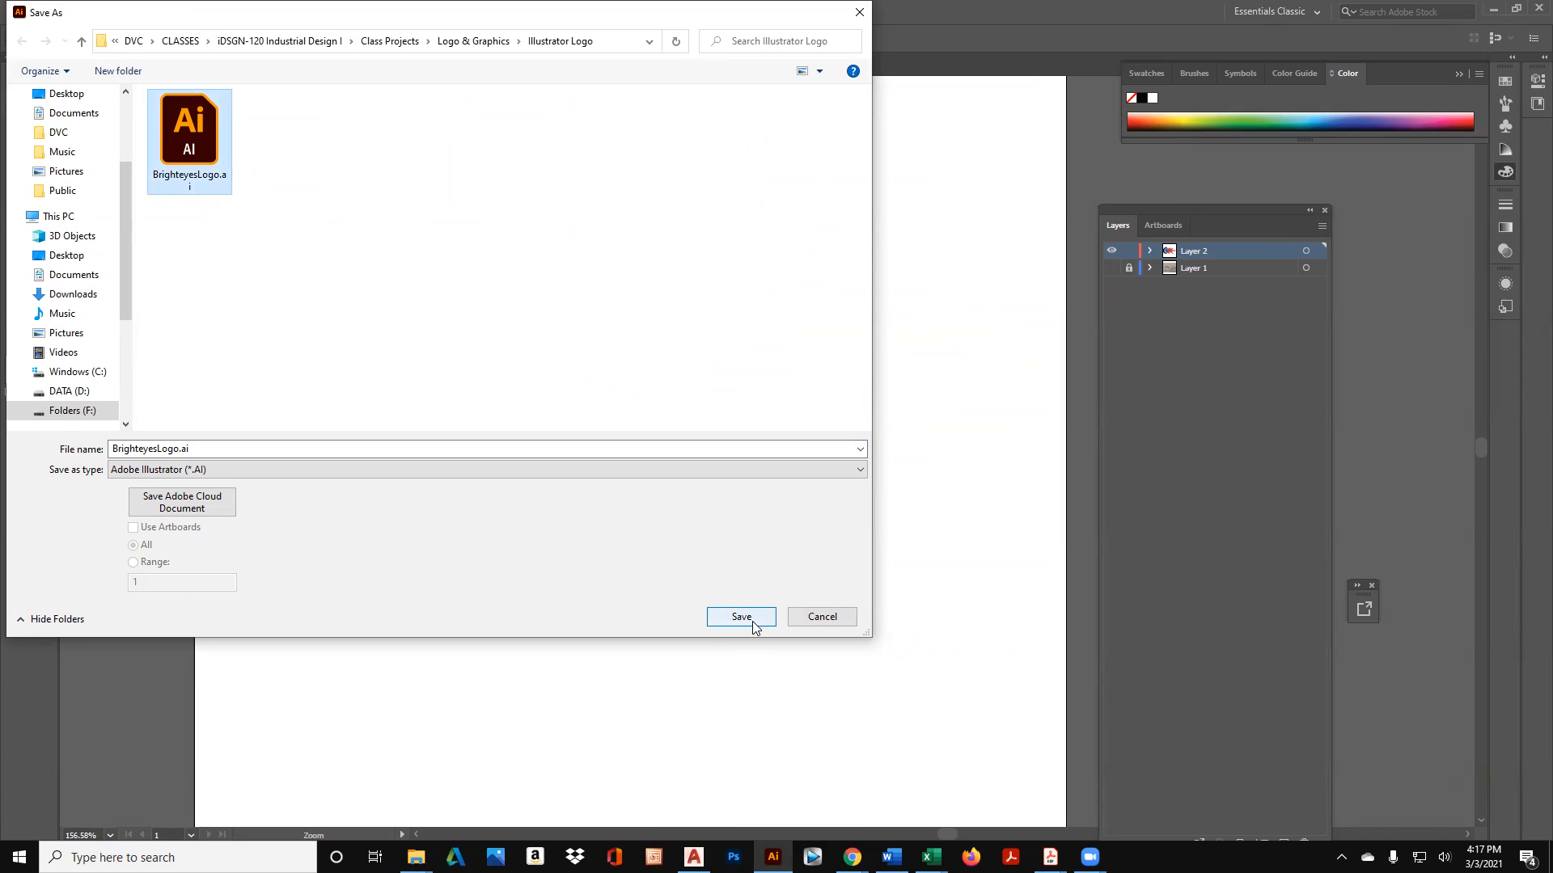
pyautogui.doubleClick(176, 448)
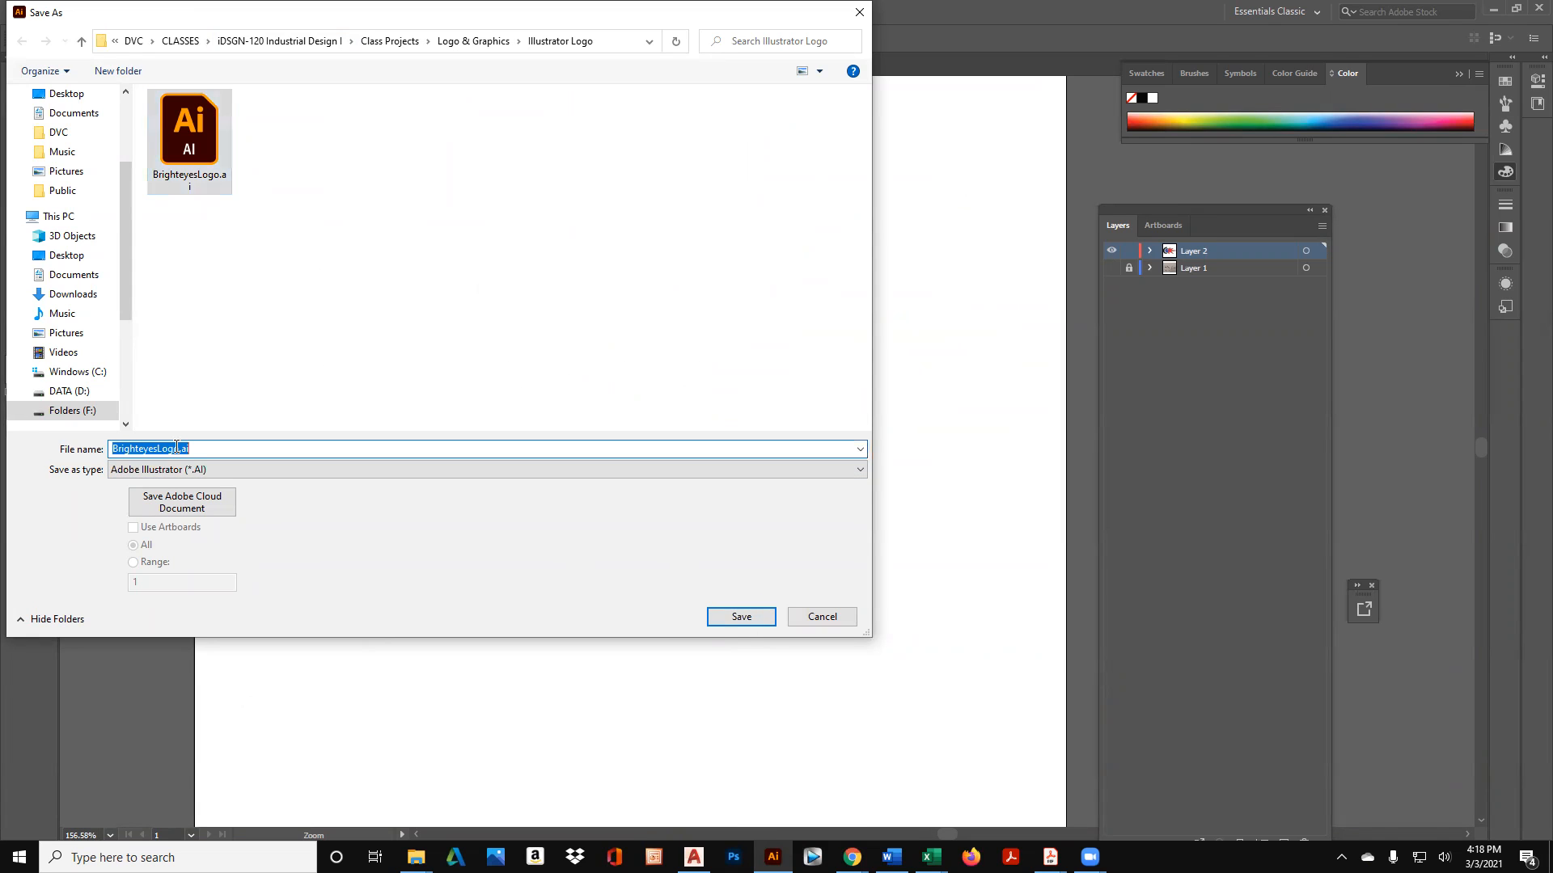
pyautogui.click(180, 448)
pyautogui.write('2')
pyautogui.click(759, 619)
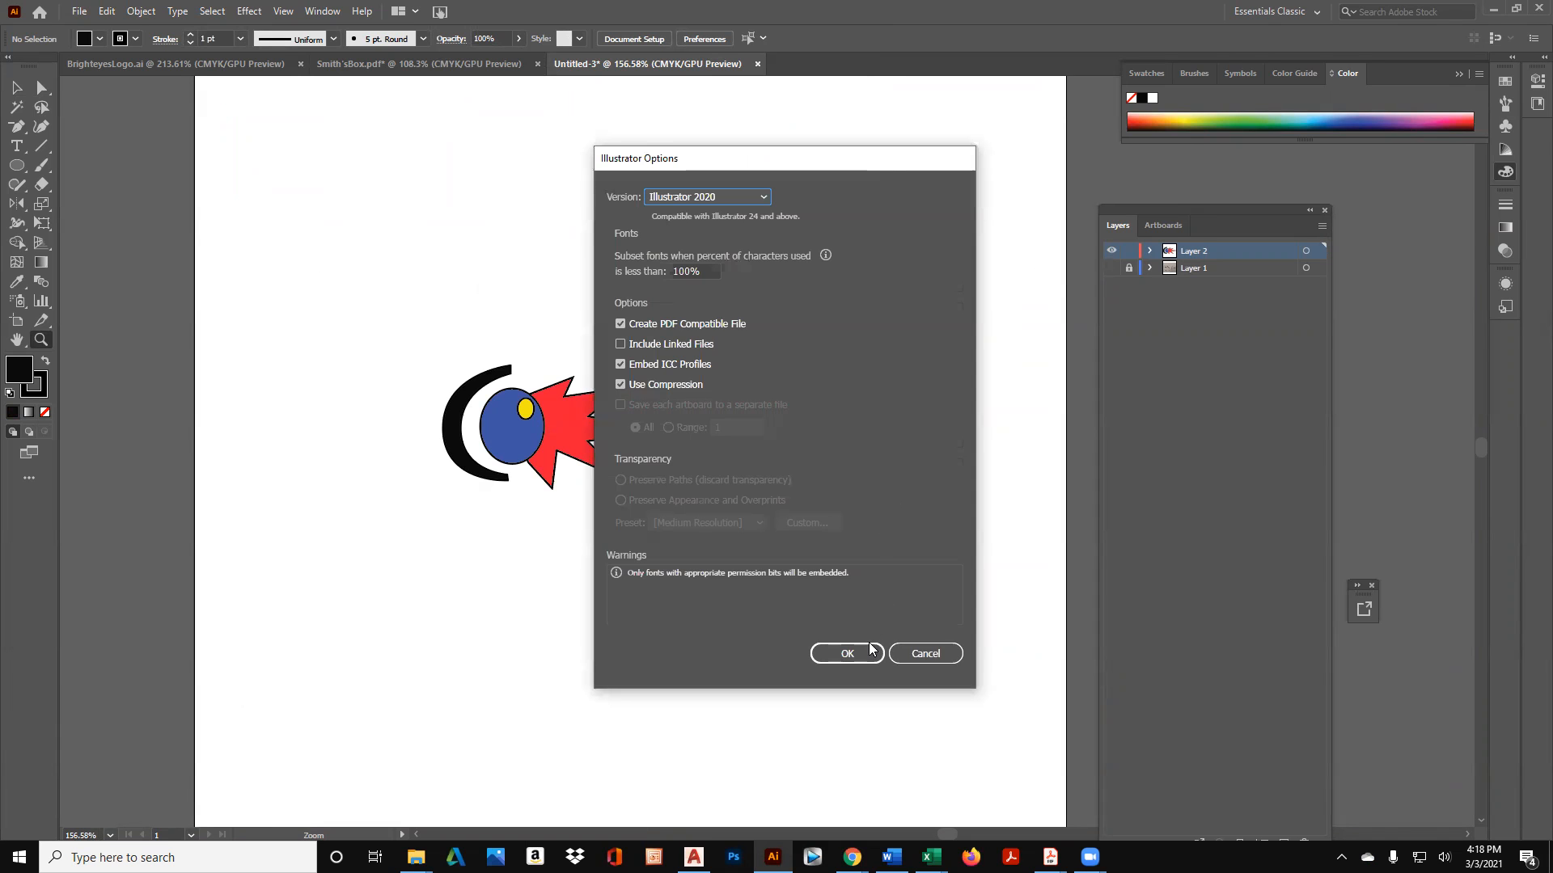
pyautogui.click(859, 653)
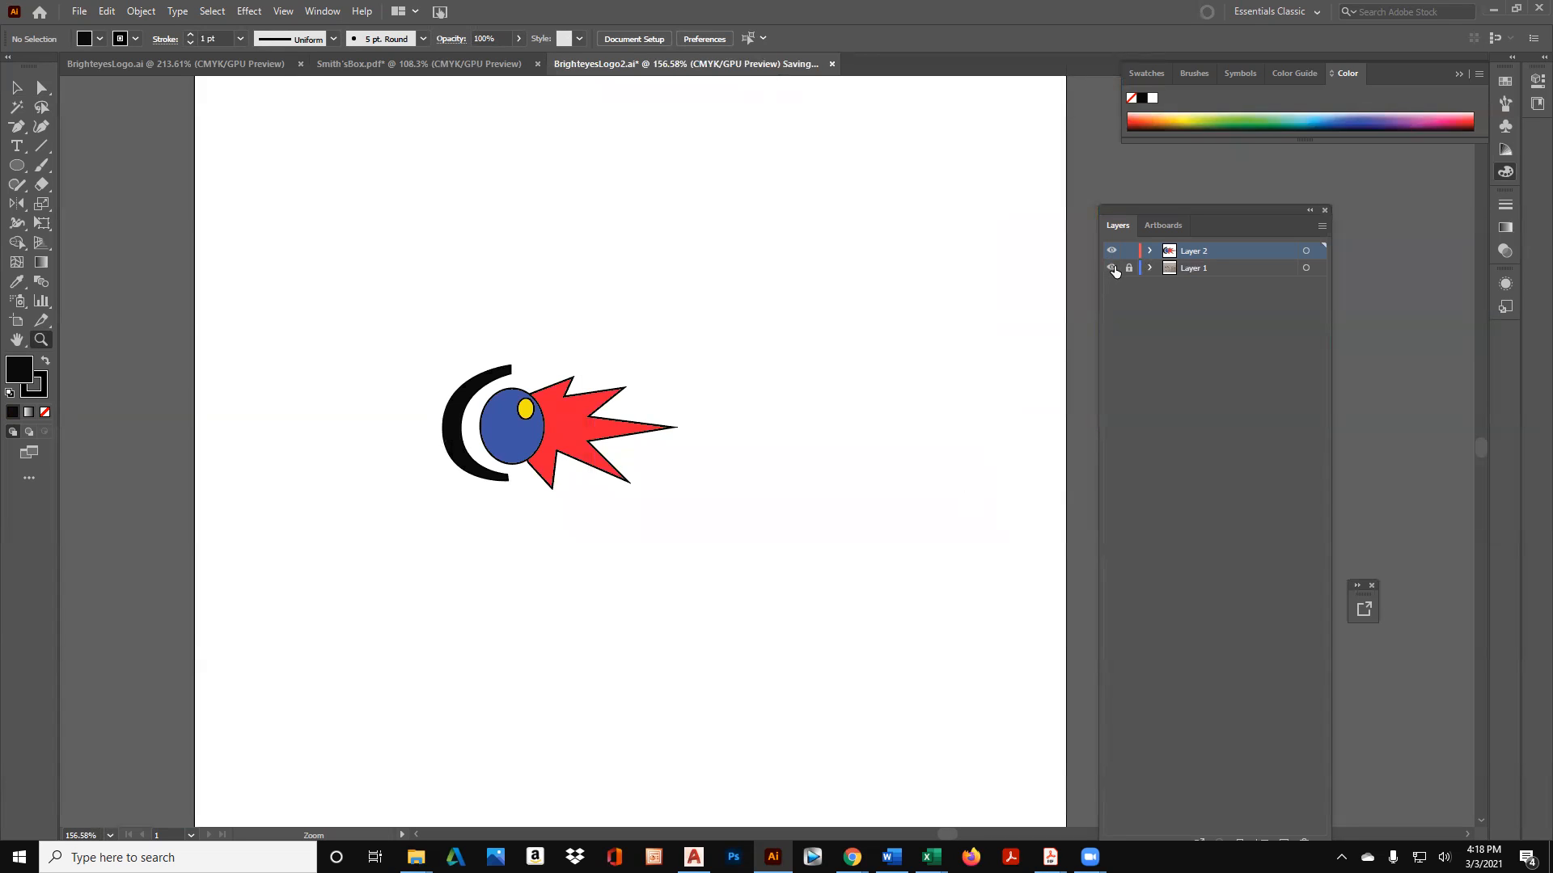
pyautogui.click(1112, 268)
# Delete the old logo images from both large green panels of the box template PDF.
pyautogui.click(409, 63)
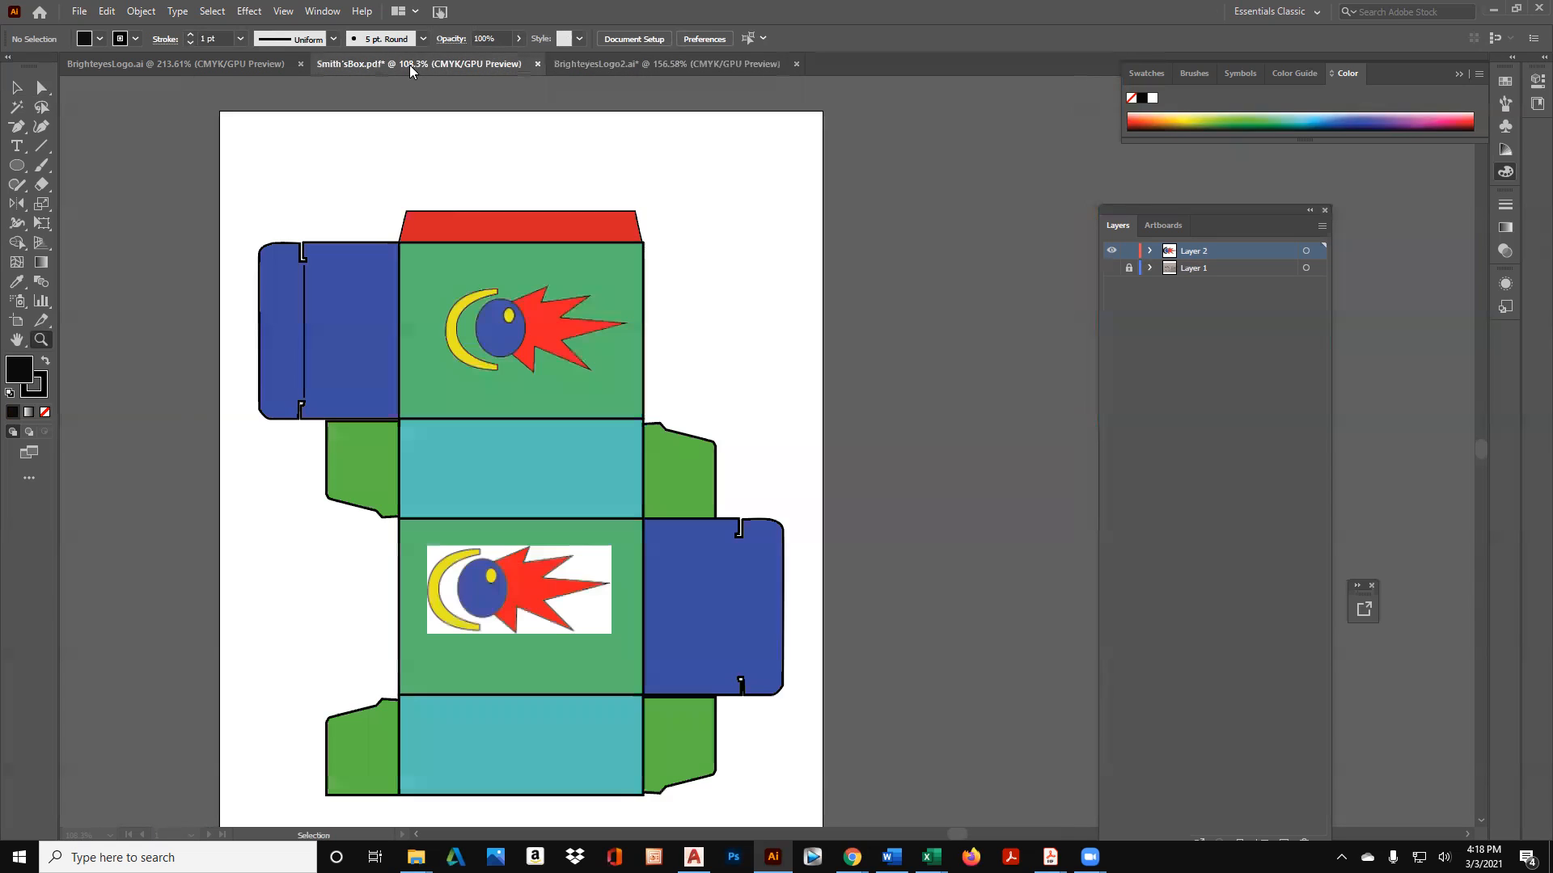
pyautogui.click(17, 87)
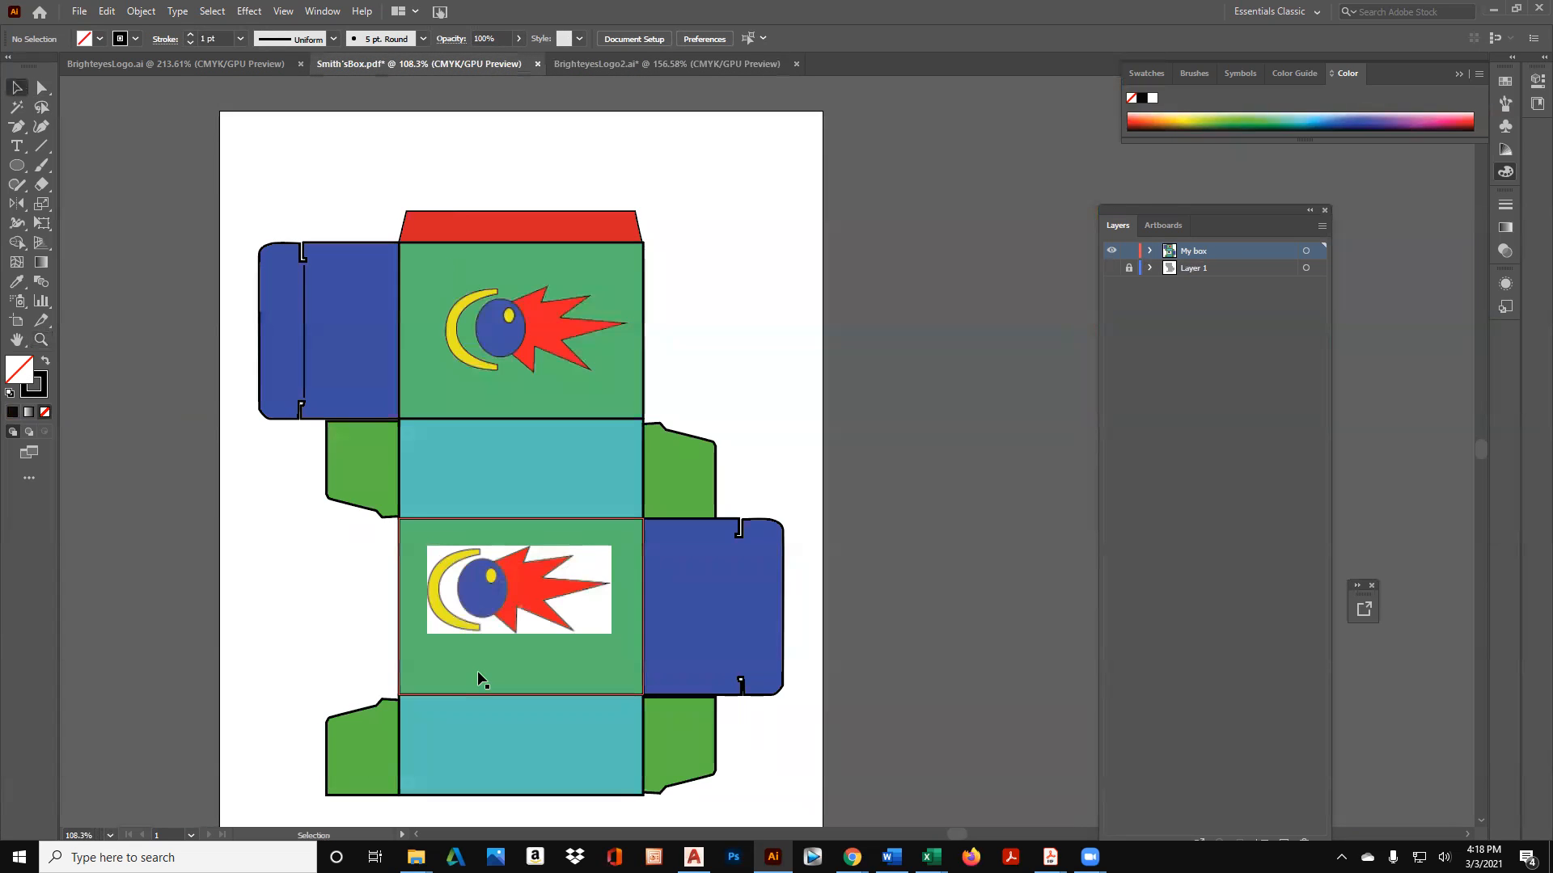
pyautogui.click(494, 630)
pyautogui.press('Delete')
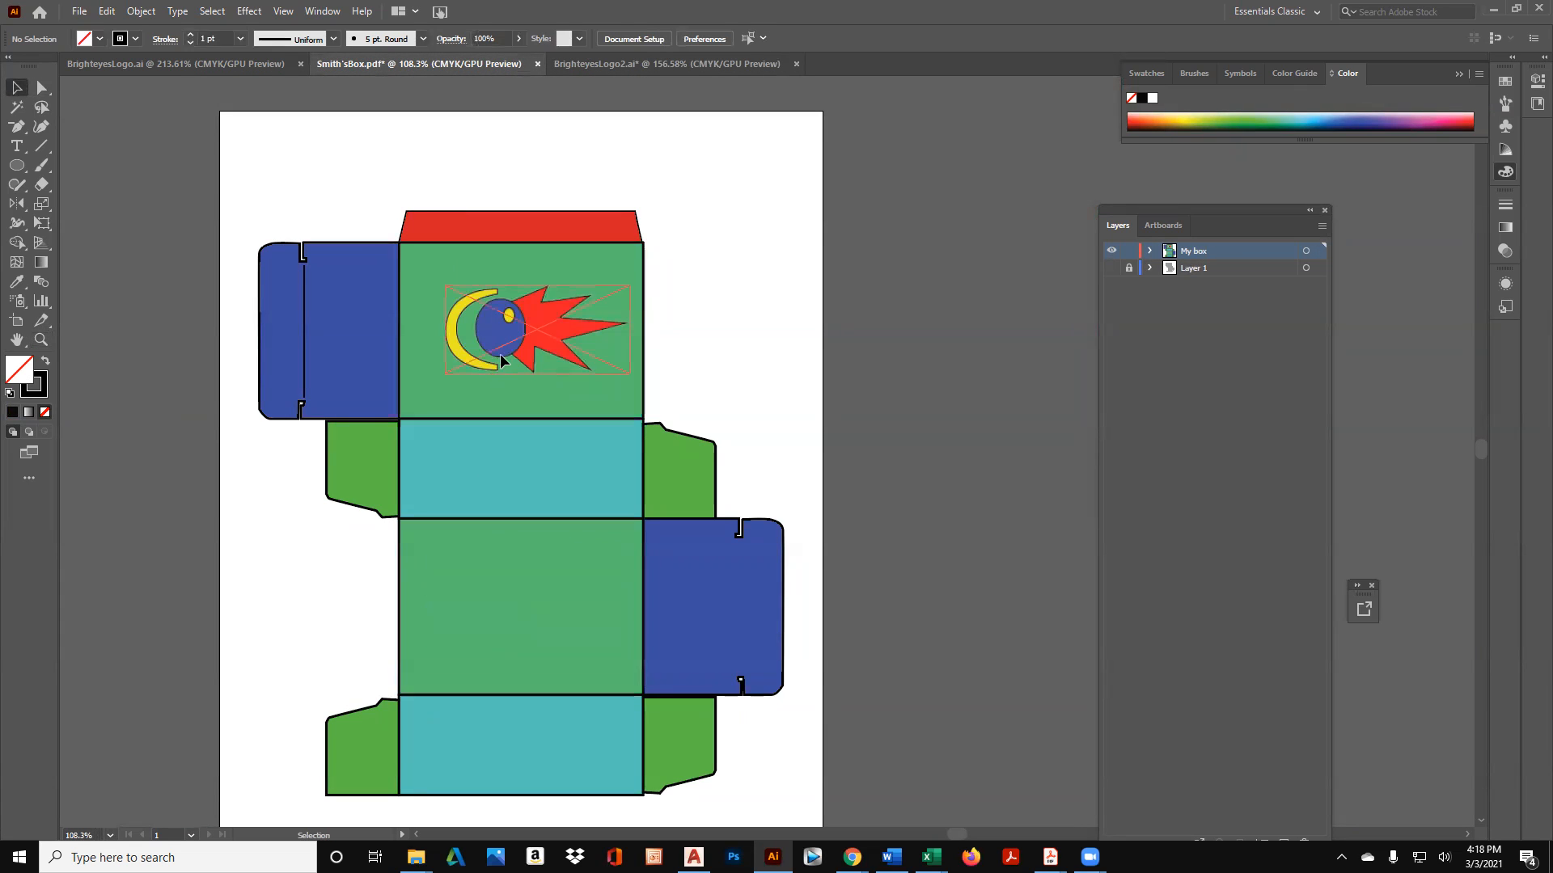
pyautogui.click(499, 339)
pyautogui.press('Delete')
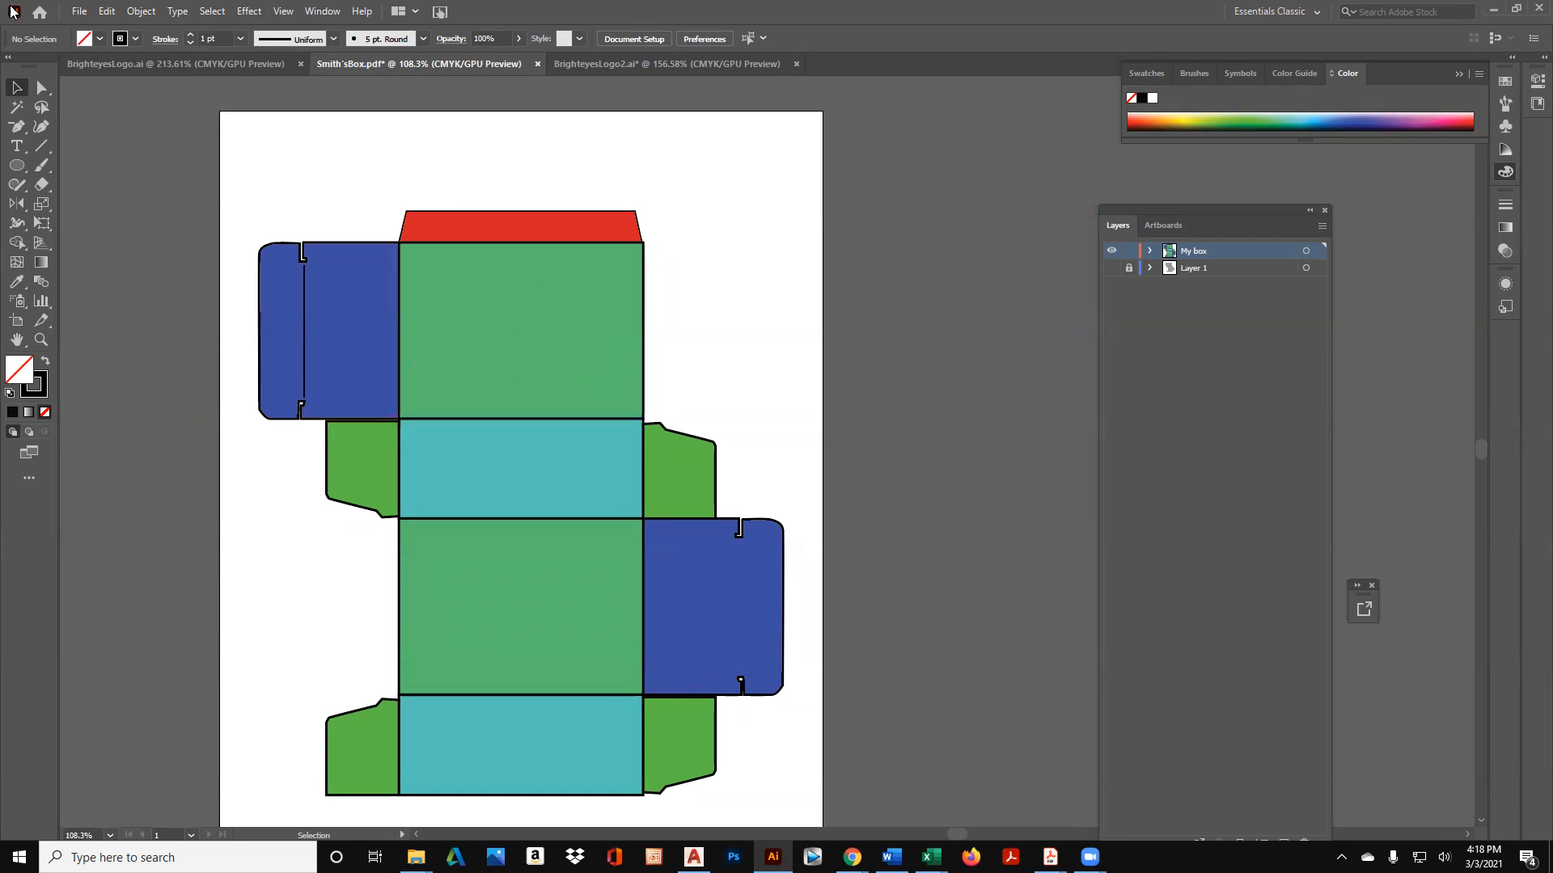
# Hide Layer 1 in BrighteyesLogo.ai and export the logo as BrighteyesLogo.jpg, replacing the existing file, in CMYK at high quality and 150 ppi.
pyautogui.click(228, 62)
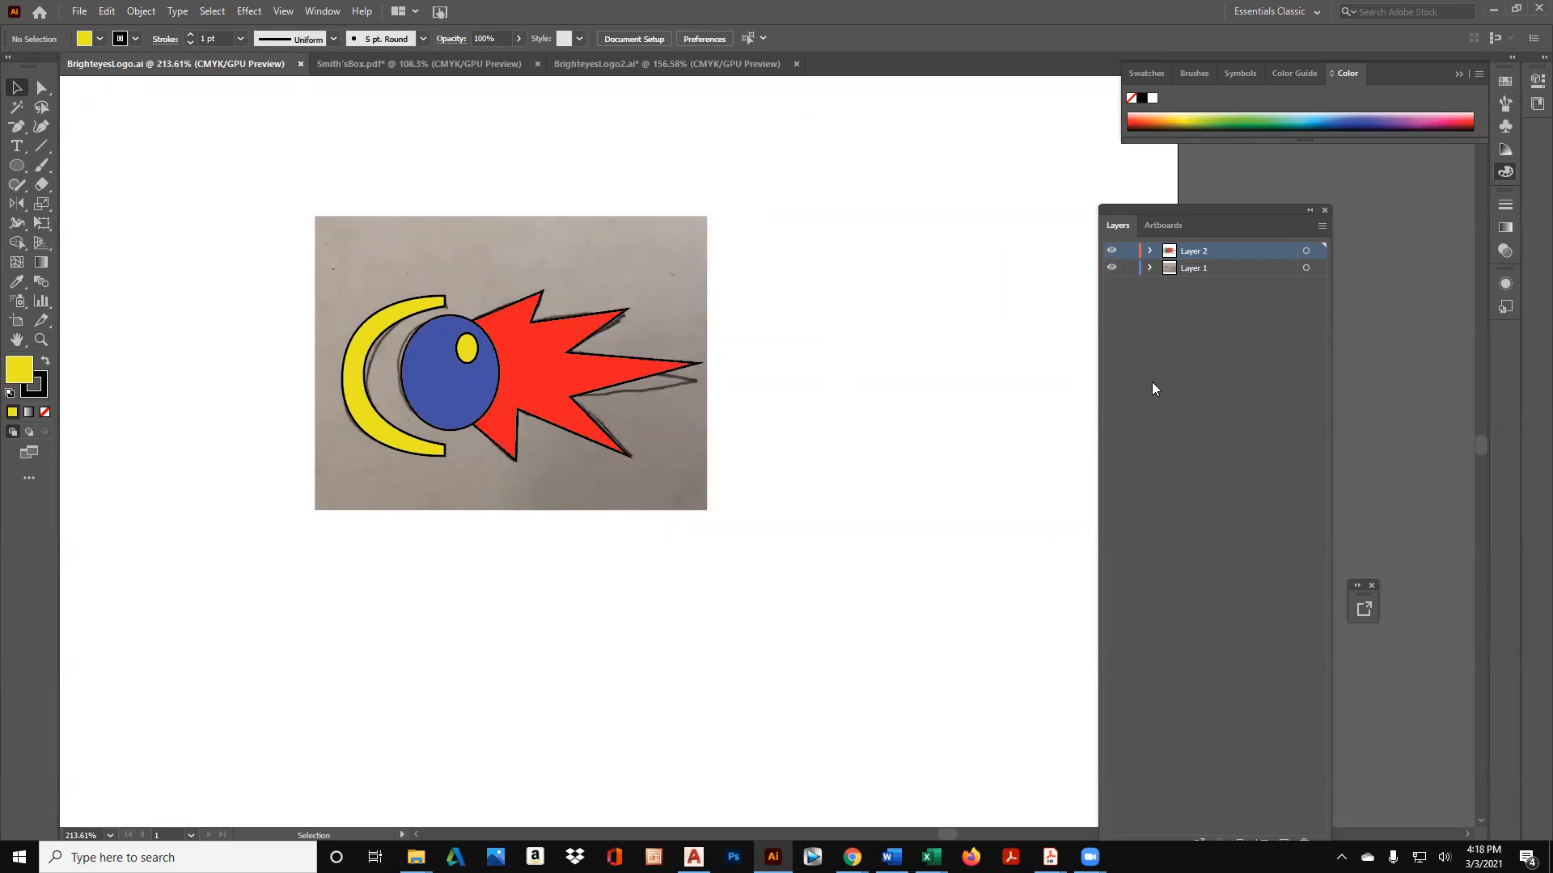
pyautogui.click(1112, 268)
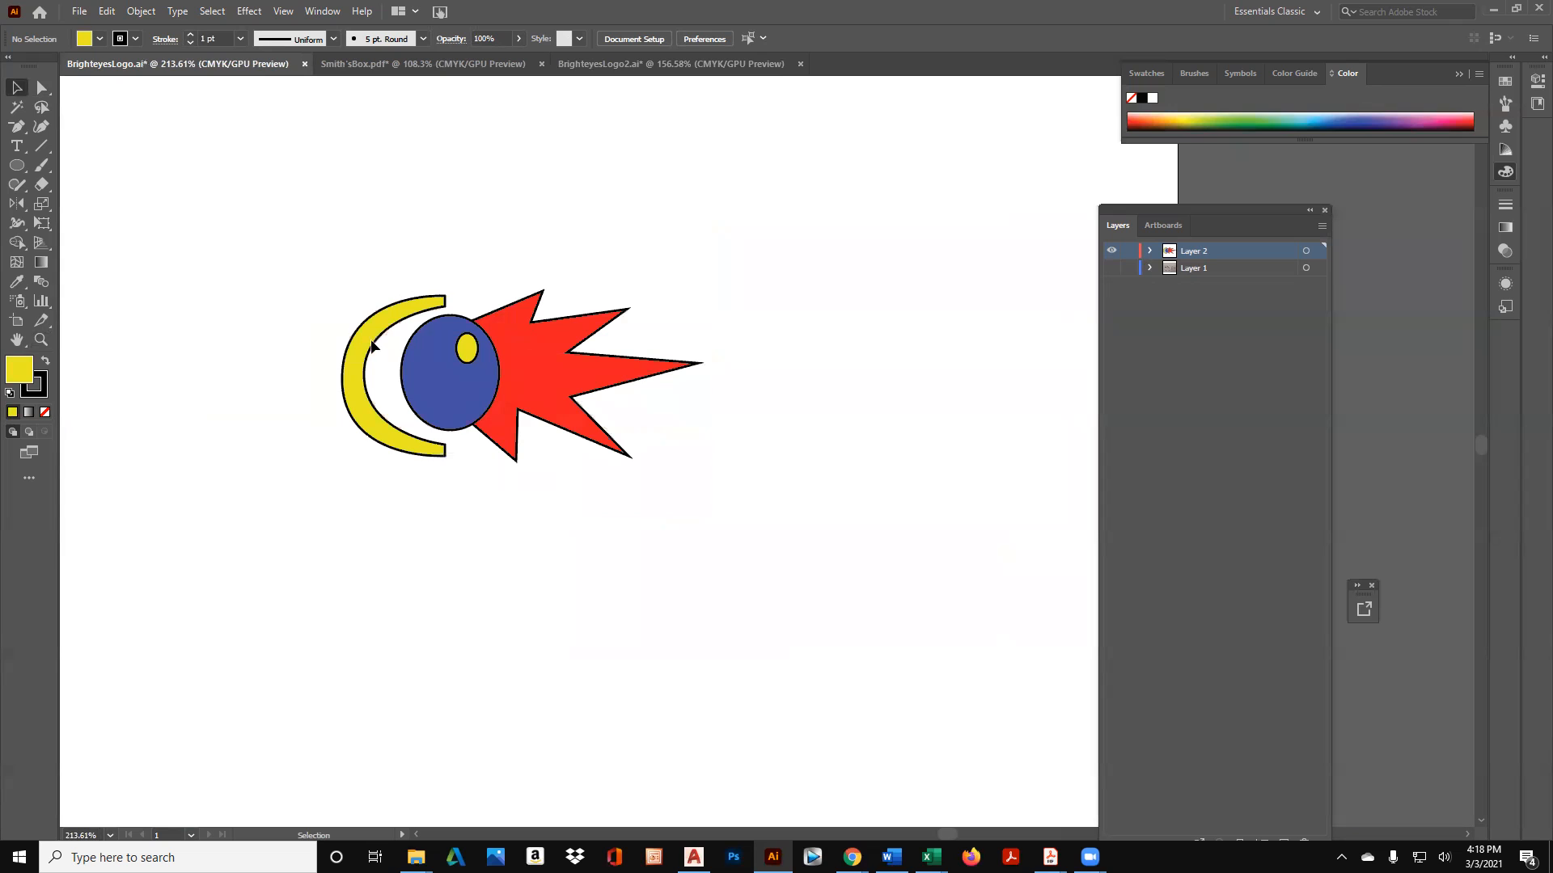
pyautogui.click(81, 11)
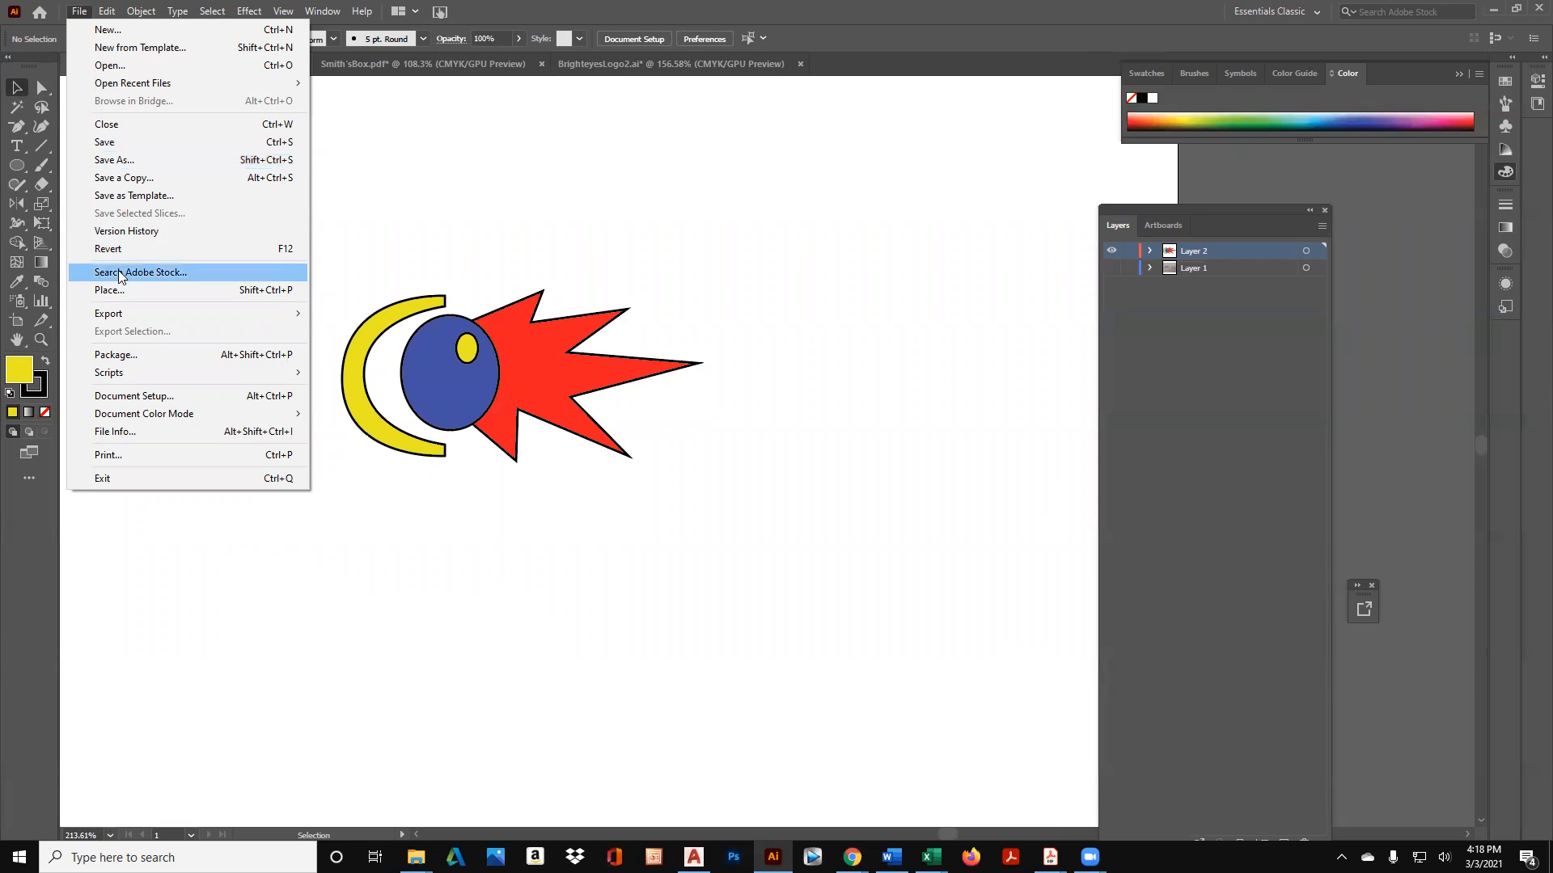
pyautogui.moveTo(122, 314)
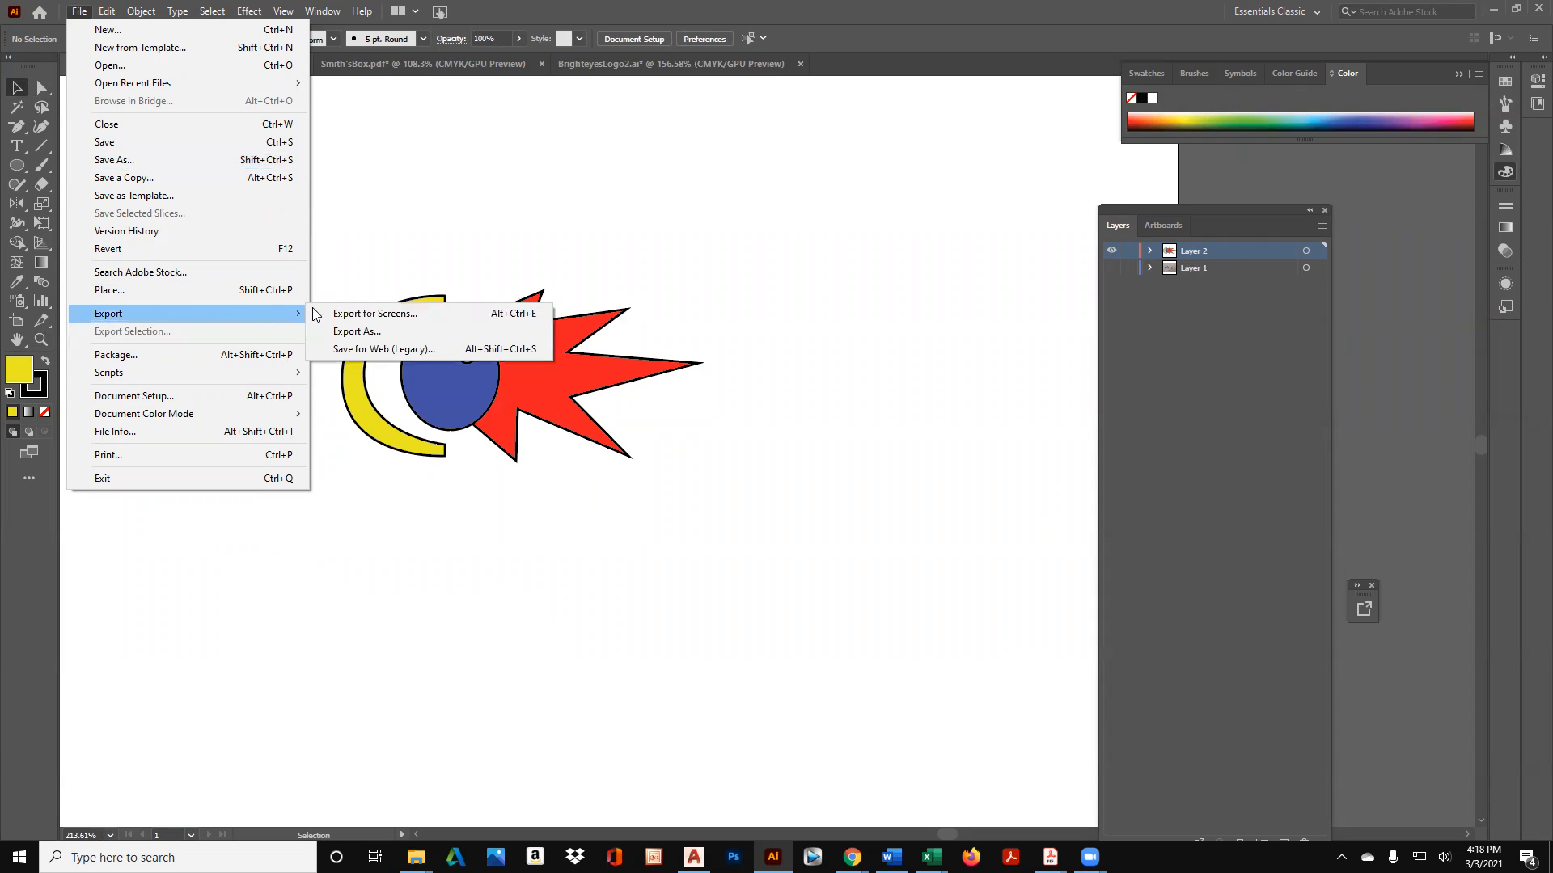
pyautogui.click(359, 326)
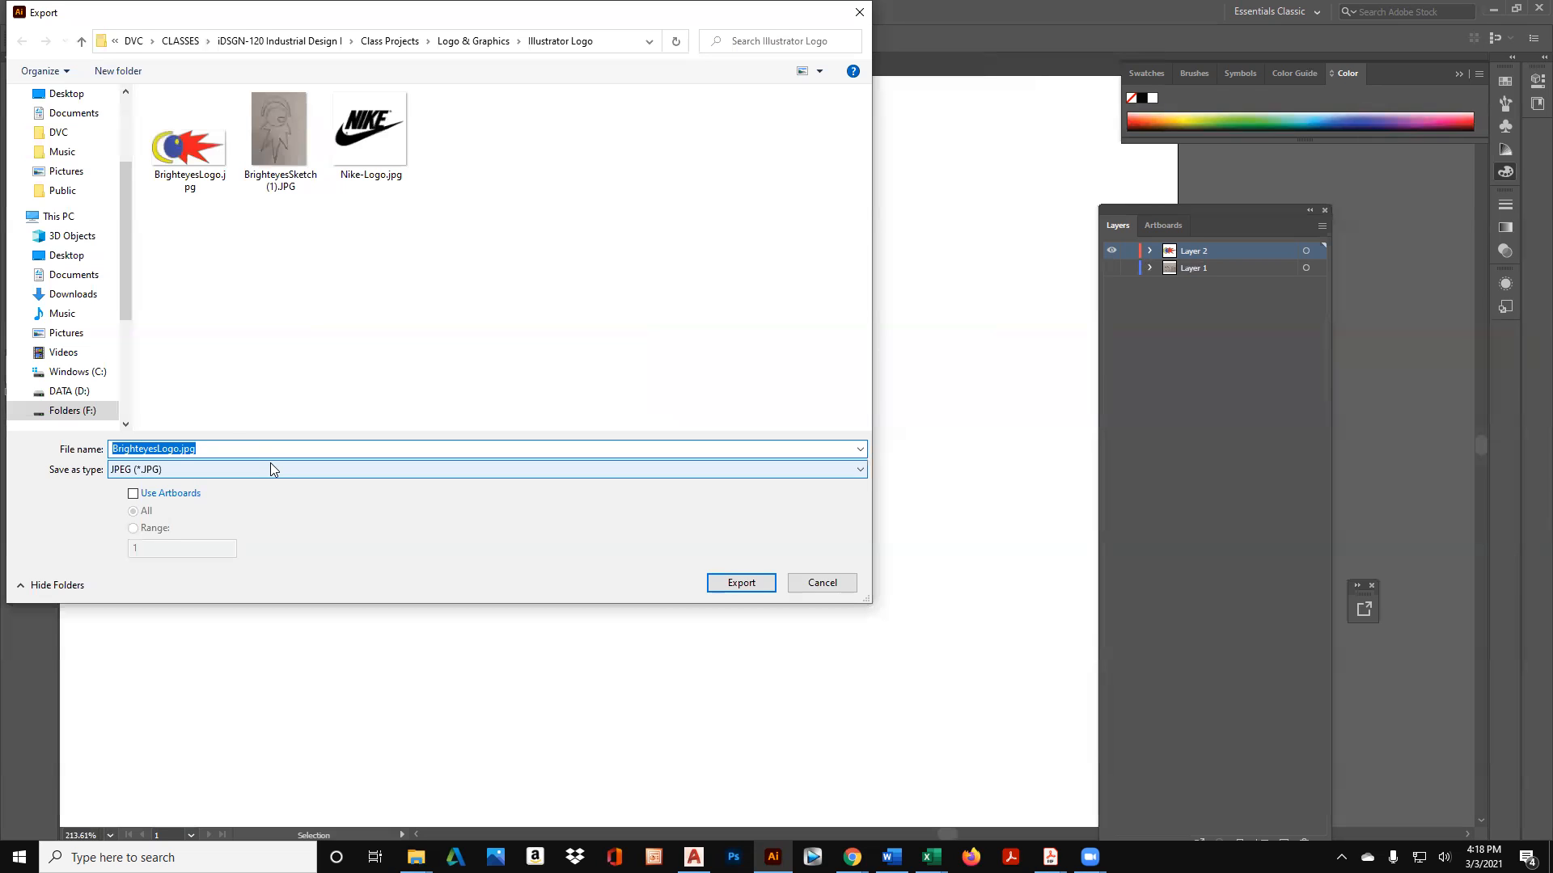
pyautogui.click(158, 162)
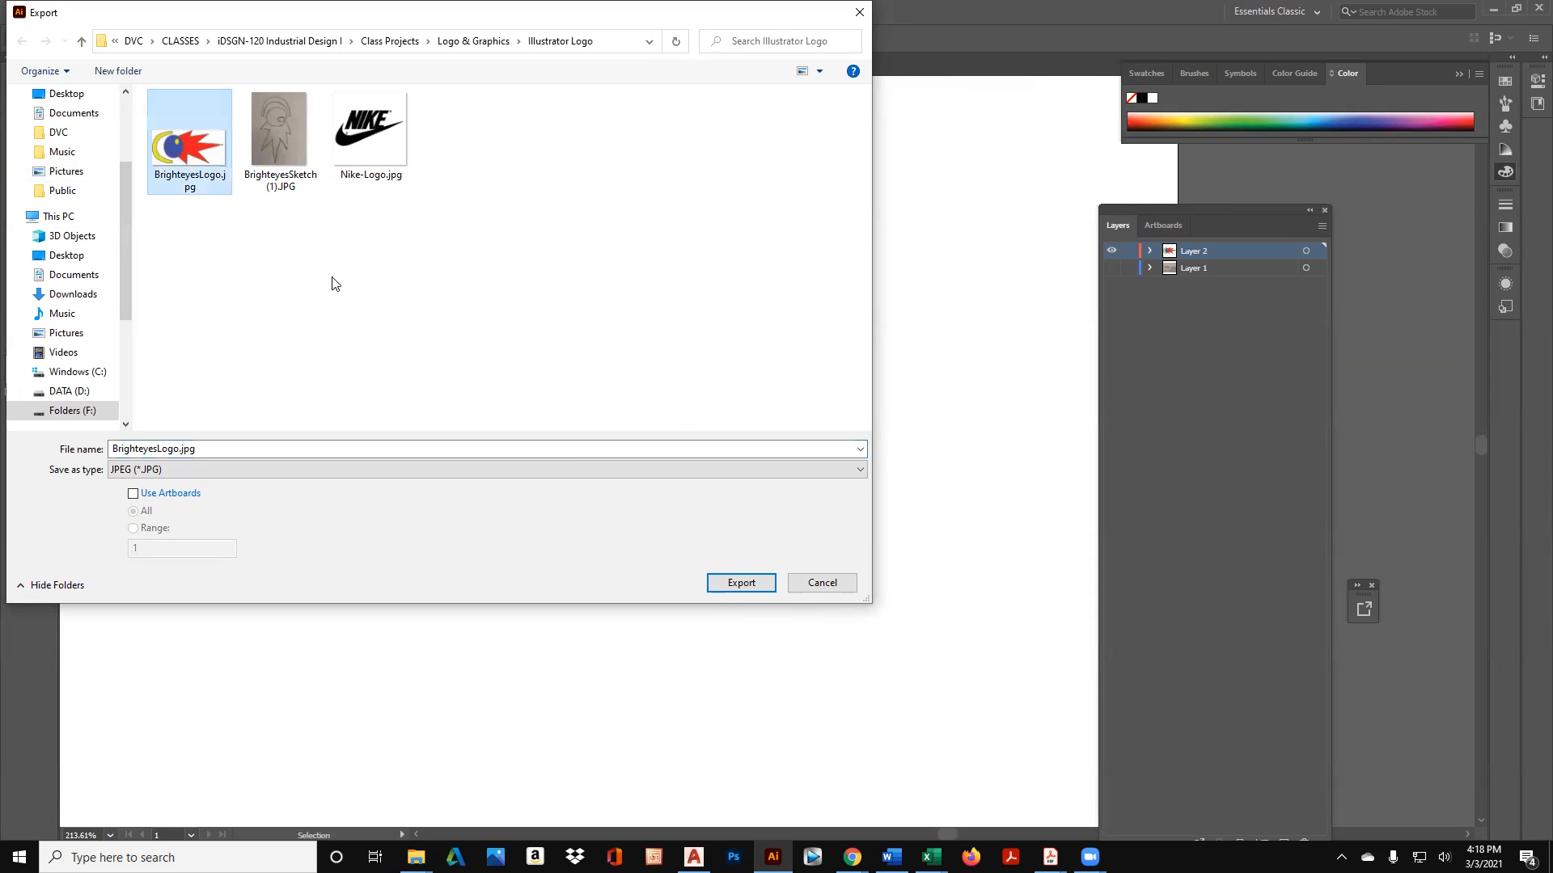
pyautogui.click(774, 585)
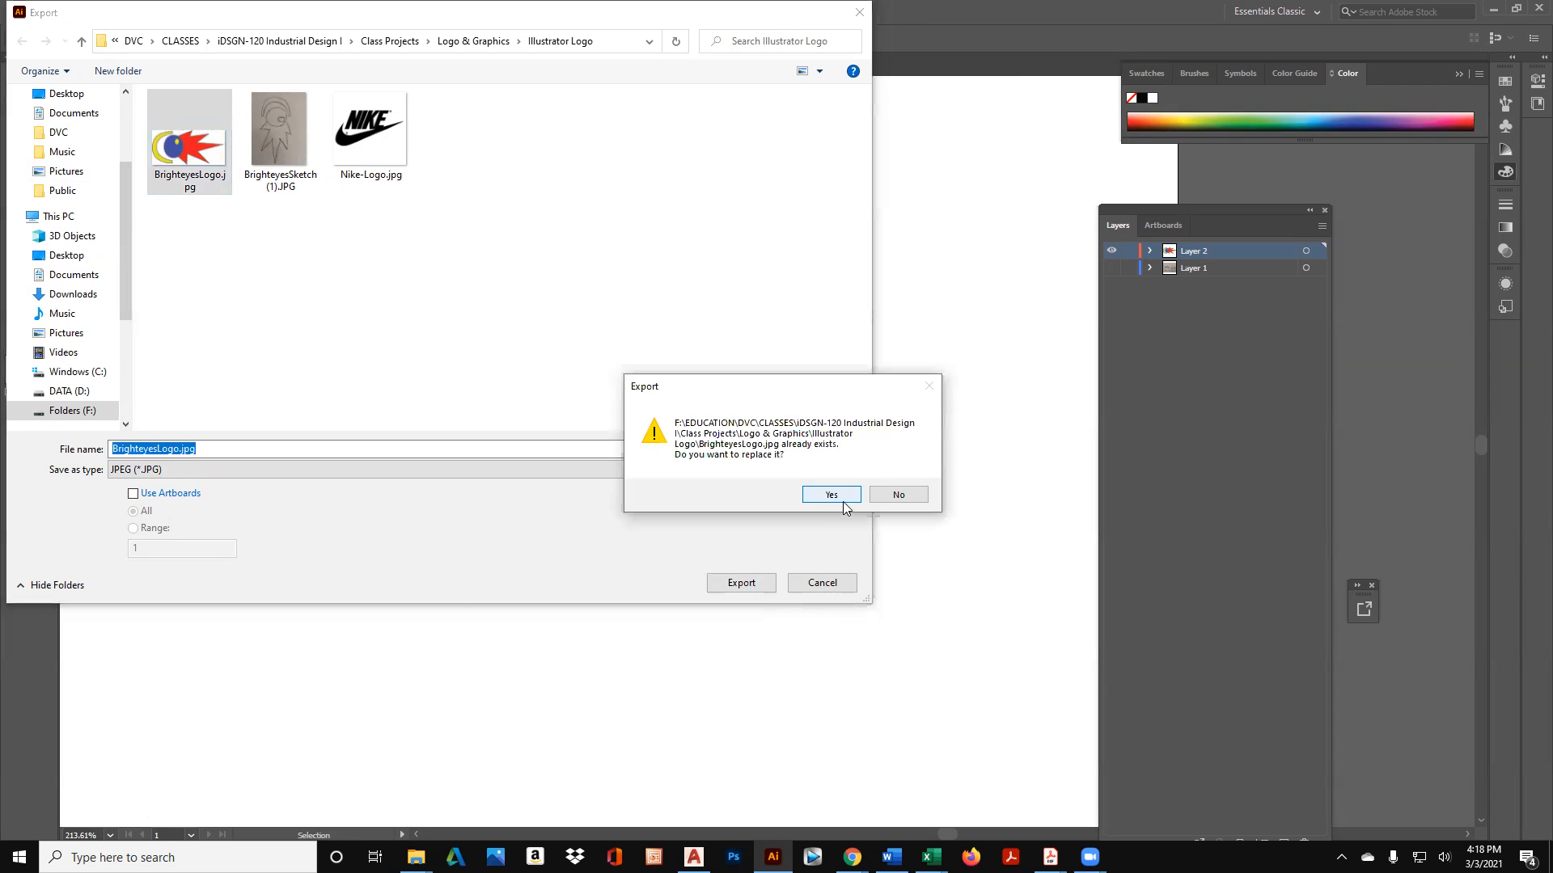
pyautogui.click(843, 502)
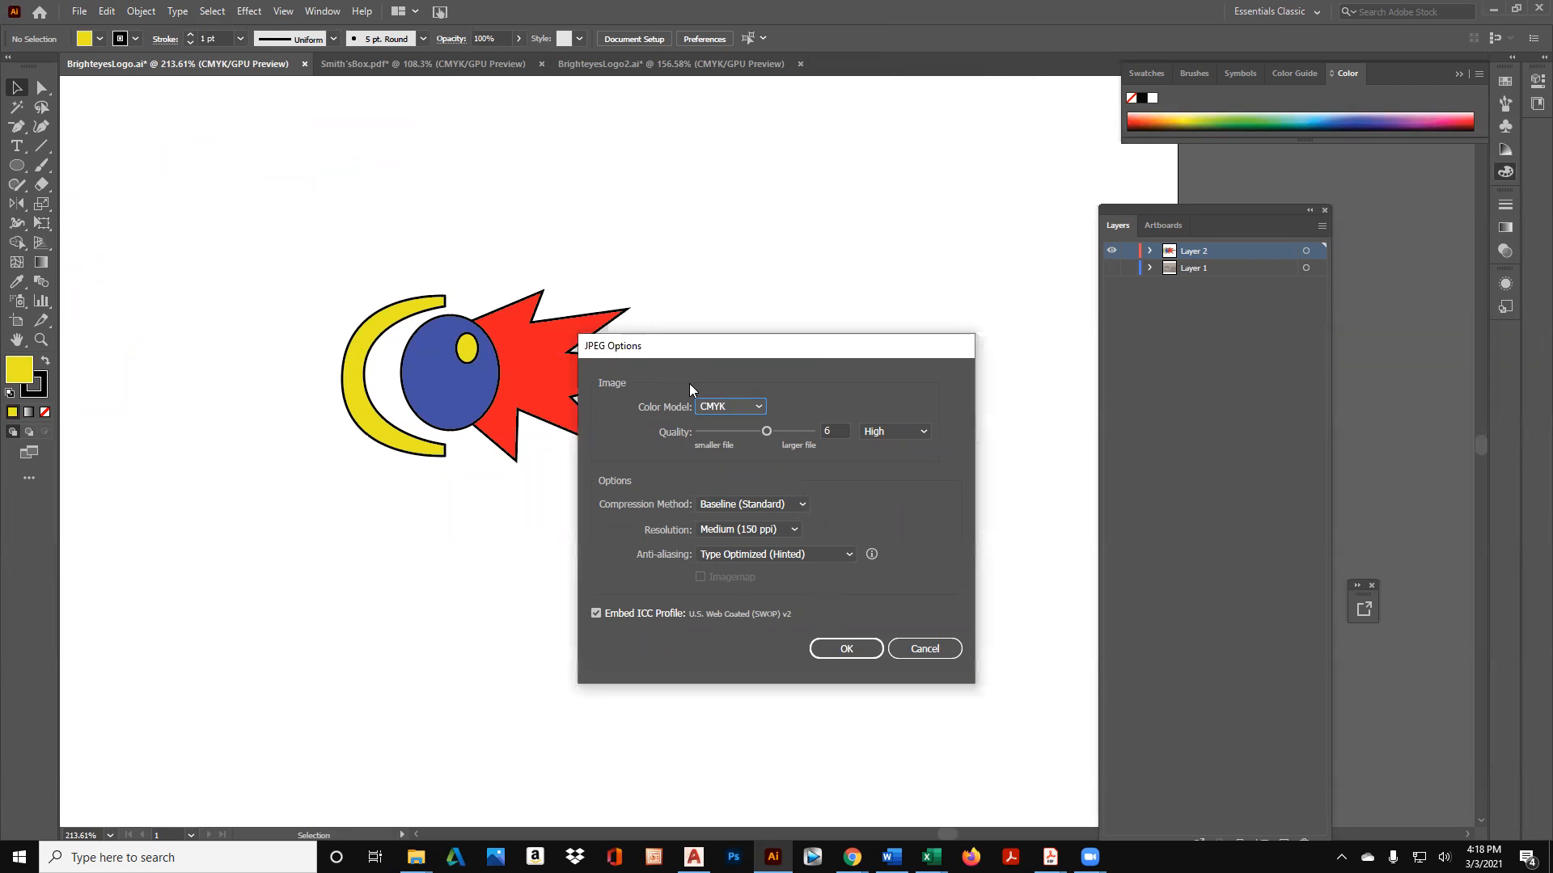
pyautogui.click(844, 649)
# Place BrighteyesLogo.jpg as a linked image on the upper green panel of the box template PDF.
pyautogui.click(411, 63)
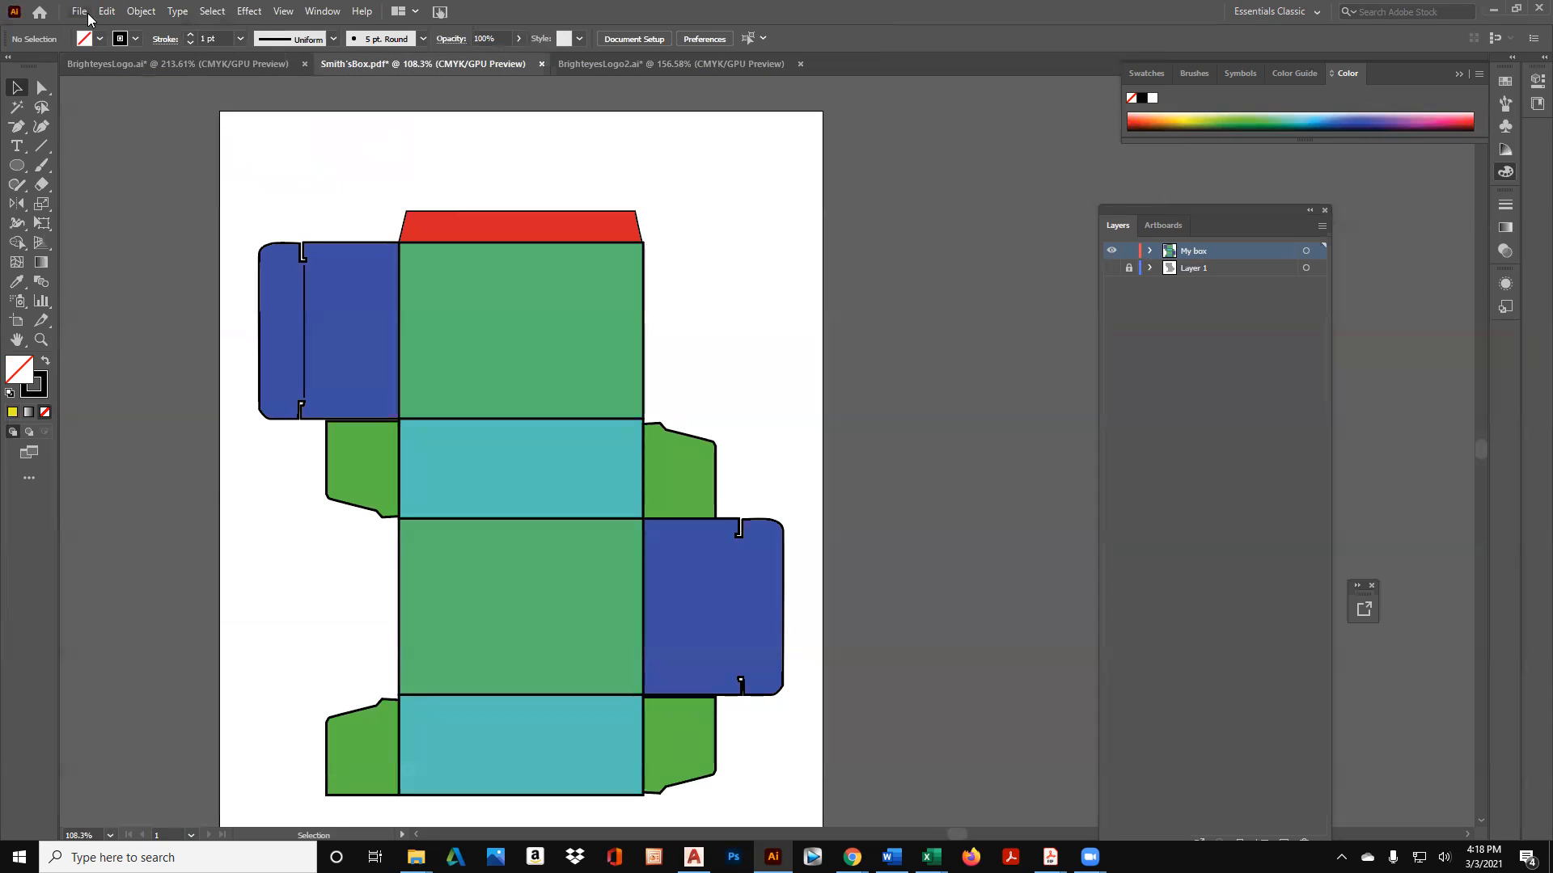
pyautogui.click(88, 14)
pyautogui.click(152, 292)
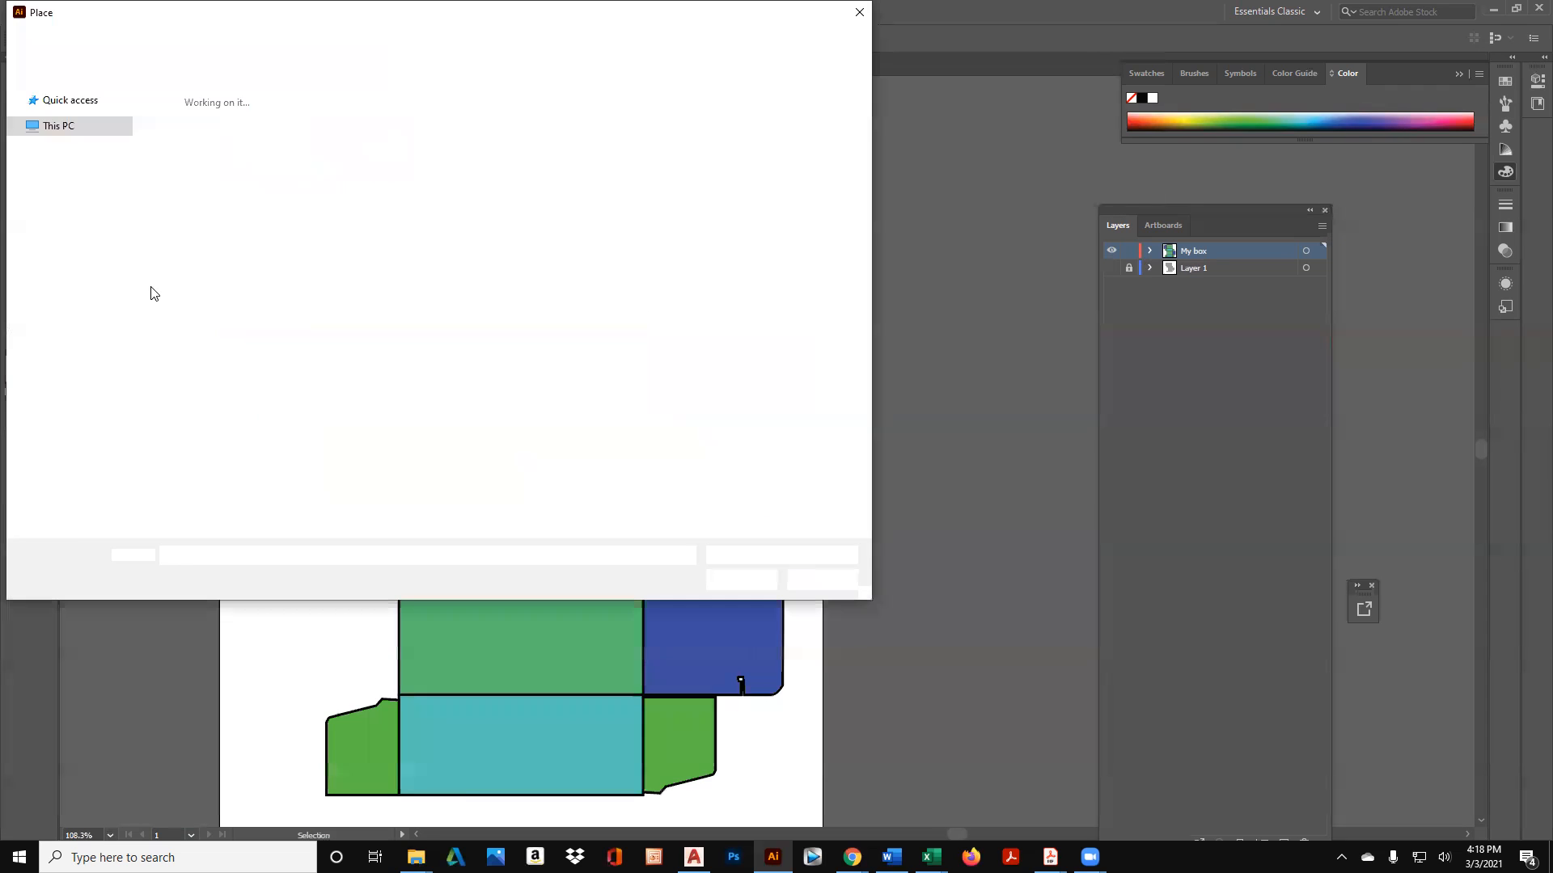
pyautogui.scroll(-2, 195, 389)
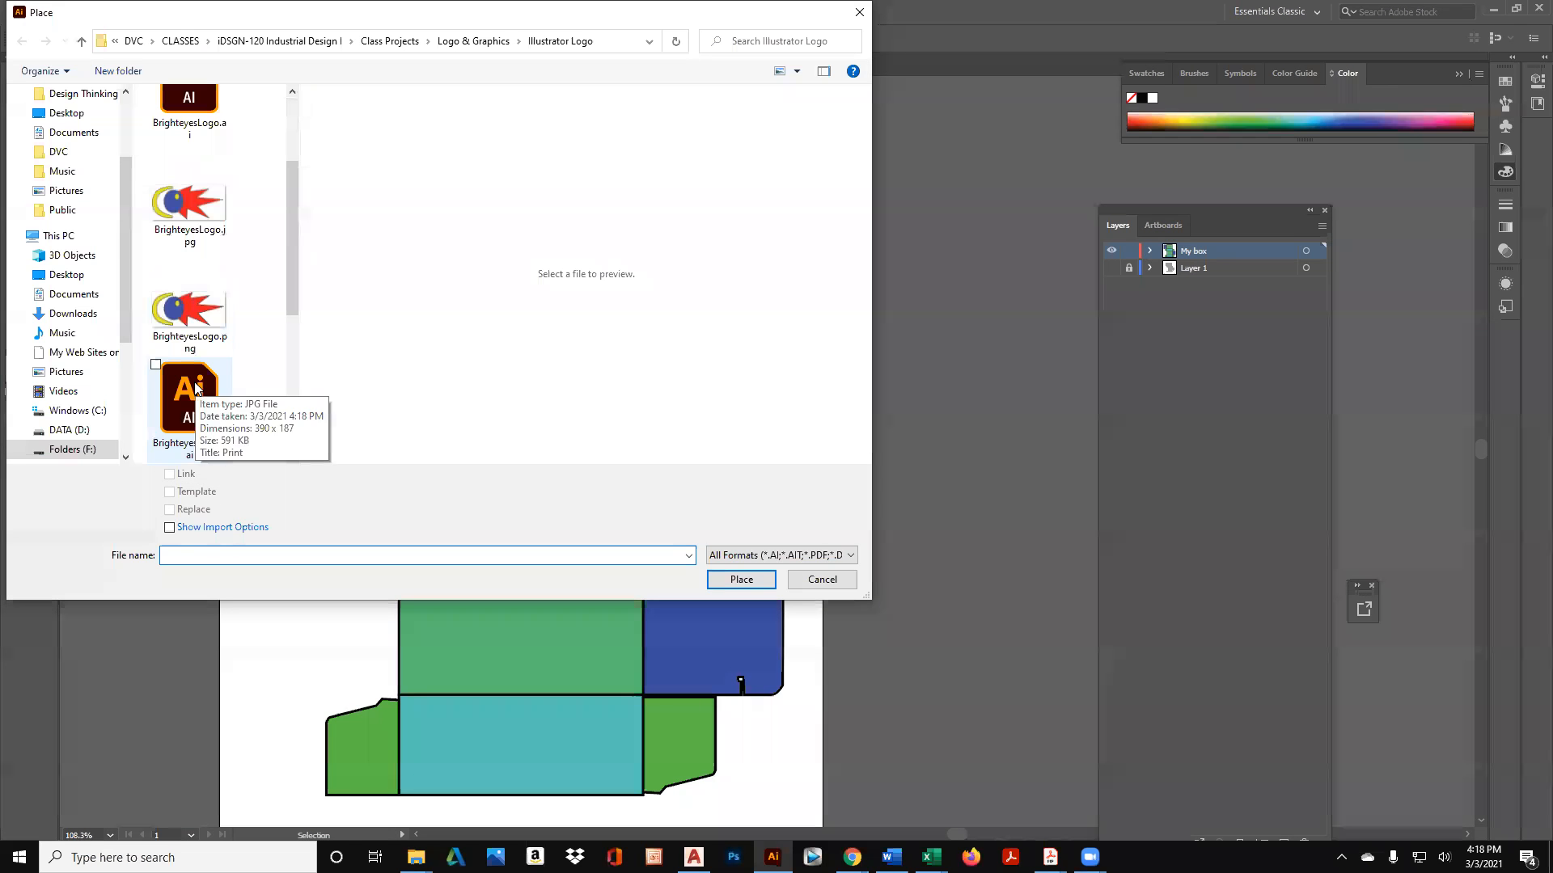
pyautogui.click(198, 232)
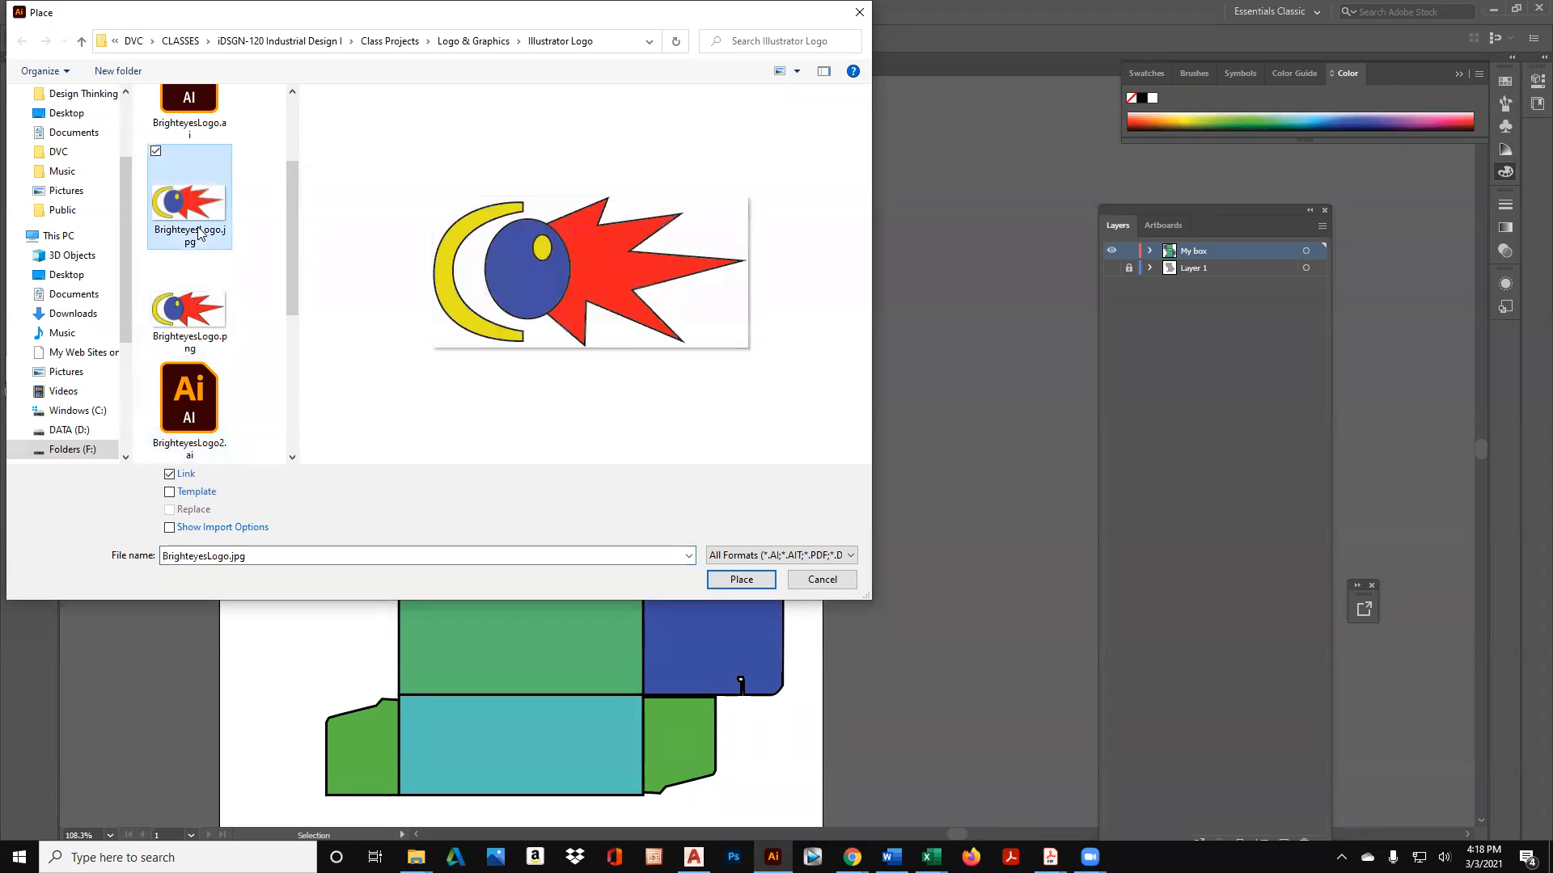
pyautogui.click(740, 579)
pyautogui.click(483, 292)
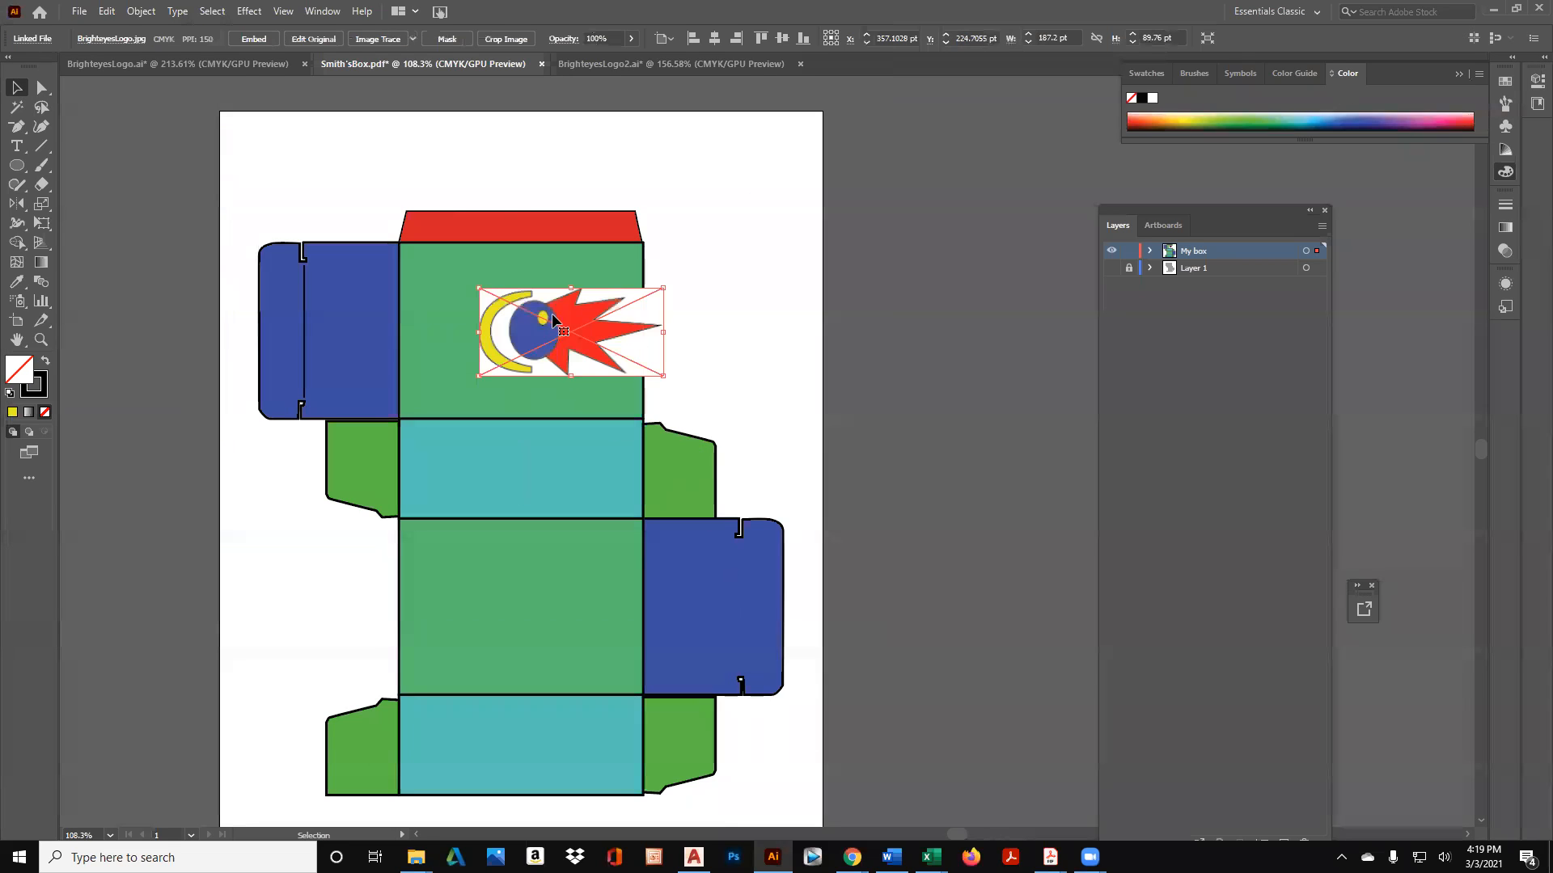
# Move the placed JPEG logo fully inside the upper green panel, and undo a trial enlargement of it.
pyautogui.moveTo(630, 326); pyautogui.dragTo(728, 210)
pyautogui.moveTo(670, 261); pyautogui.dragTo(612, 313)
pyautogui.hotkey('ctrl', 'z')
pyautogui.hotkey('ctrl', 'z')
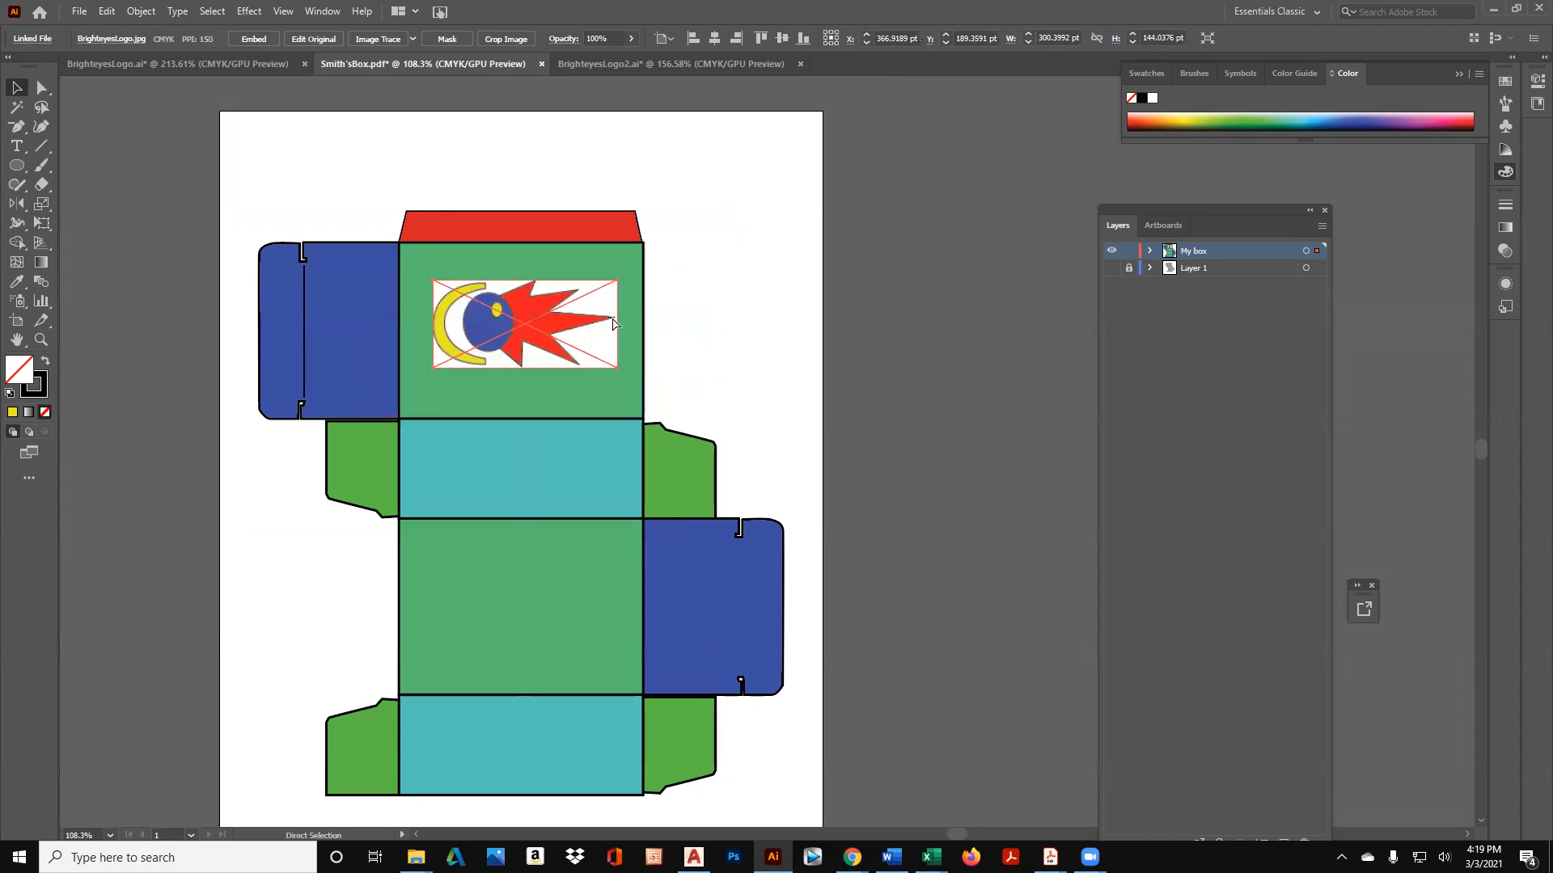
# Start a PNG export of the logo artwork in BrighteyesLogo.ai as BrighteyesLogo.png, replacing the existing file.
pyautogui.click(243, 65)
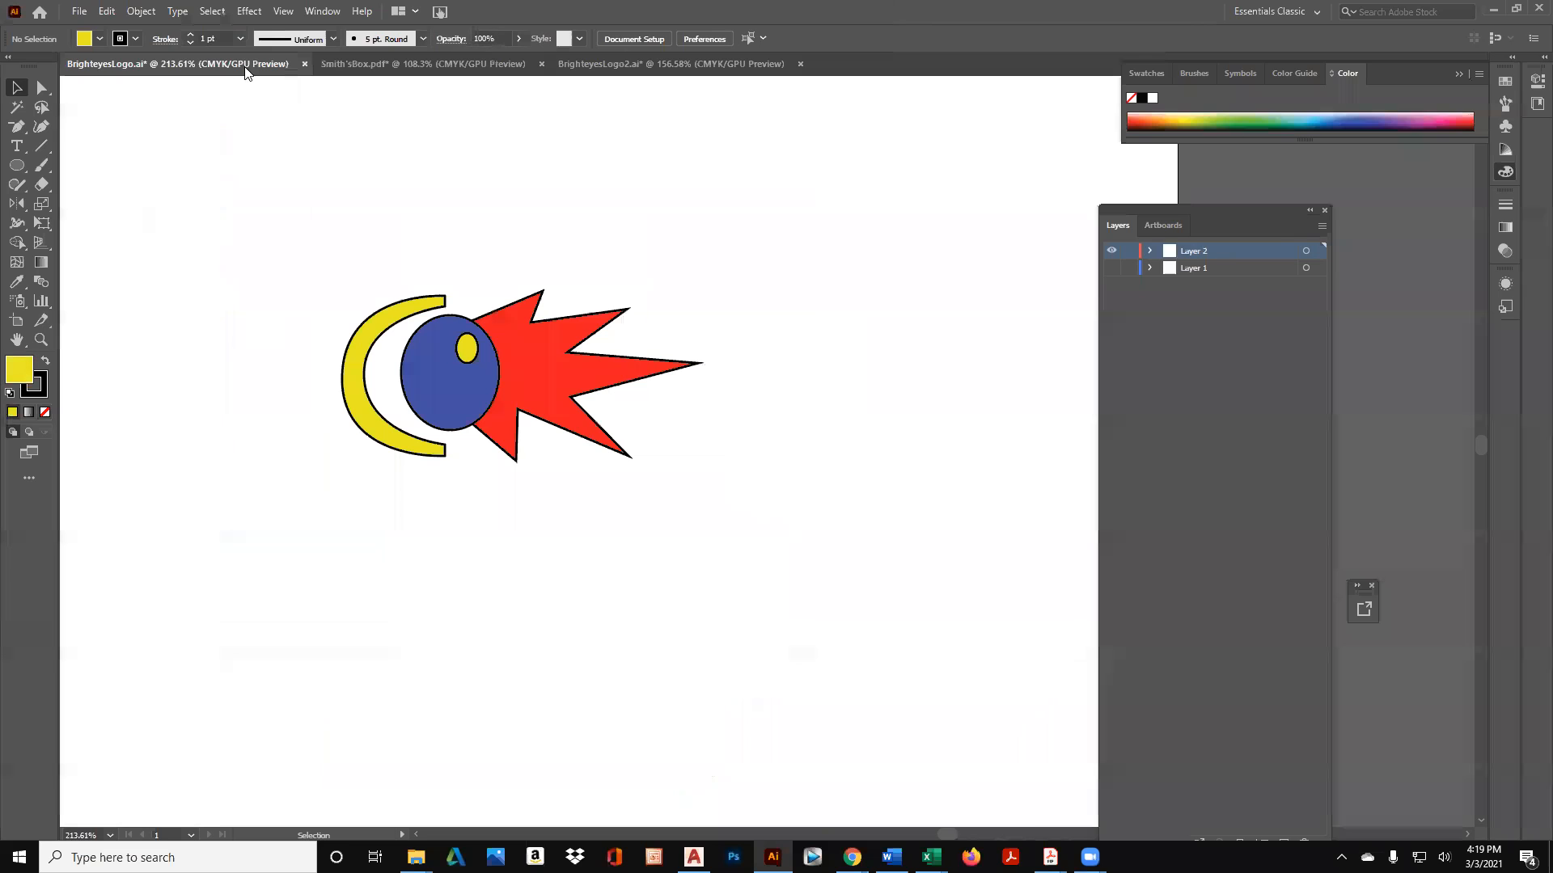
pyautogui.click(78, 14)
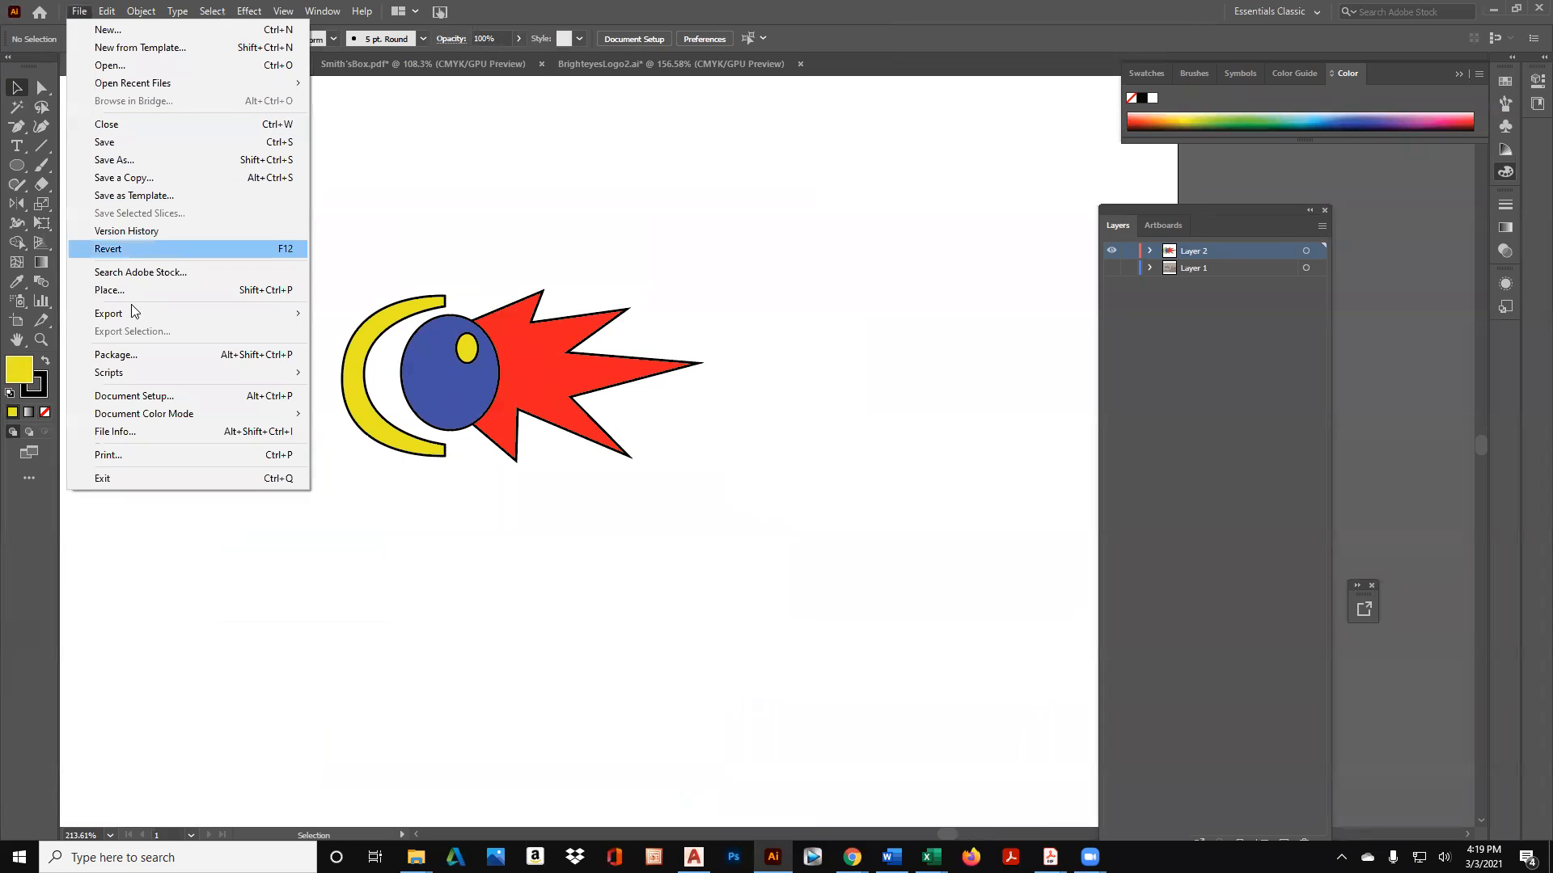
pyautogui.moveTo(154, 312)
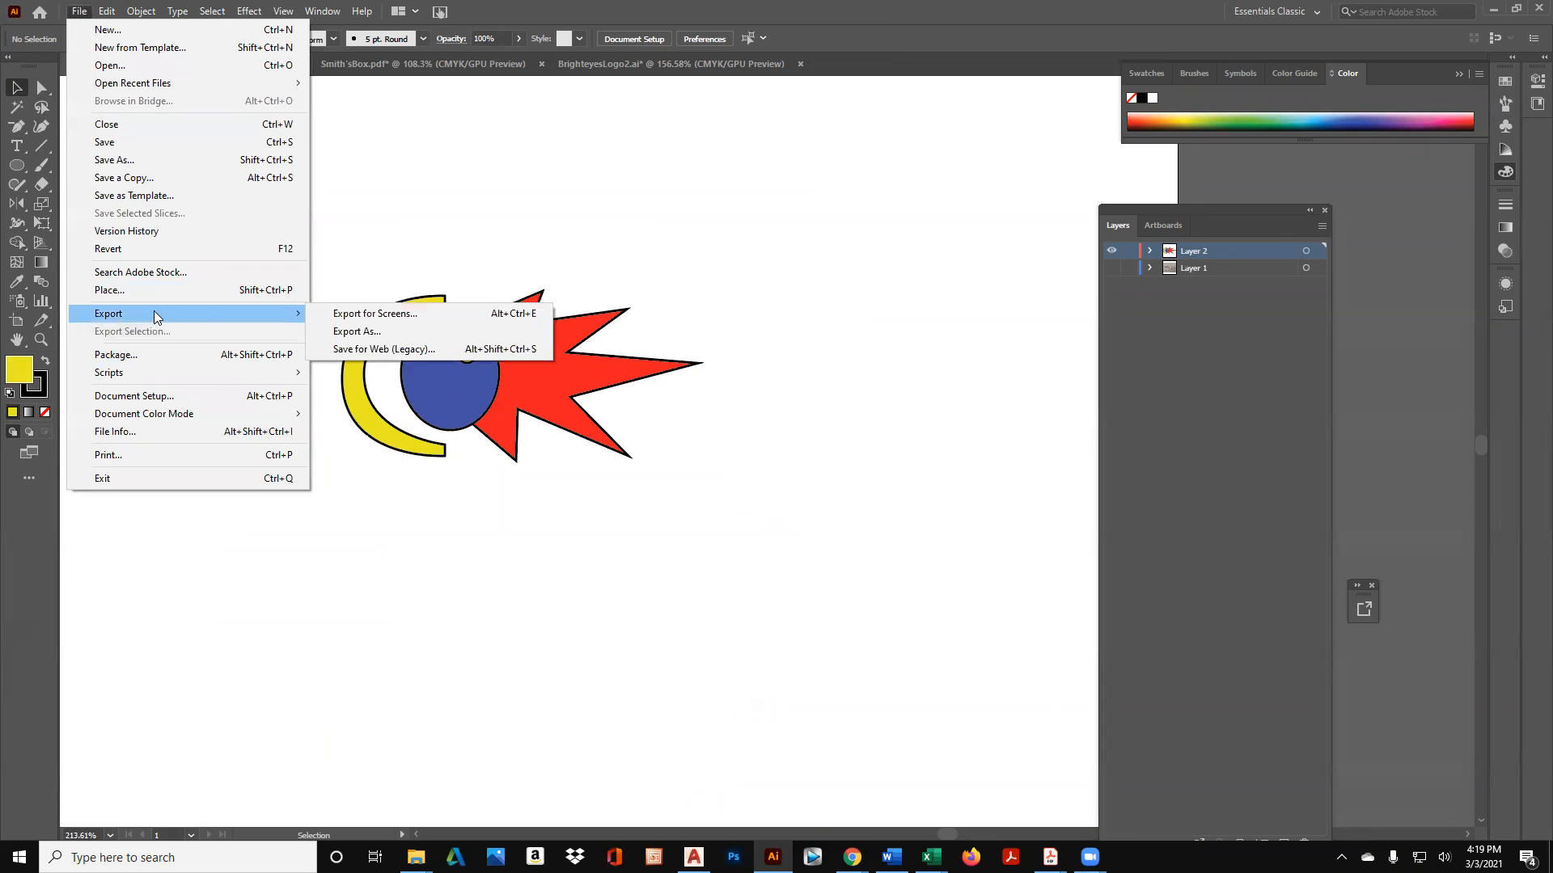
pyautogui.click(363, 331)
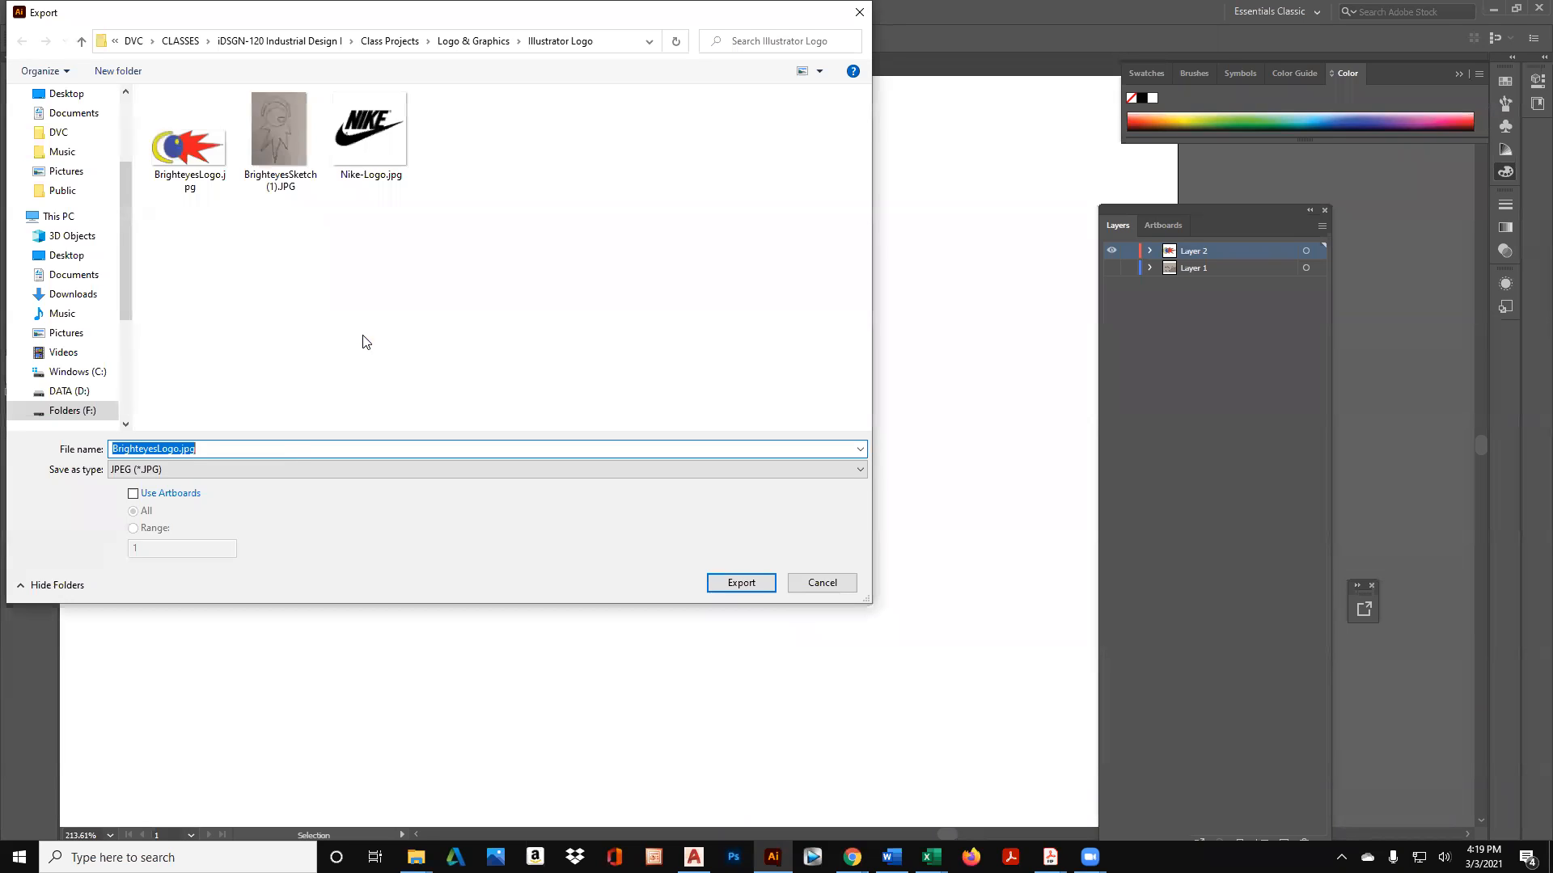
pyautogui.click(283, 464)
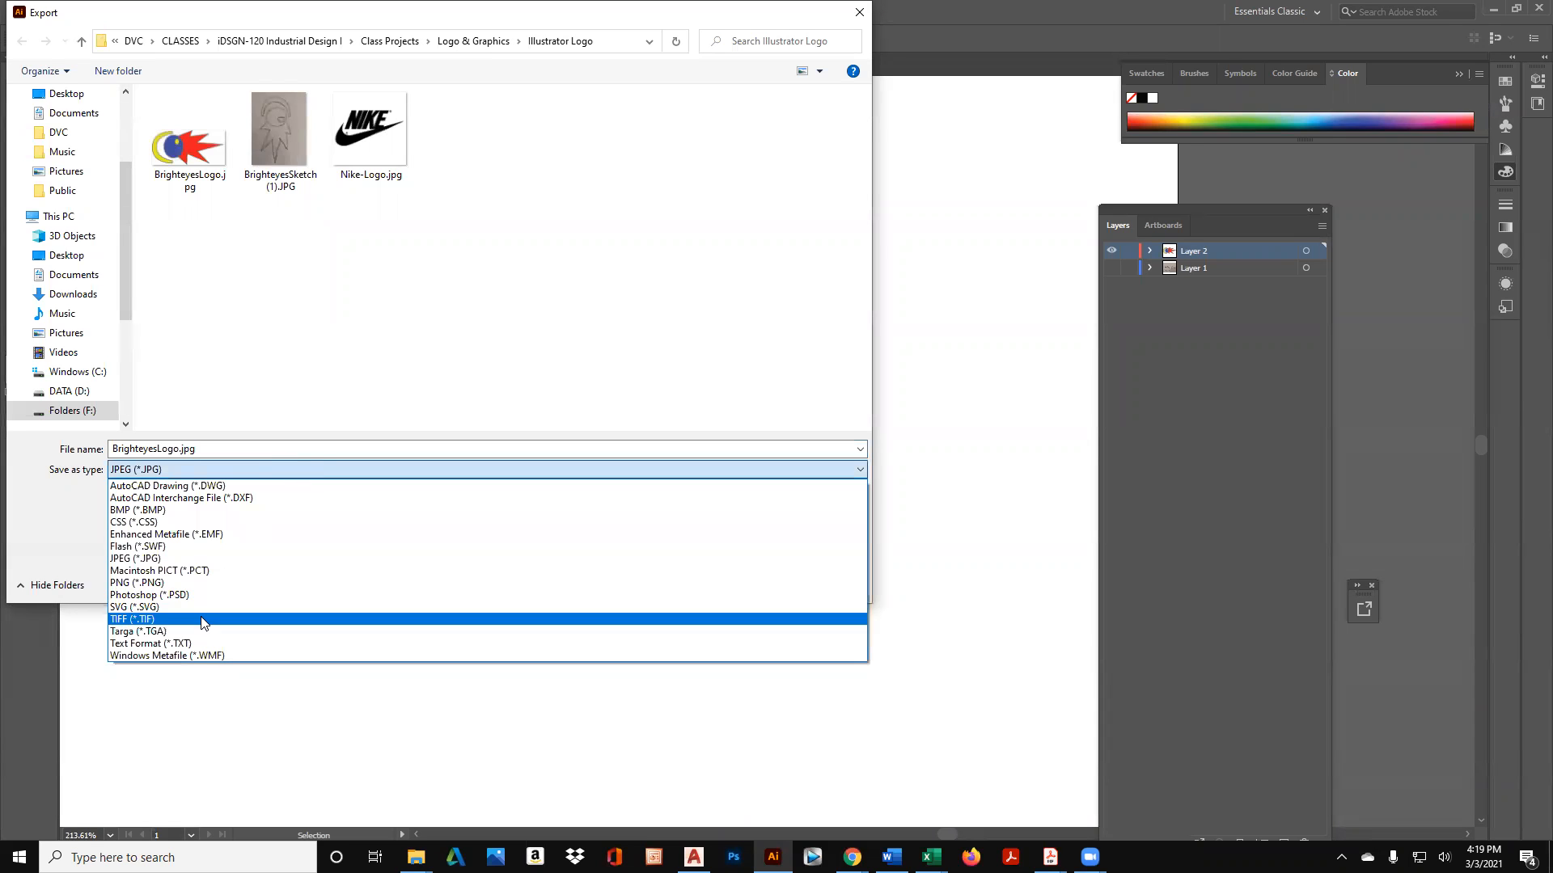
pyautogui.click(219, 583)
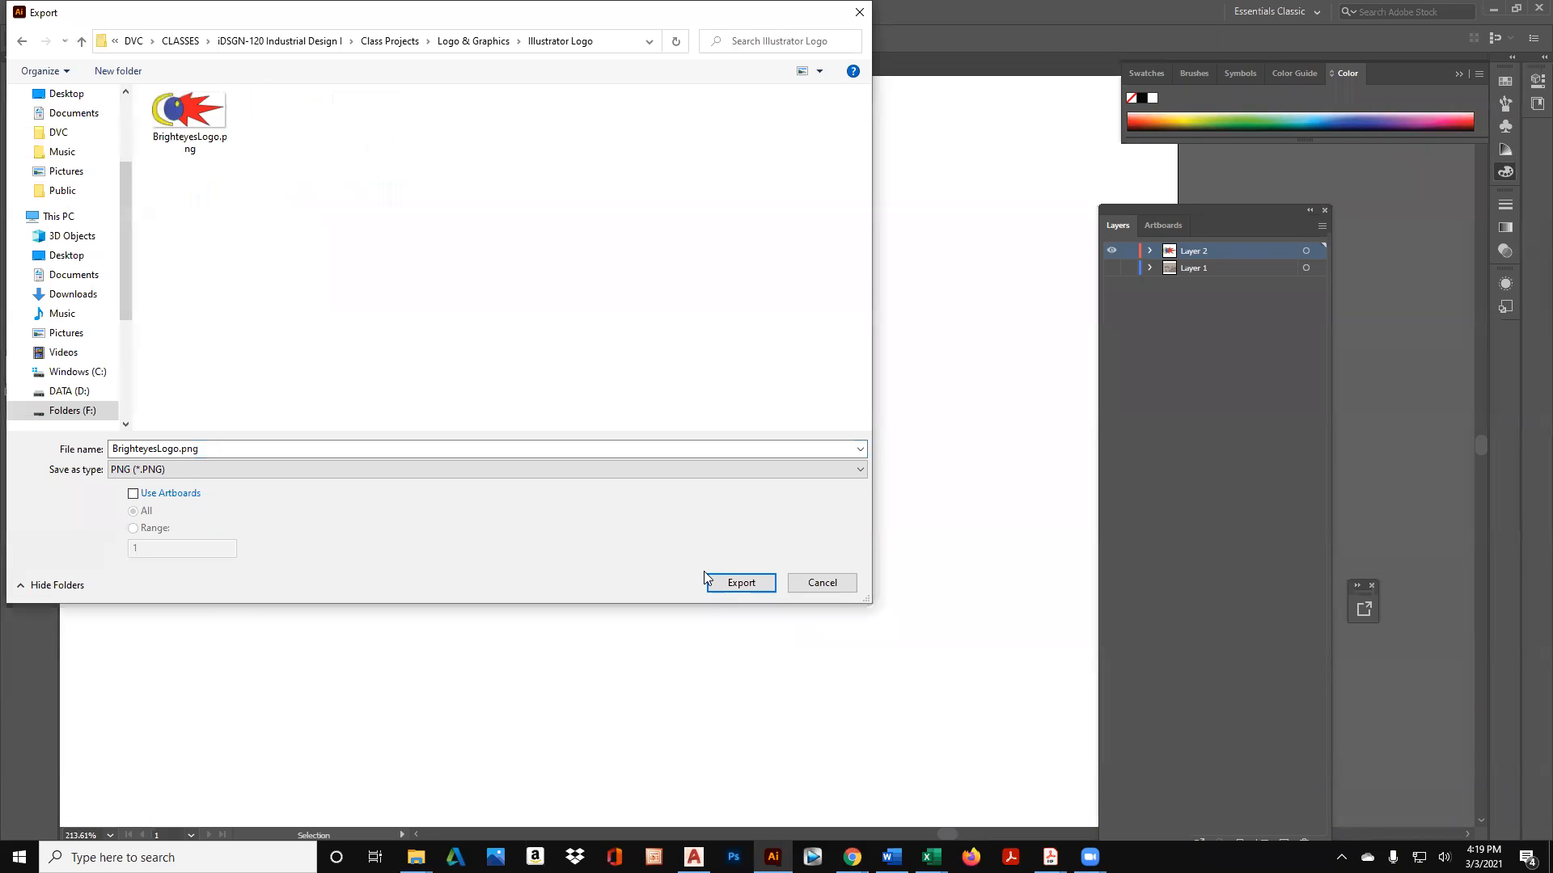
pyautogui.click(766, 587)
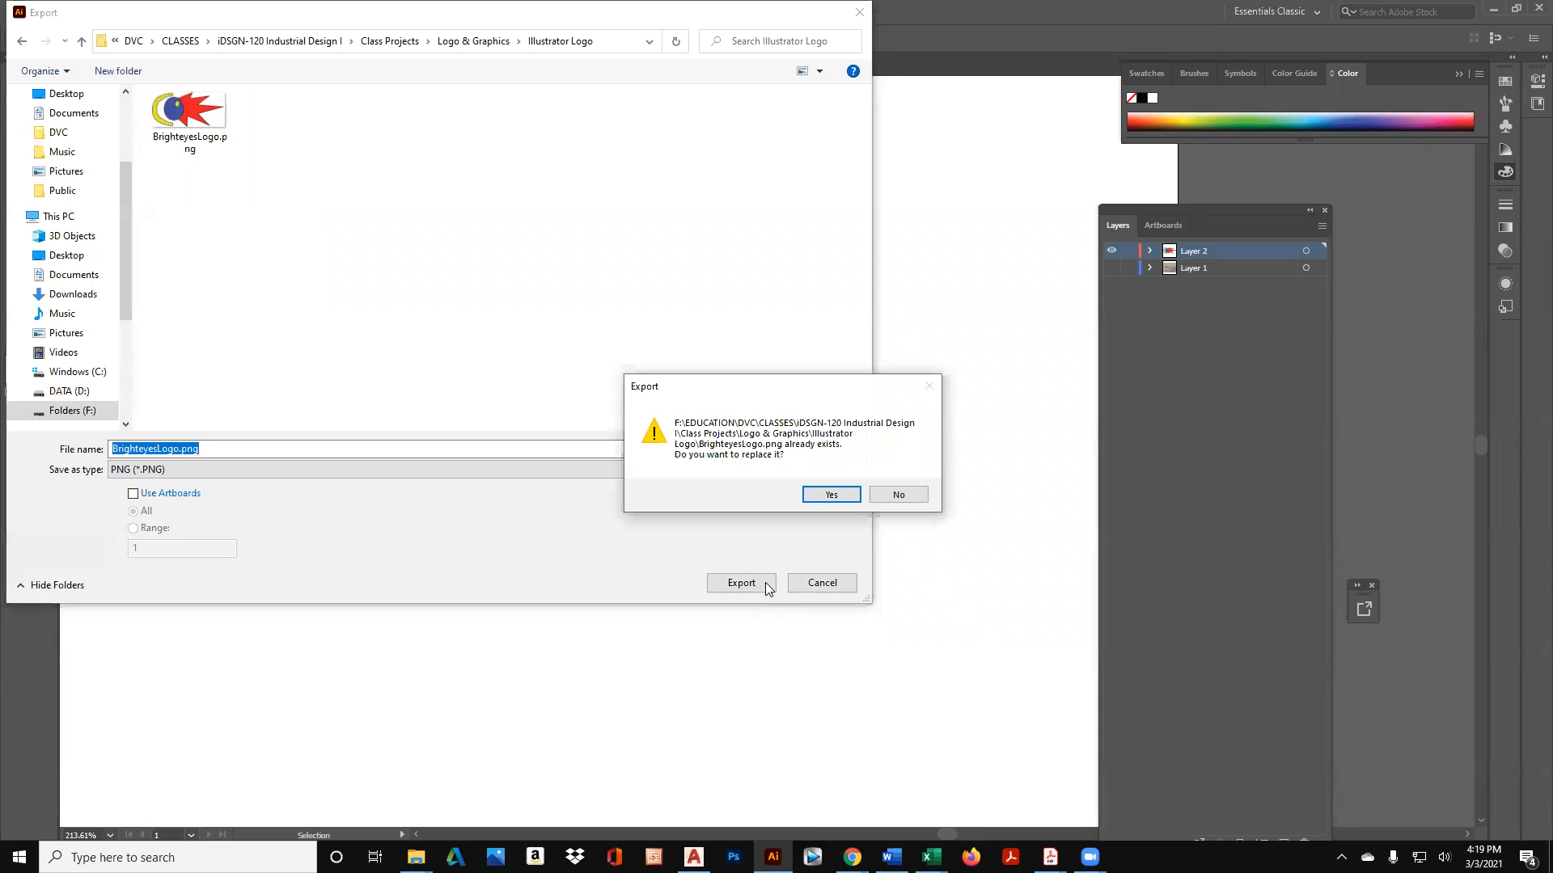
pyautogui.click(831, 495)
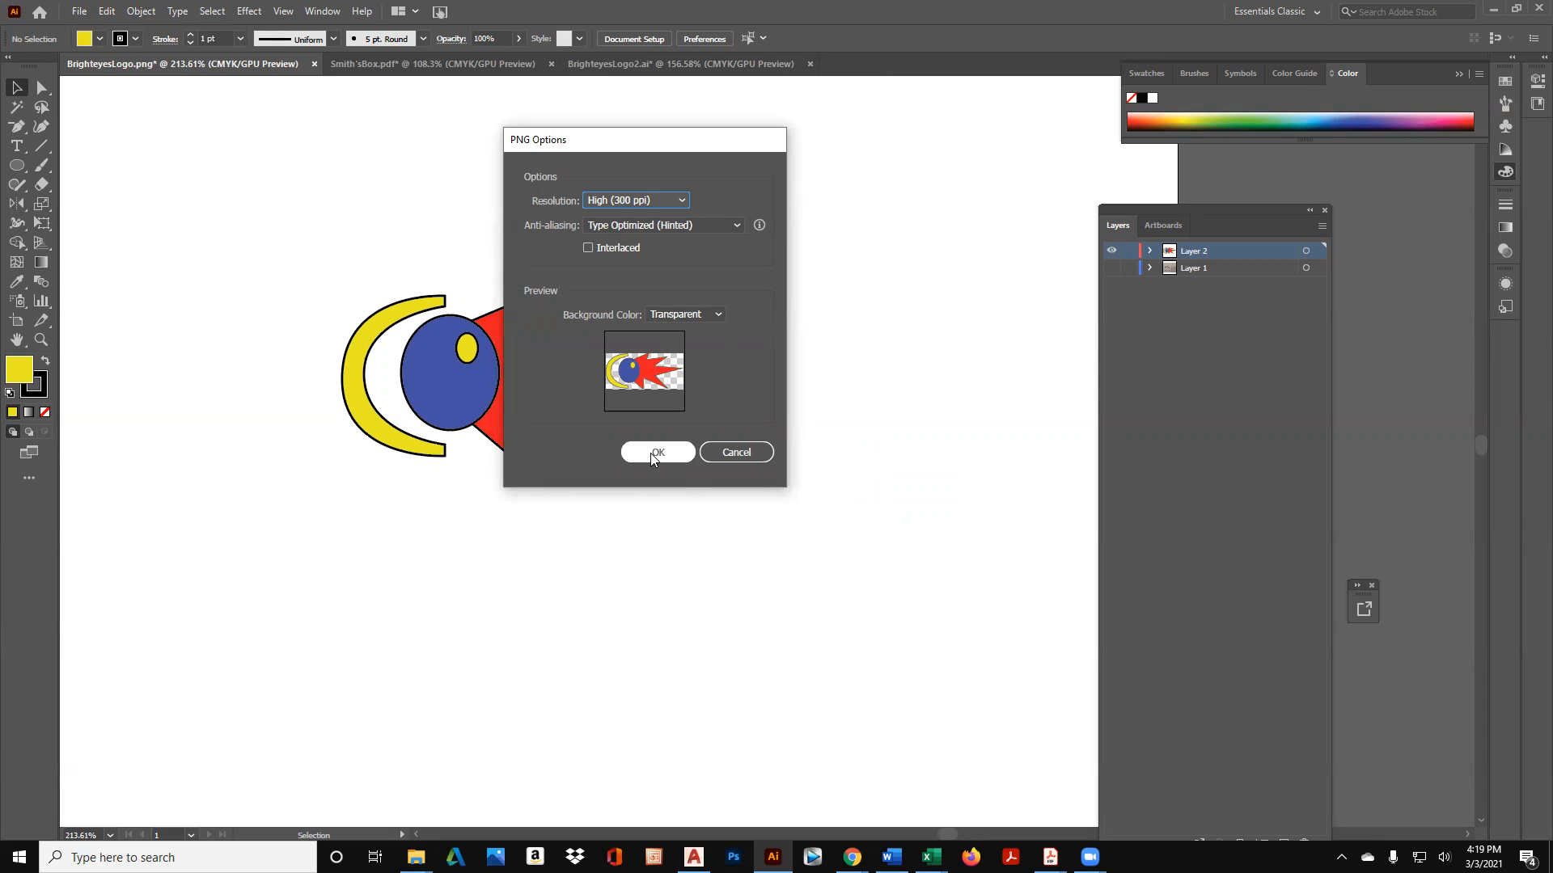
# Export the PNG at High (300 ppi) resolution with a transparent background.
pyautogui.click(660, 201)
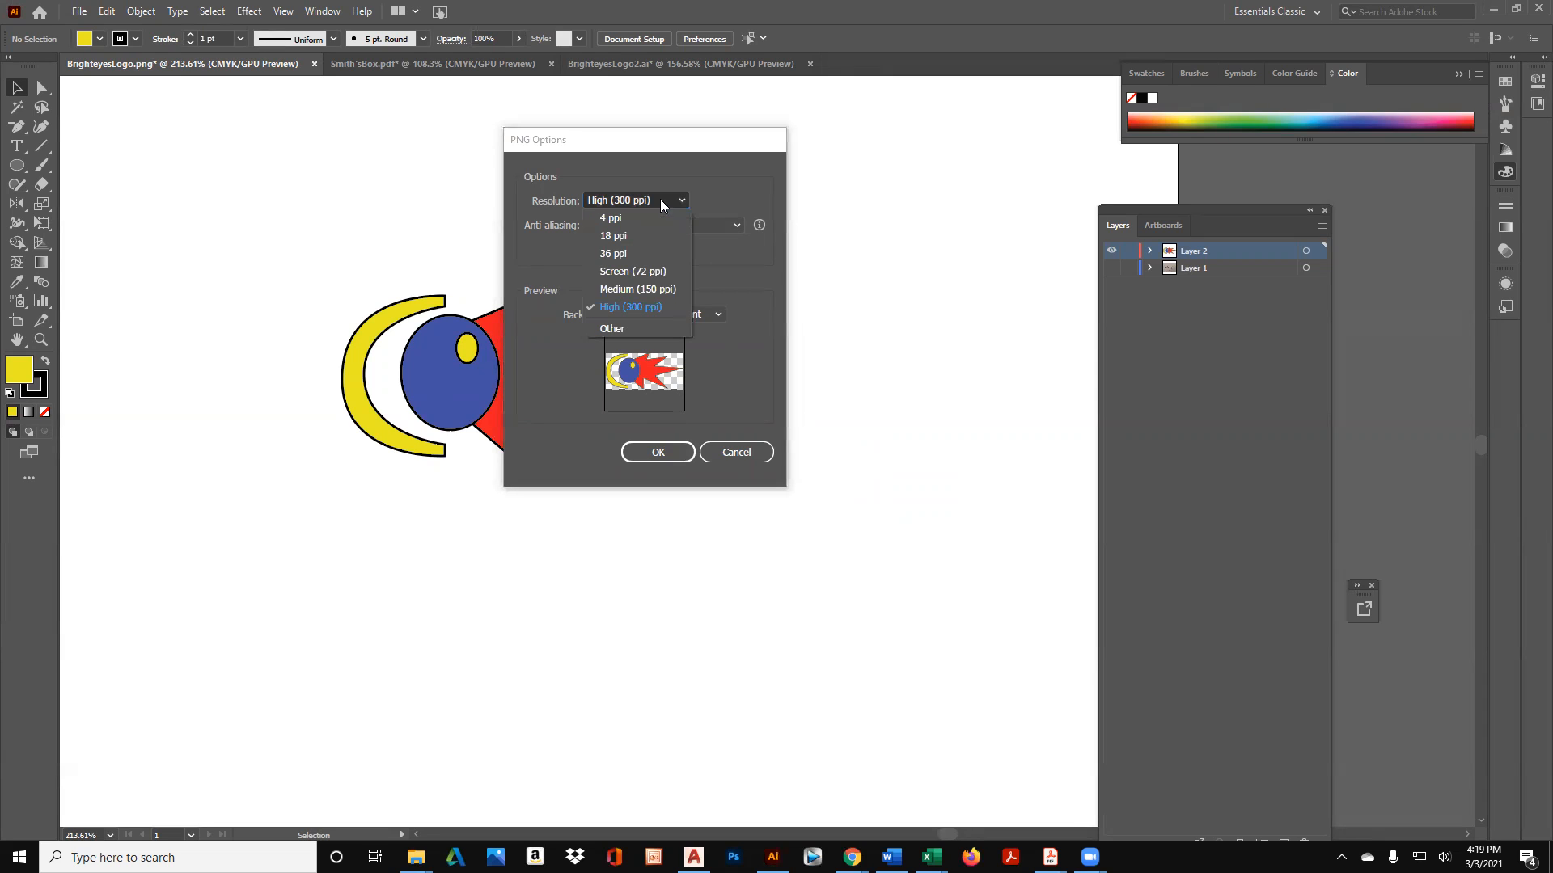
pyautogui.click(660, 199)
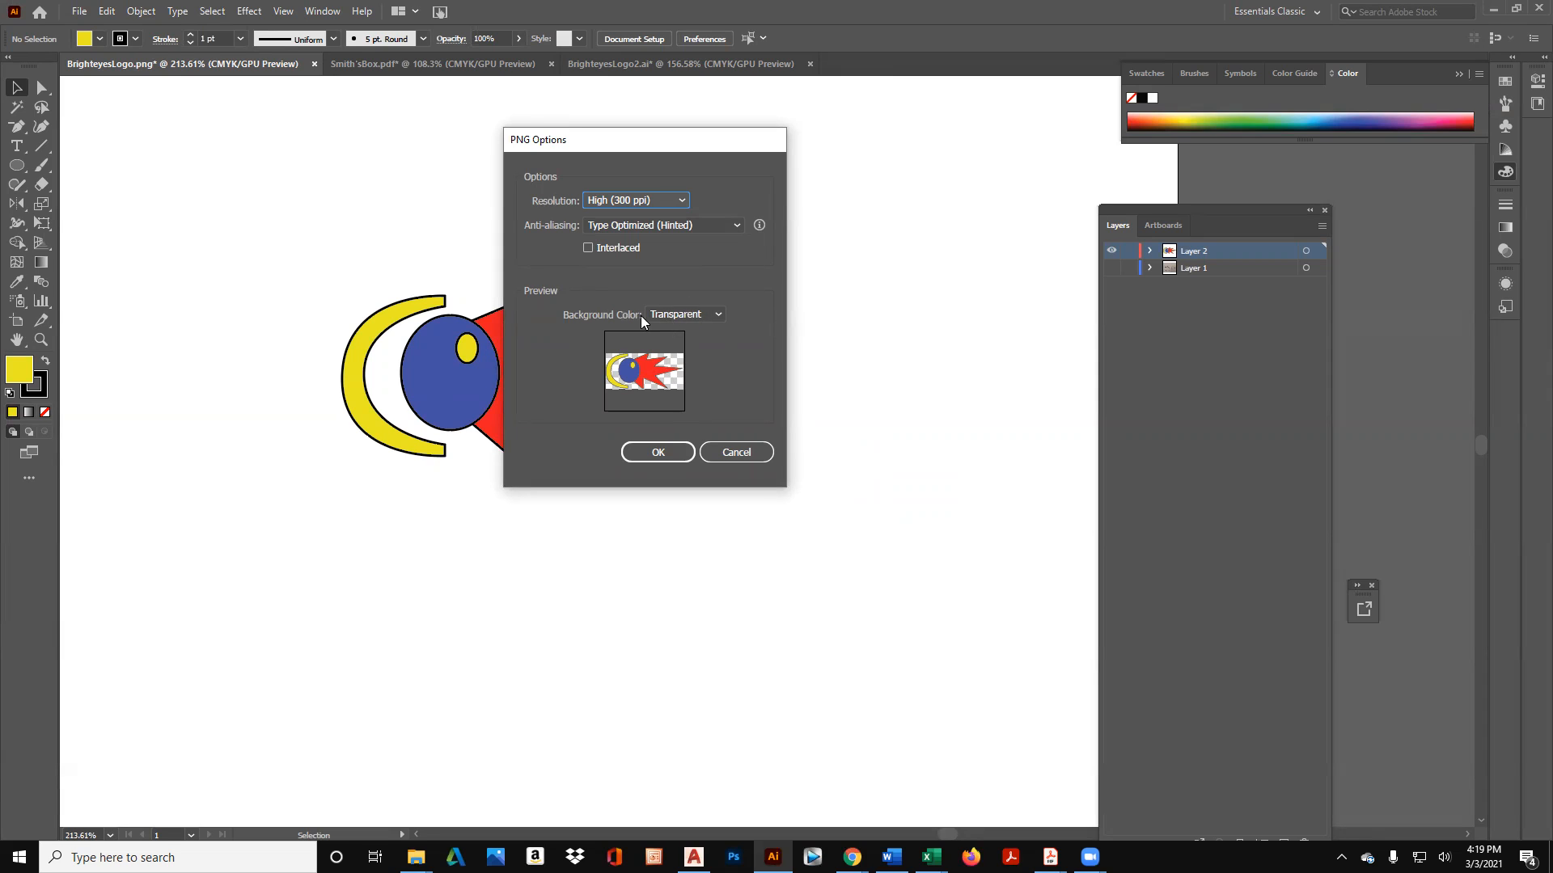
pyautogui.click(707, 314)
pyautogui.click(689, 333)
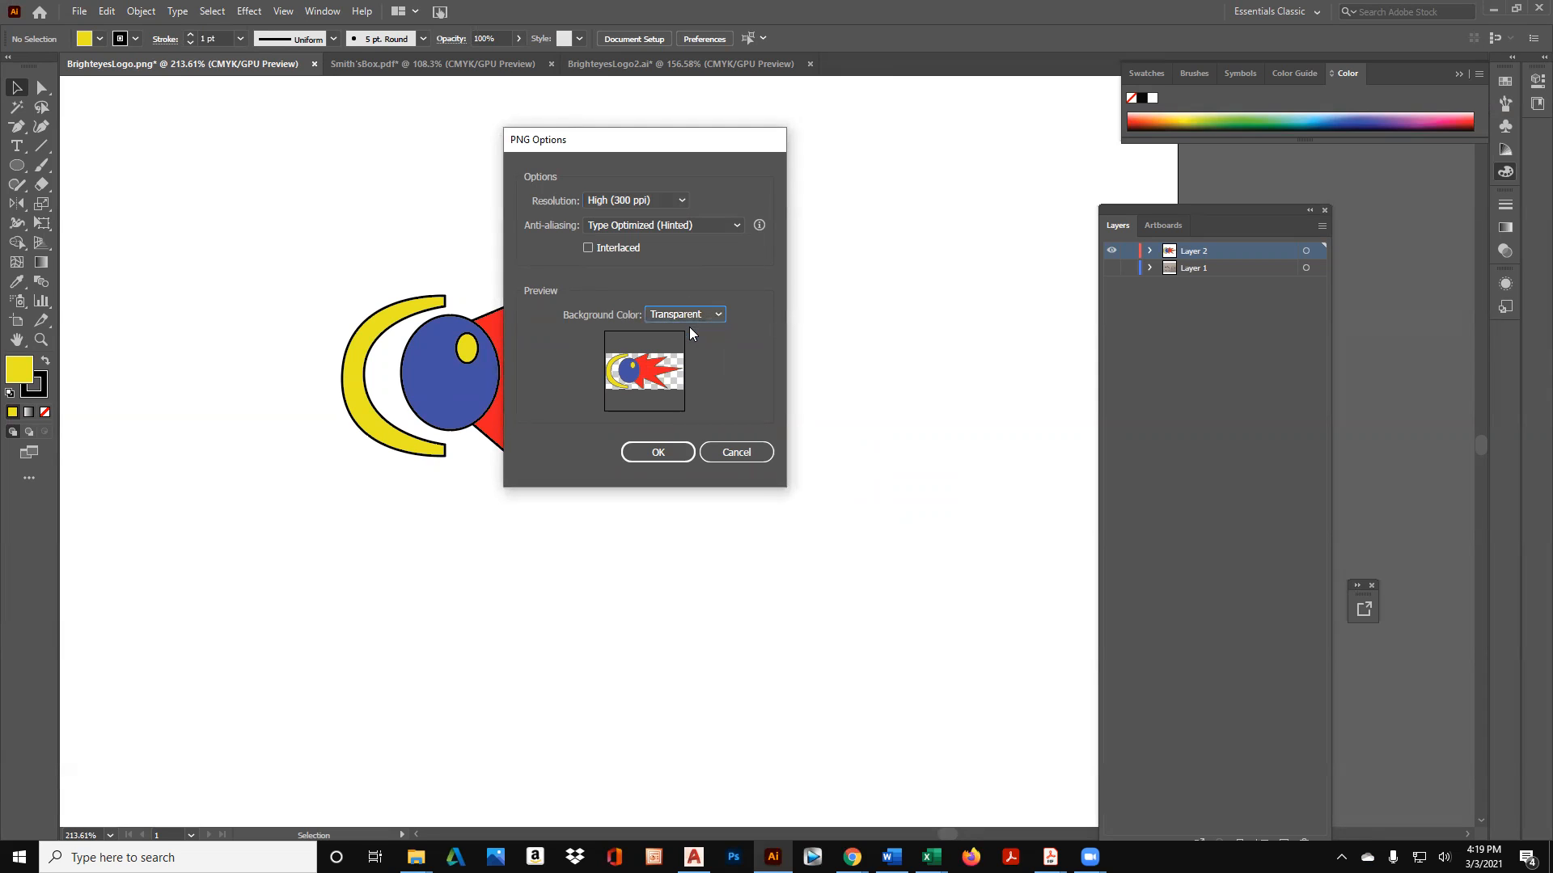
pyautogui.click(662, 446)
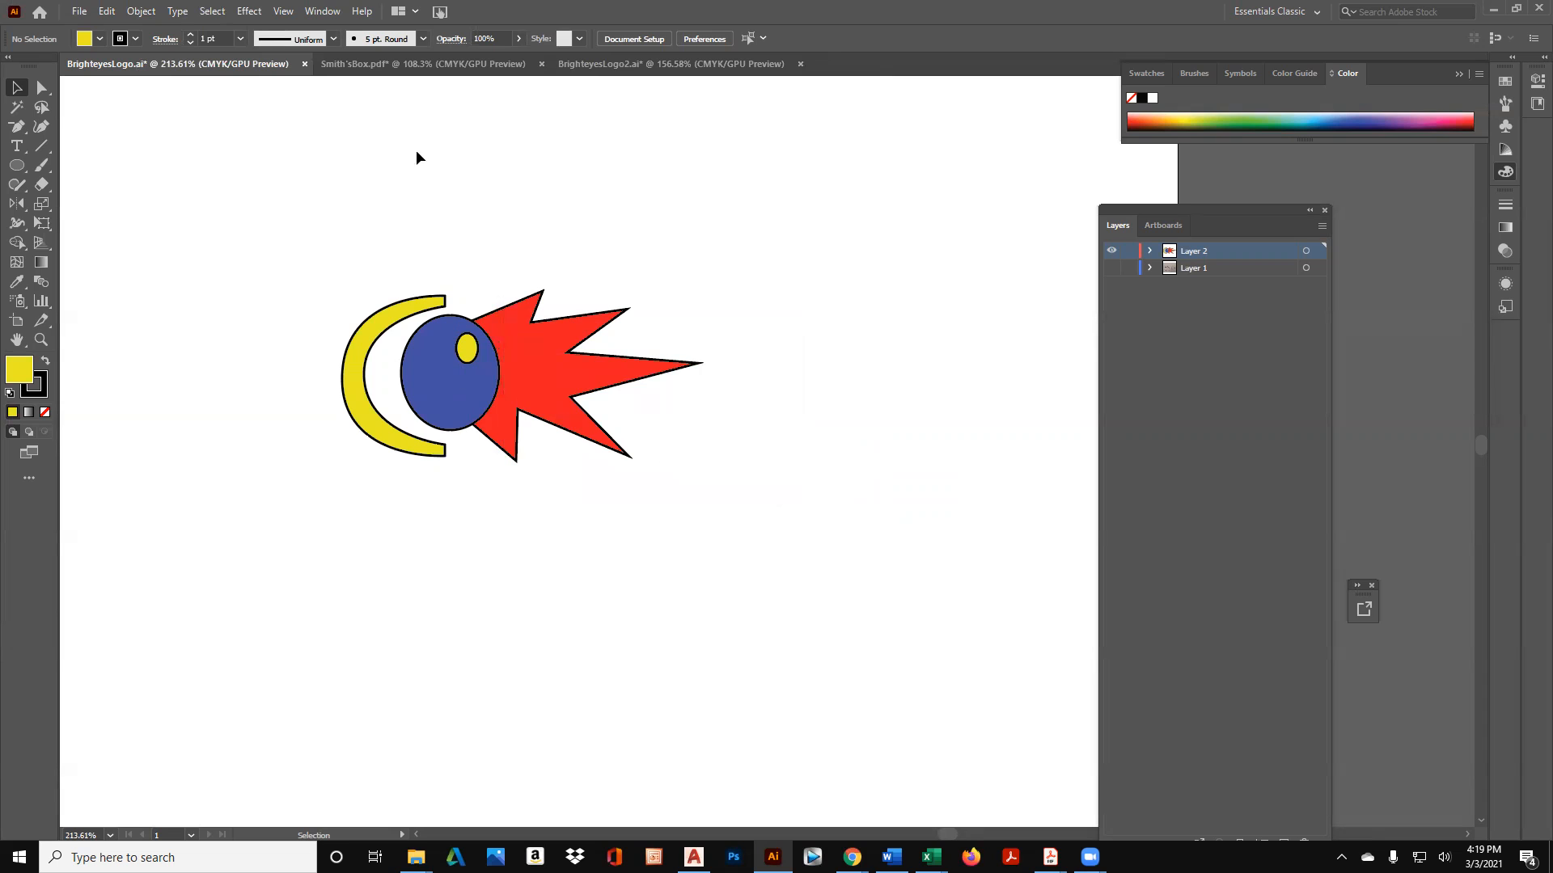
# Place BrighteyesLogo.png as a linked image on the lower large green panel of the box template PDF.
pyautogui.click(463, 61)
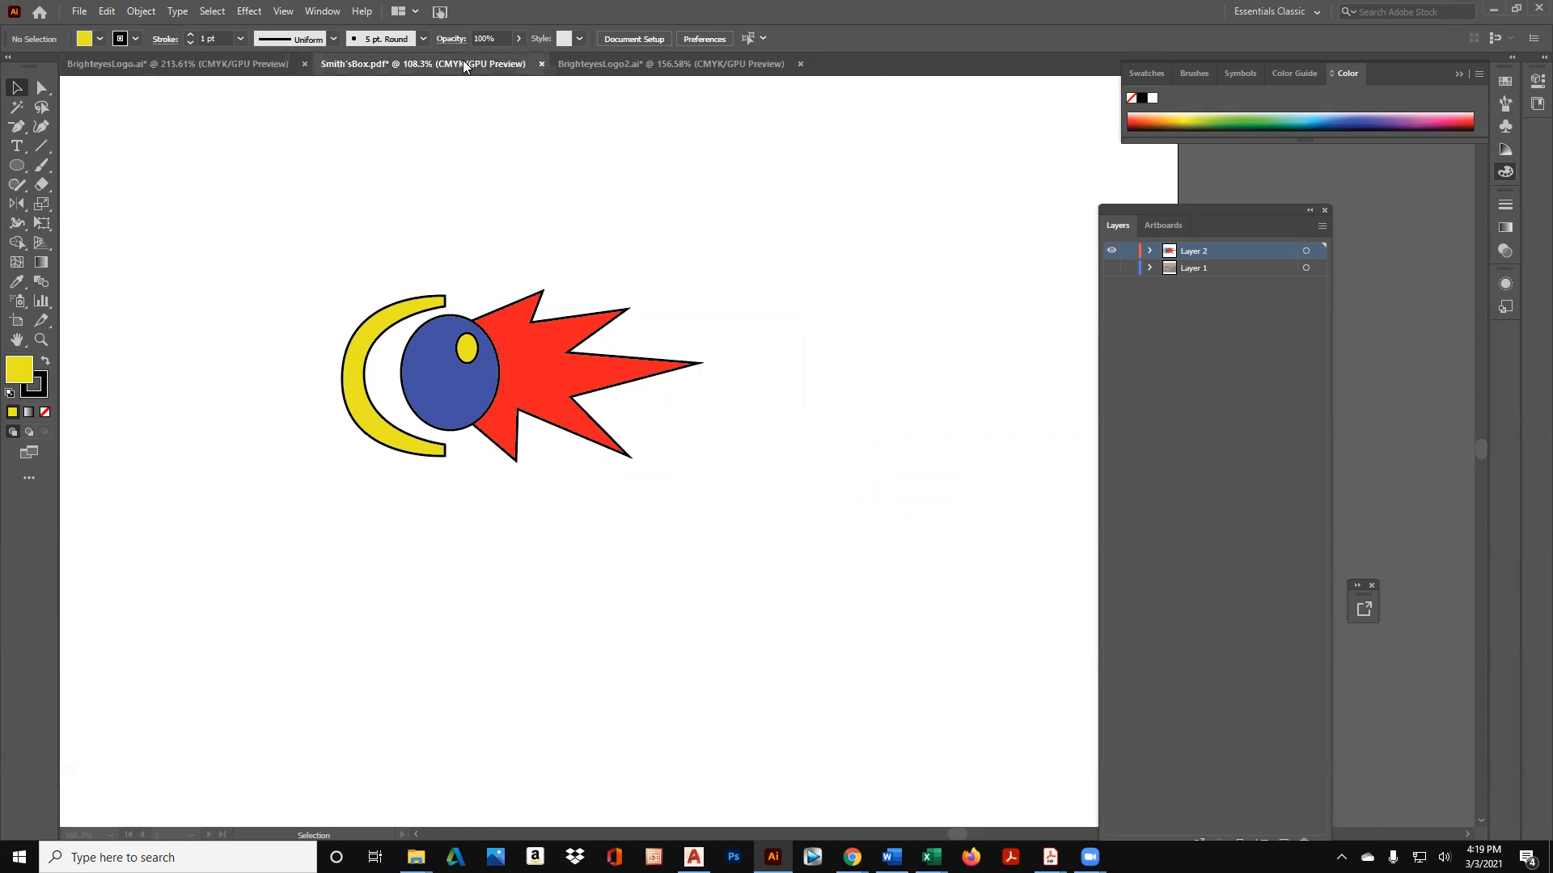
pyautogui.click(78, 12)
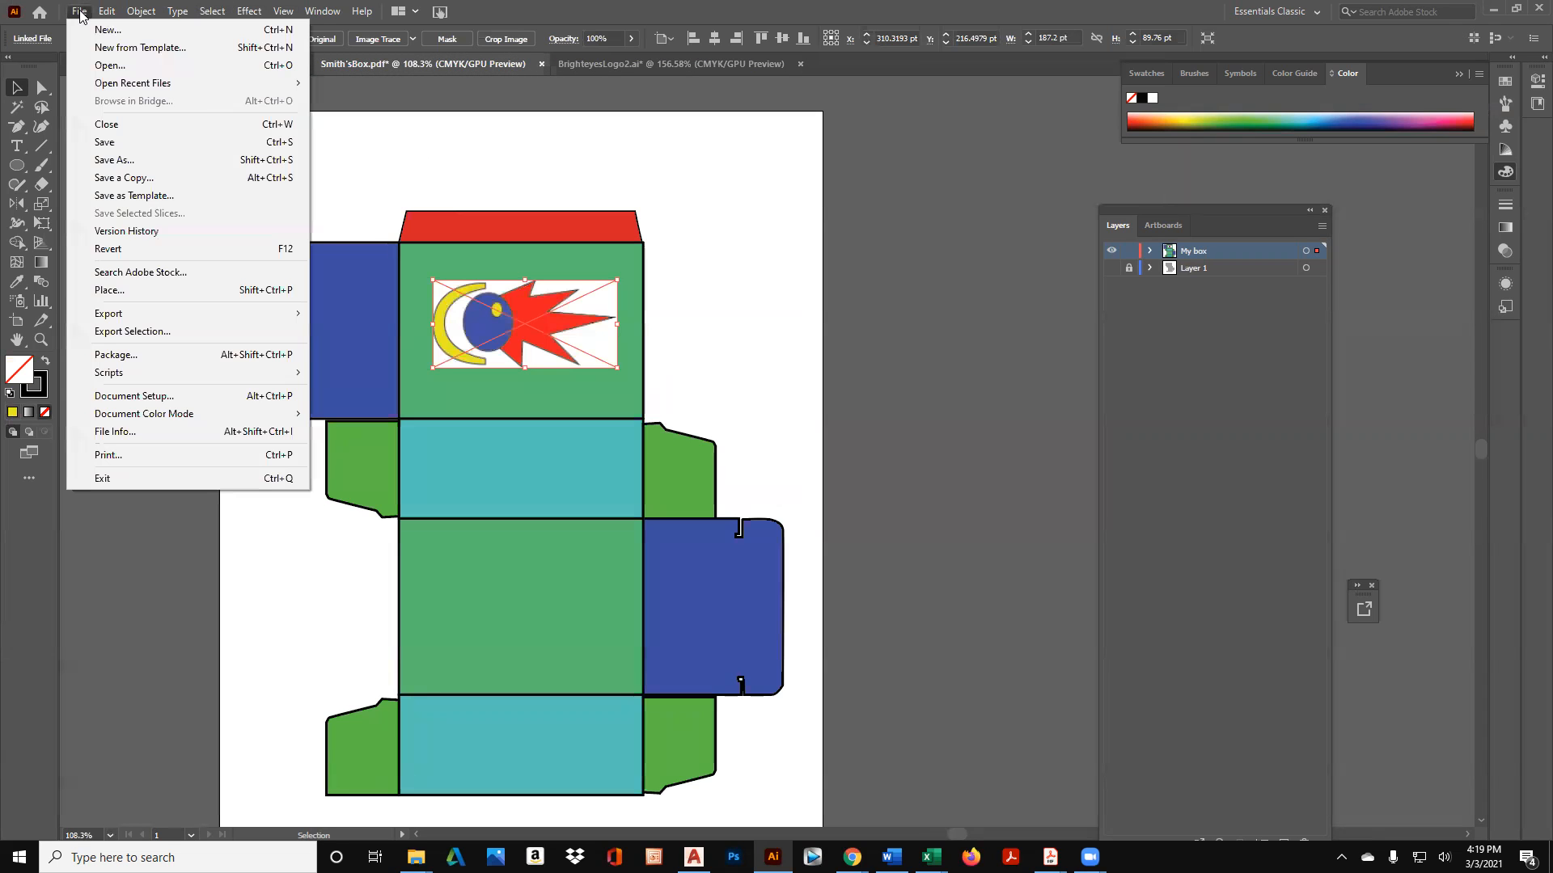
pyautogui.click(122, 292)
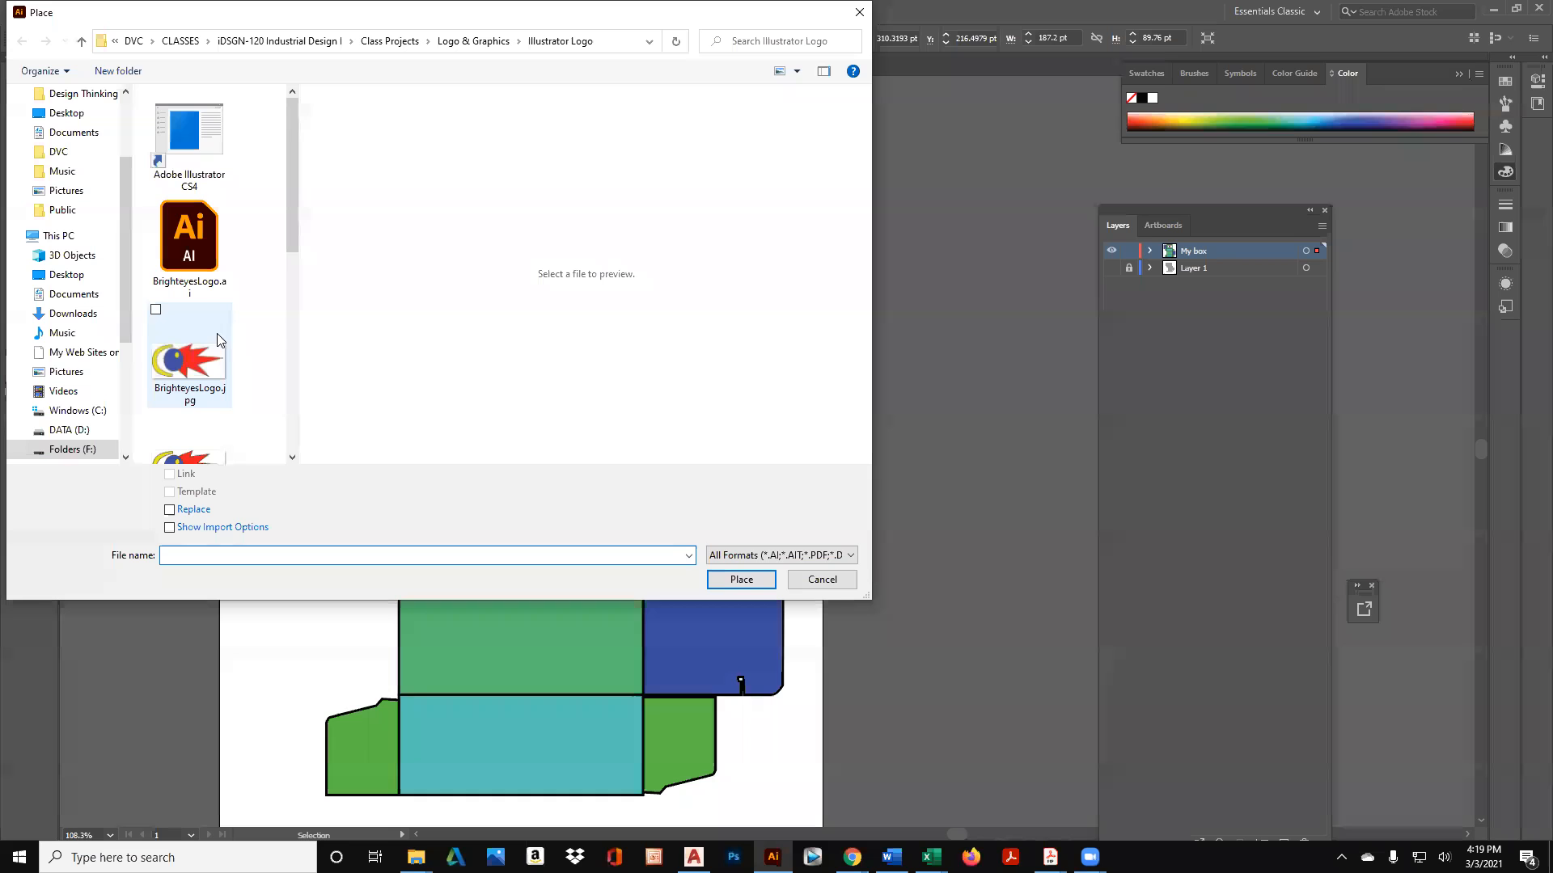
pyautogui.click(192, 455)
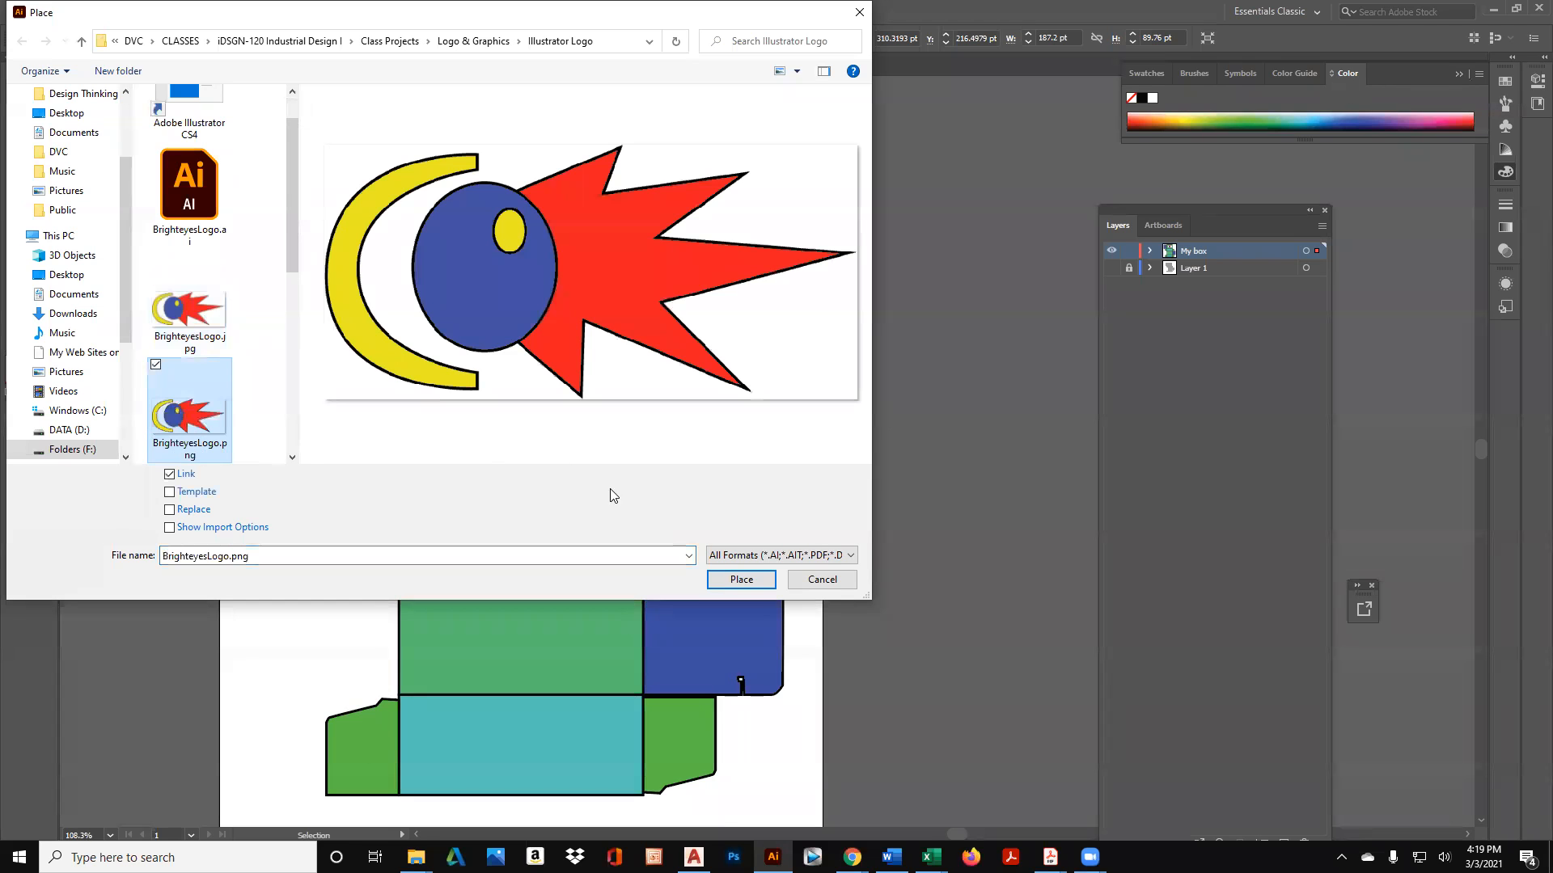
pyautogui.click(741, 579)
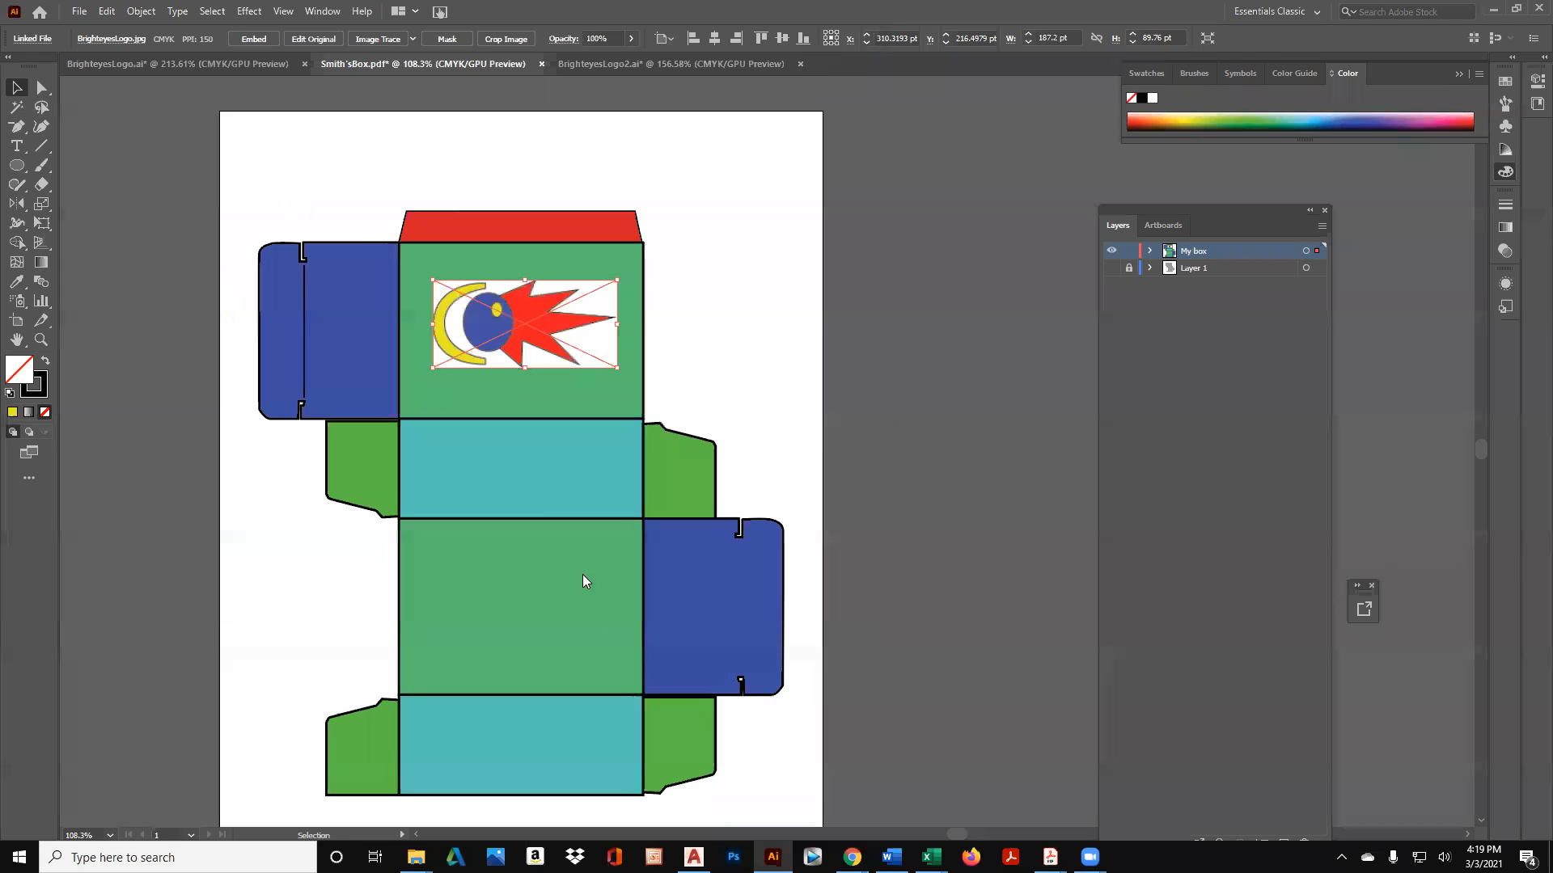
pyautogui.click(450, 554)
# Try enlarging the placed PNG logo and rotating it by 90°.
pyautogui.moveTo(580, 574); pyautogui.dragTo(775, 427)
pyautogui.hotkey('ctrl', 'z')
pyautogui.rightClick(557, 564)
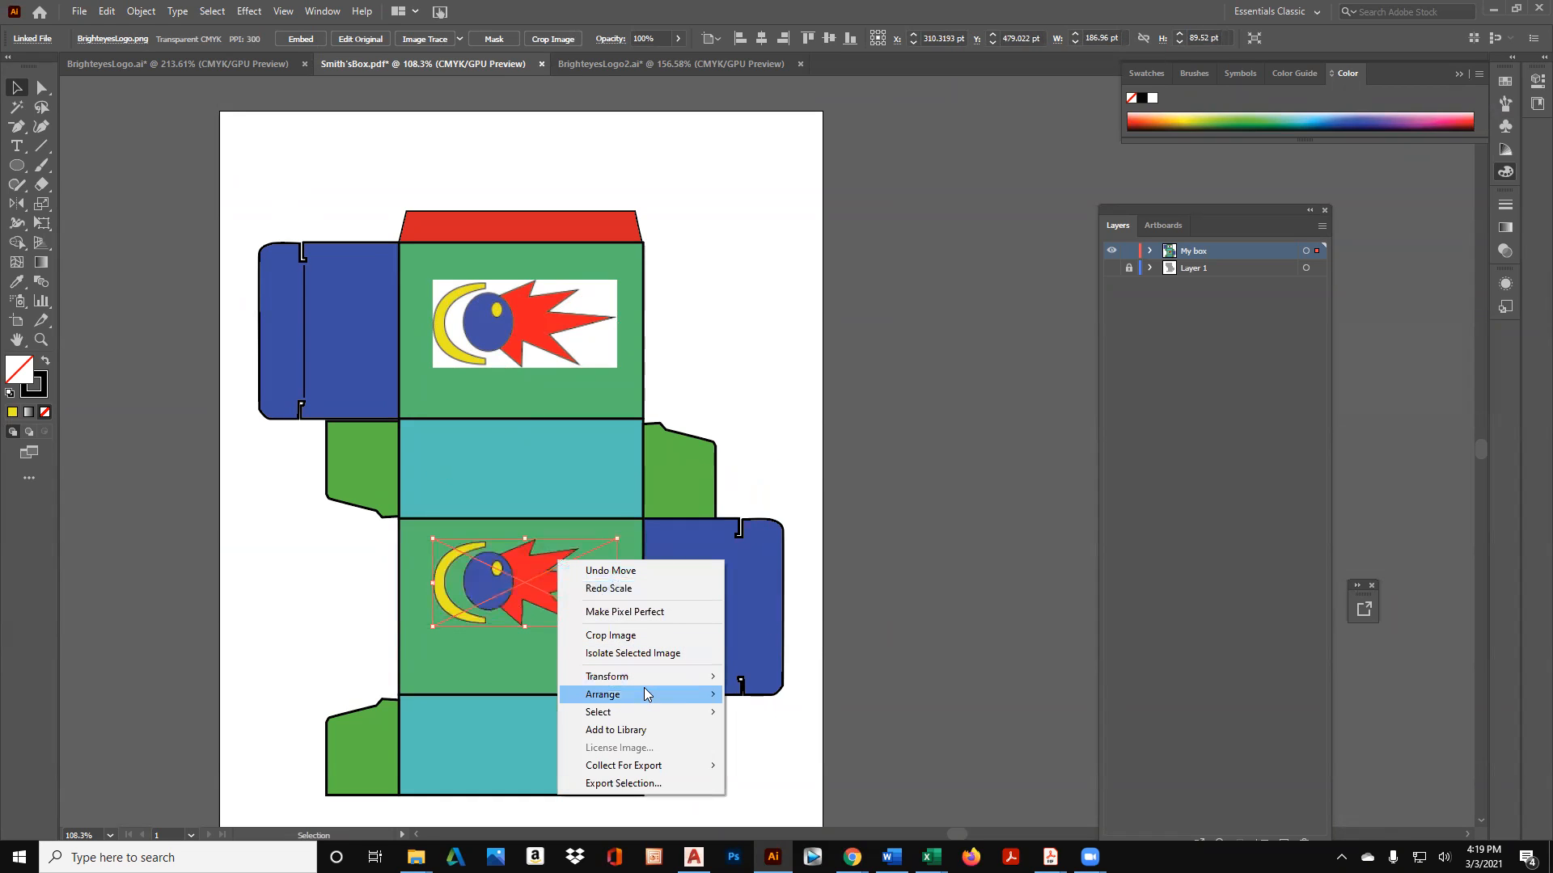
pyautogui.moveTo(645, 678)
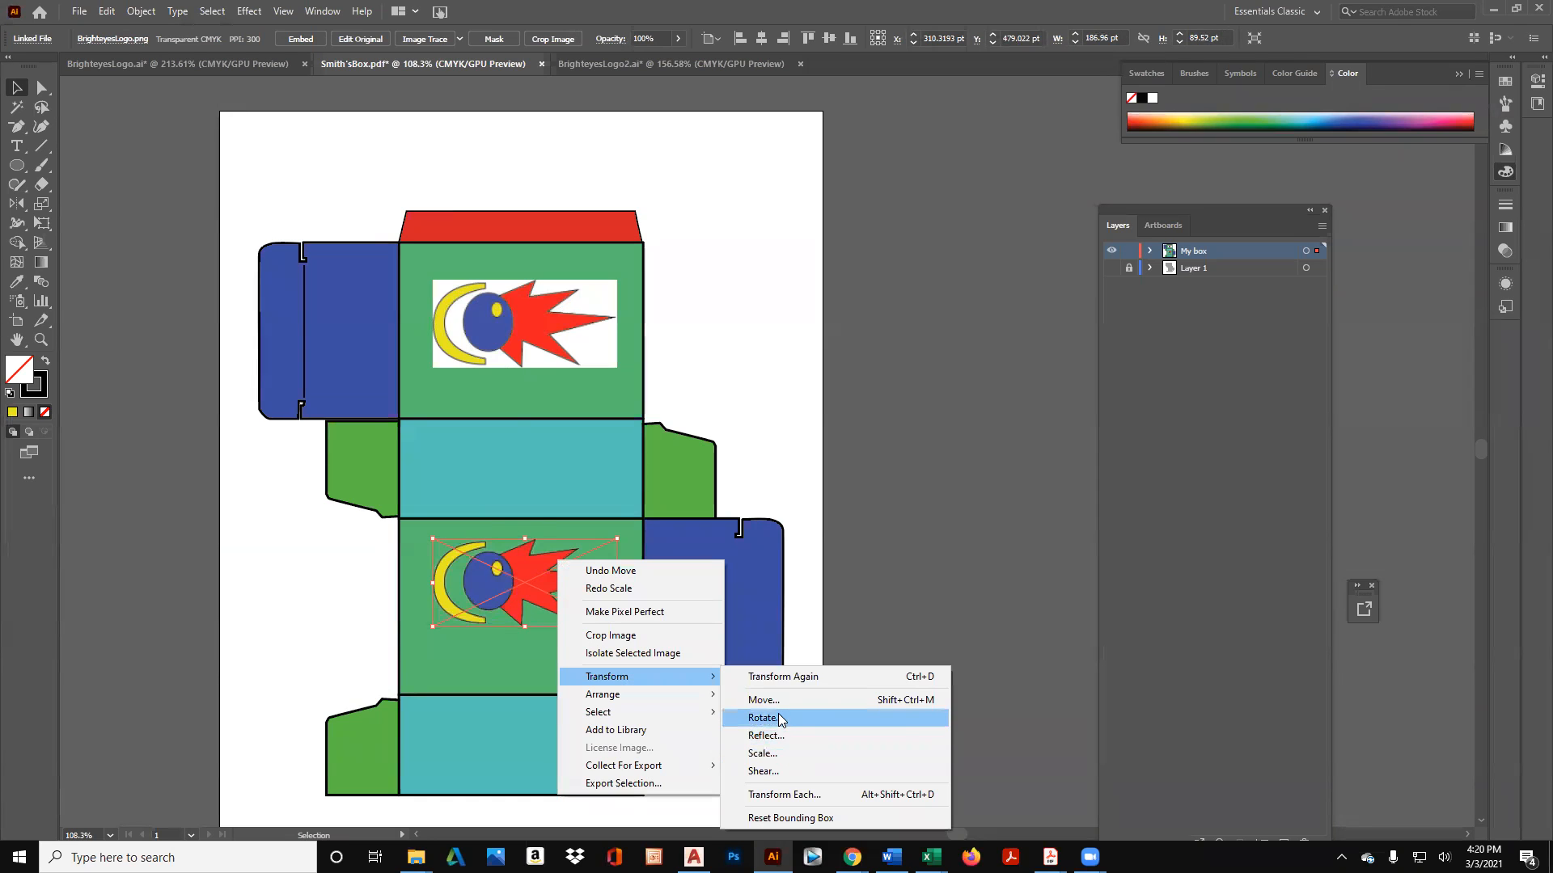
pyautogui.click(764, 718)
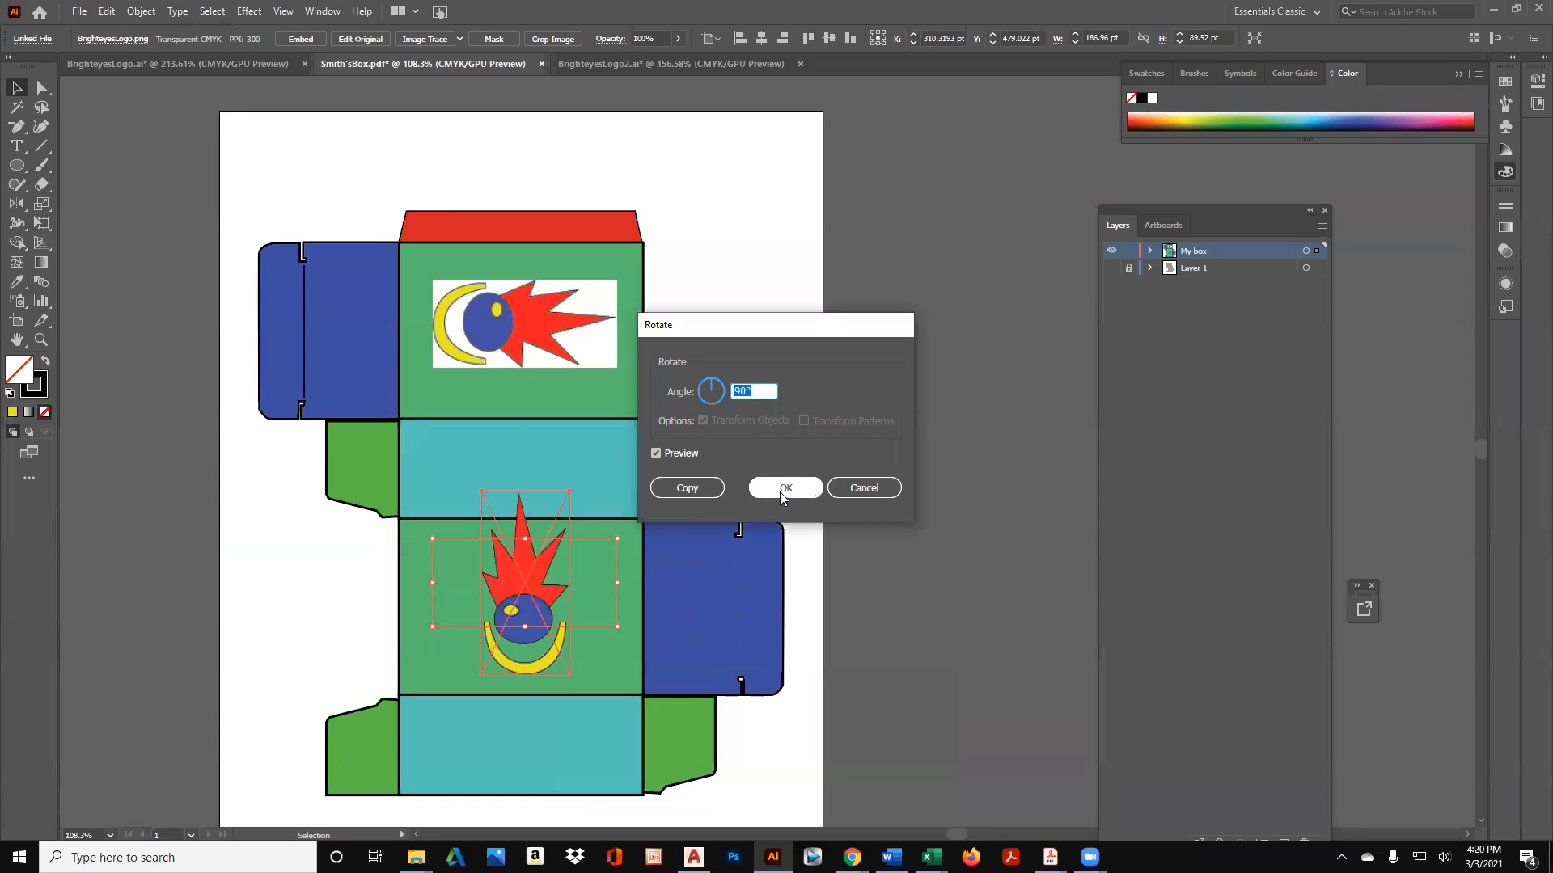
pyautogui.click(845, 489)
# Delete the JPEG logo with the white background from the upper green panel.
pyautogui.click(531, 353)
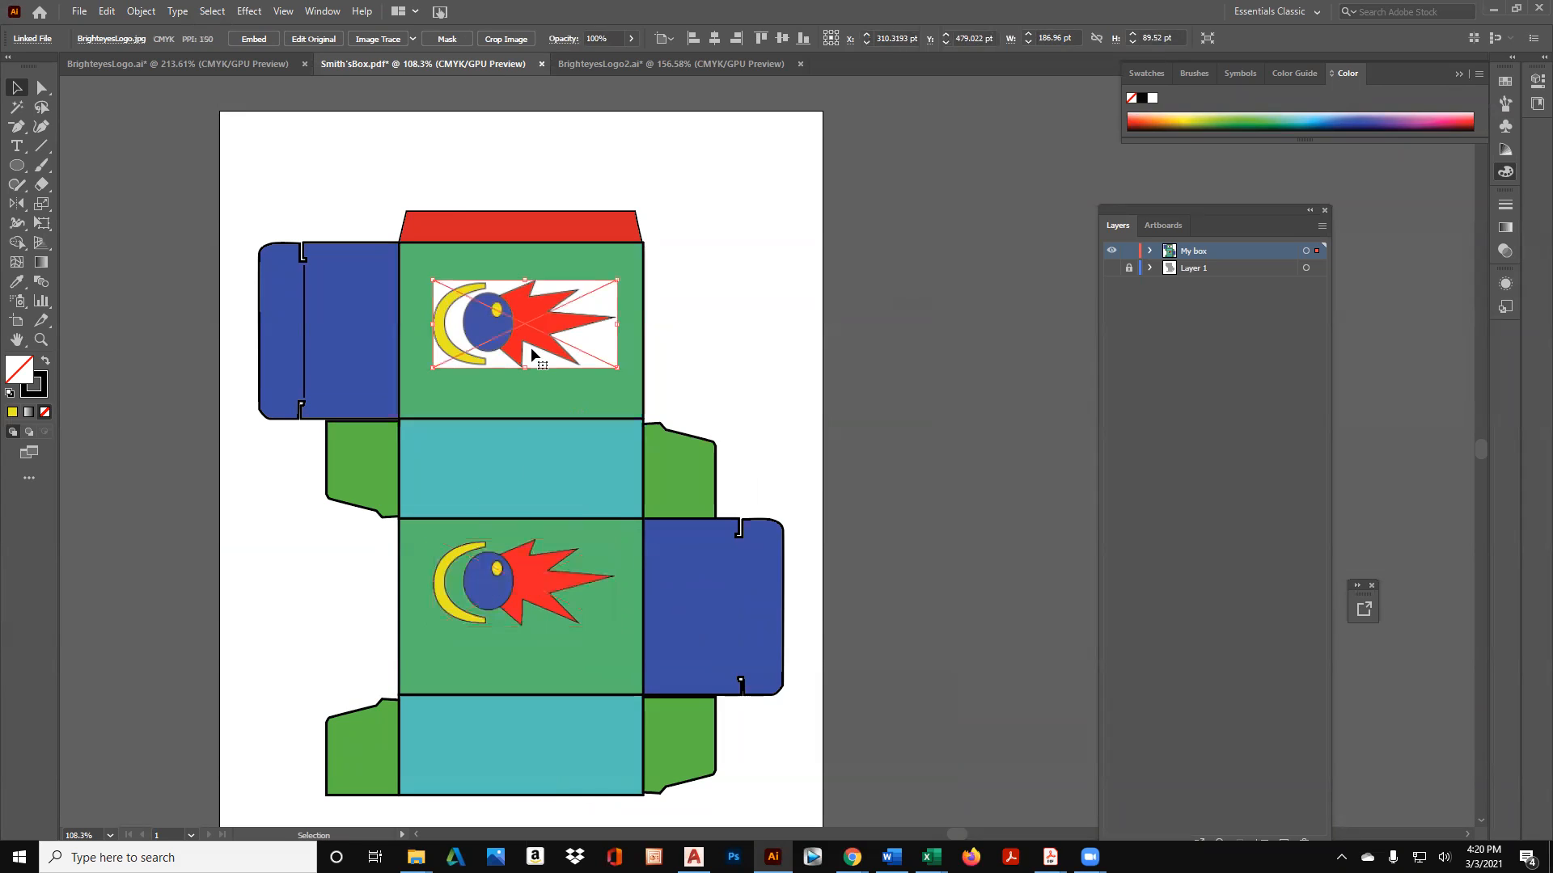
pyautogui.press('Delete')
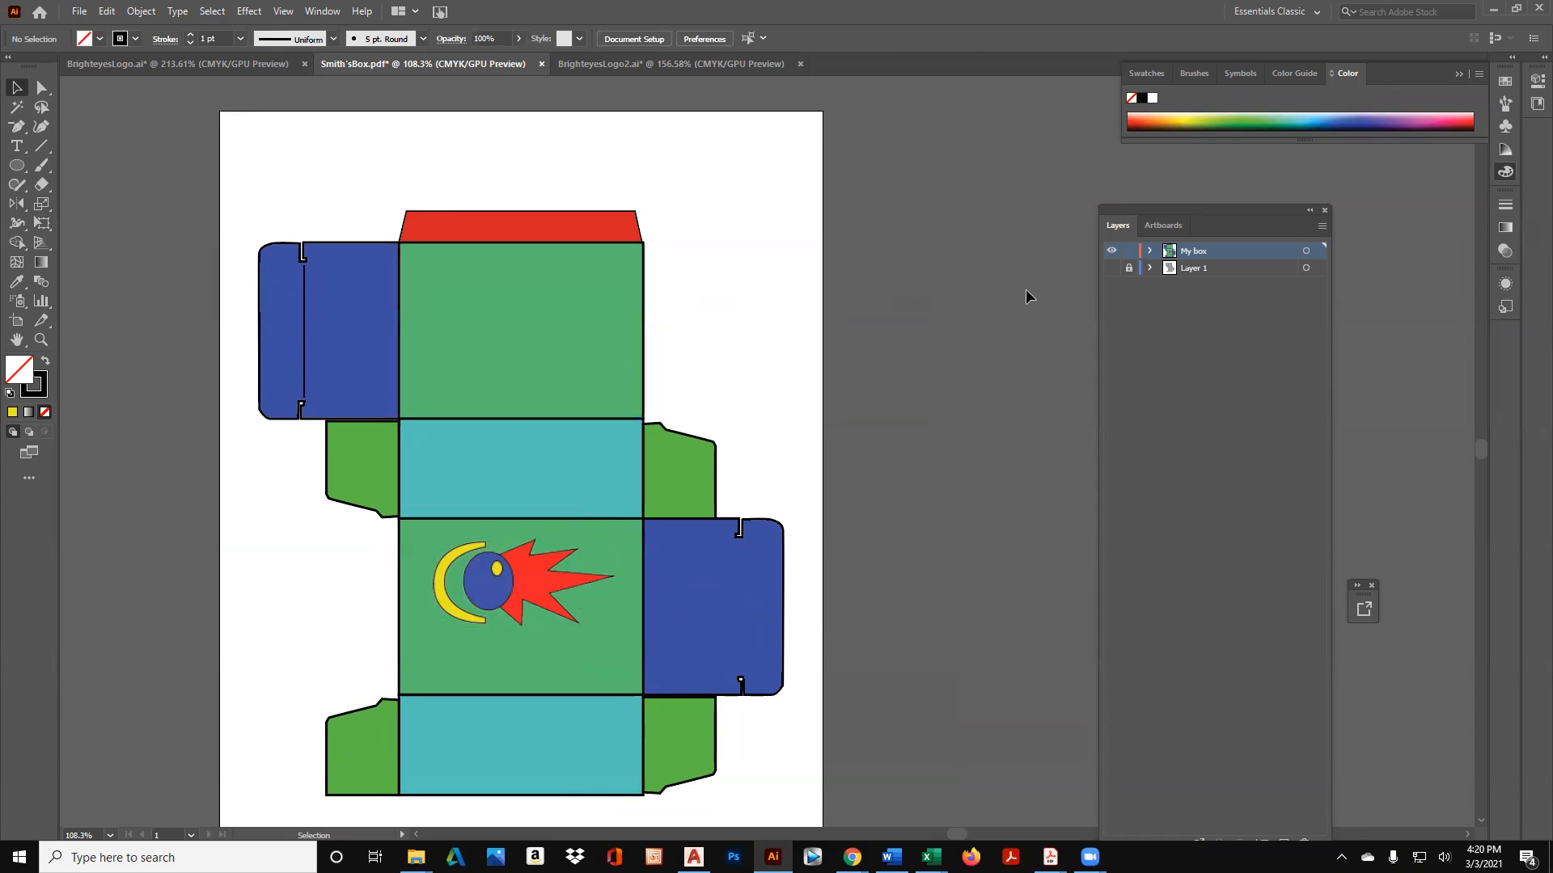
# Add a new layer above My box in the box template and name it "logo".
pyautogui.click(1321, 227)
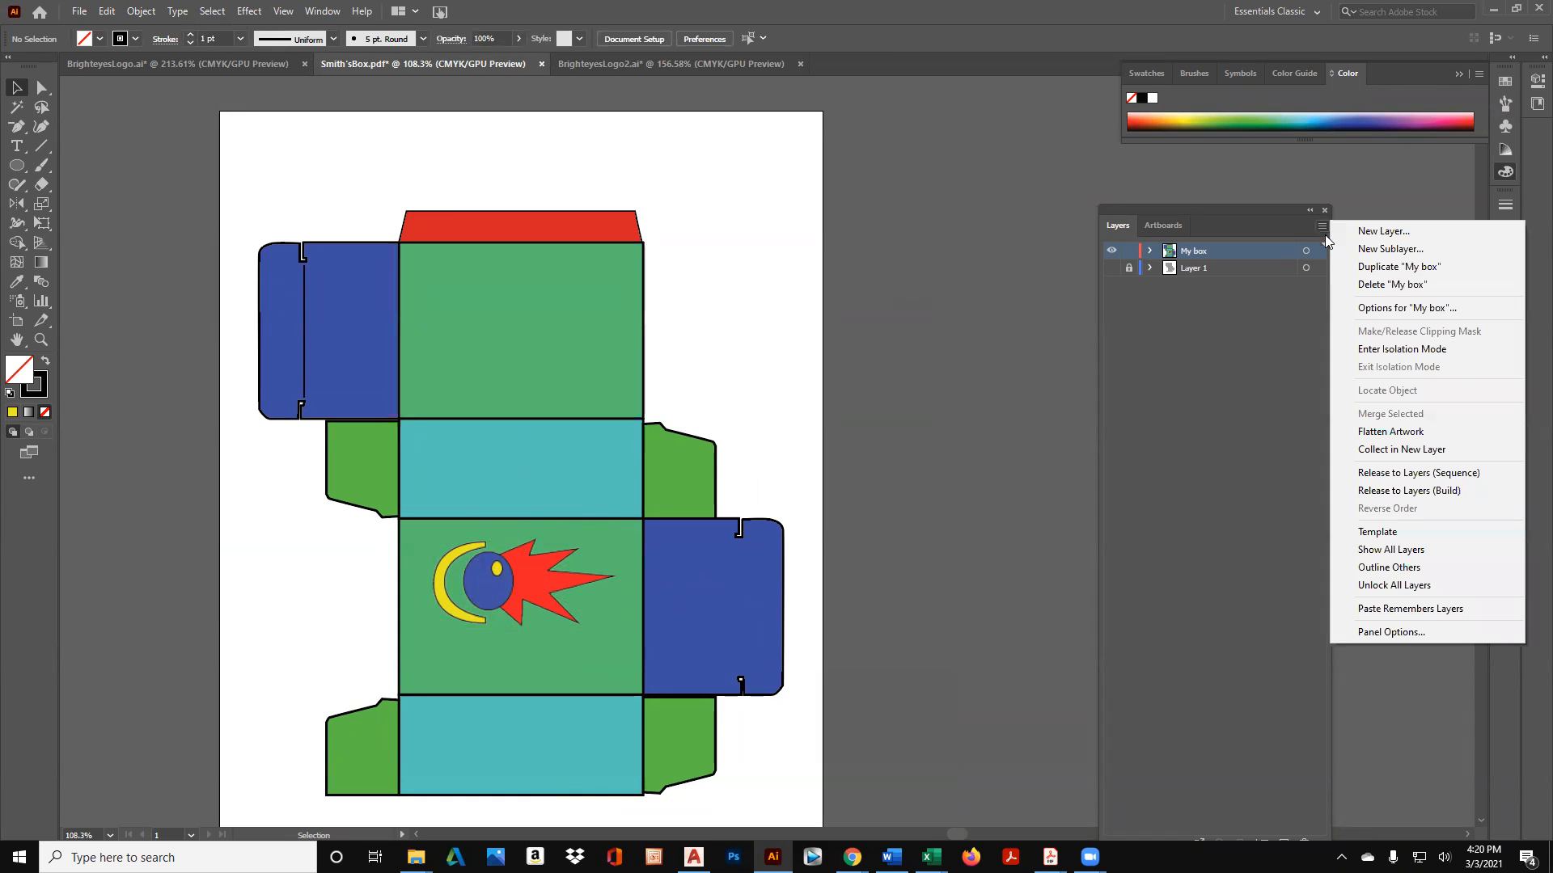
pyautogui.click(1367, 238)
pyautogui.click(775, 498)
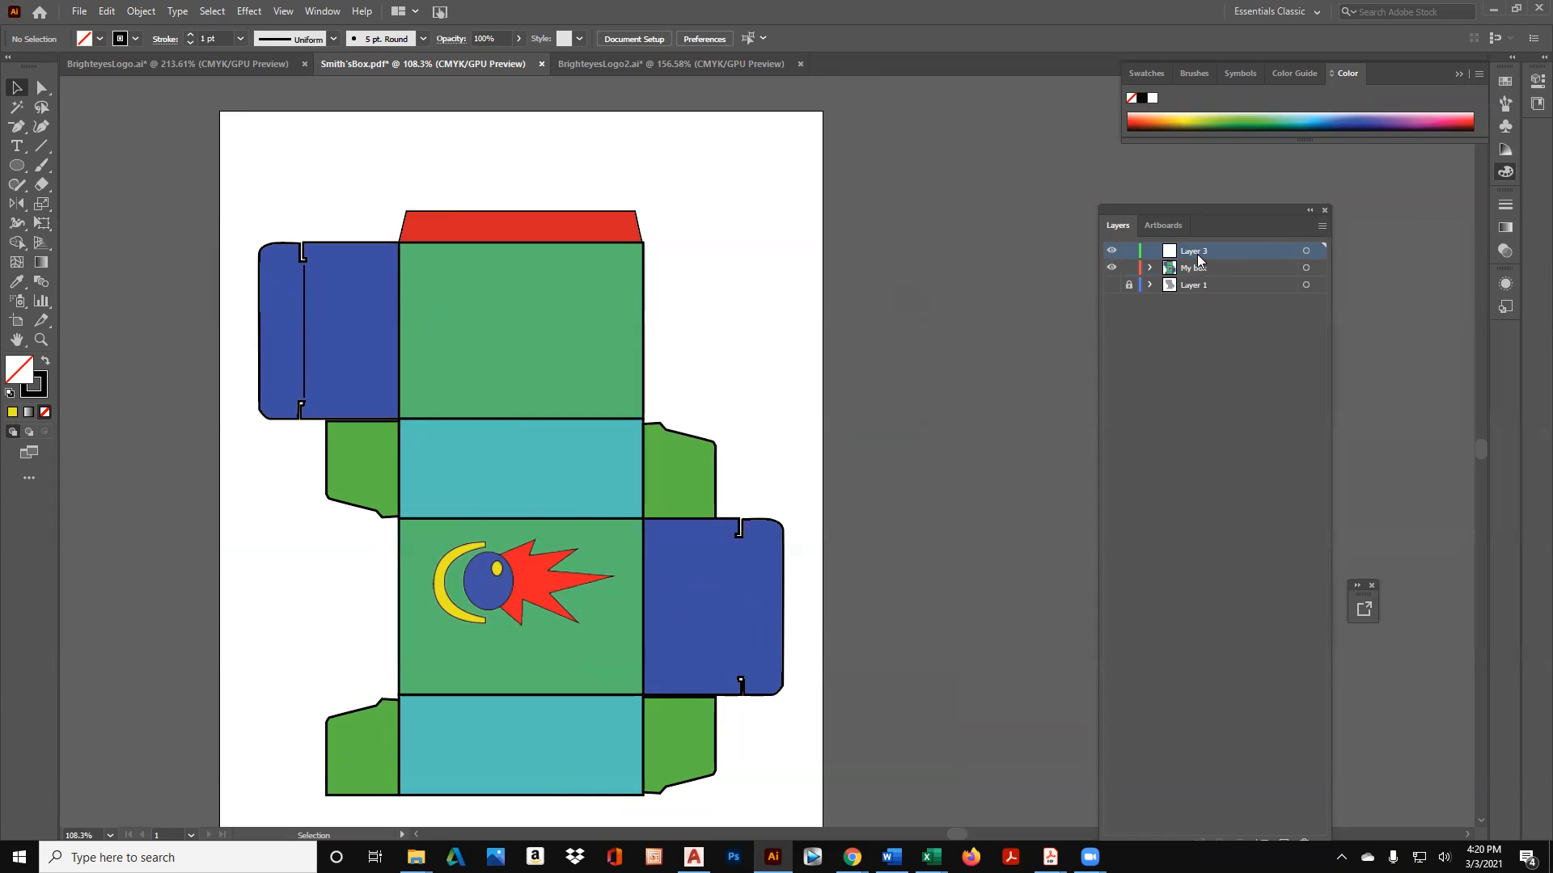
pyautogui.doubleClick(1195, 251)
pyautogui.write('log')
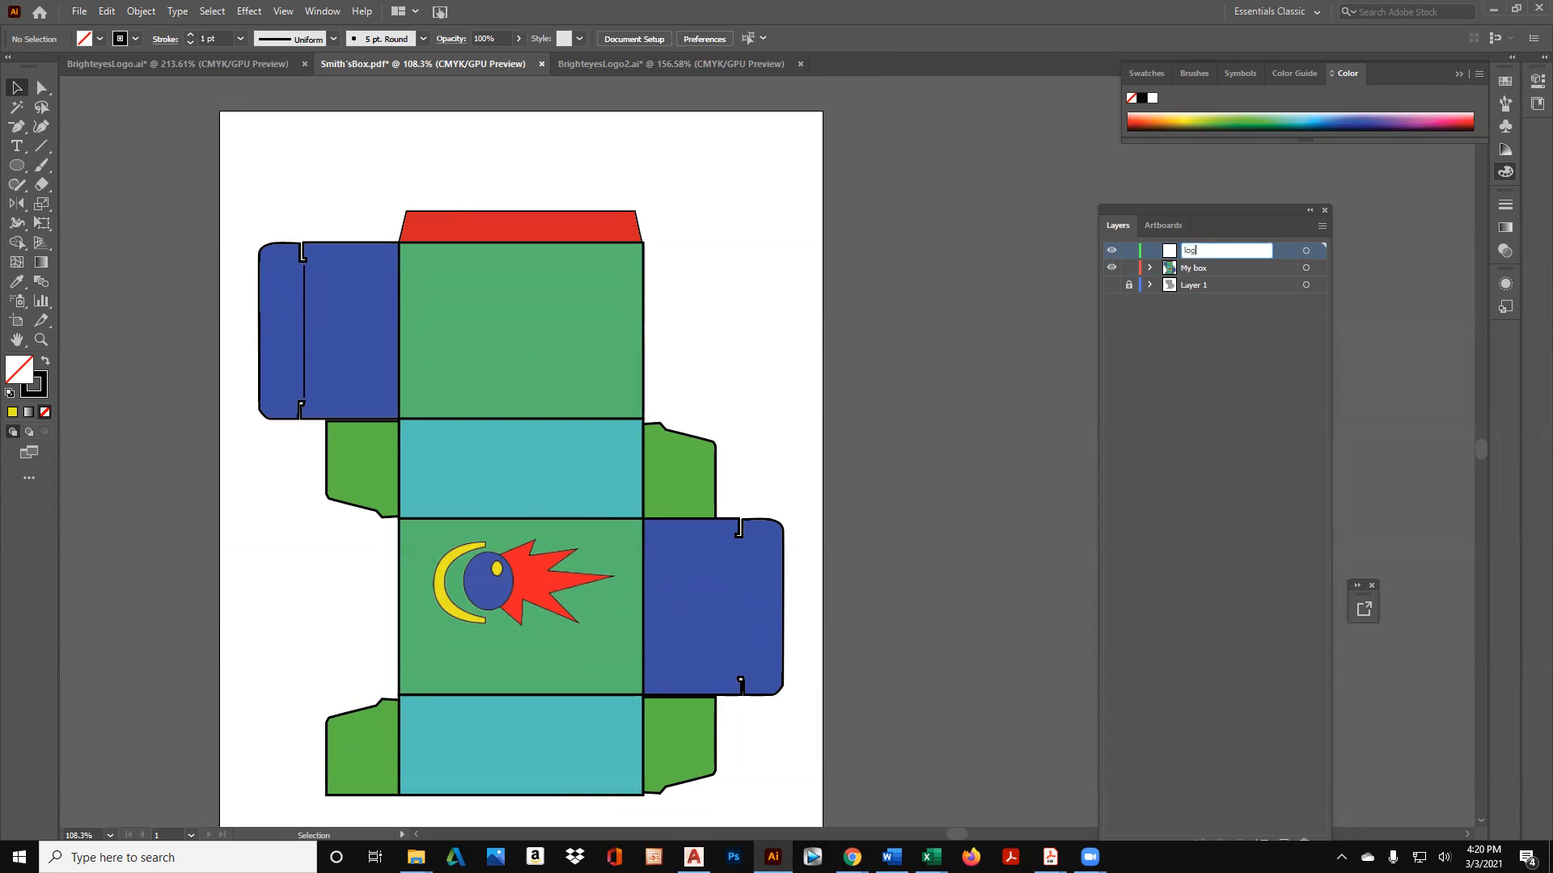
pyautogui.write('o')
pyautogui.press('Return')
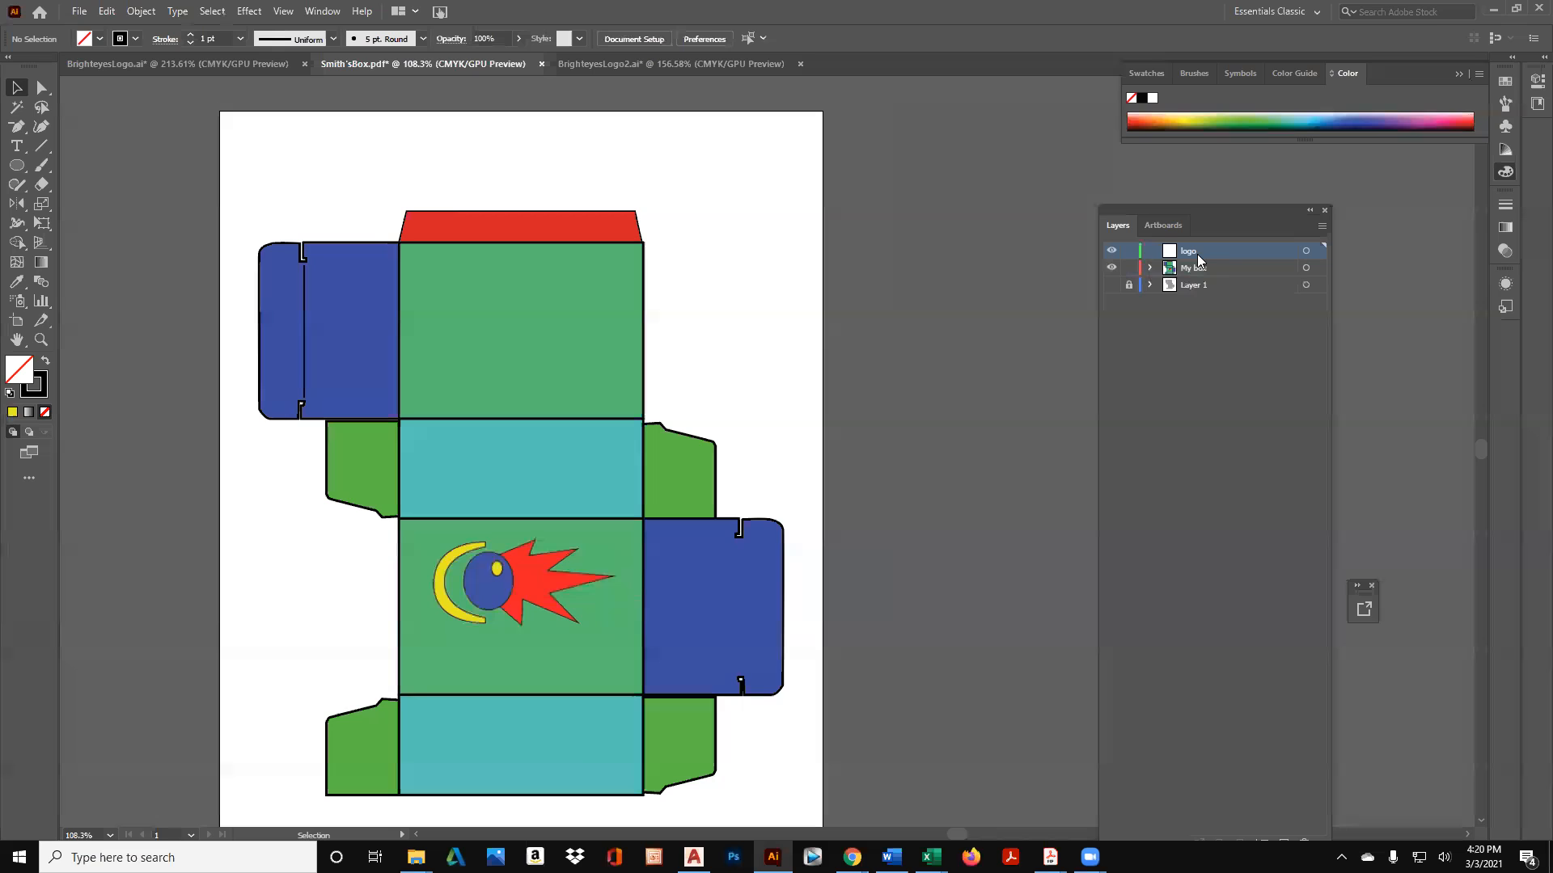
pyautogui.click(1112, 252)
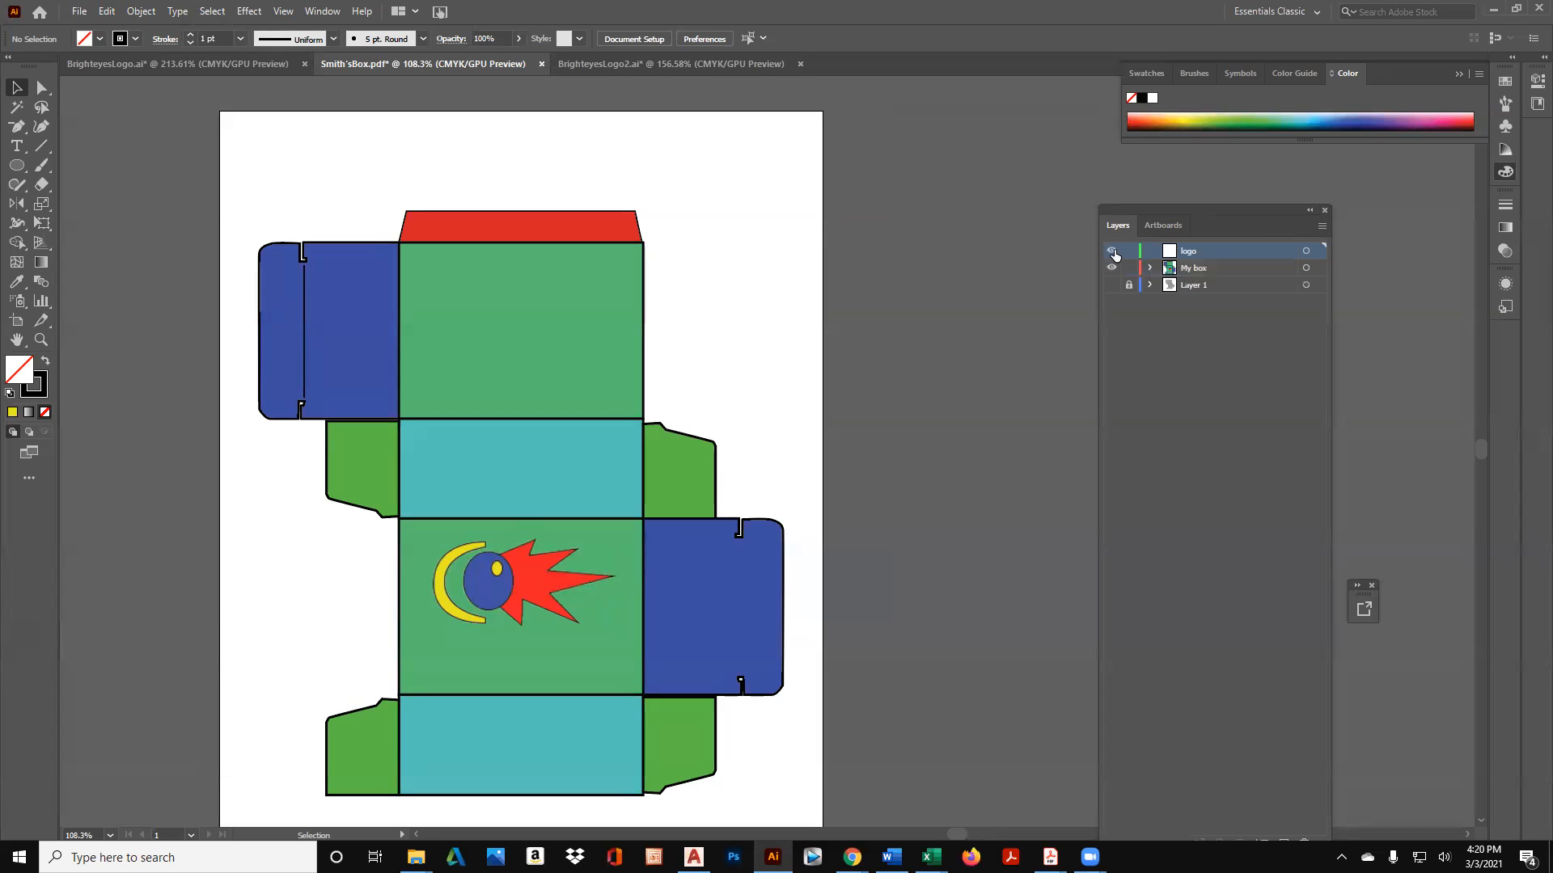
pyautogui.click(522, 586)
pyautogui.rightClick(533, 603)
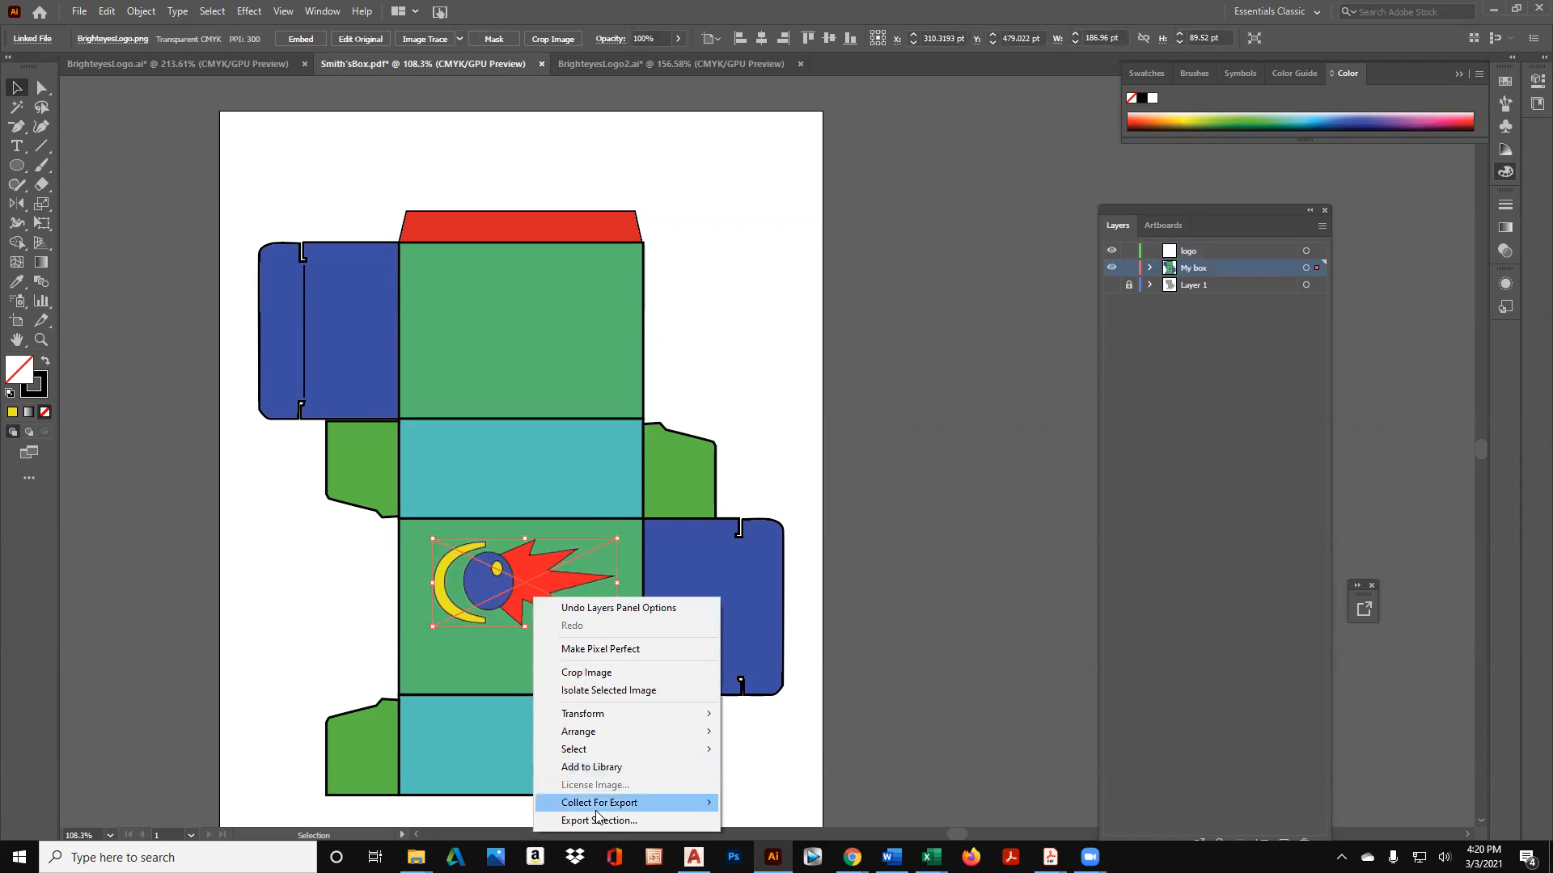
pyautogui.moveTo(600, 736)
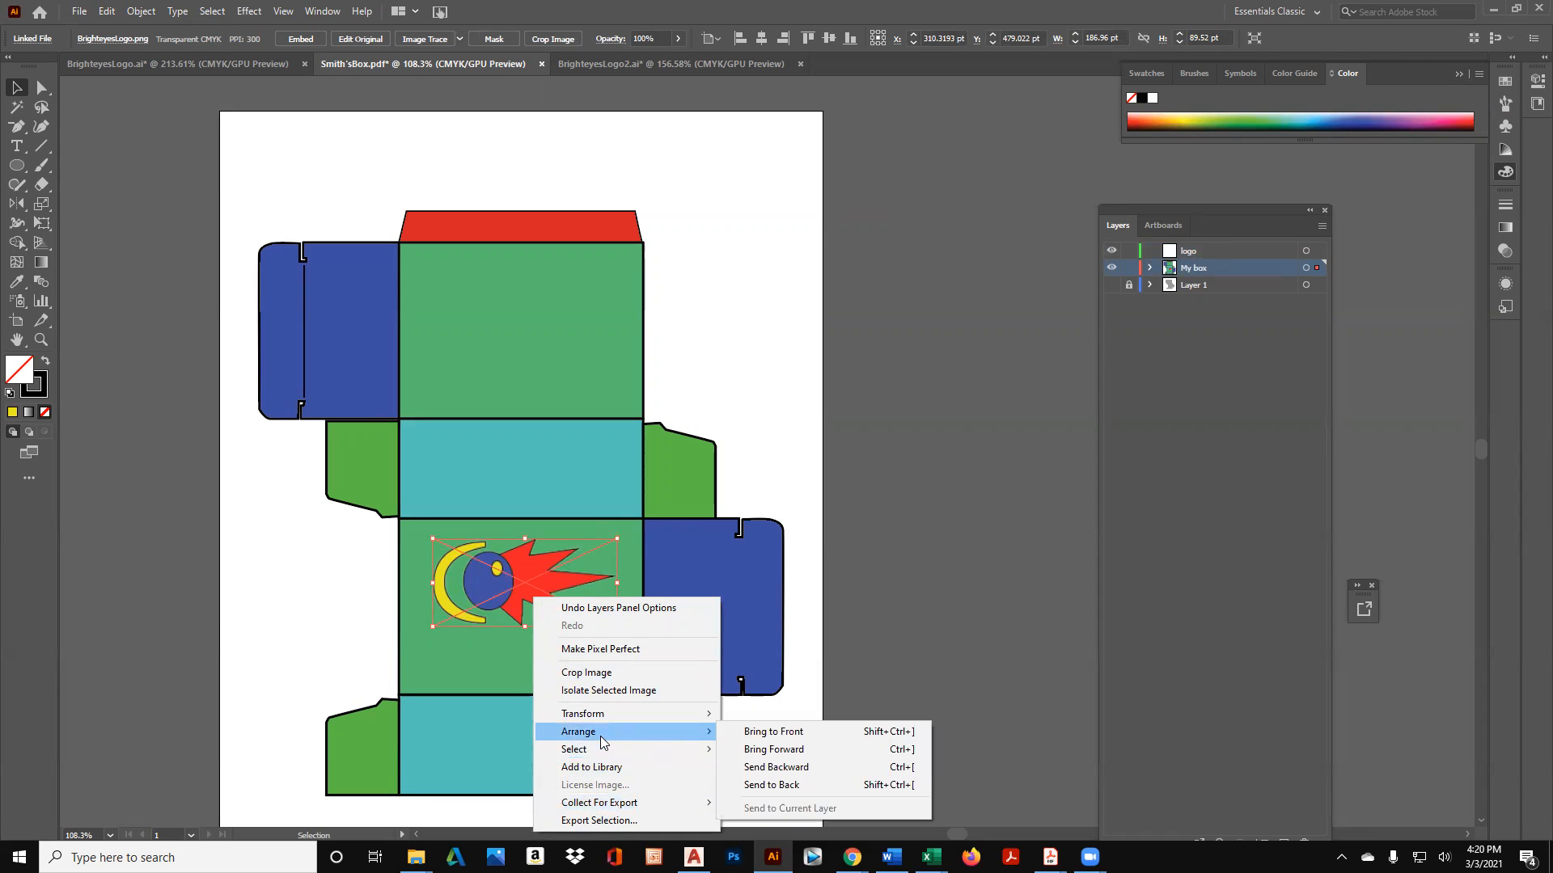
pyautogui.click(1210, 251)
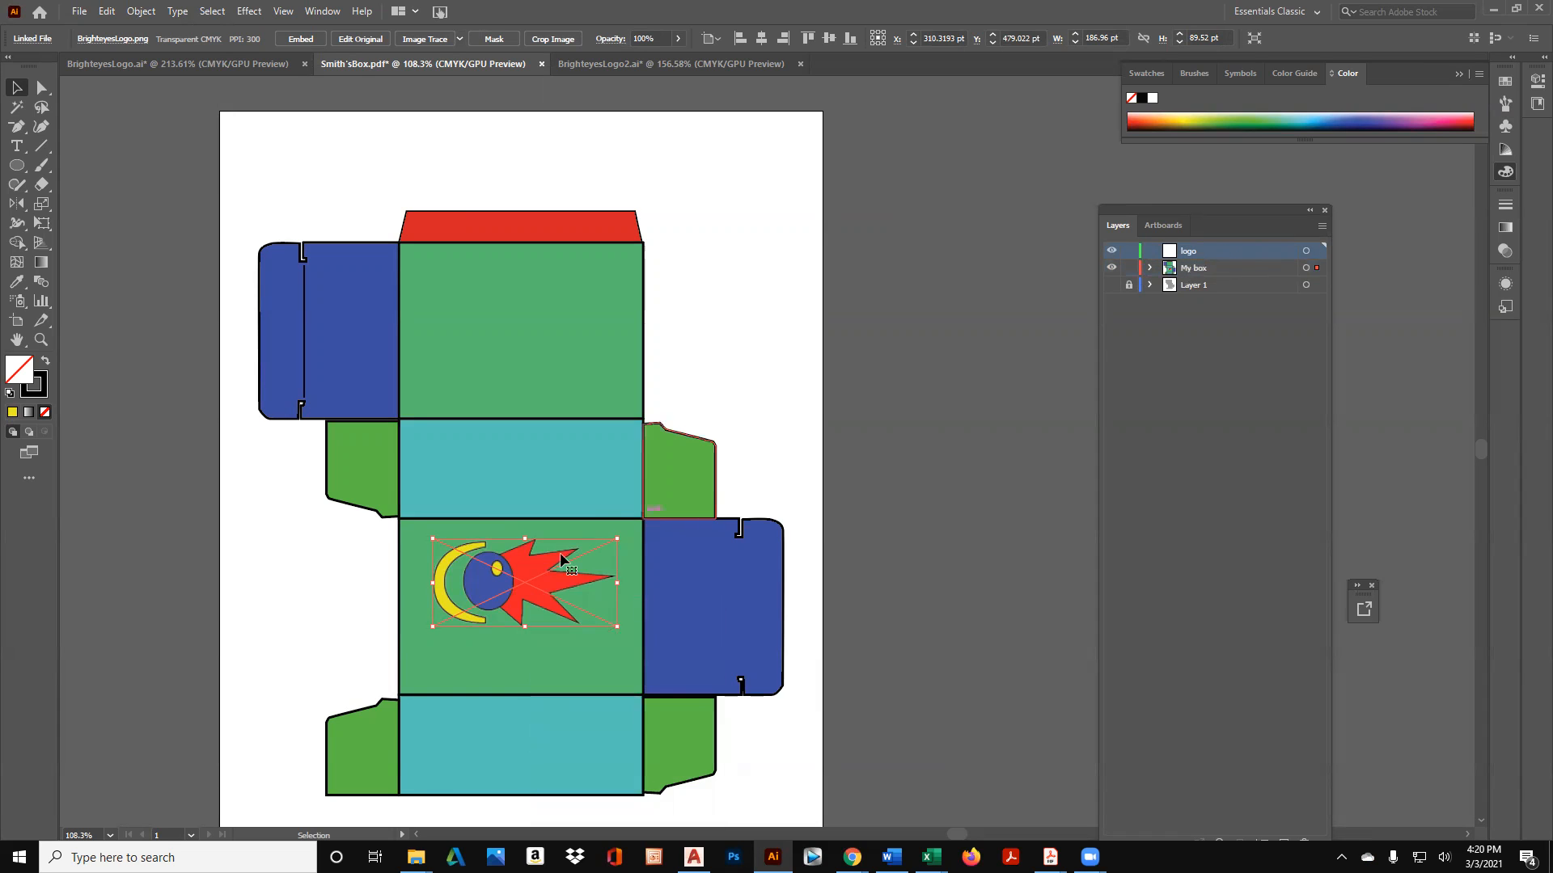
pyautogui.rightClick(525, 566)
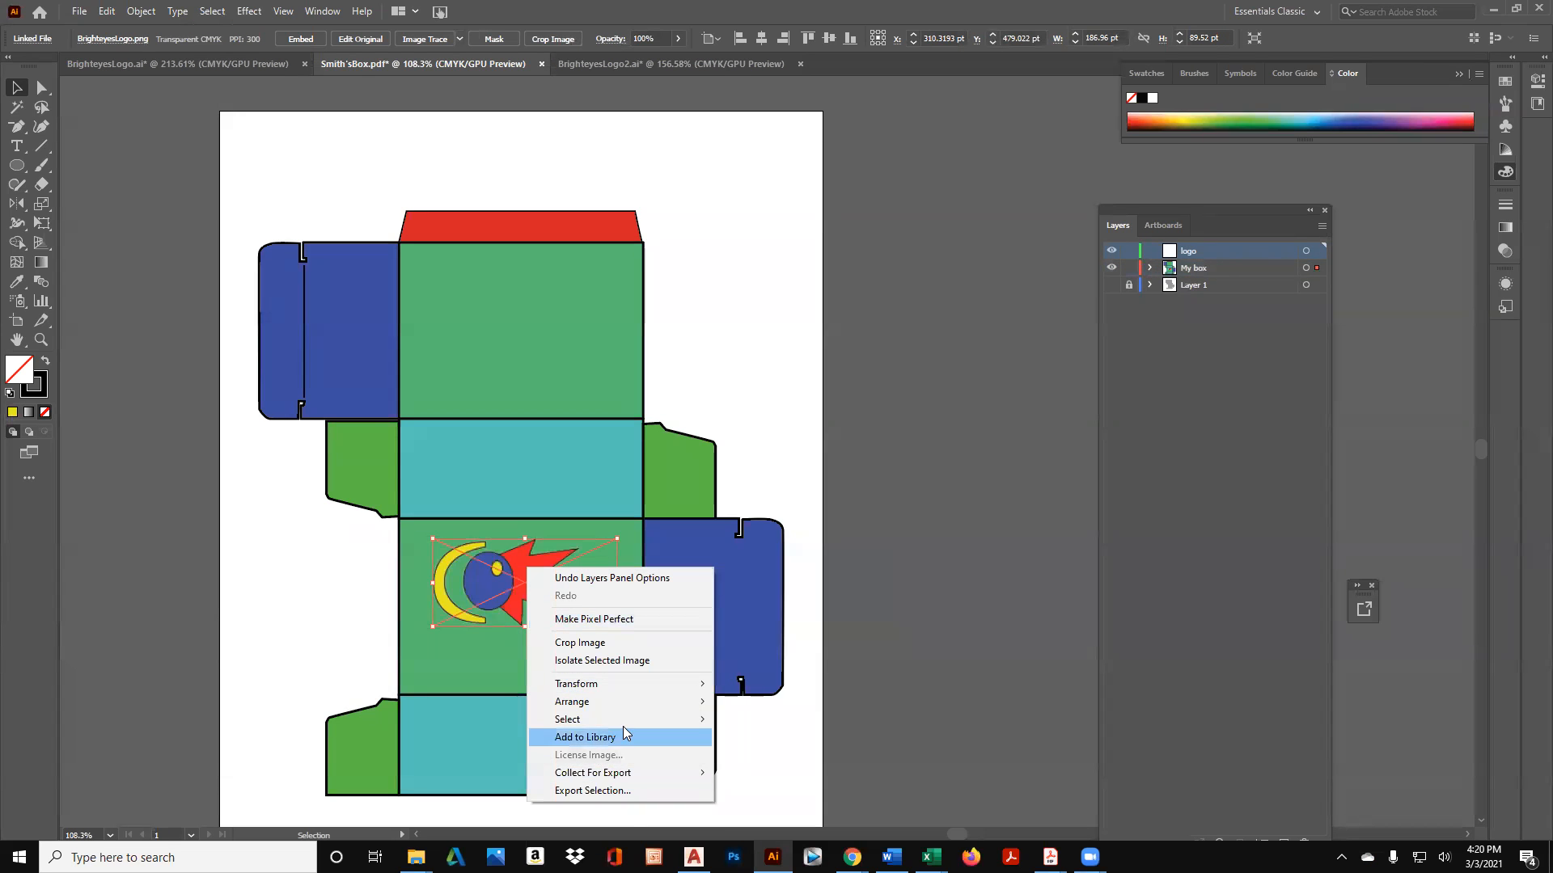
pyautogui.moveTo(616, 682)
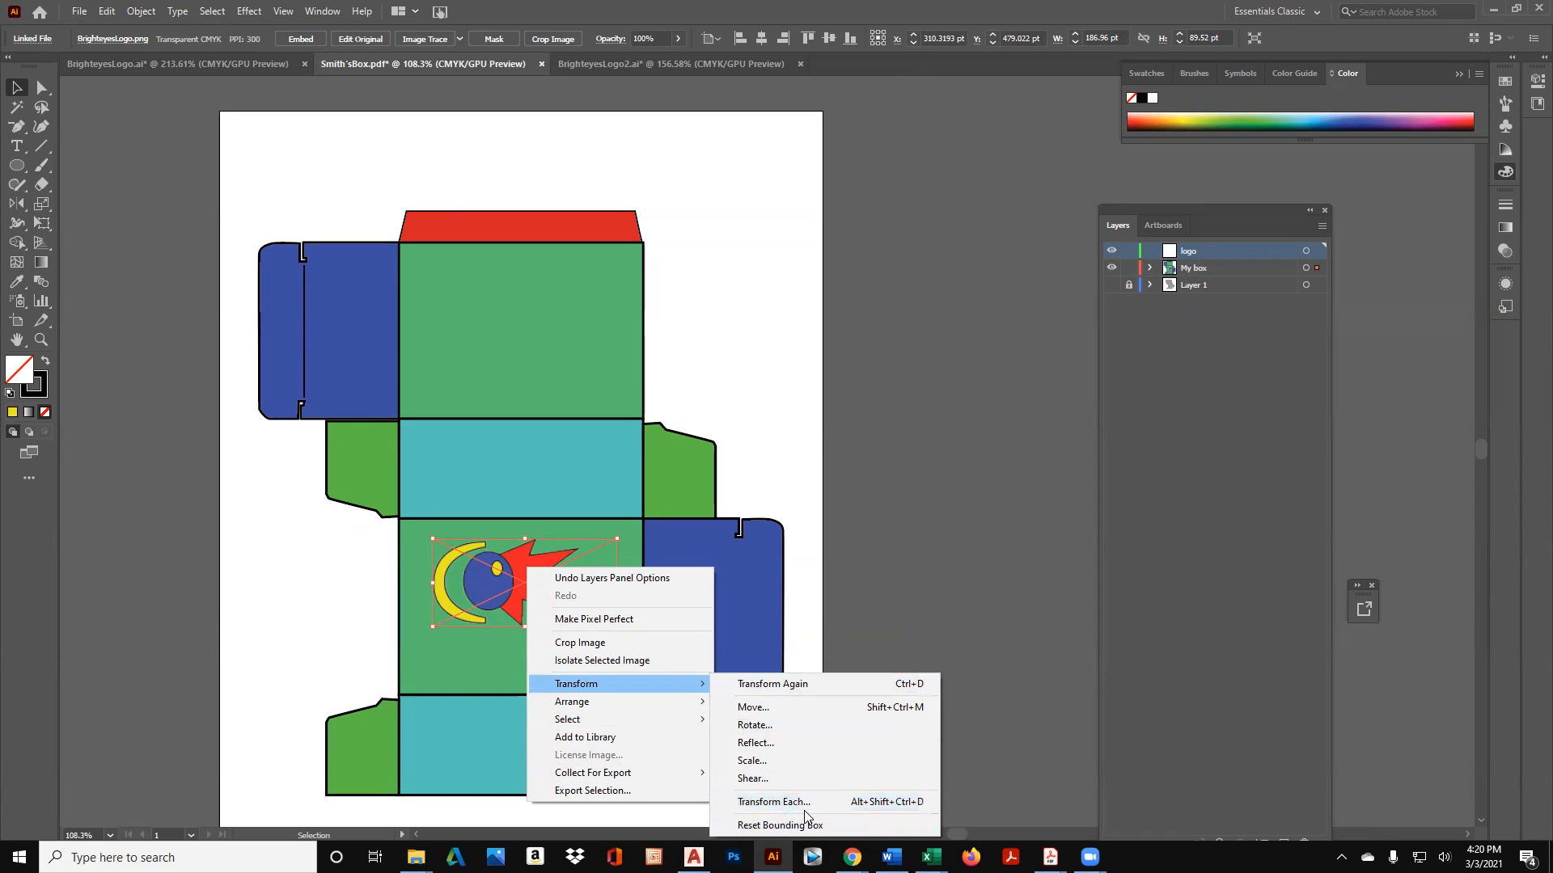
pyautogui.click(801, 710)
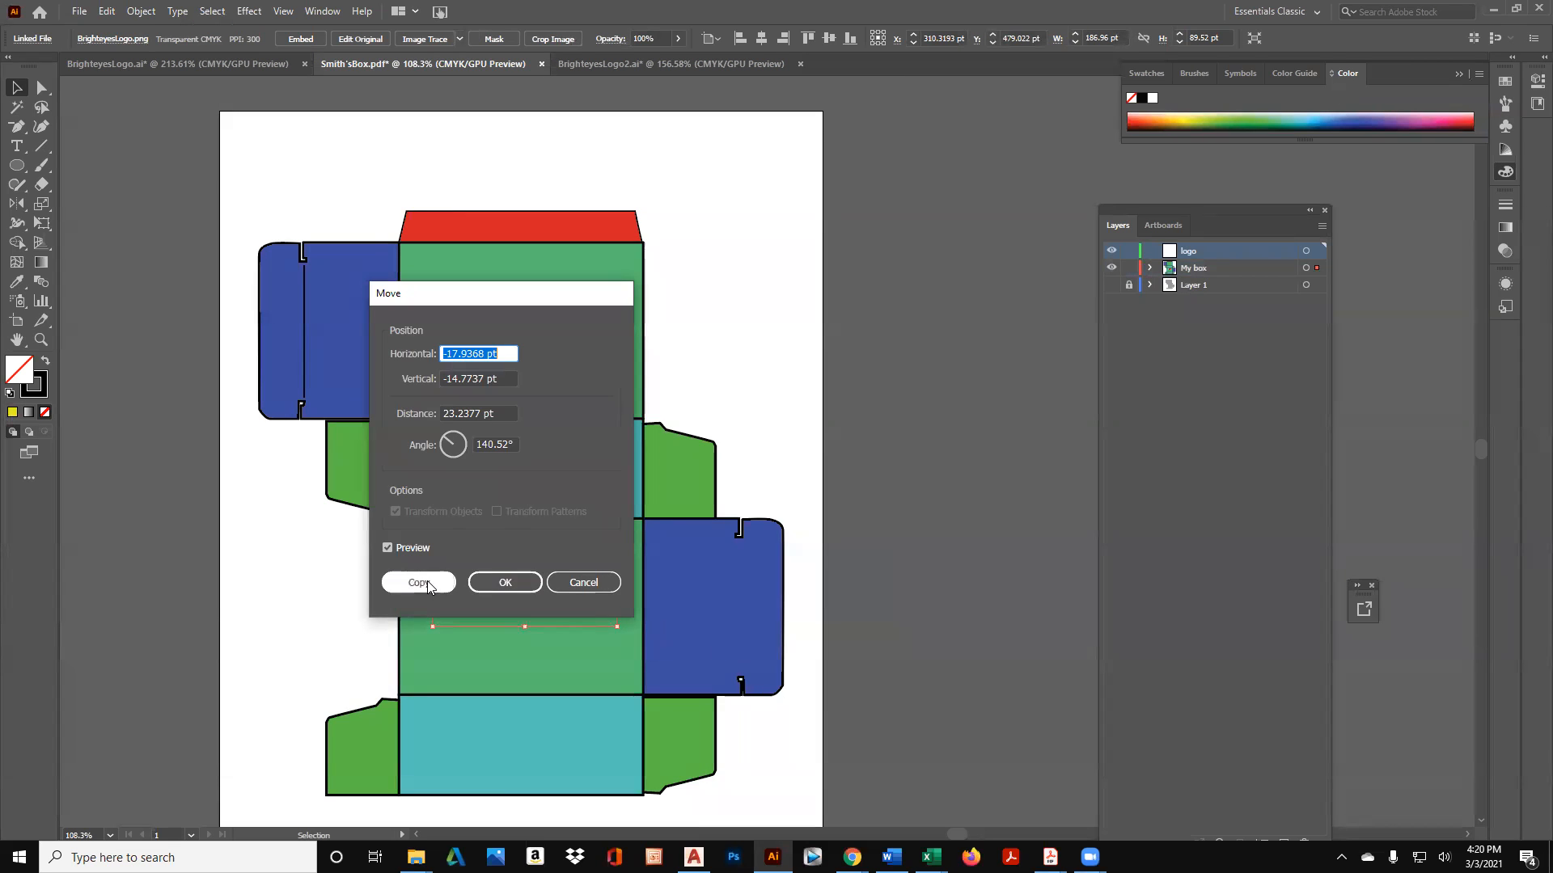
pyautogui.click(585, 583)
pyautogui.rightClick(521, 557)
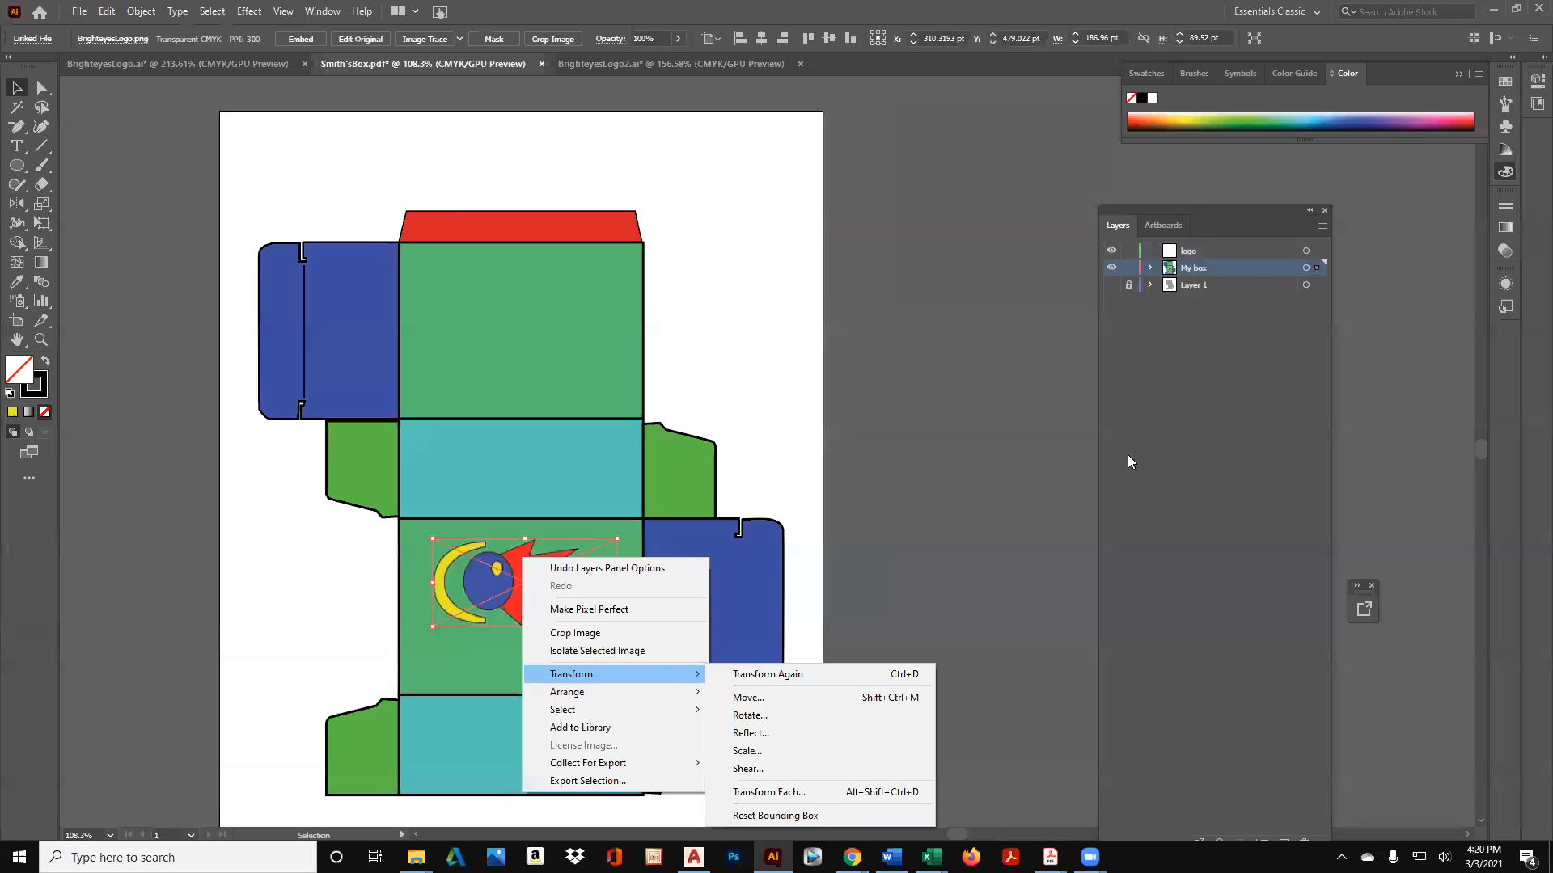
# Send the PNG logo to the "logo" layer, and hide and show that layer to check the assignment.
pyautogui.click(1207, 248)
pyautogui.rightClick(521, 571)
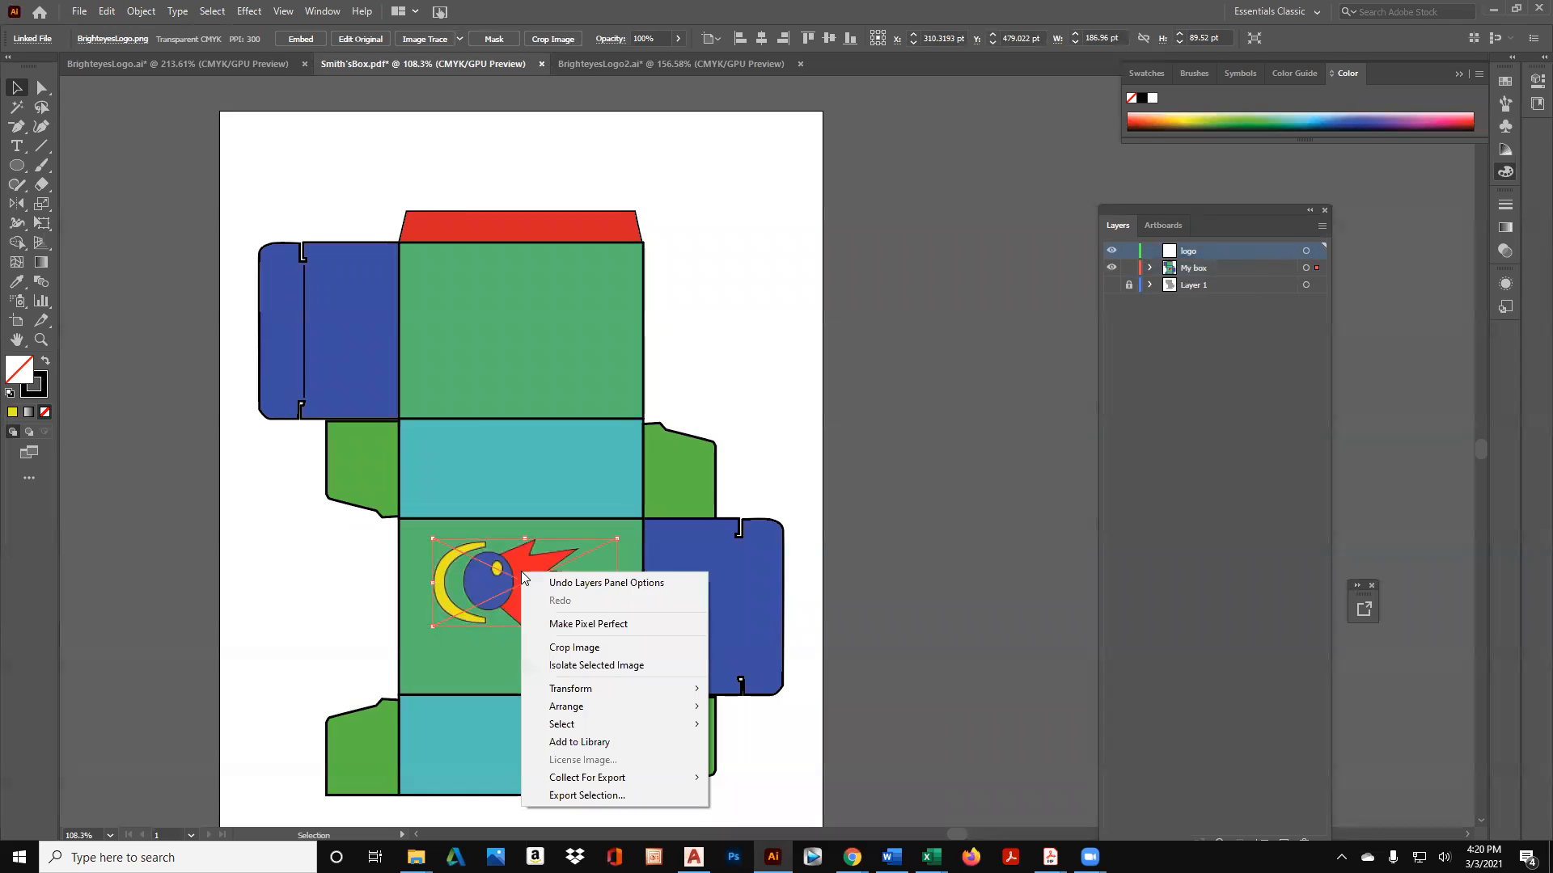
pyautogui.moveTo(602, 707)
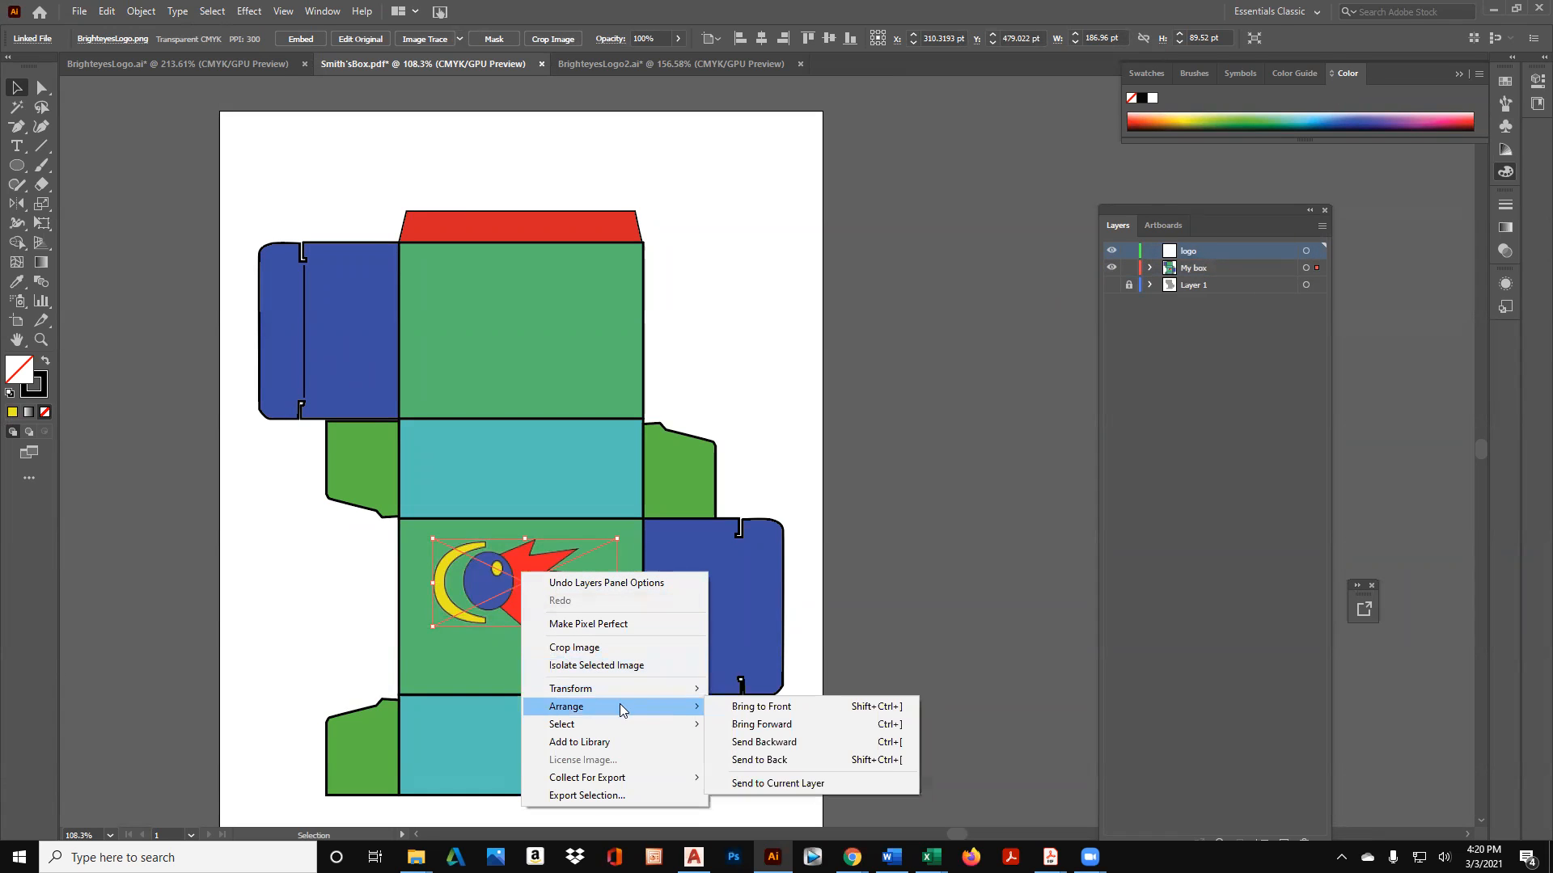
pyautogui.click(788, 786)
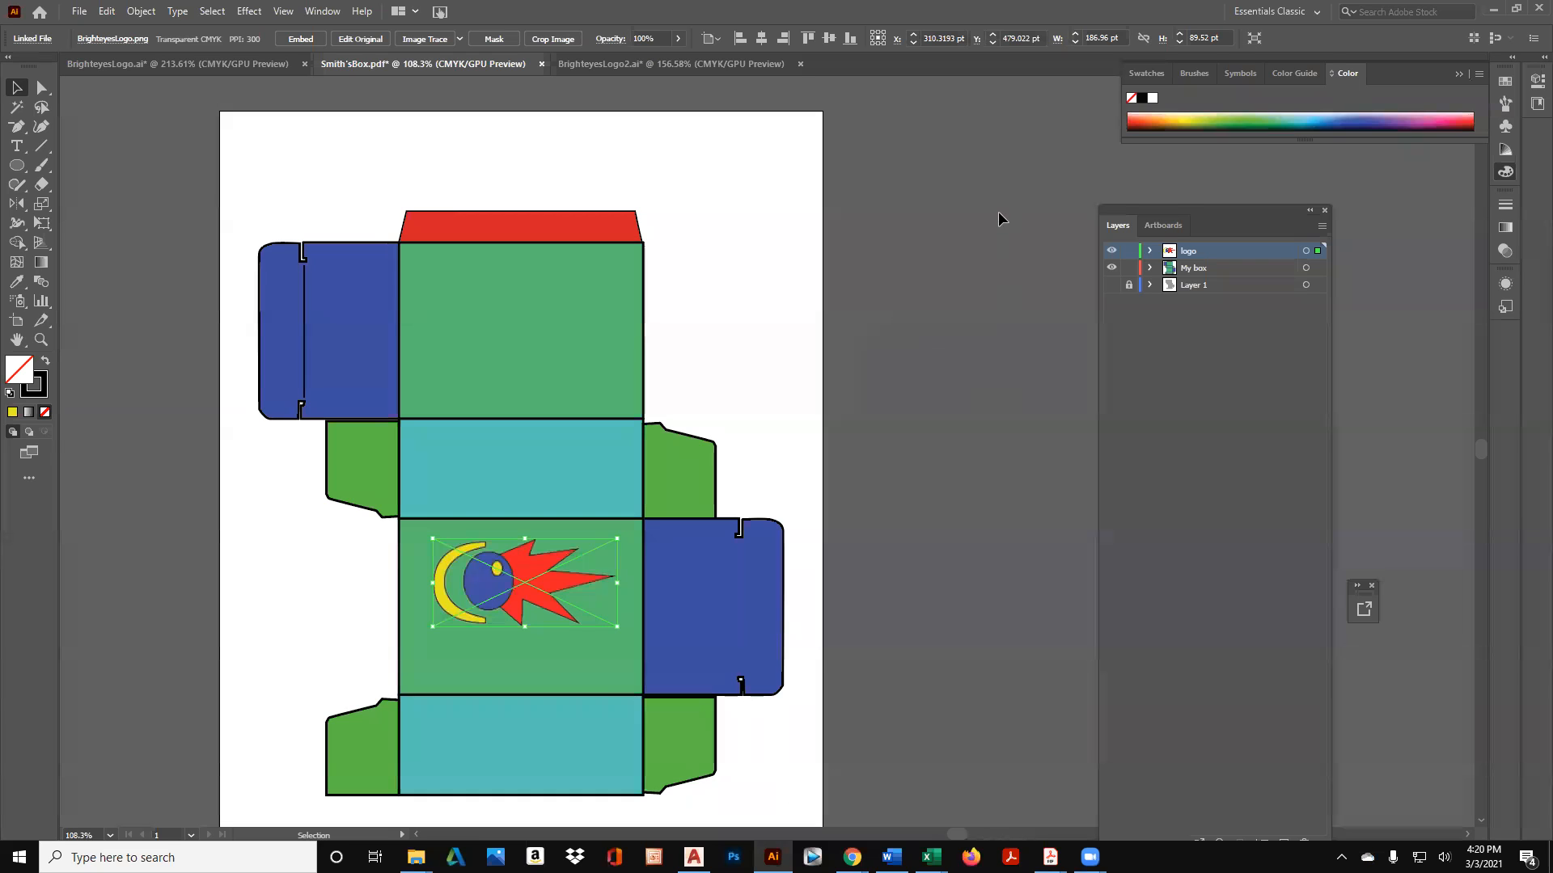
pyautogui.click(1111, 252)
pyautogui.click(1112, 252)
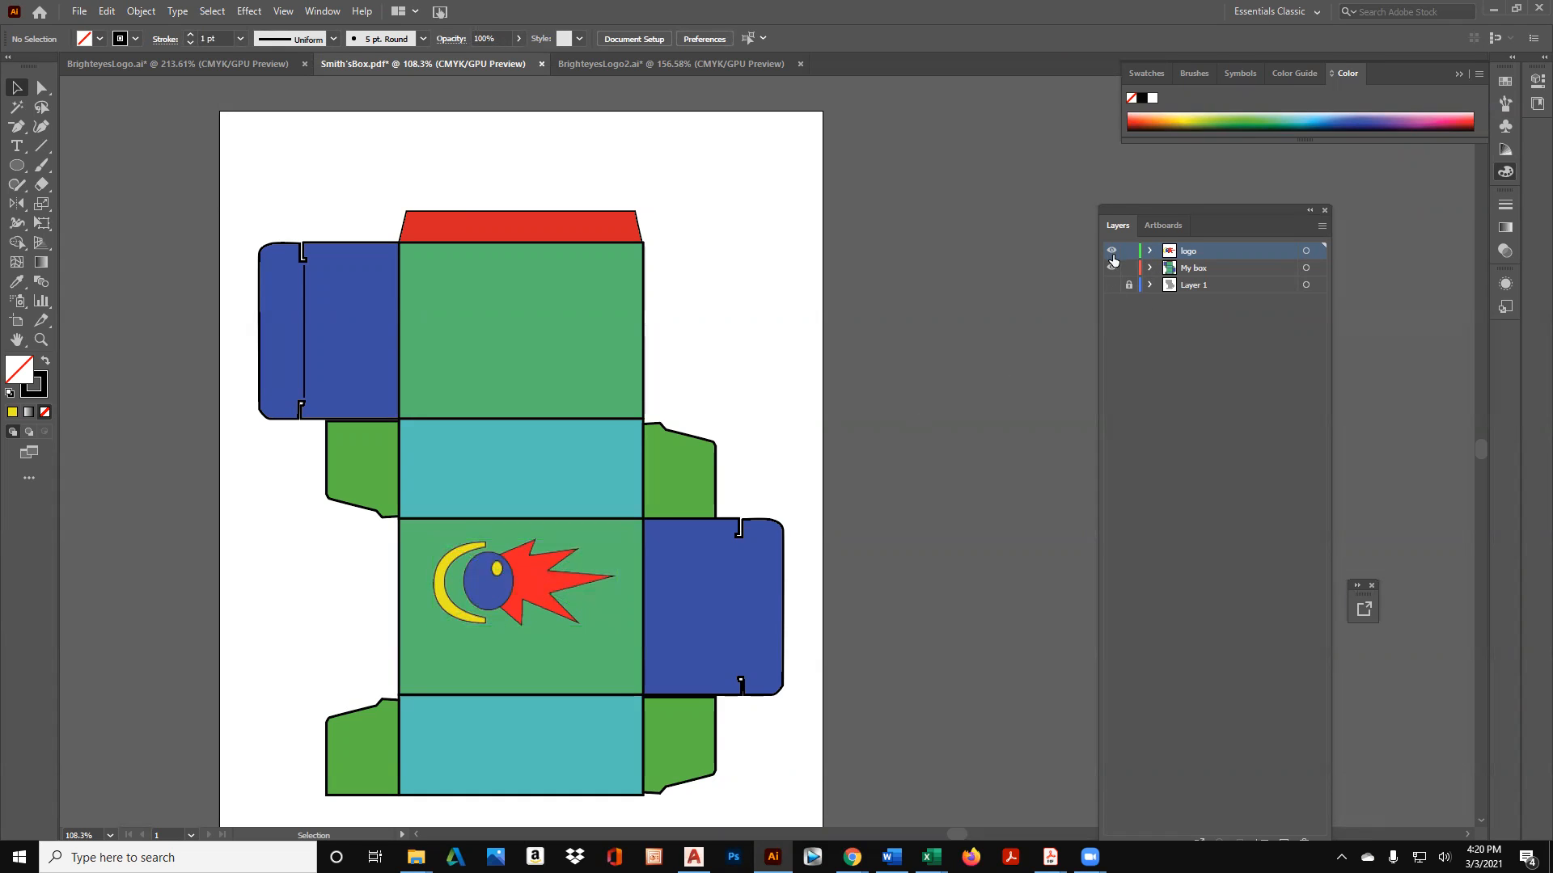
# Move the PNG logo from the lower large green panel onto the upper one and adjust its position there.
pyautogui.moveTo(508, 572); pyautogui.dragTo(509, 320)
pyautogui.click(268, 527)
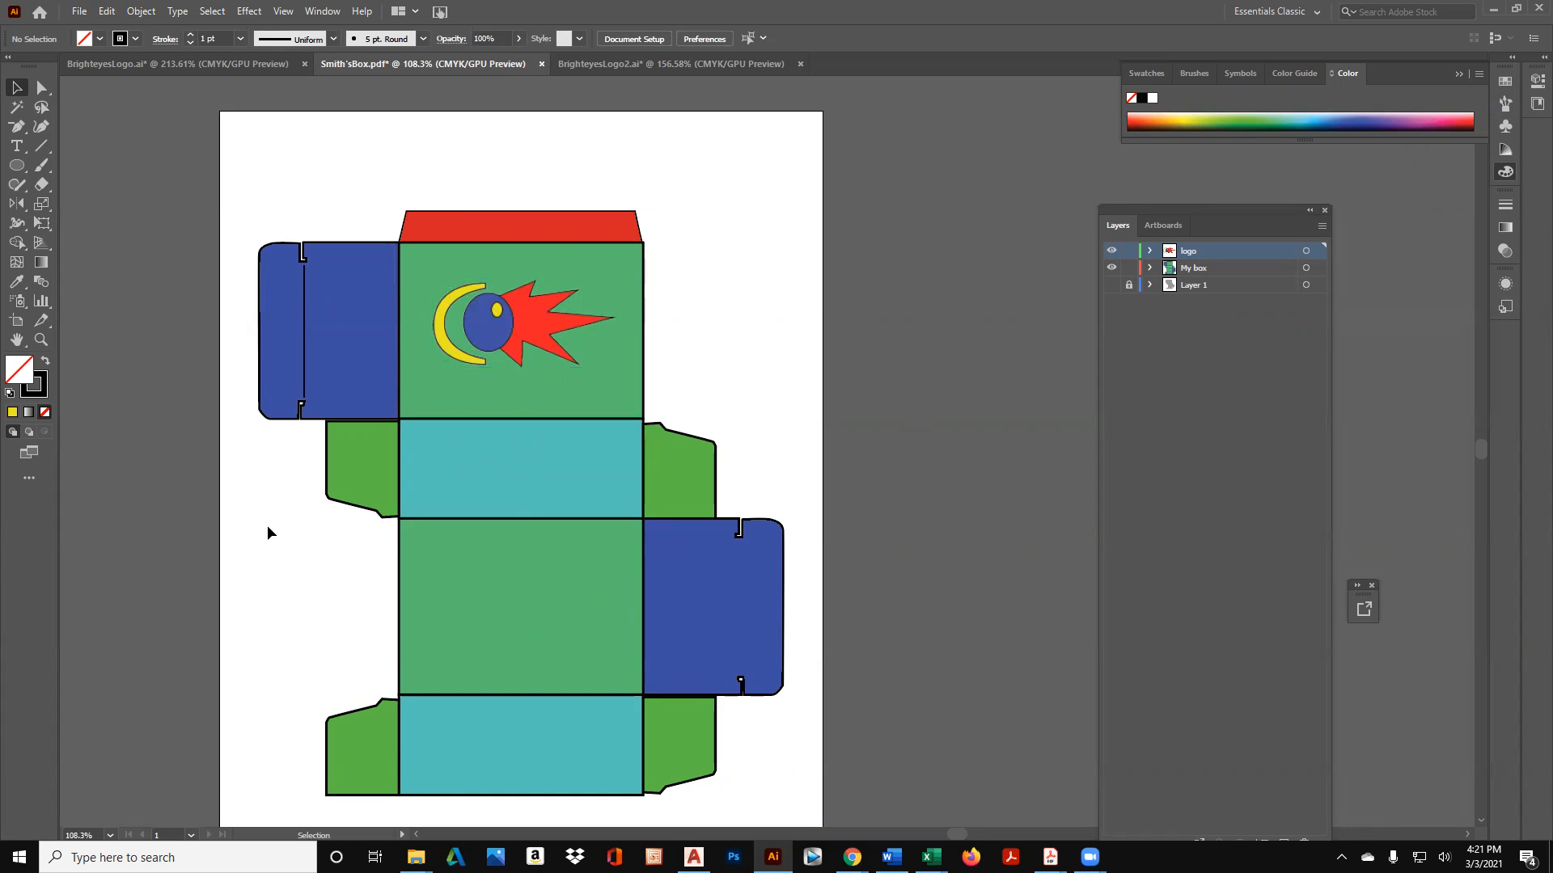
pyautogui.moveTo(539, 305); pyautogui.dragTo(549, 313)
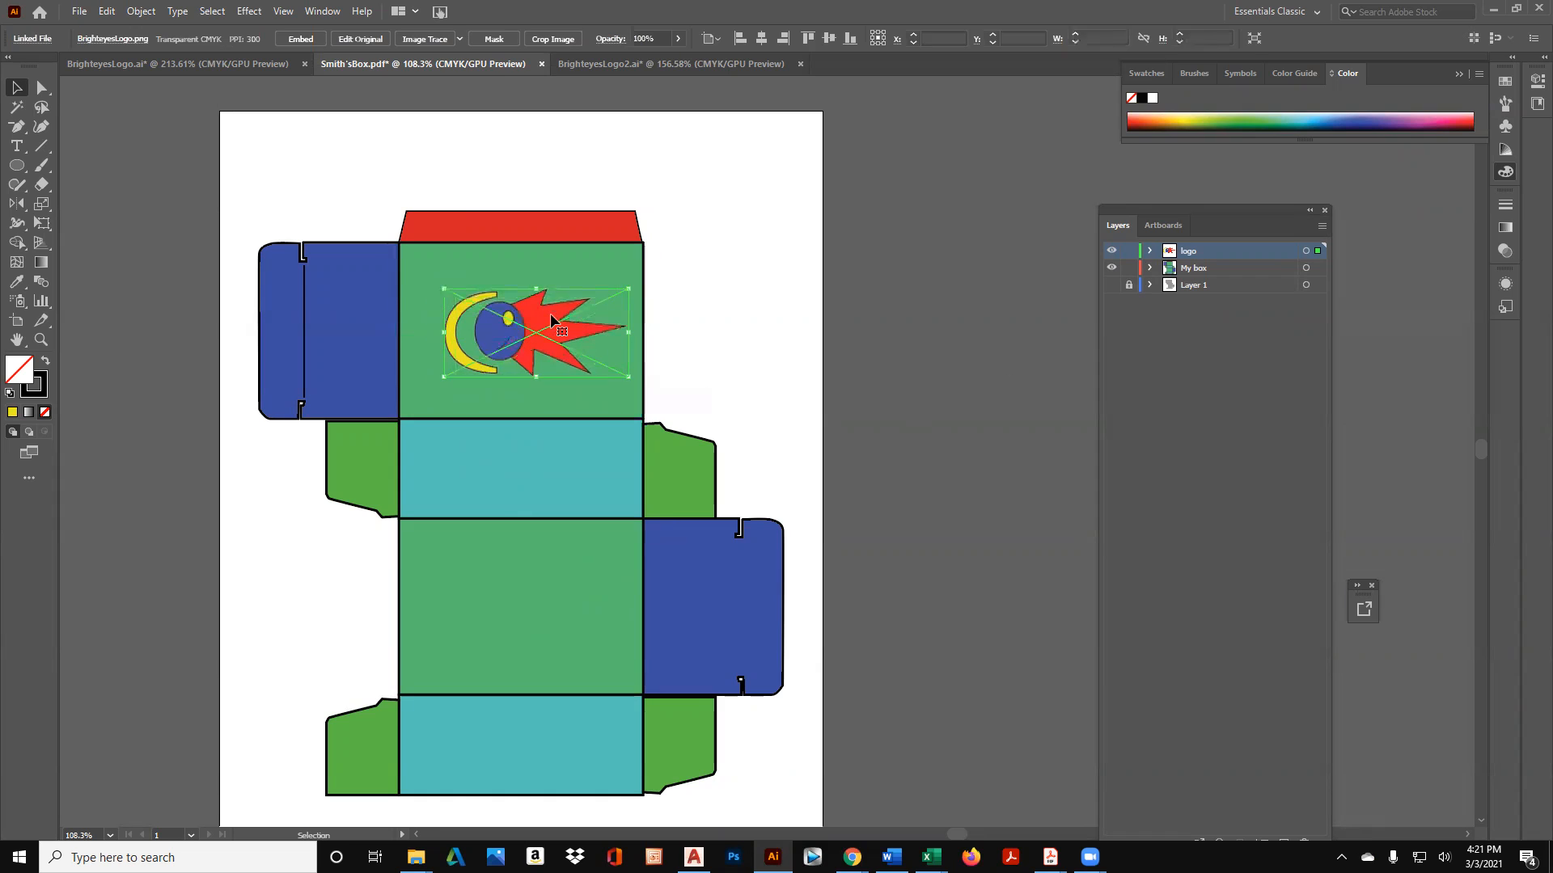